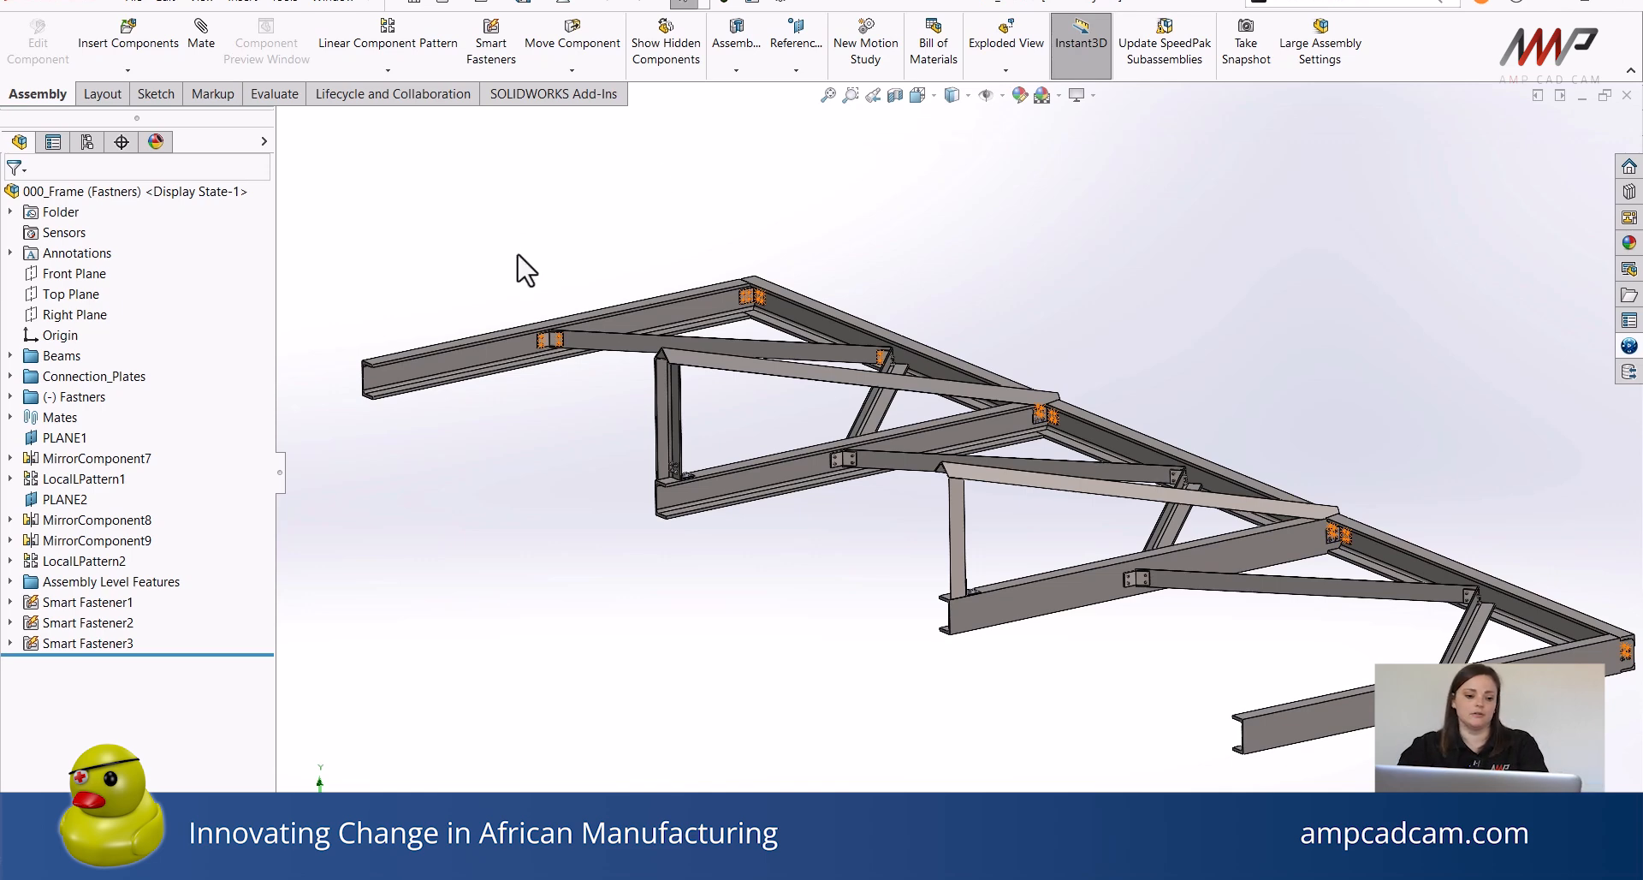
Inspect the bolted connection plates and fasteners on the frame assembly up close.
scroll(551, 356, down, 5)
scroll(642, 495, down, 2)
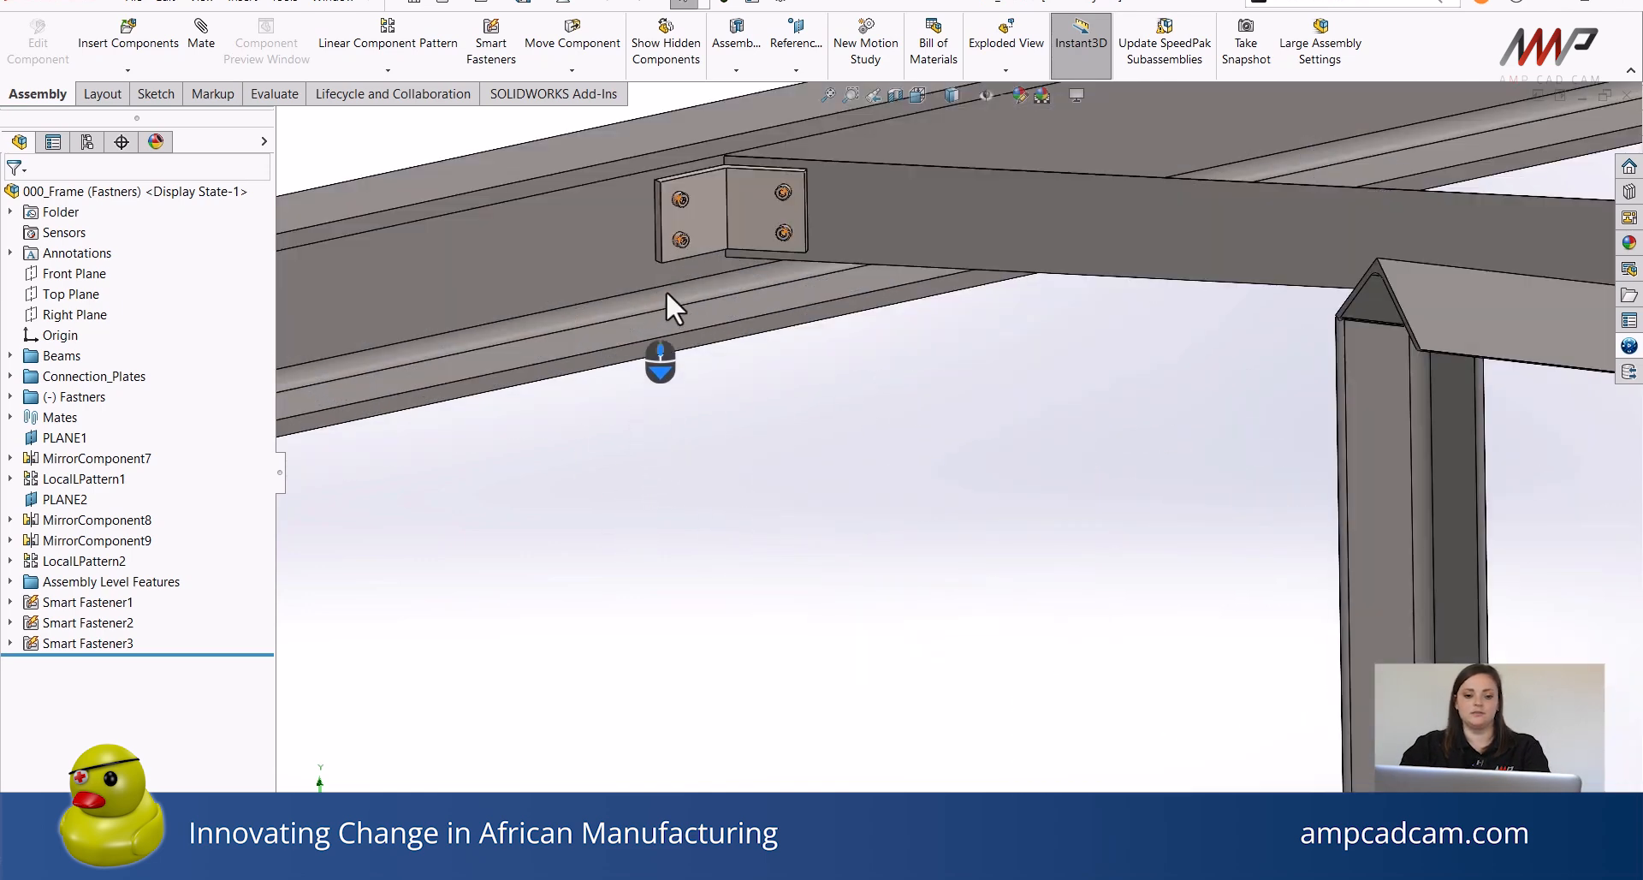
ctrl+middle_drag(647, 629, 664, 513)
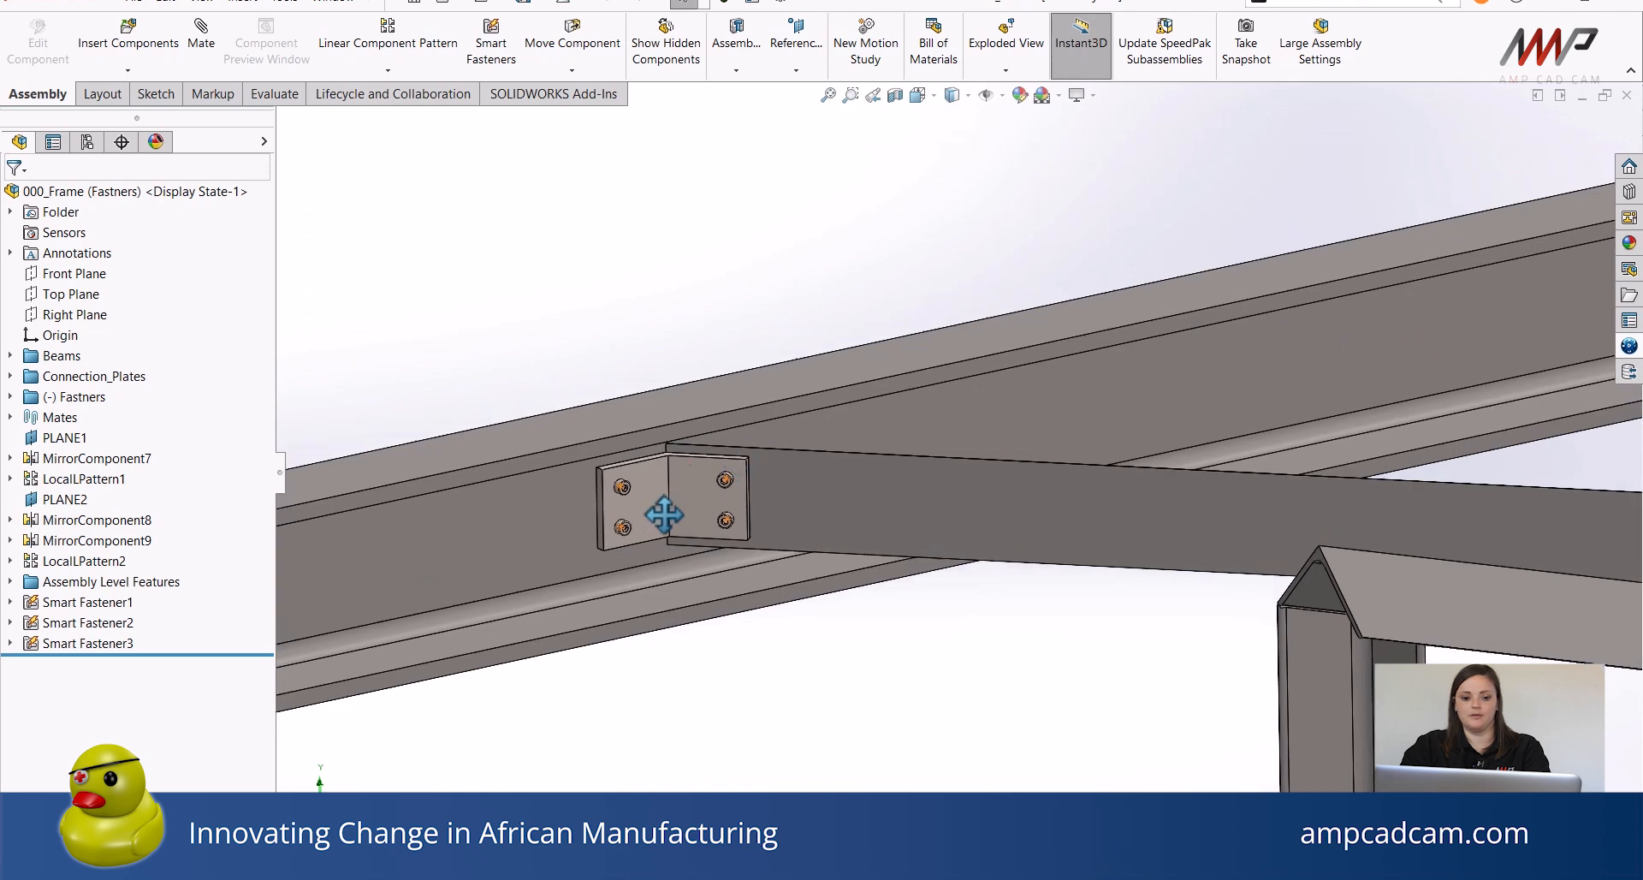
scroll(644, 478, down, 3)
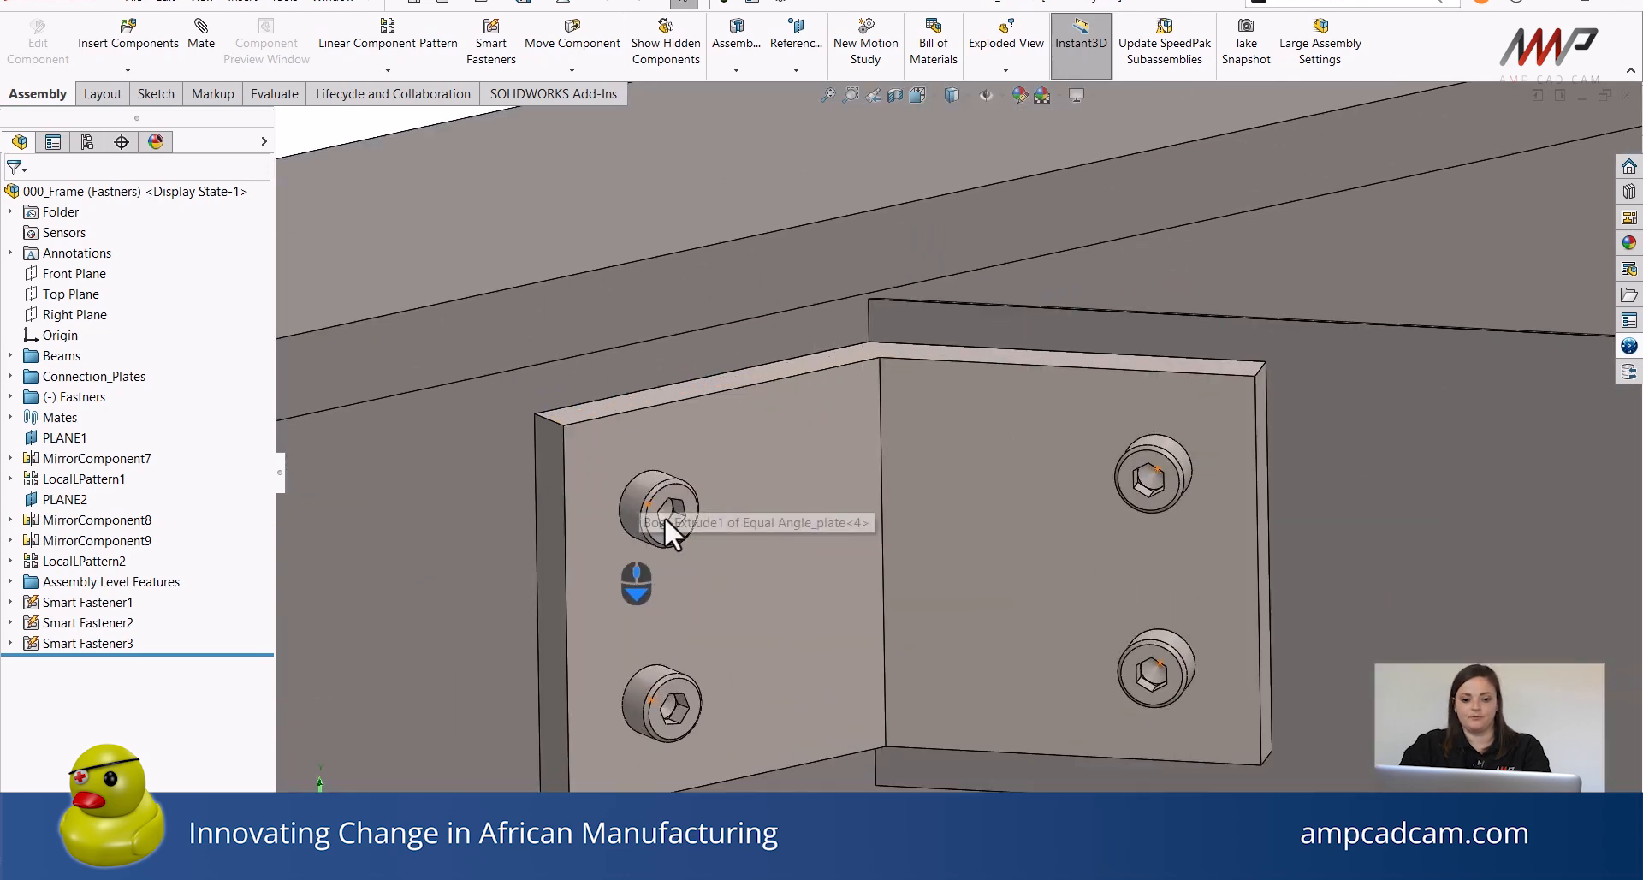
scroll(693, 524, up, 6)
middle_drag(895, 486, 517, 459)
scroll(938, 510, up, 5)
scroll(572, 513, up, 3)
scroll(572, 500, up, 2)
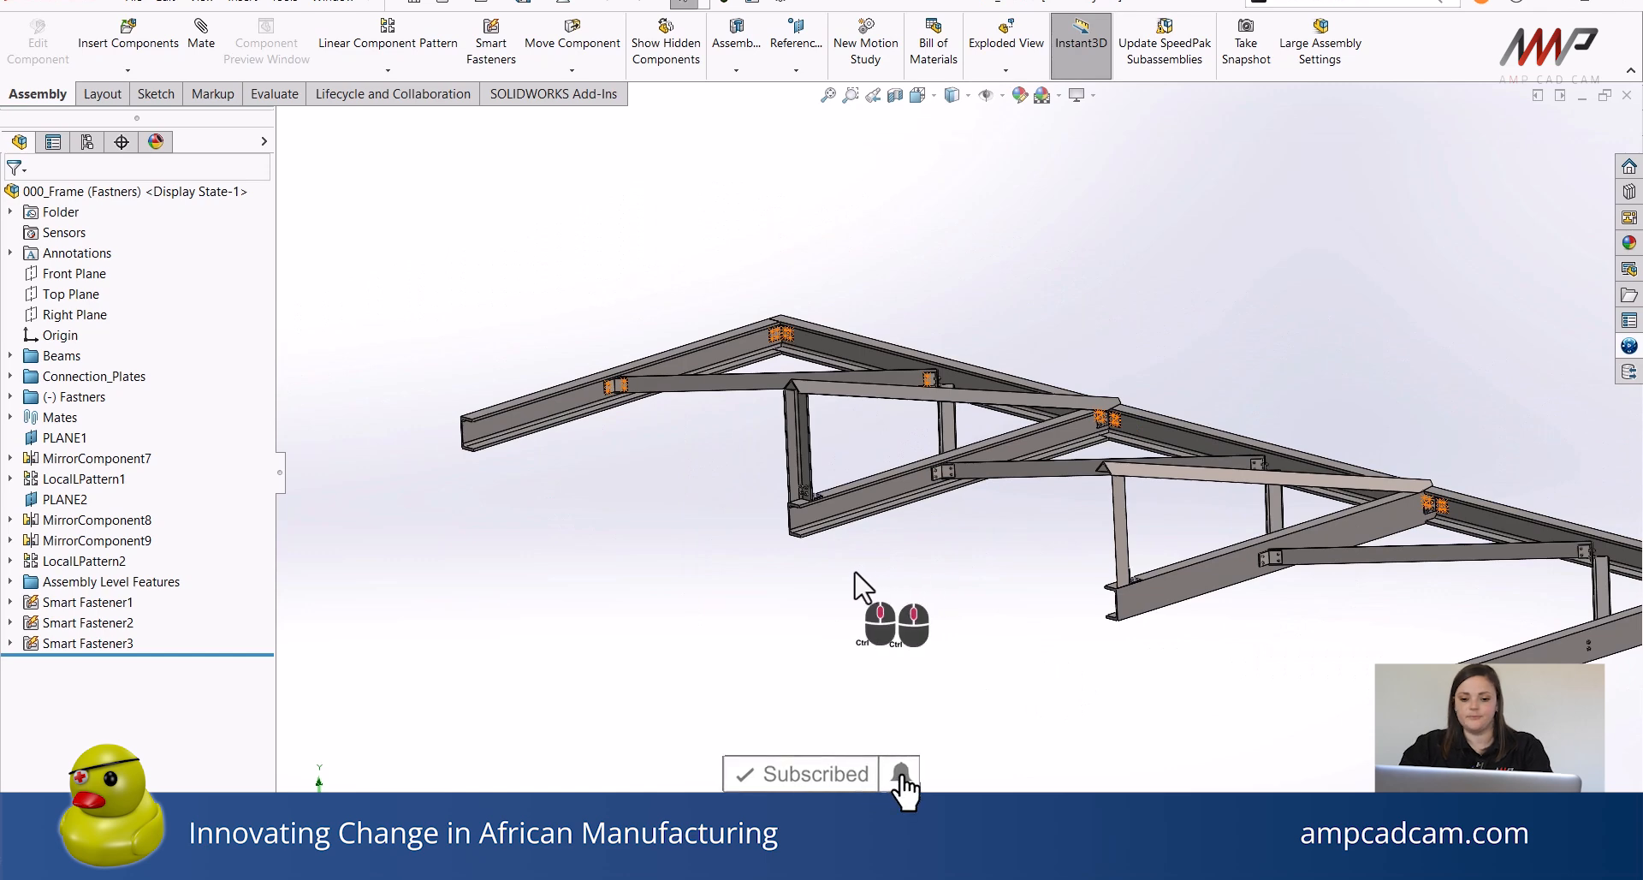
ctrl+middle_drag(906, 617, 784, 623)
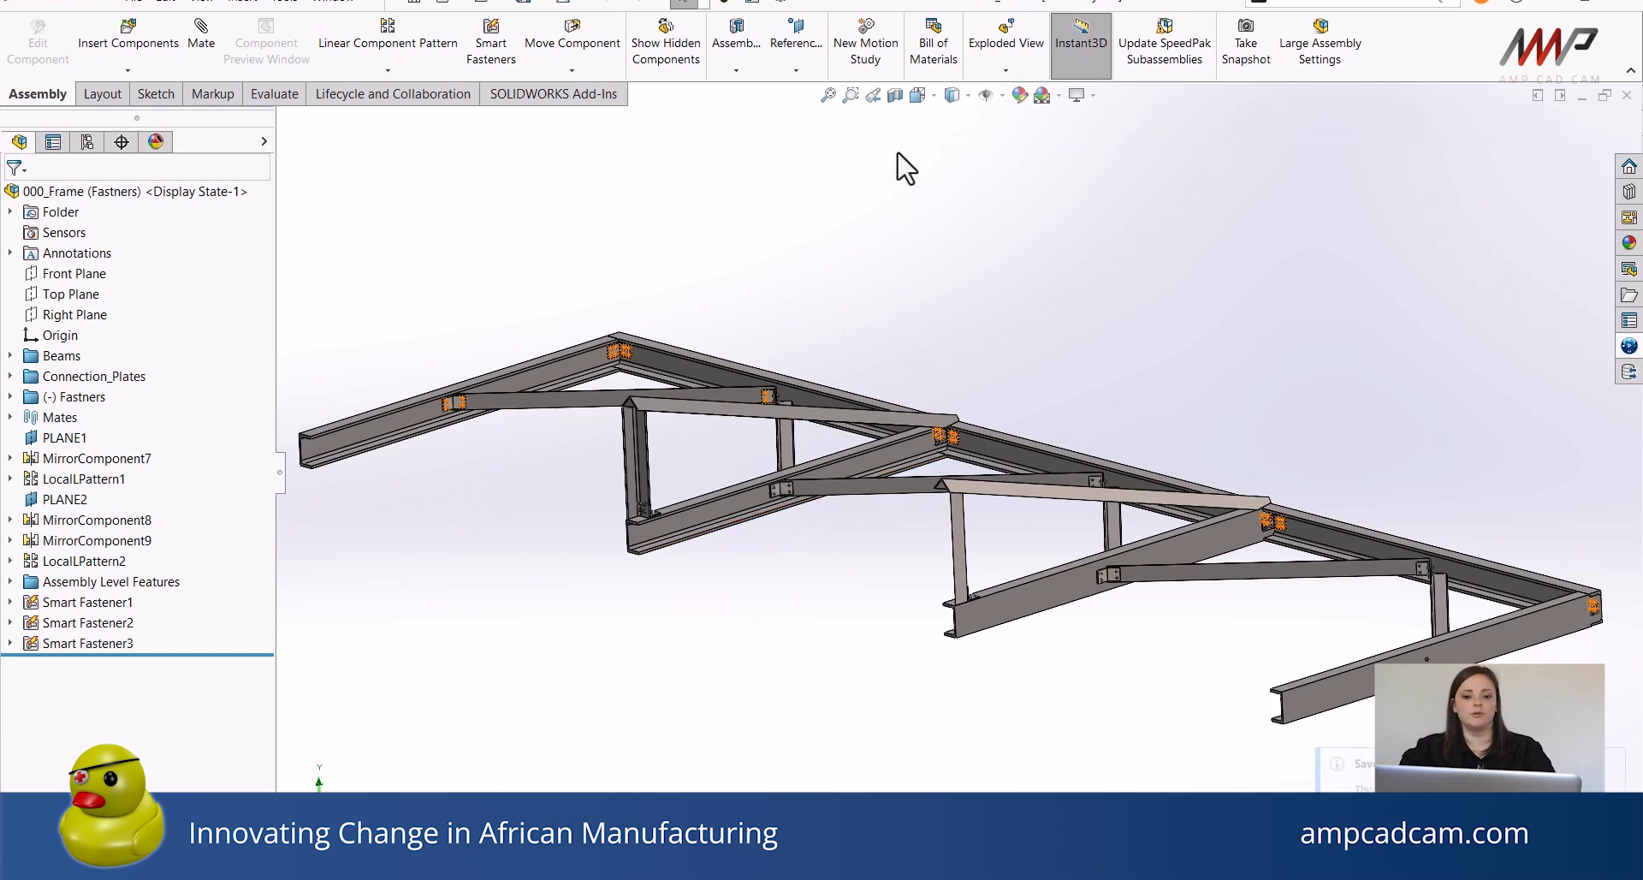
Insert a parts-only Bill of Materials from the bom-standard template into the Unassigned Items annotation view and place it above the frame.
click(931, 63)
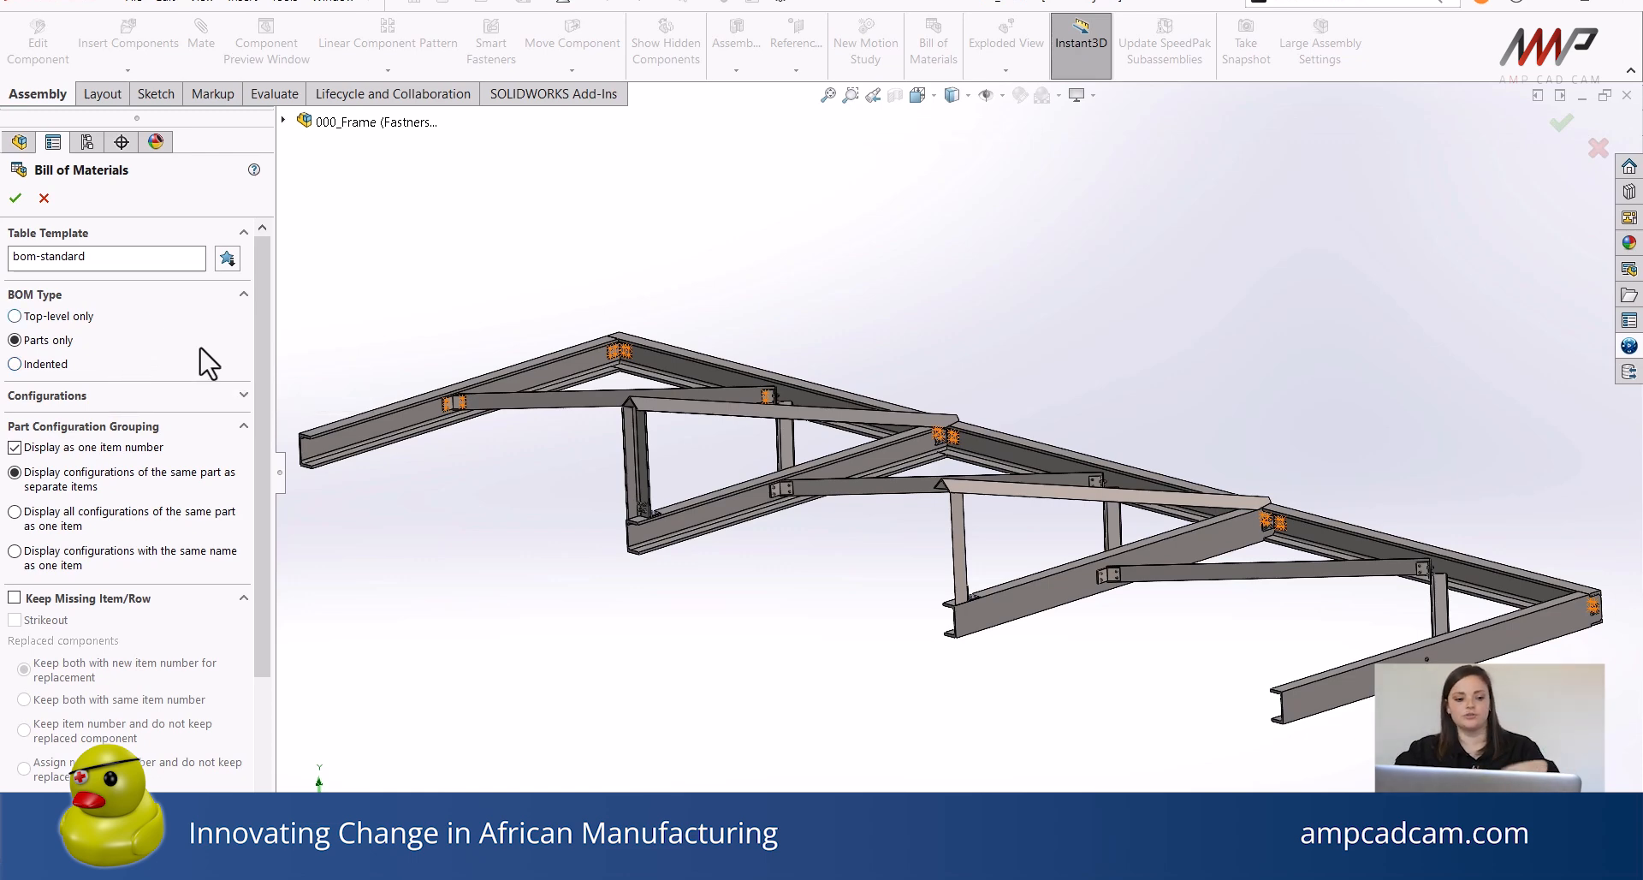
click(231, 400)
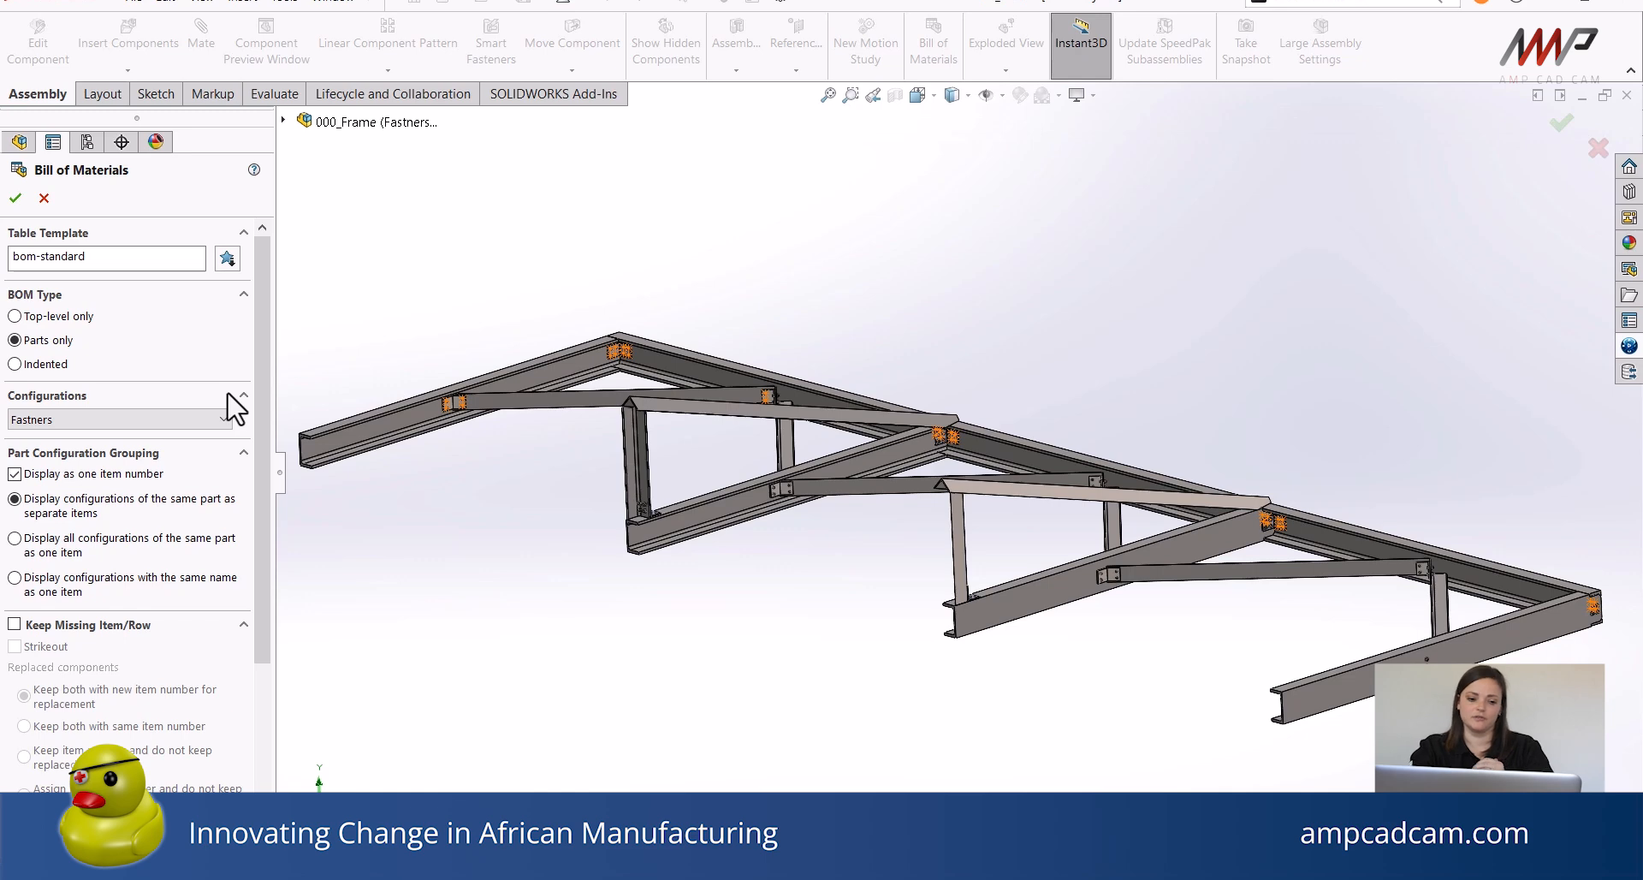
click(262, 350)
drag(261, 347, 273, 541)
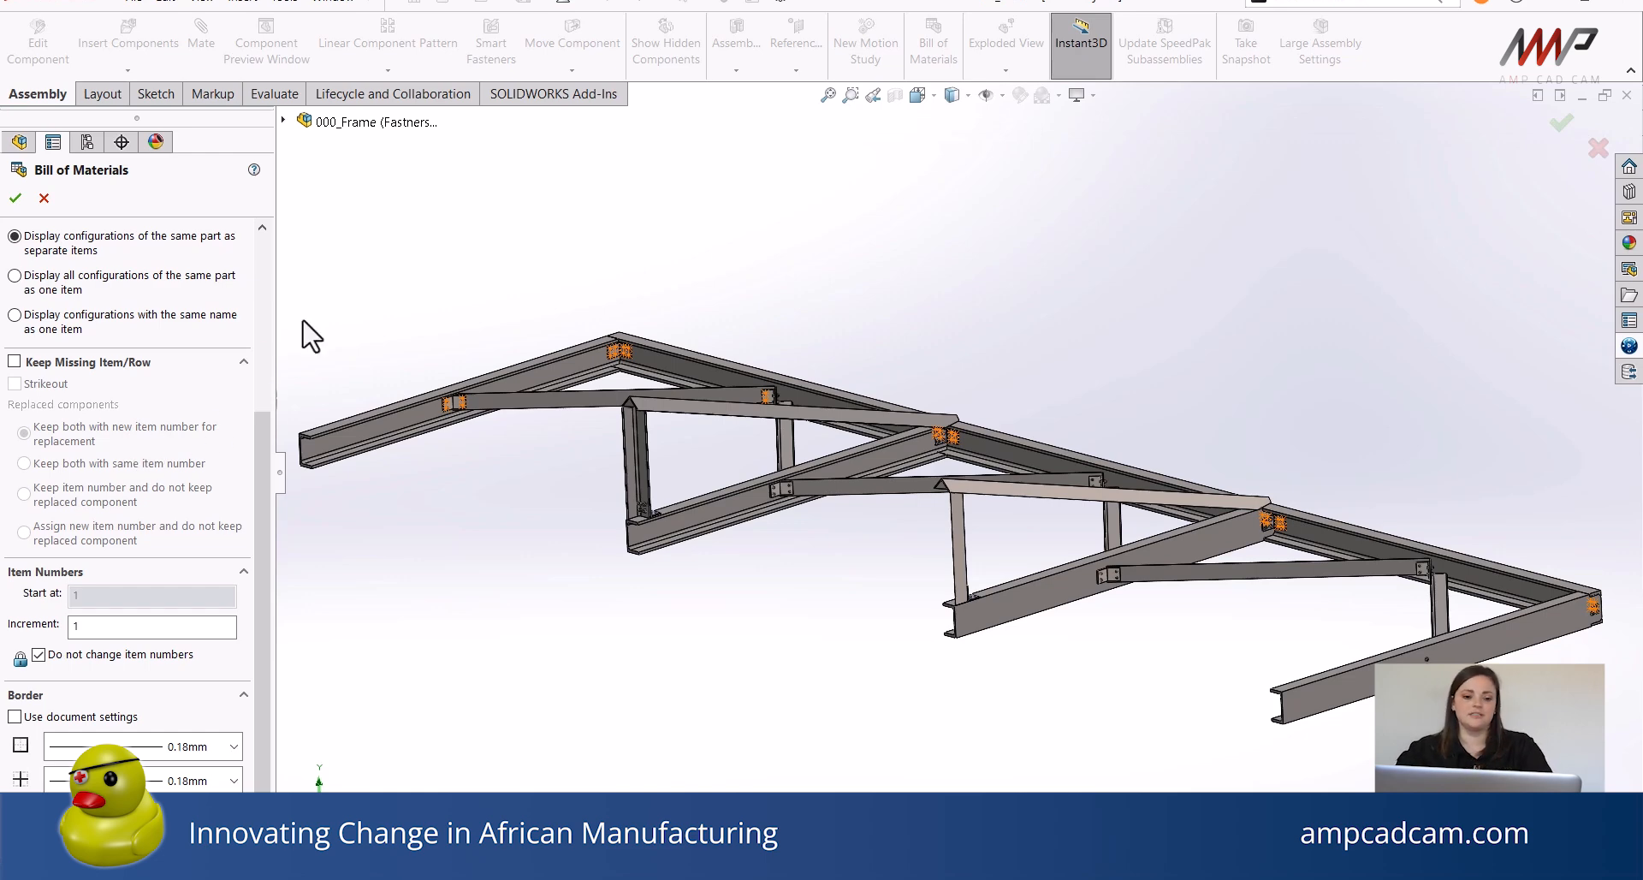
click(15, 200)
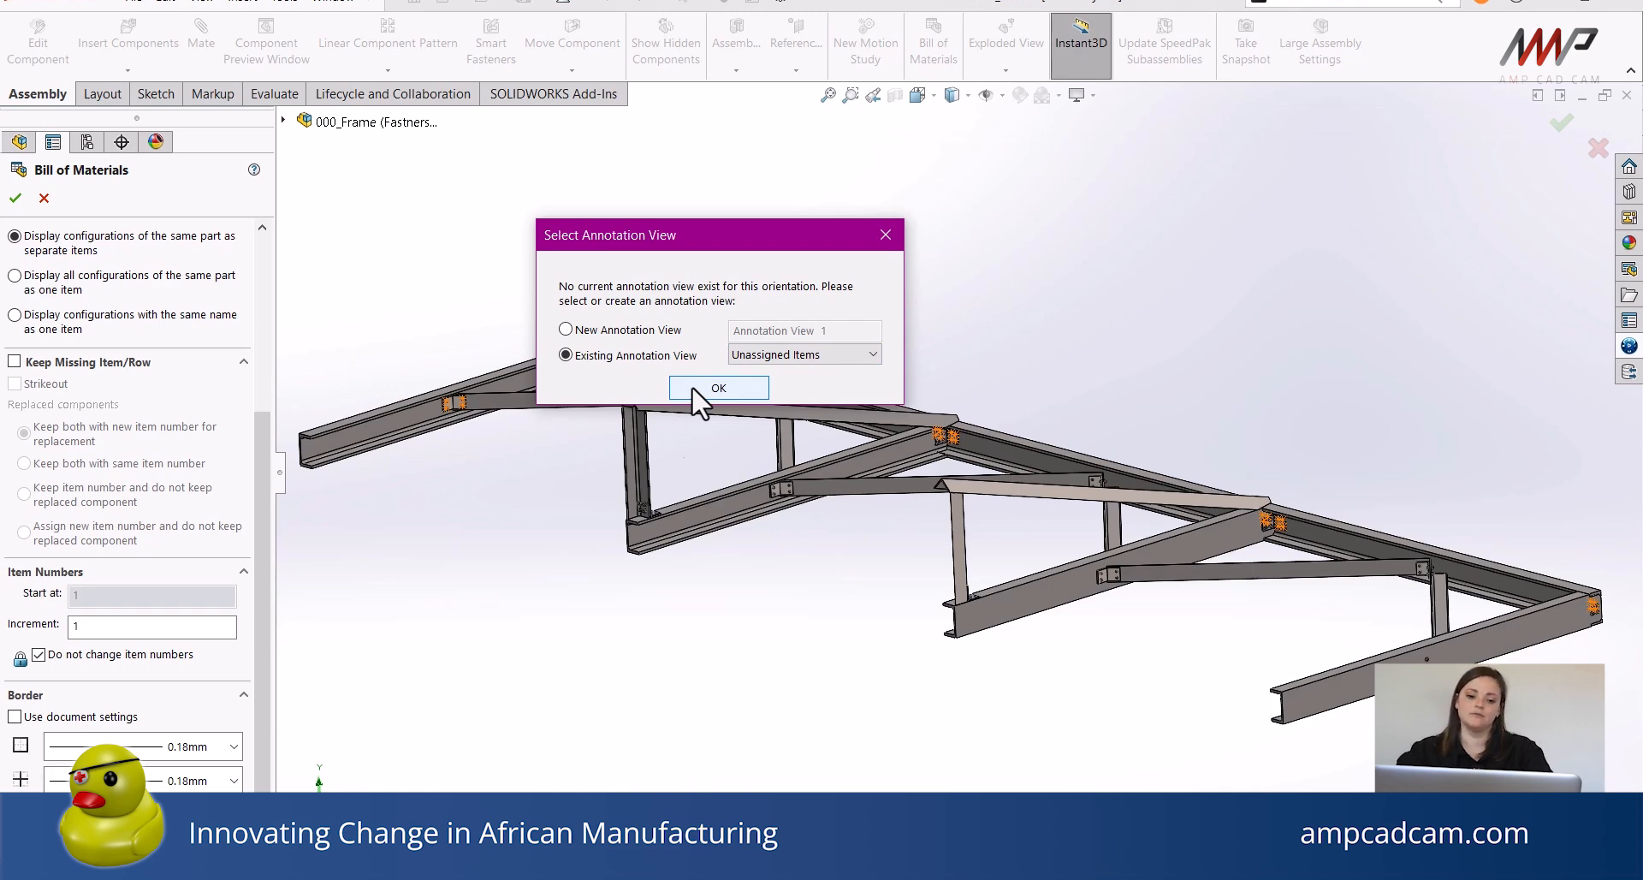
click(692, 387)
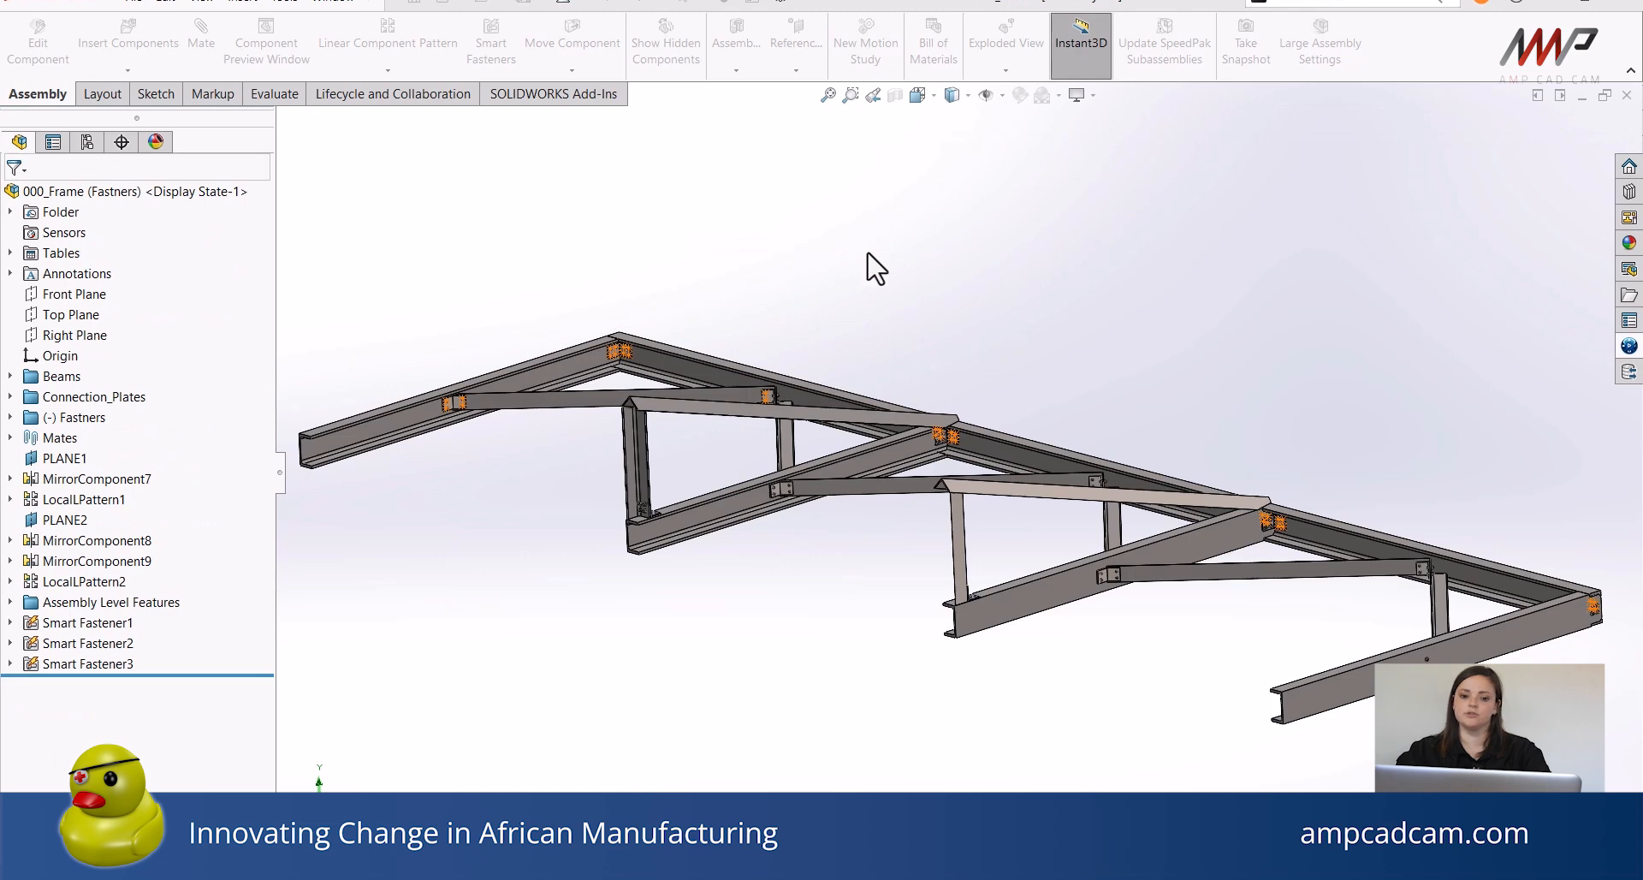
click(854, 209)
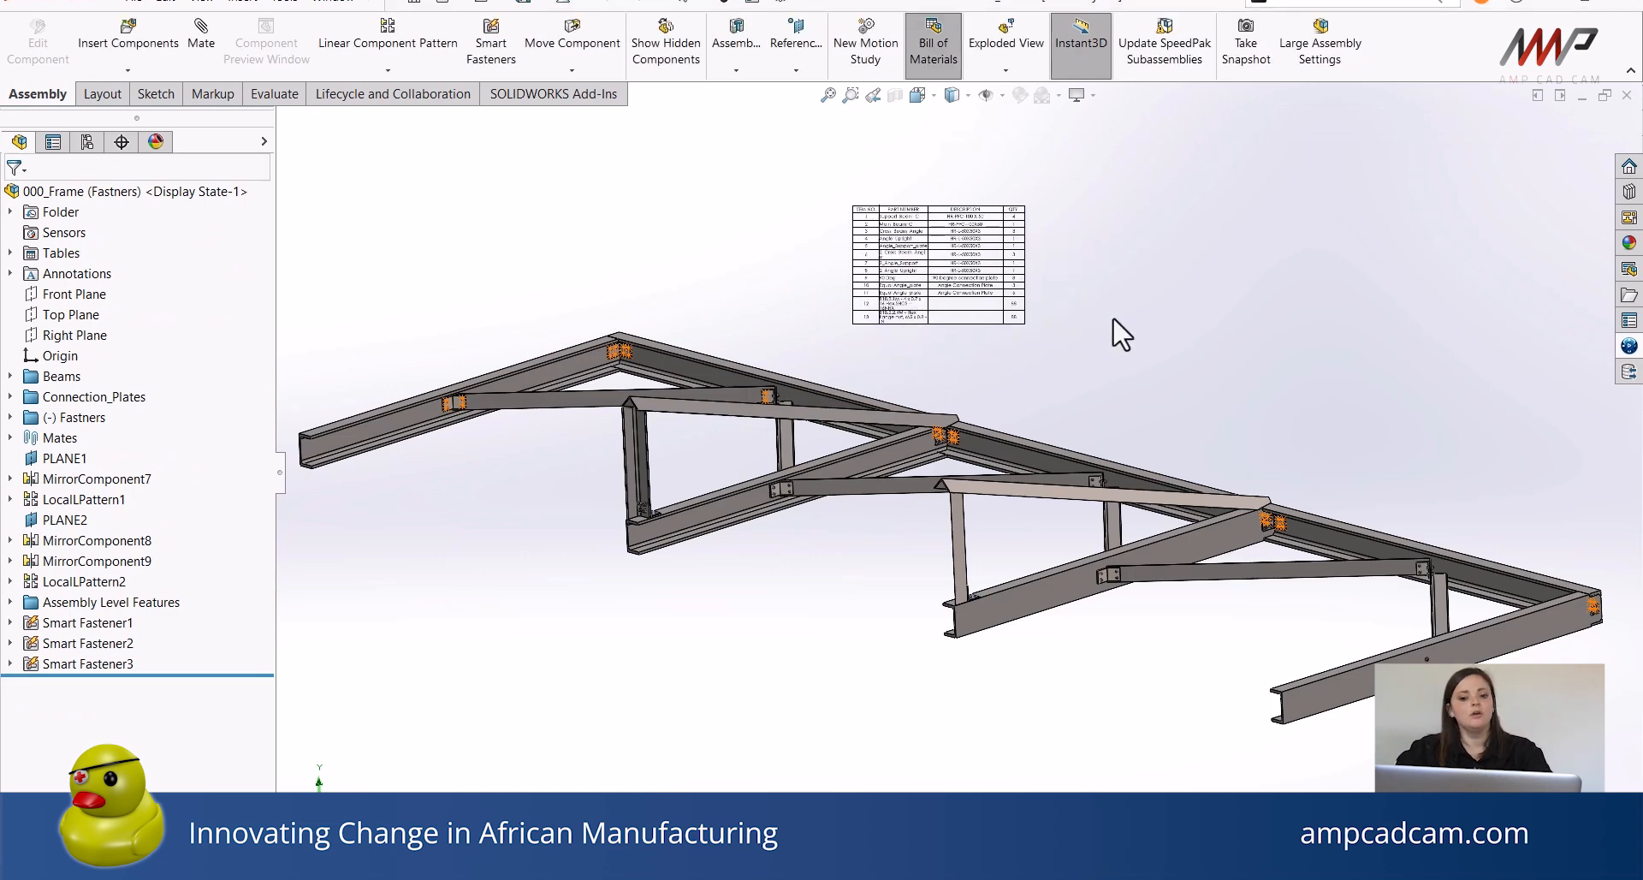
Save the Bill of Materials table as a template named BOM_Sheet.
click(962, 233)
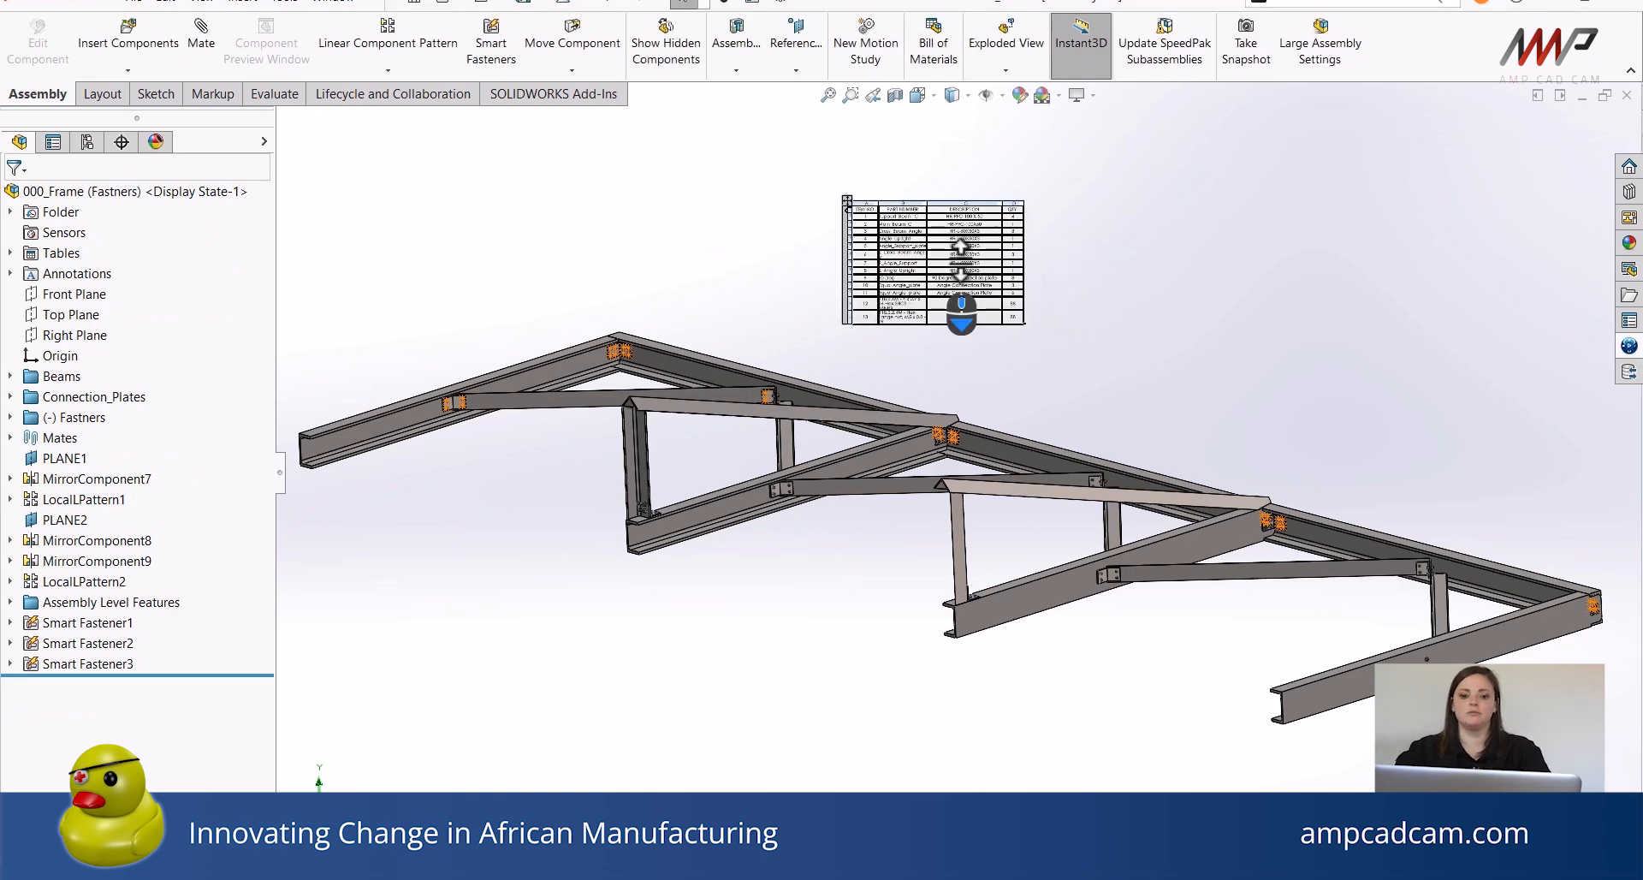
scroll(964, 248, down, 3)
scroll(1038, 261, down, 2)
scroll(1039, 283, down, 2)
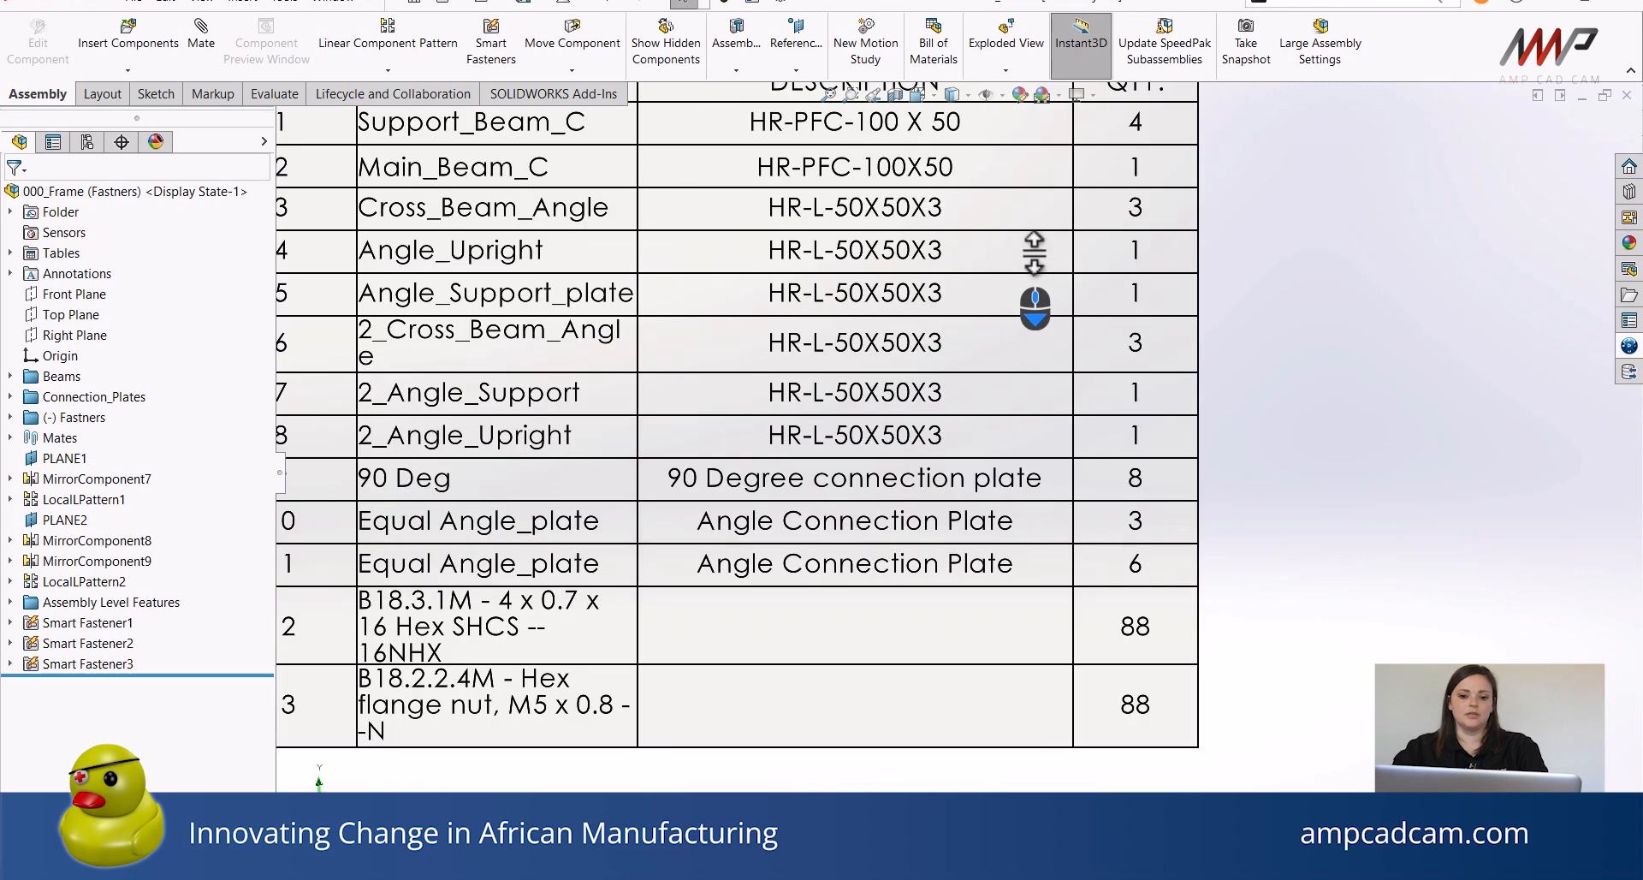
scroll(1027, 334, up, 1)
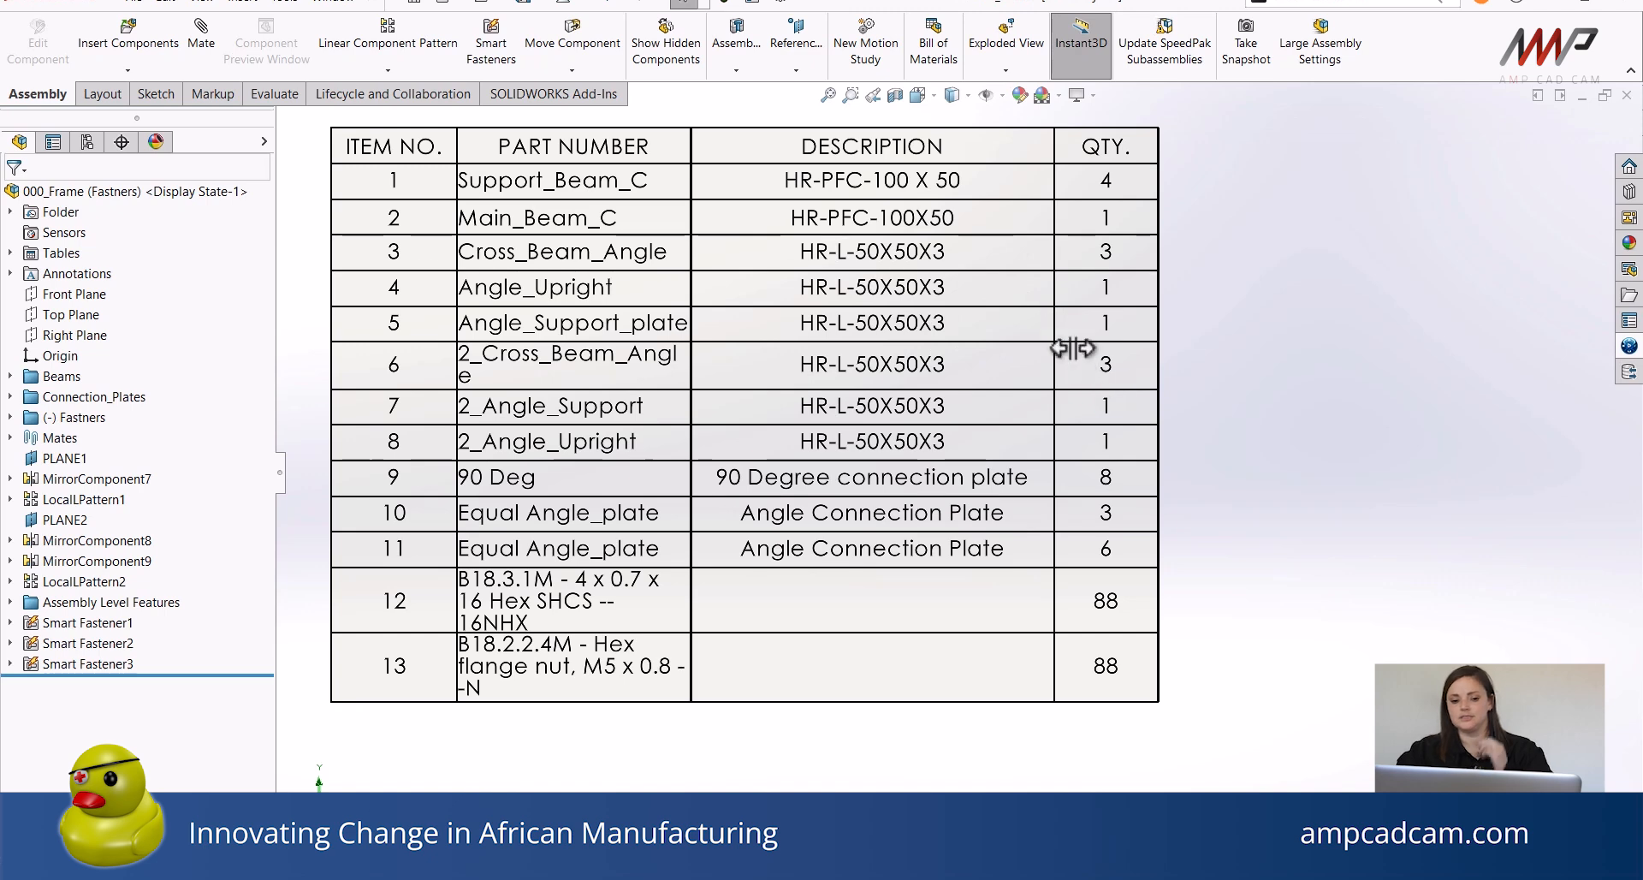
click(907, 439)
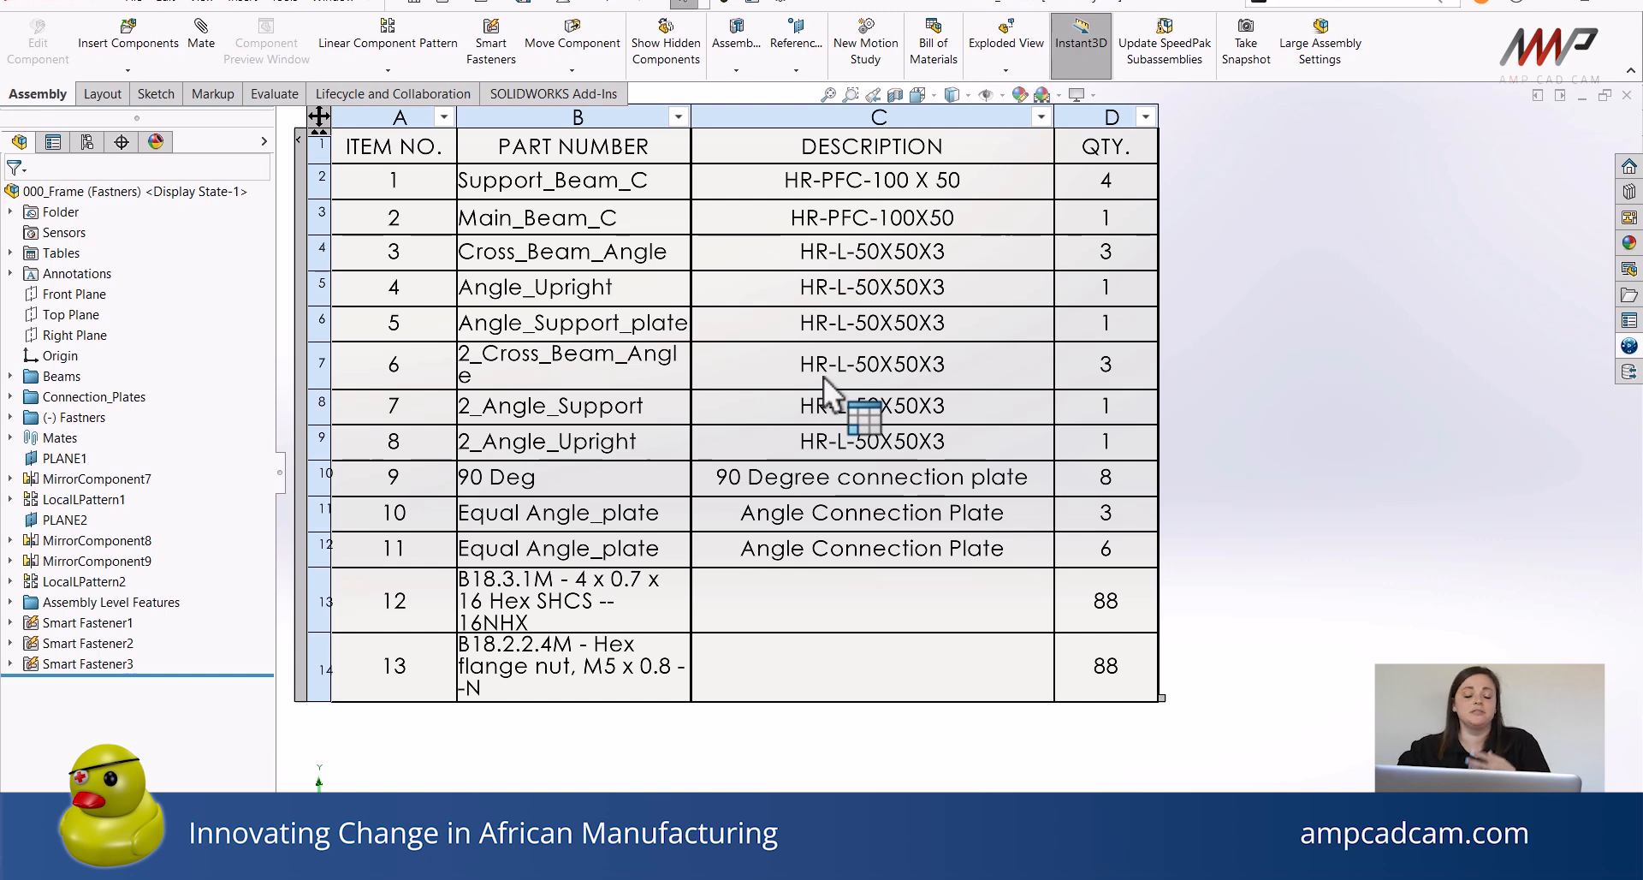
right_click(459, 224)
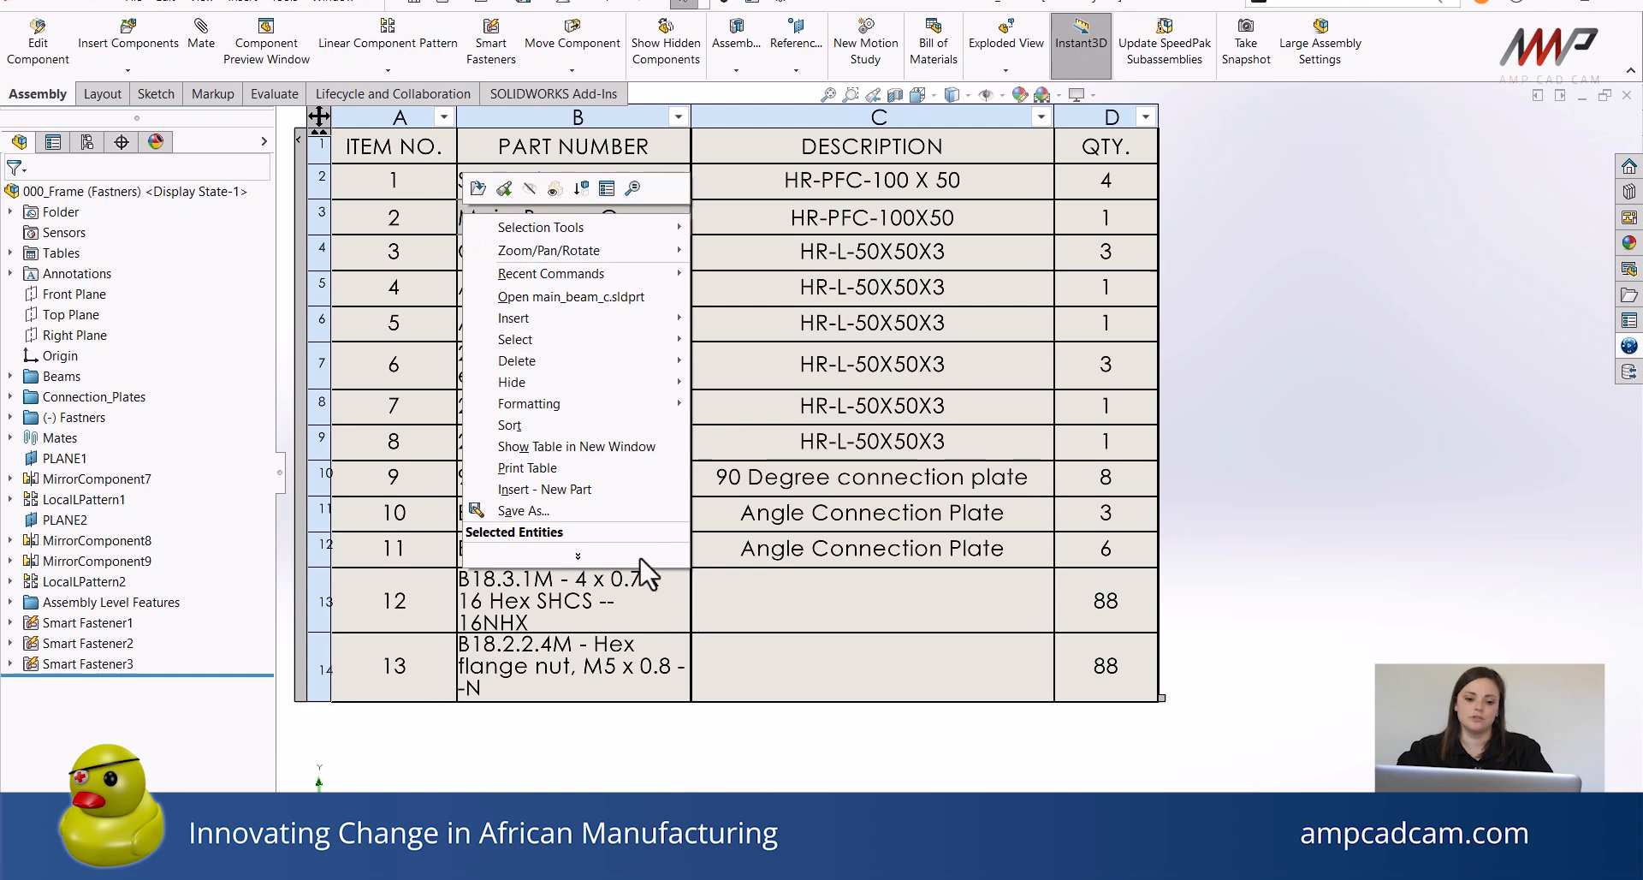
click(639, 510)
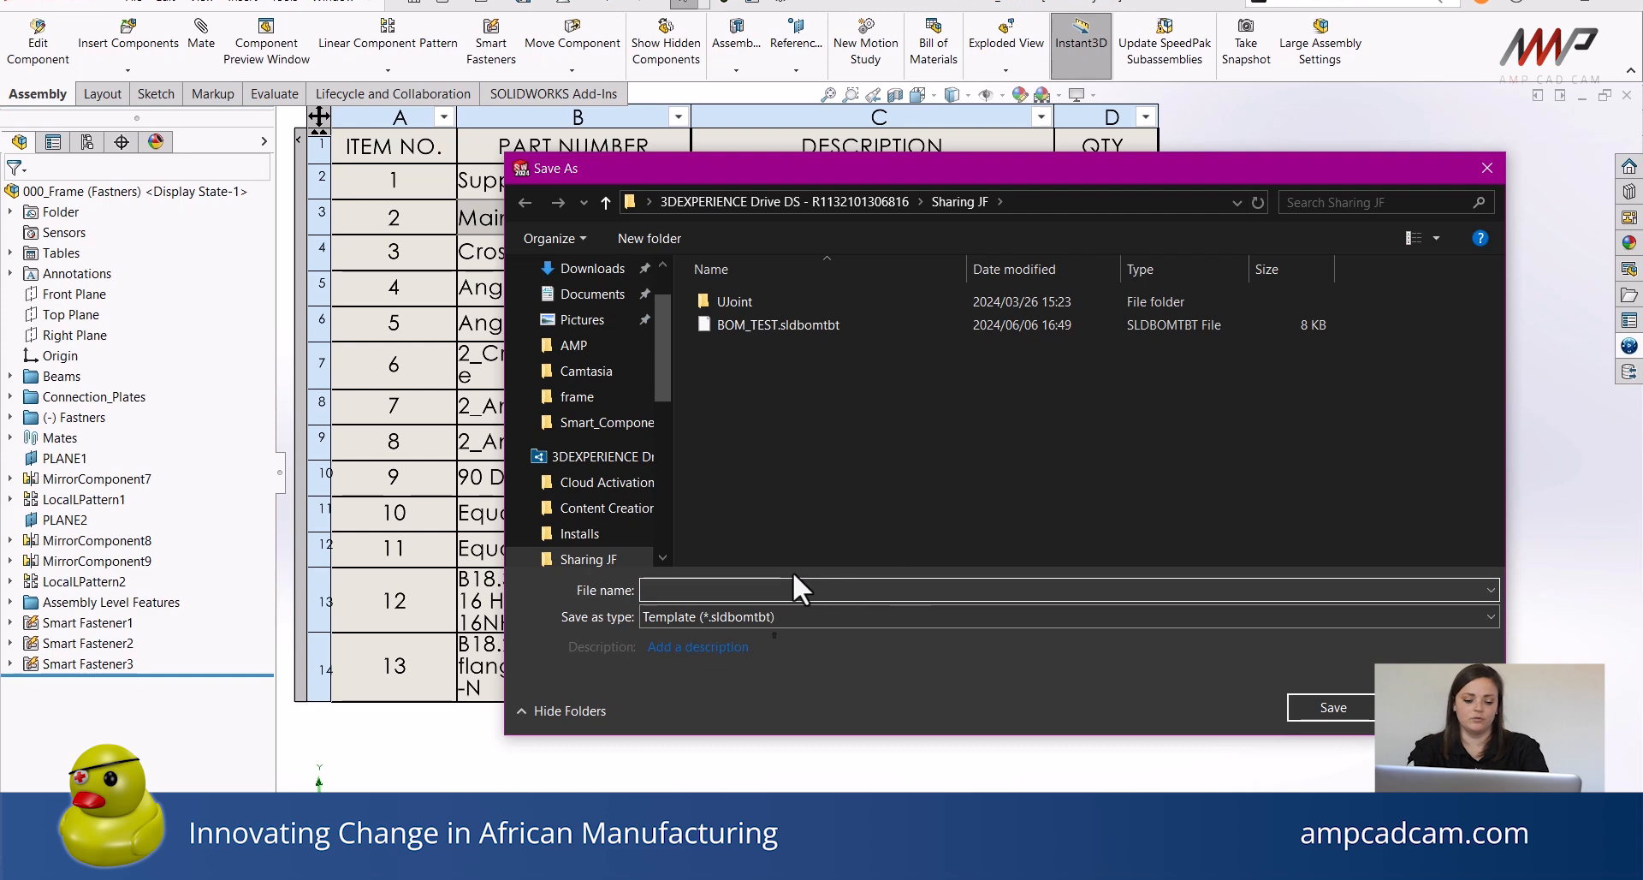
text(BO)
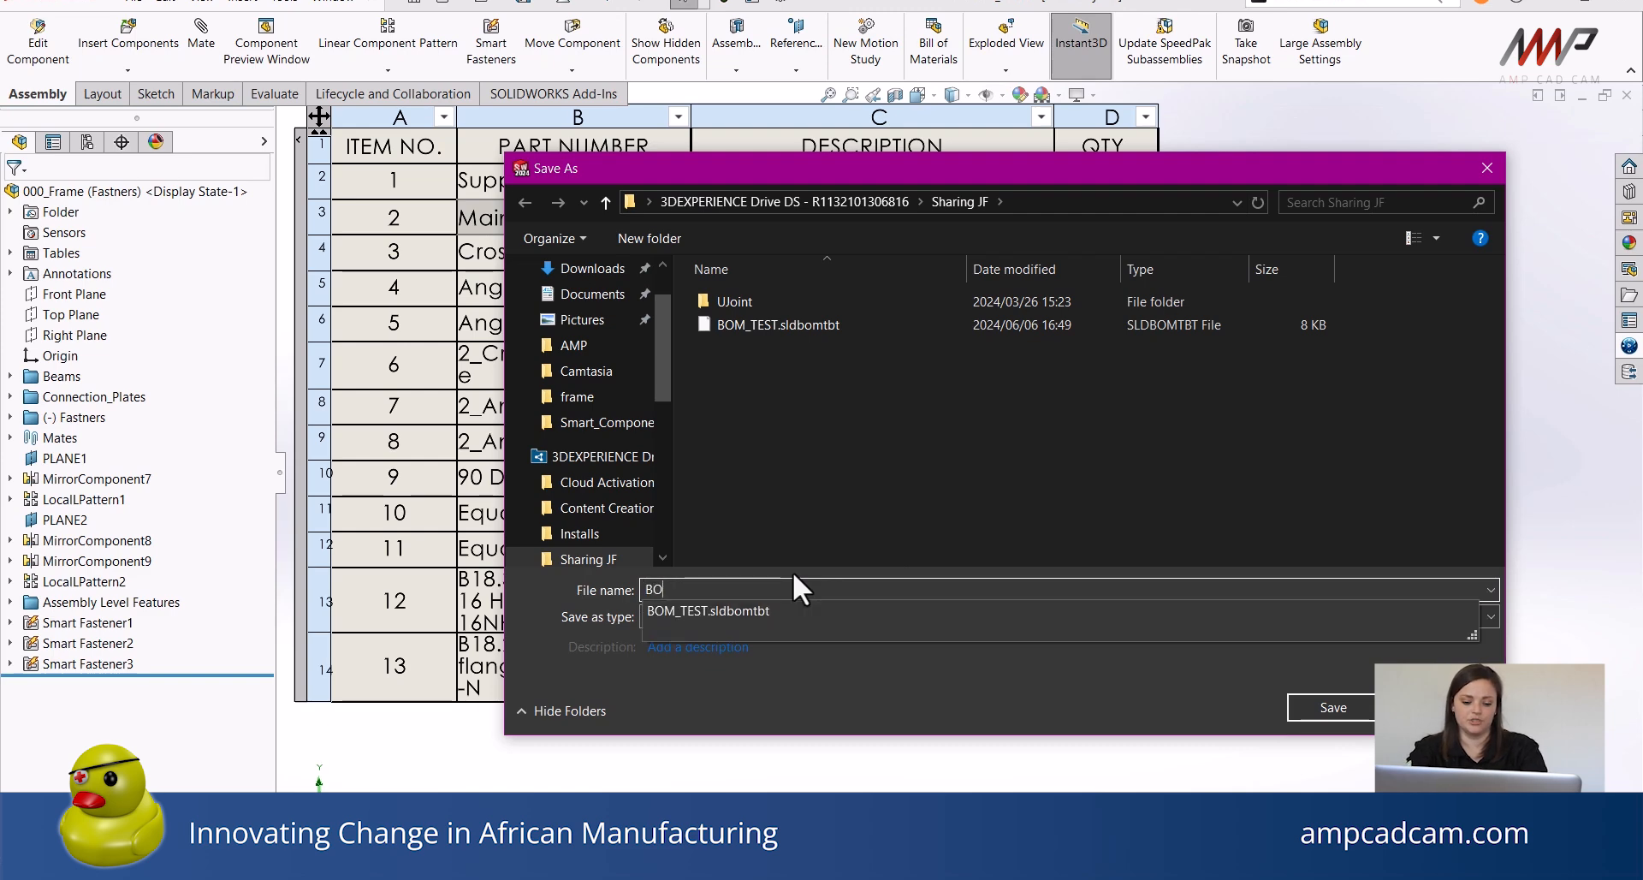
text(M_Sheet)
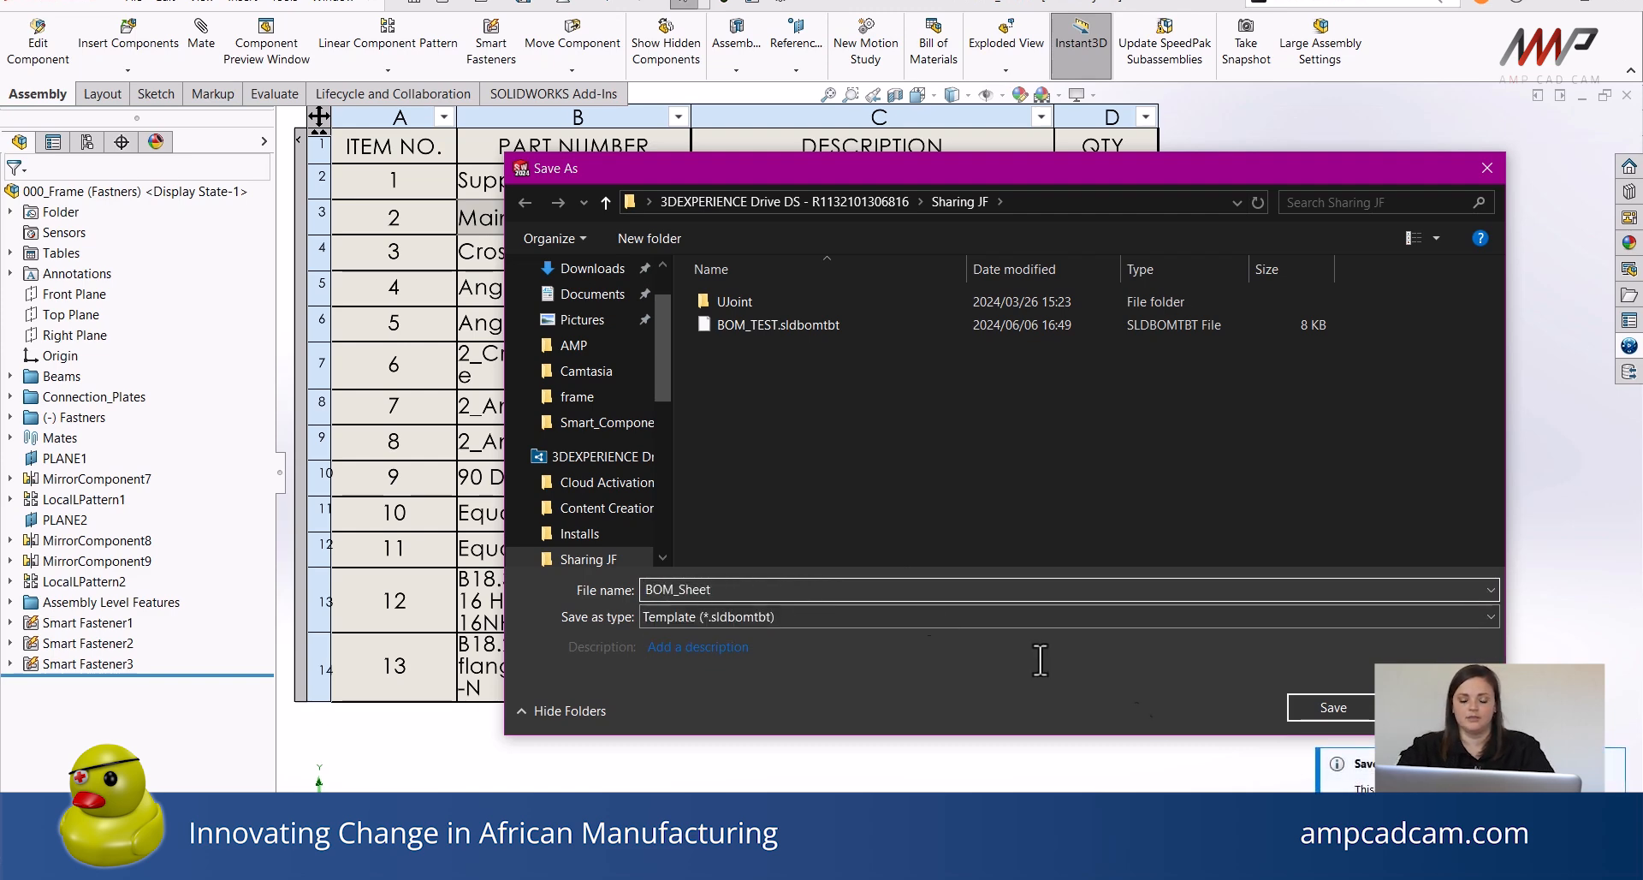
click(1344, 702)
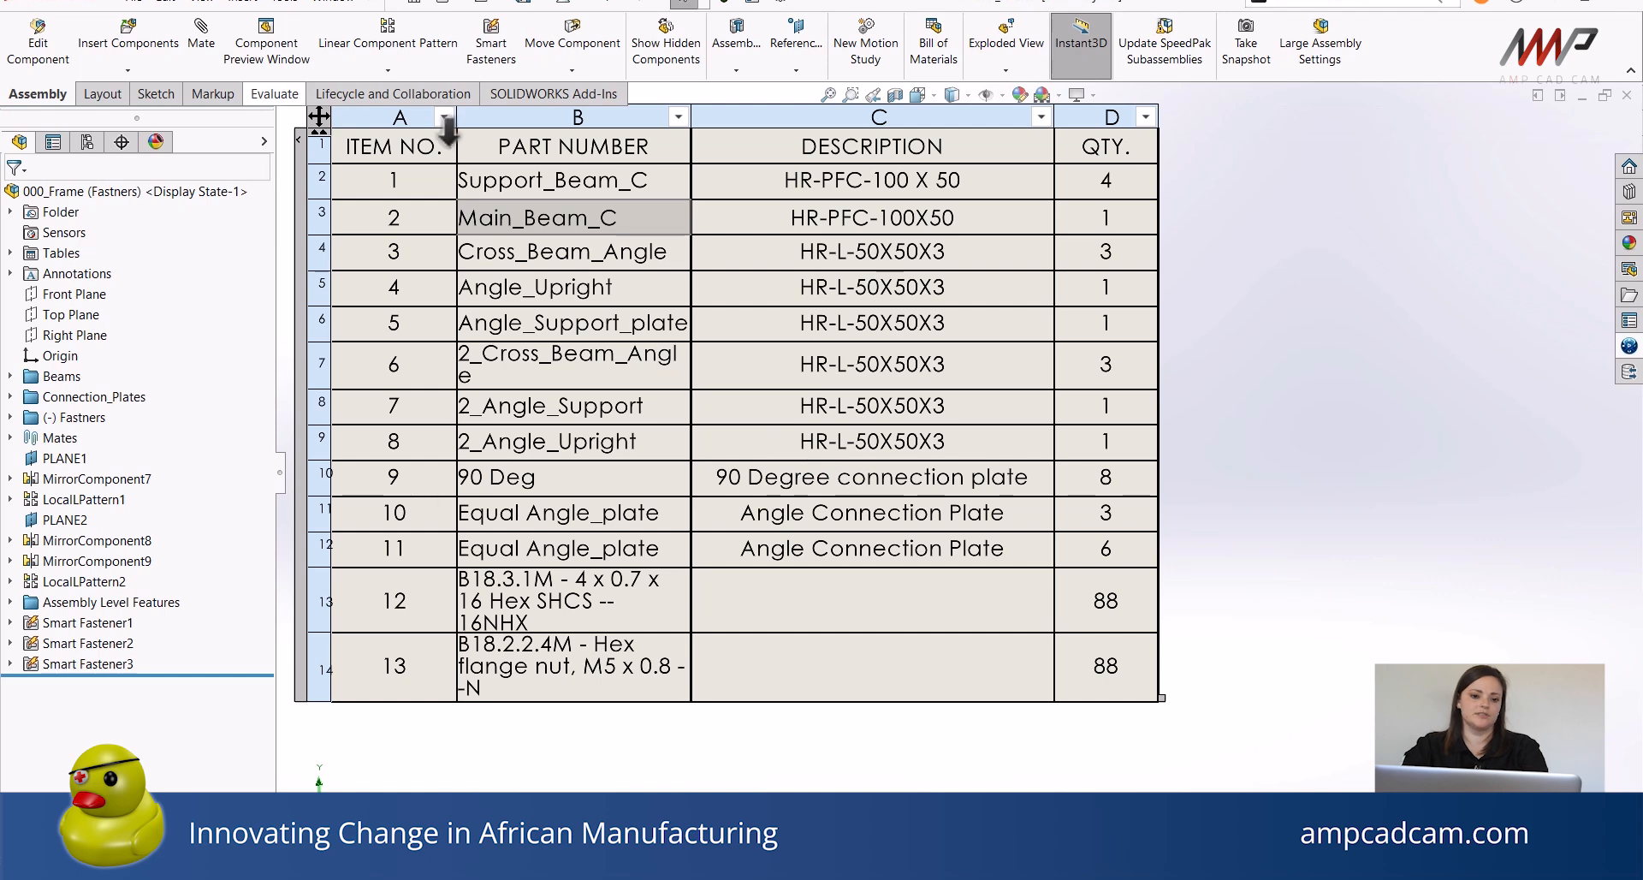
Save the Bill of Materials table as an Excel 2007 (*.xlsx) file named BOM_Sheet.
click(469, 216)
right_click(477, 209)
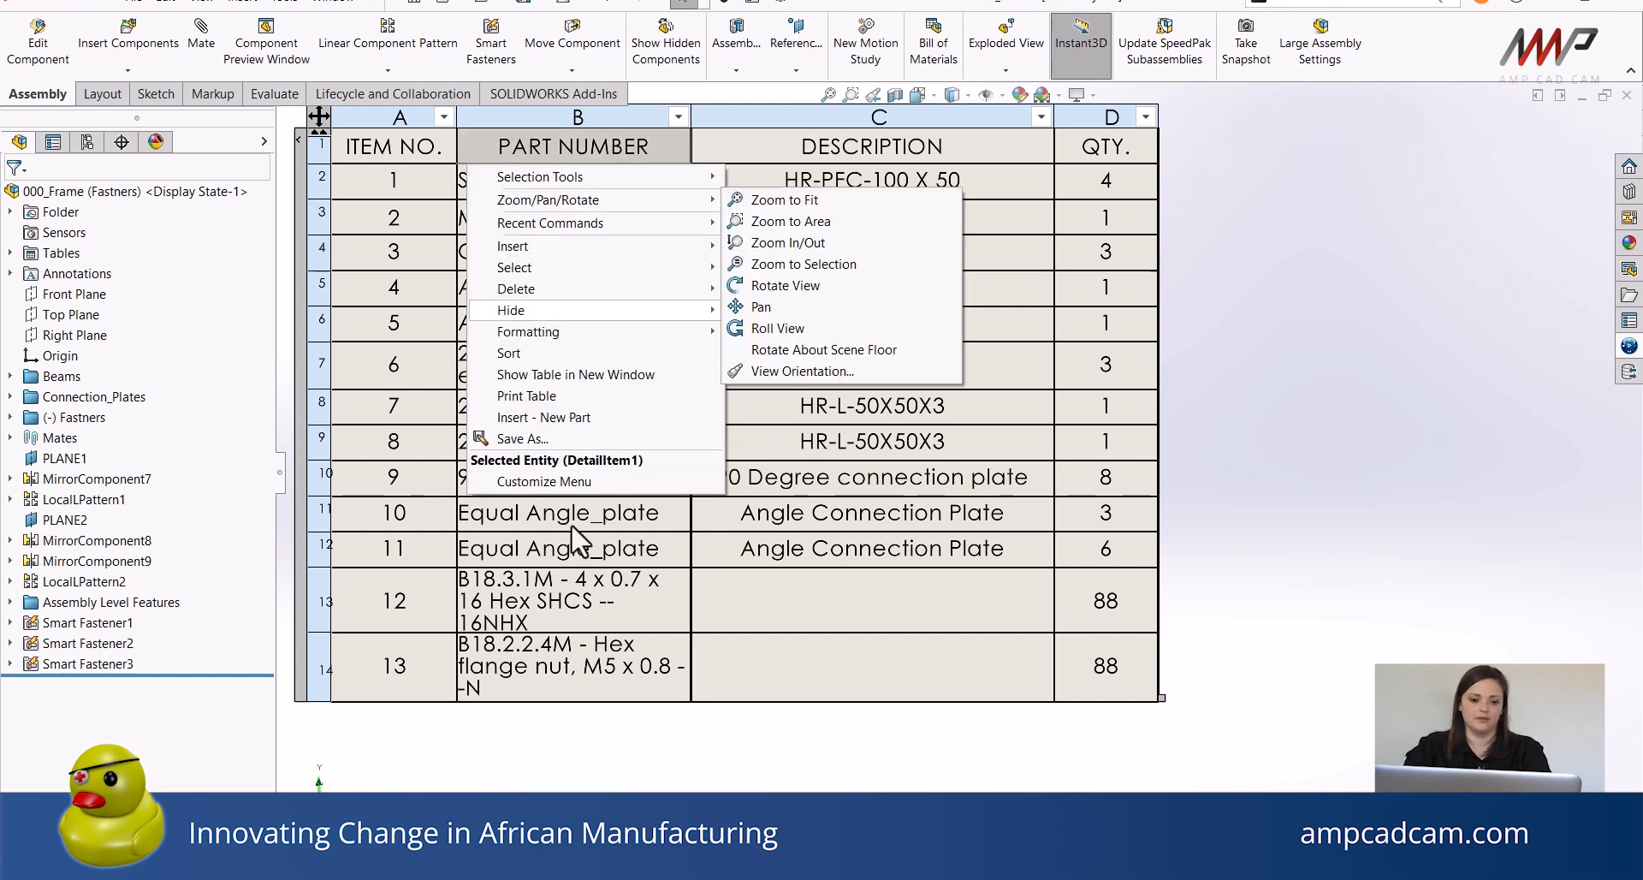
click(529, 438)
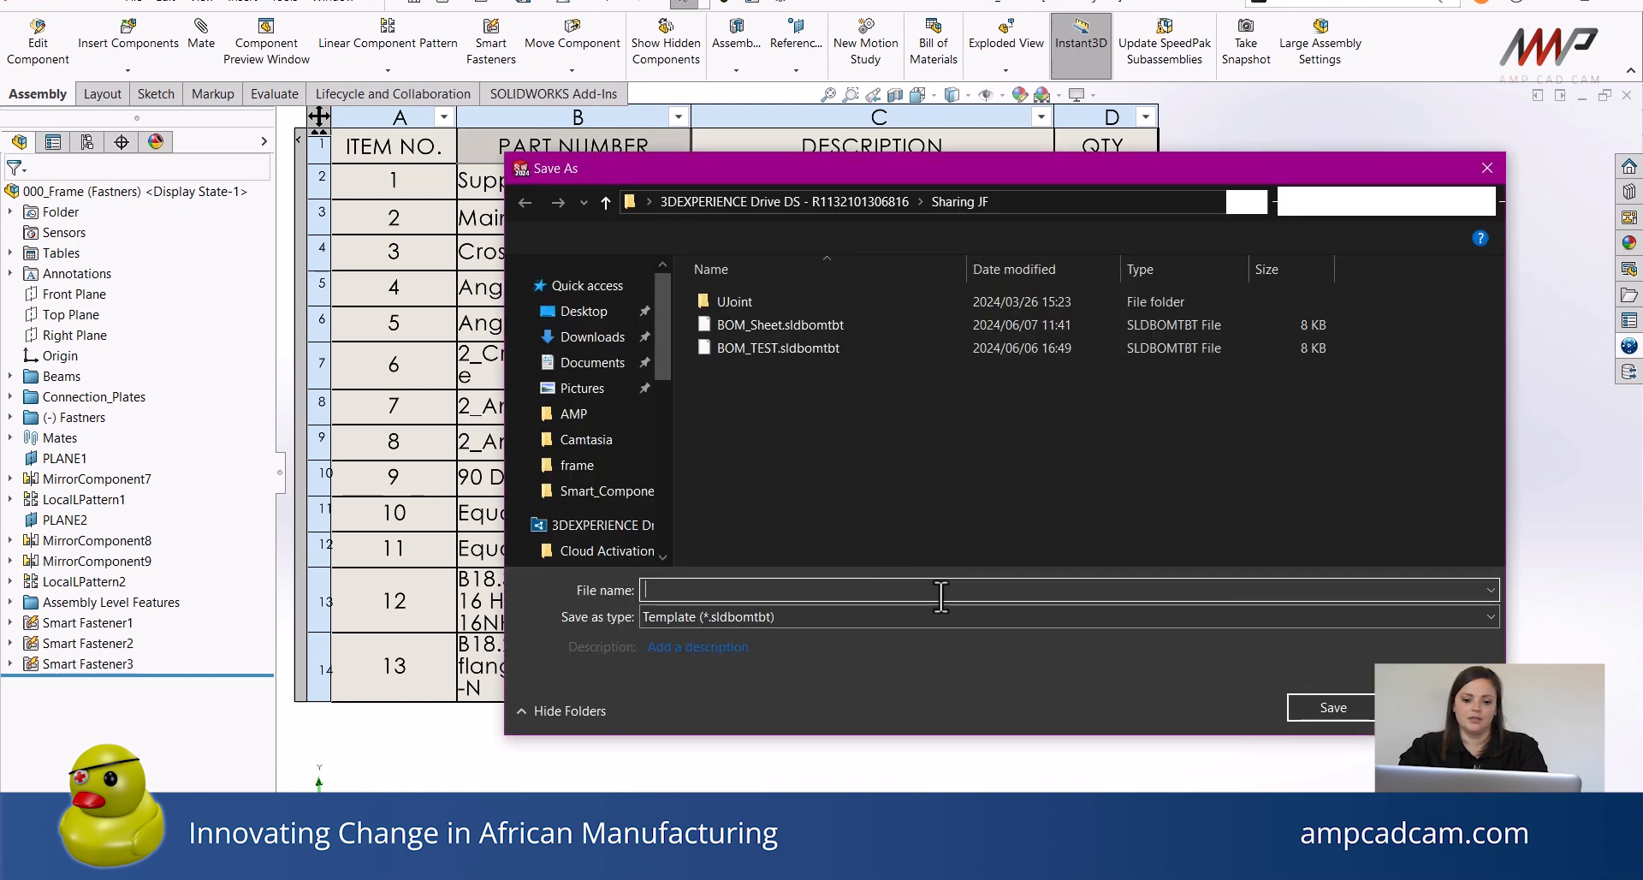
click(773, 617)
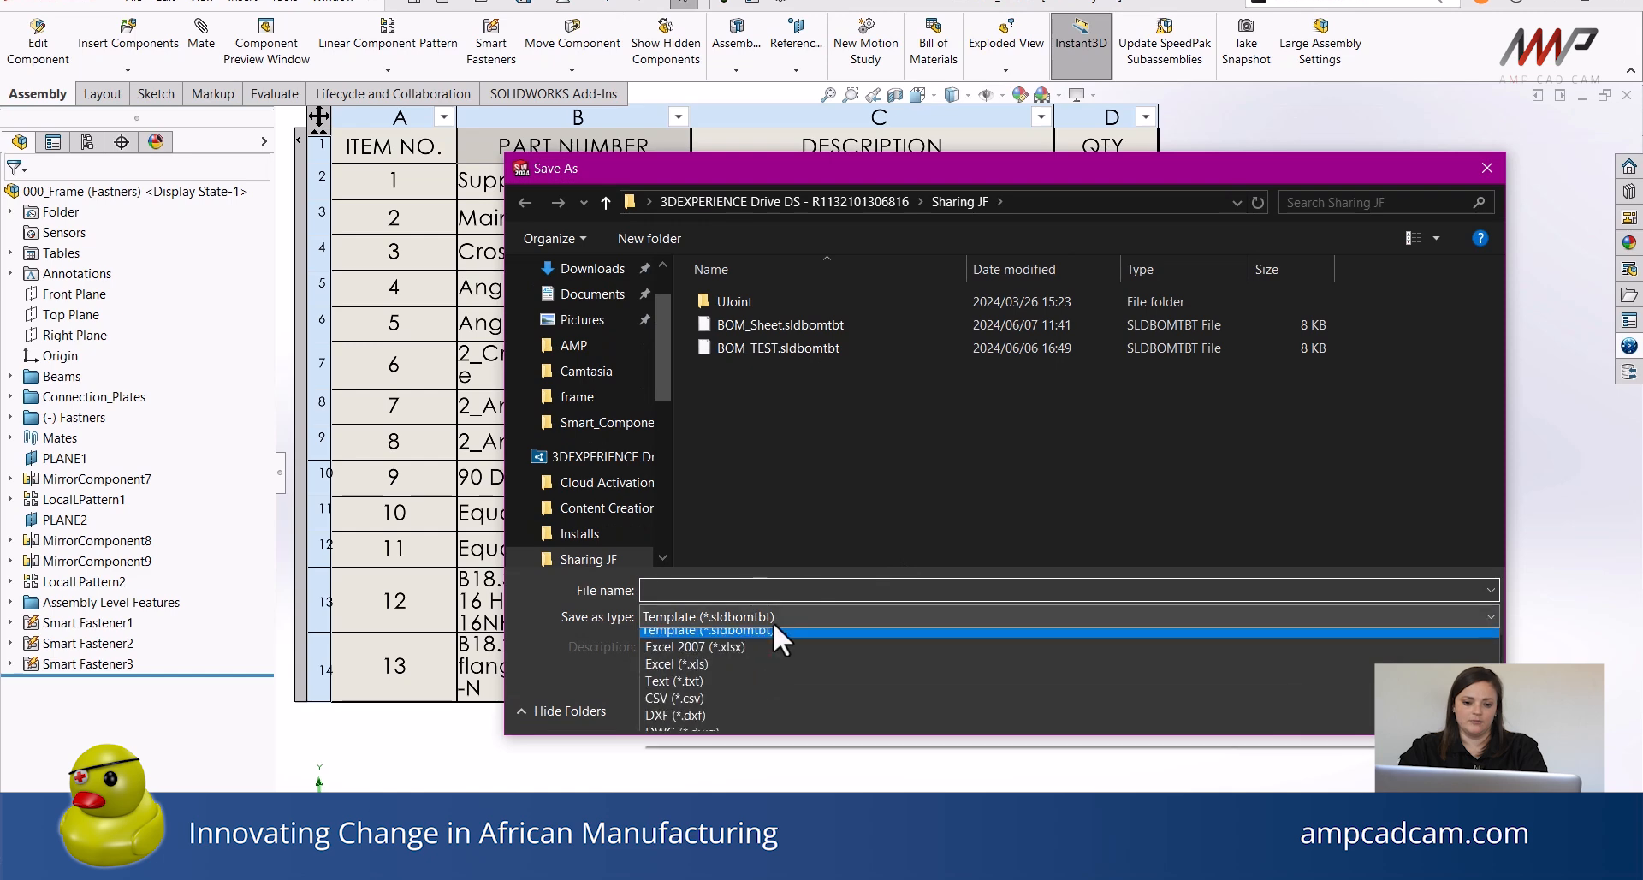
click(683, 654)
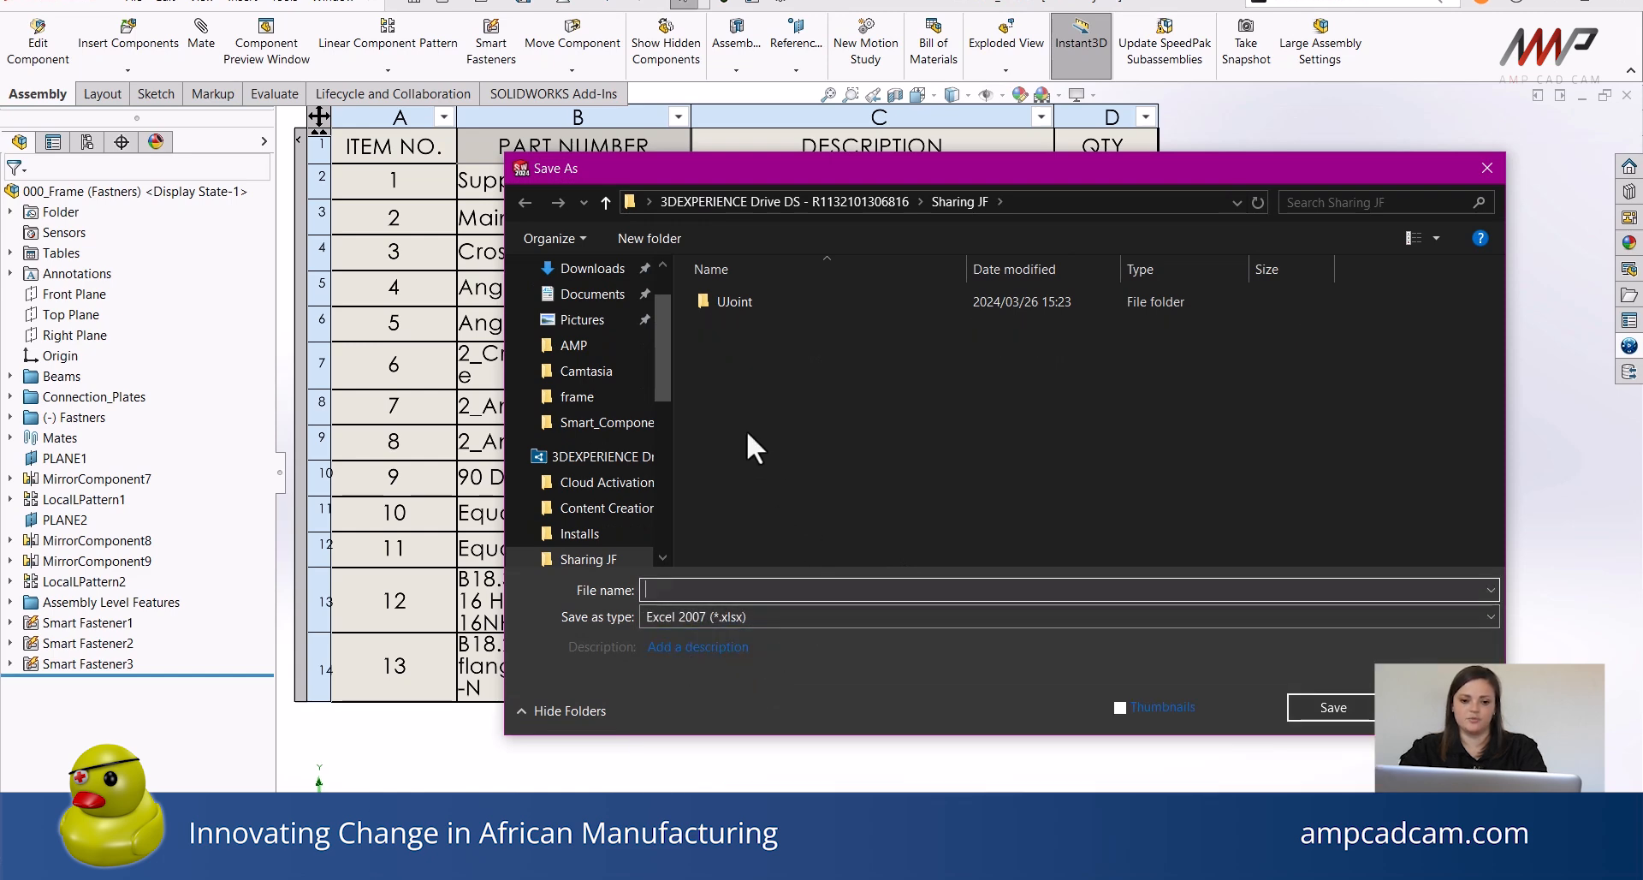
text(BOM)
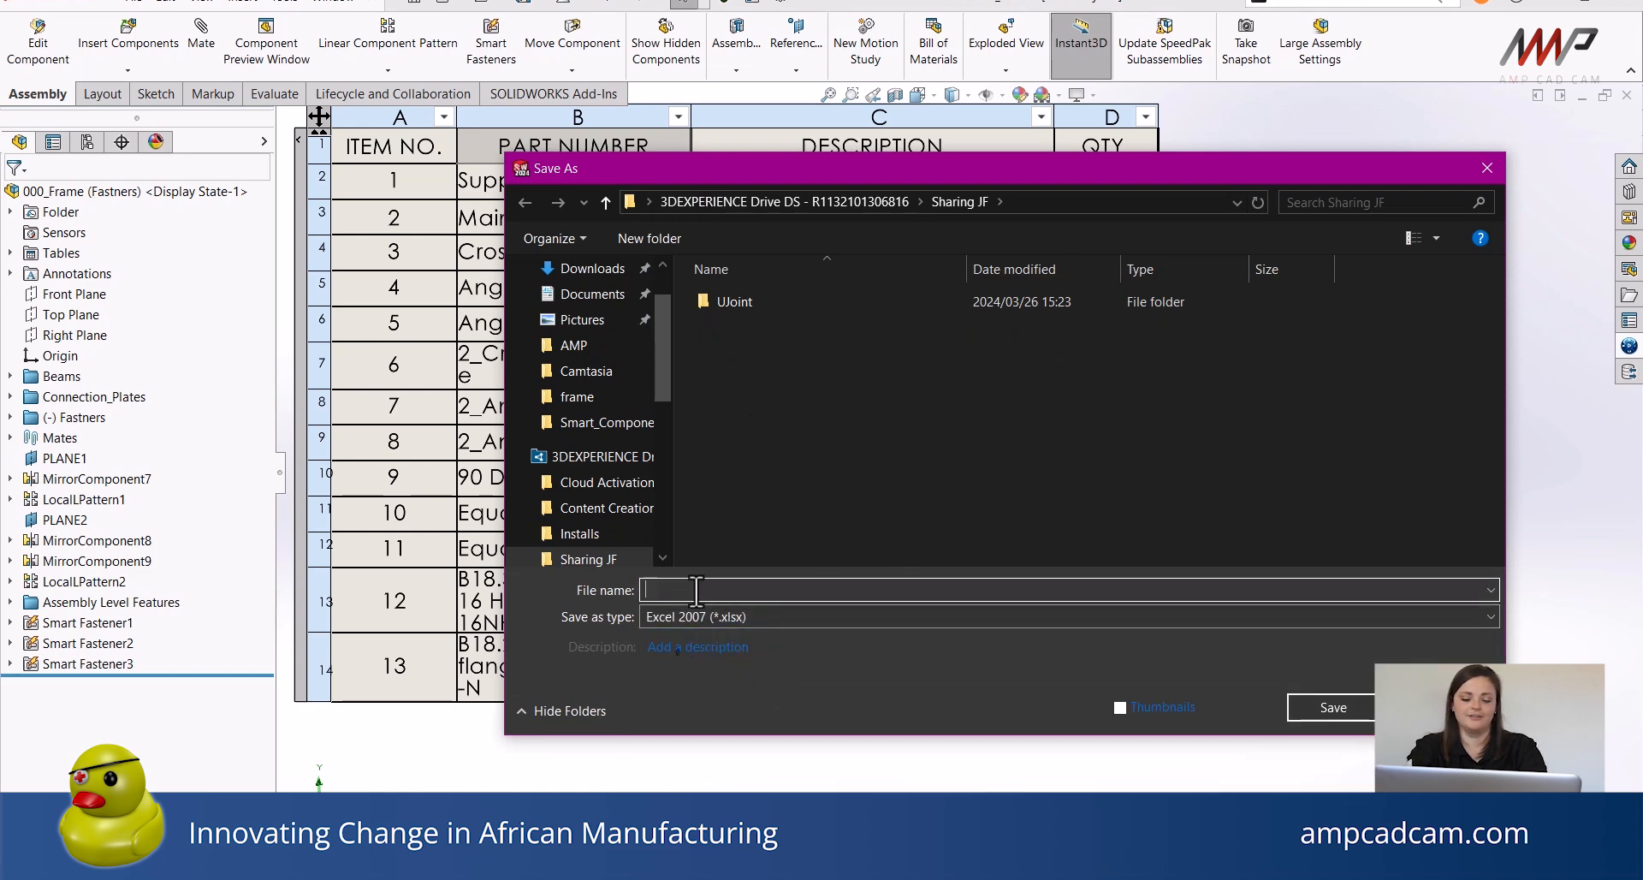
text(_)
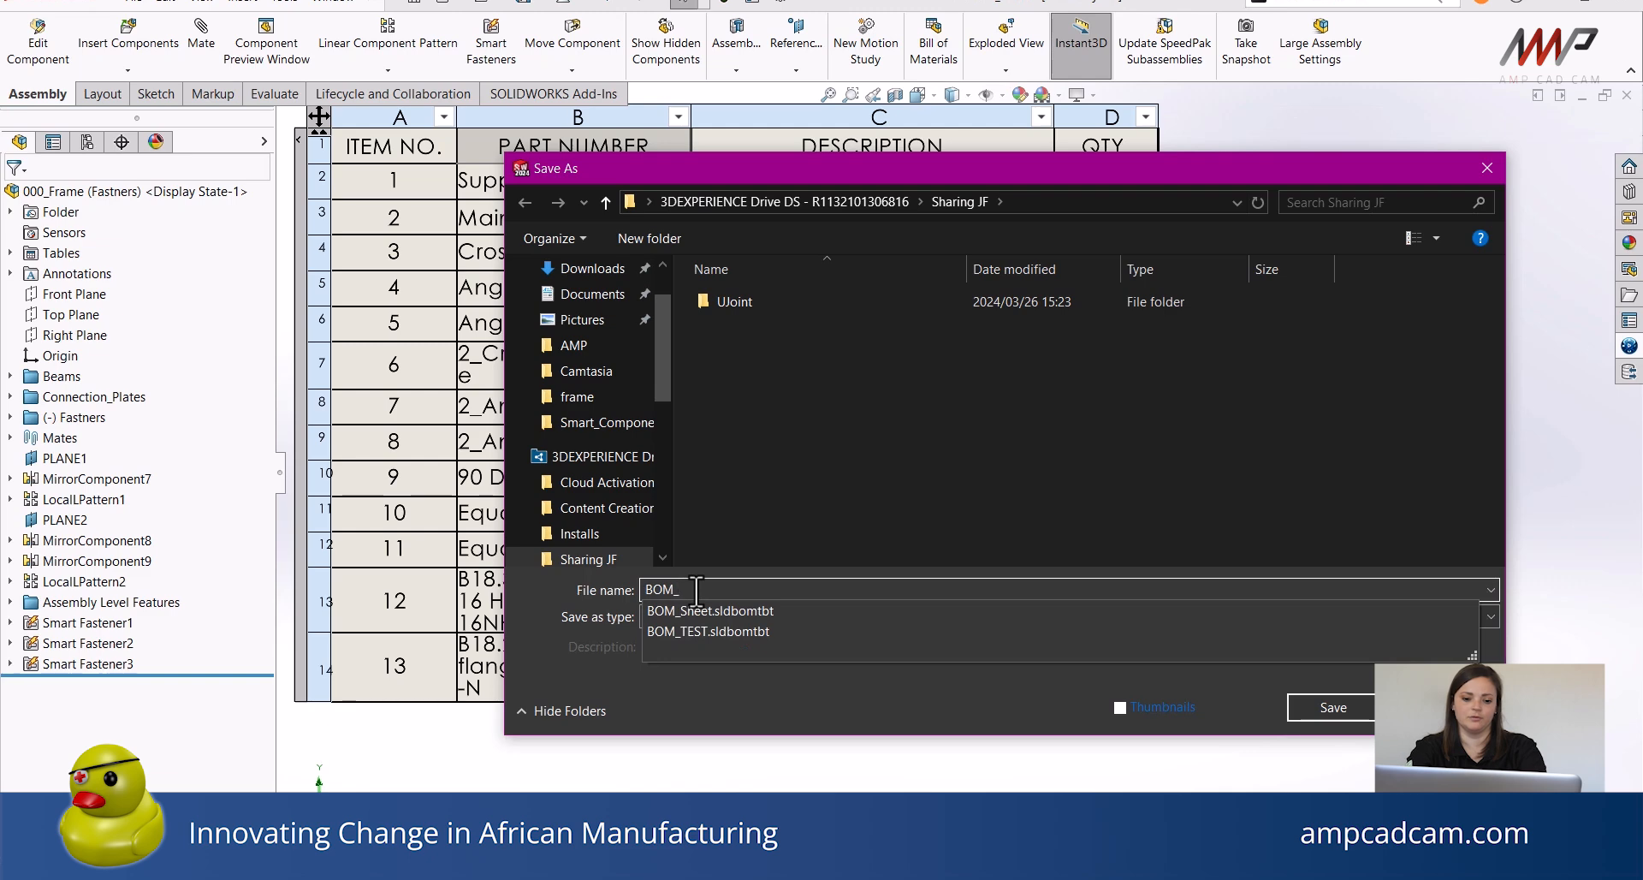
text(Sheet)
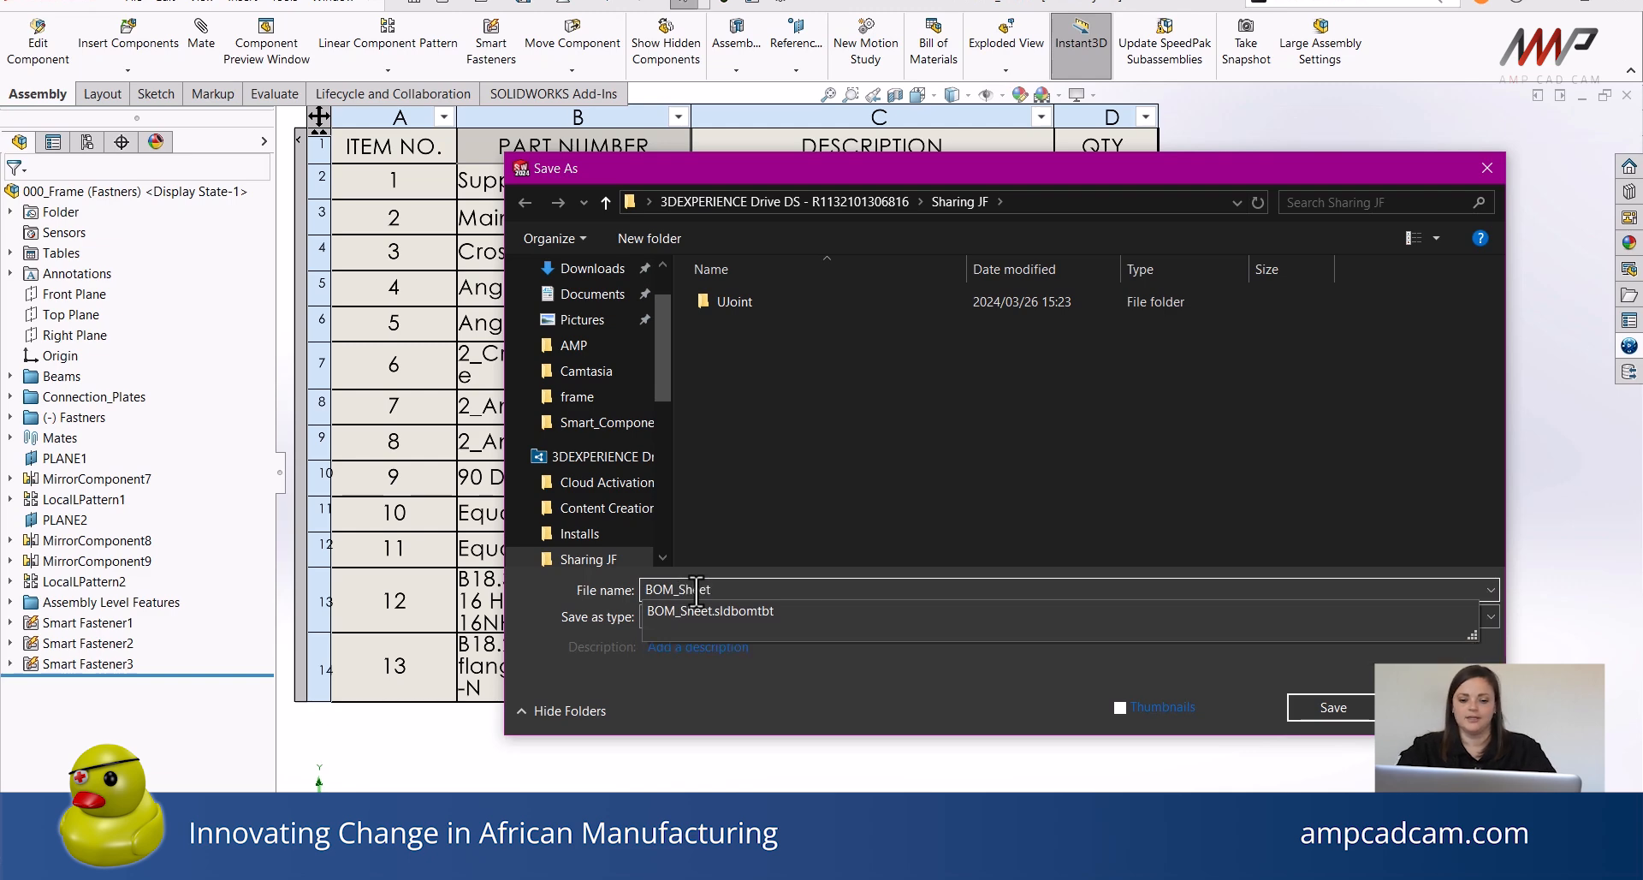
click(1070, 552)
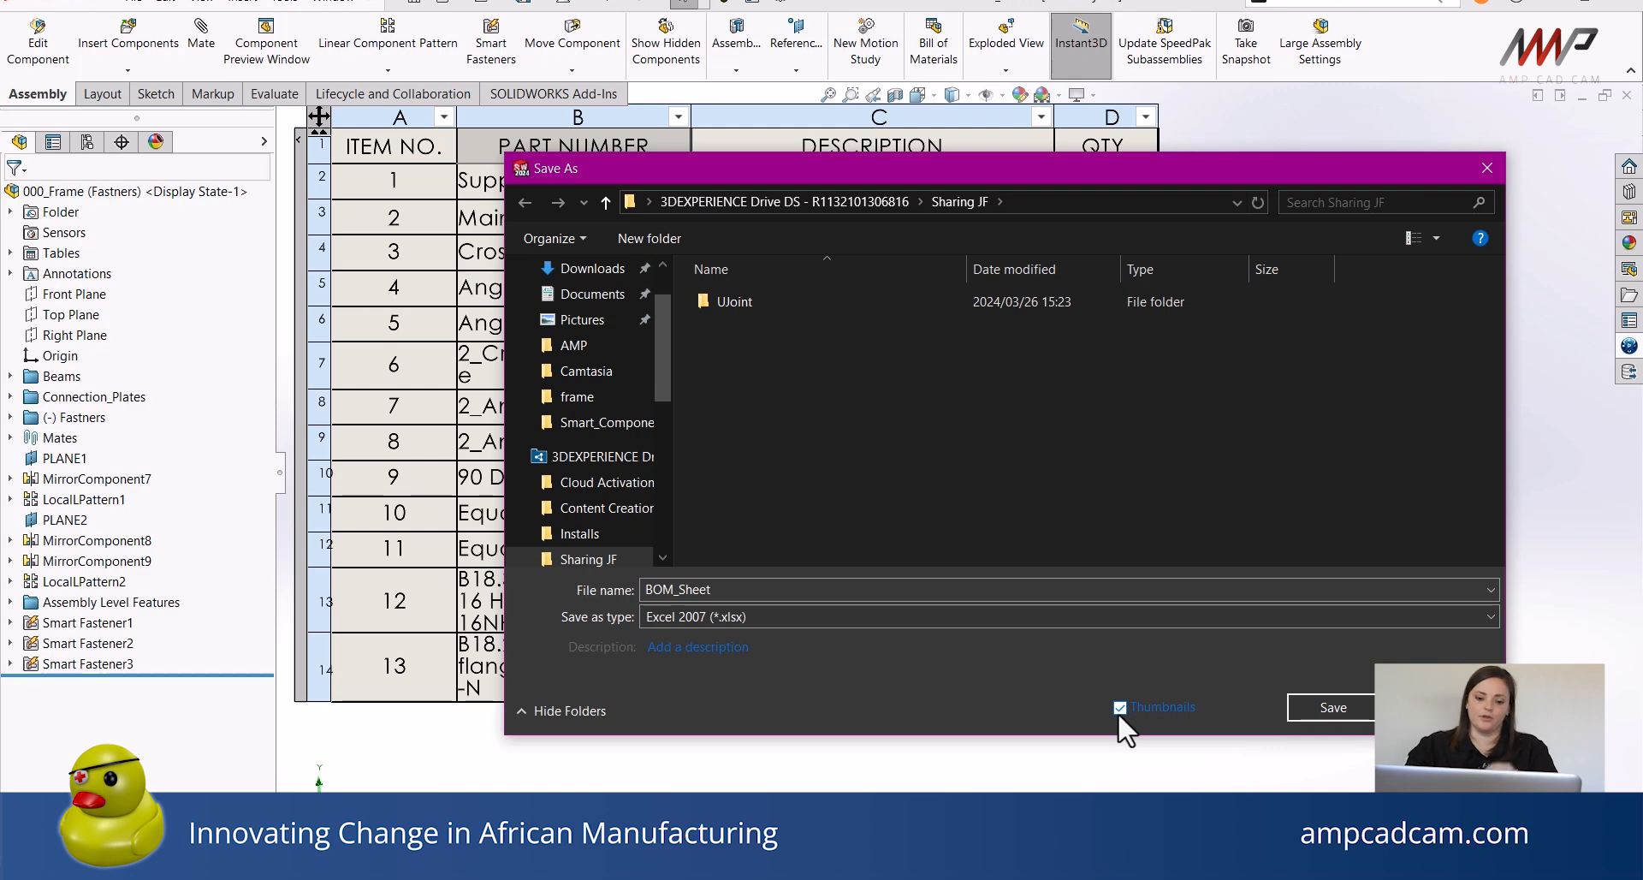
drag(1058, 171, 1024, 168)
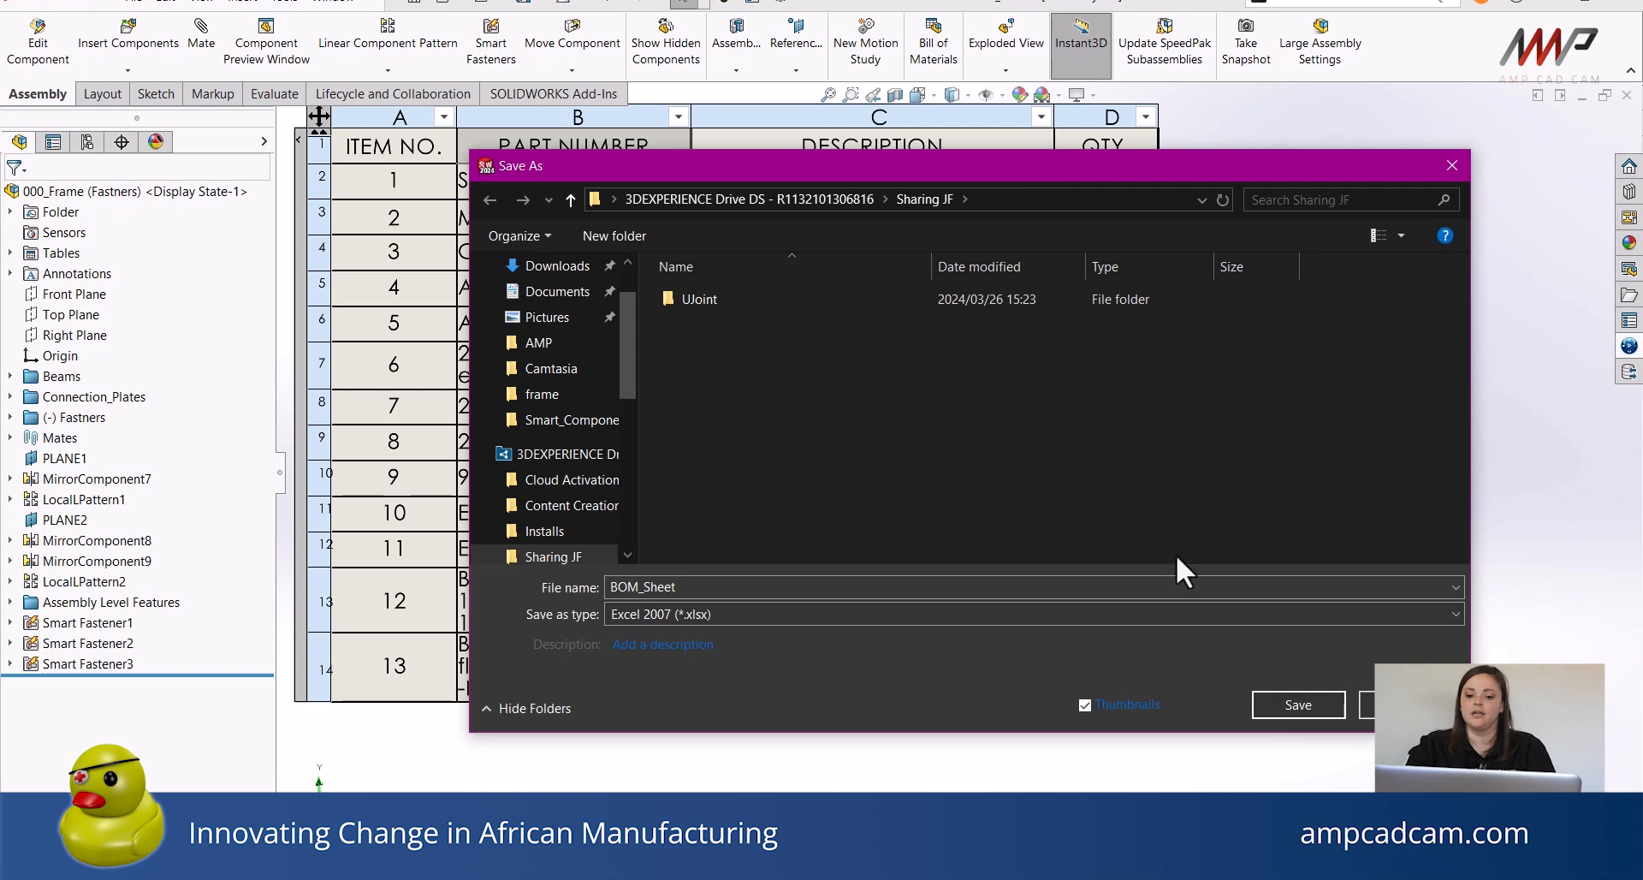
click(1296, 704)
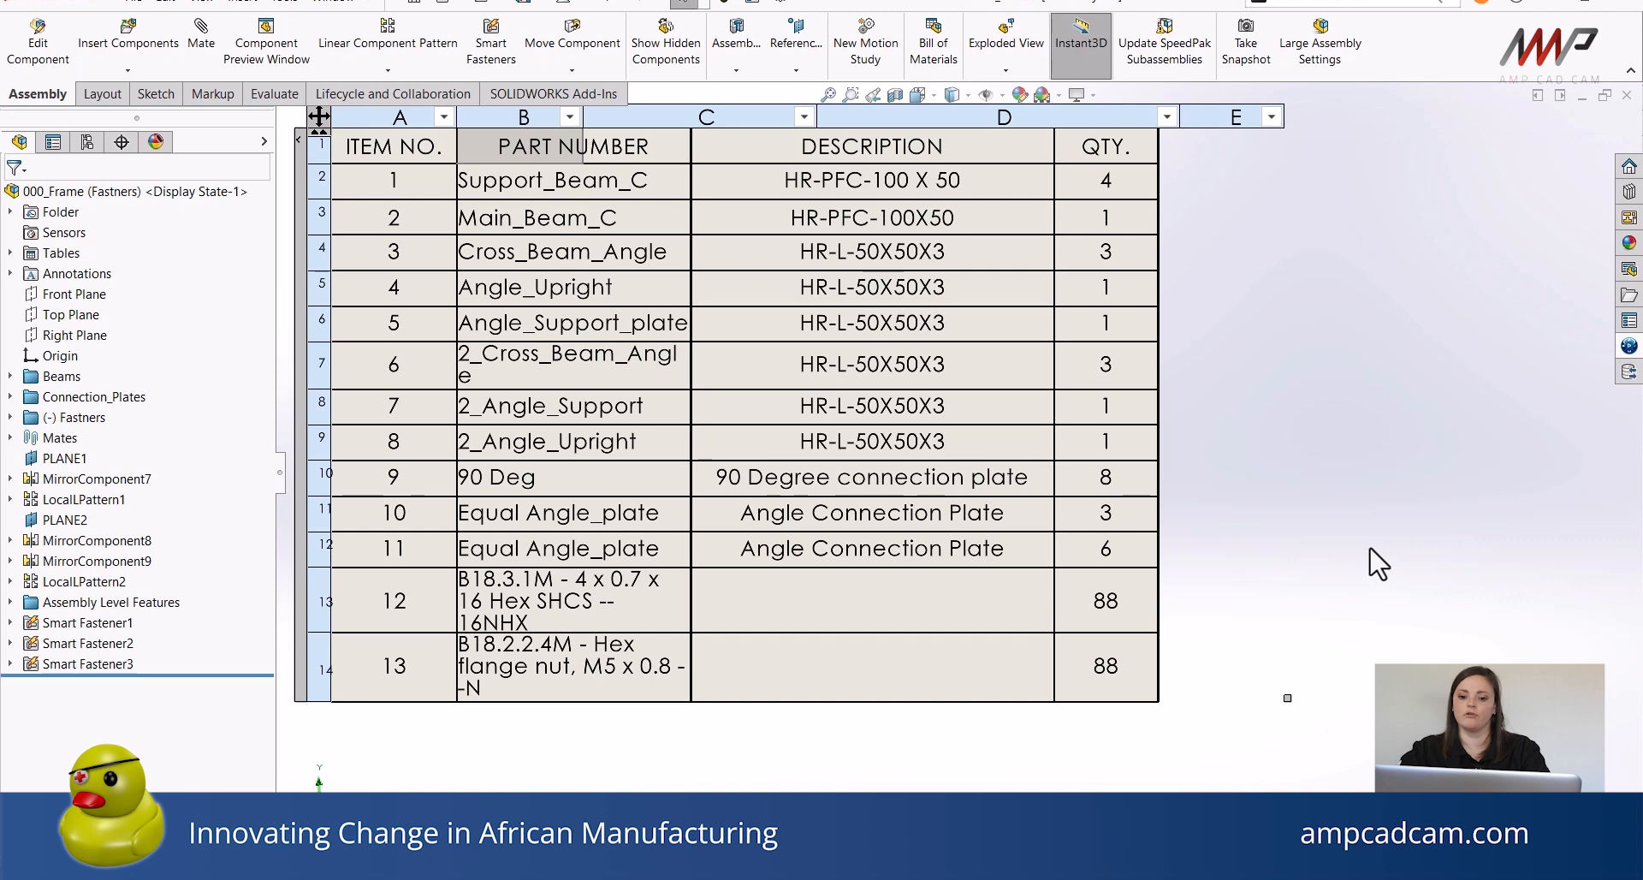
Activate the Default configuration of the assembly.
scroll(1188, 484, up, 5)
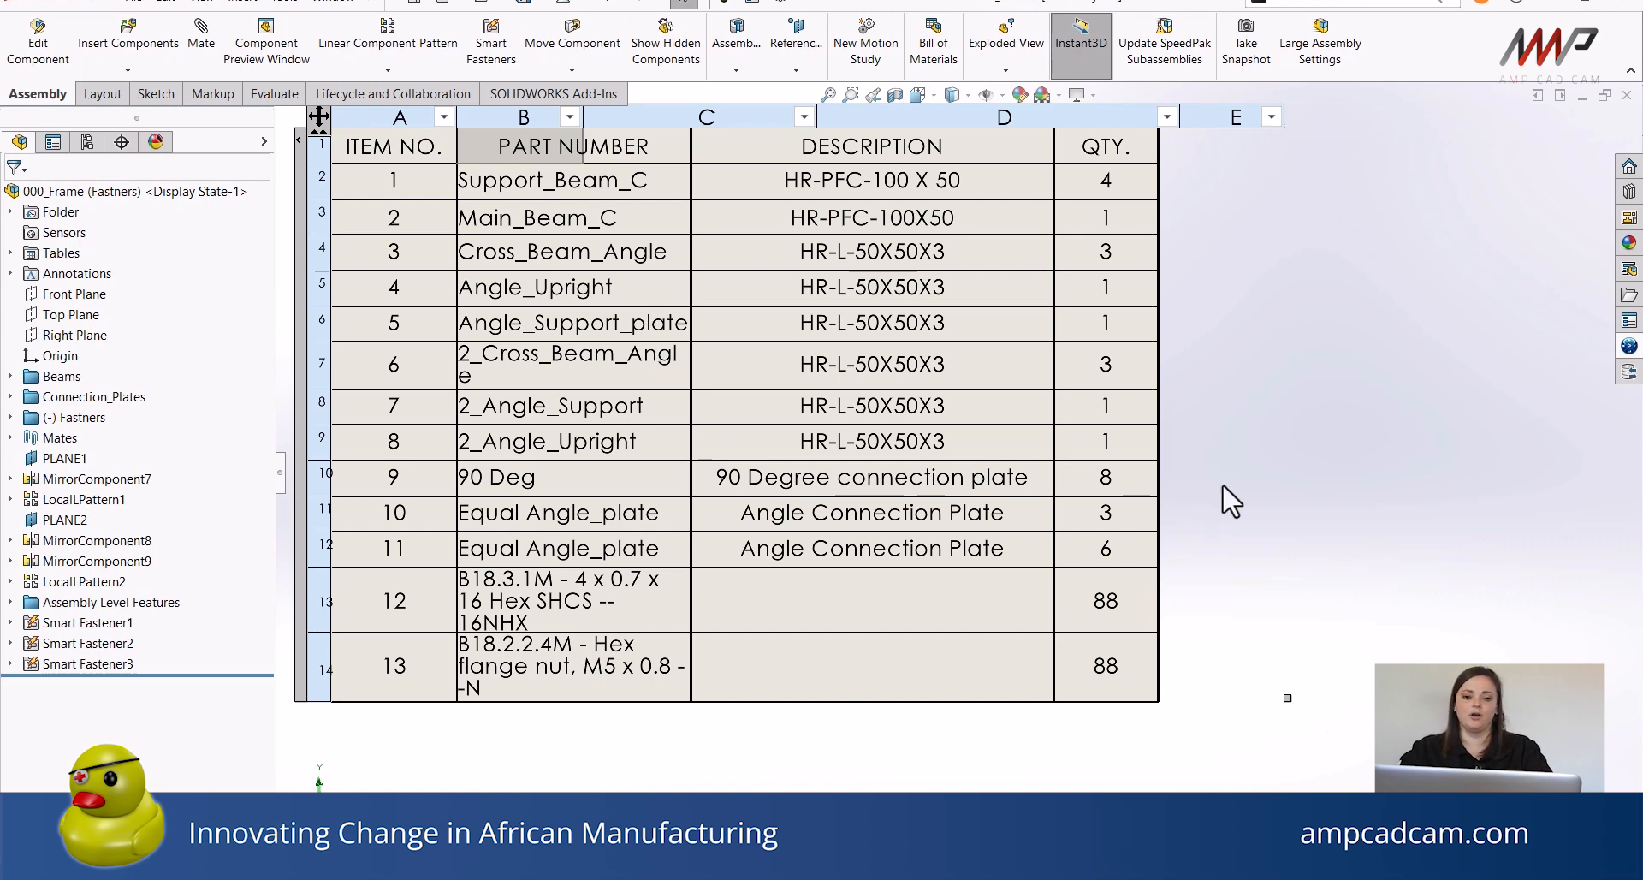
scroll(1342, 435, up, 3)
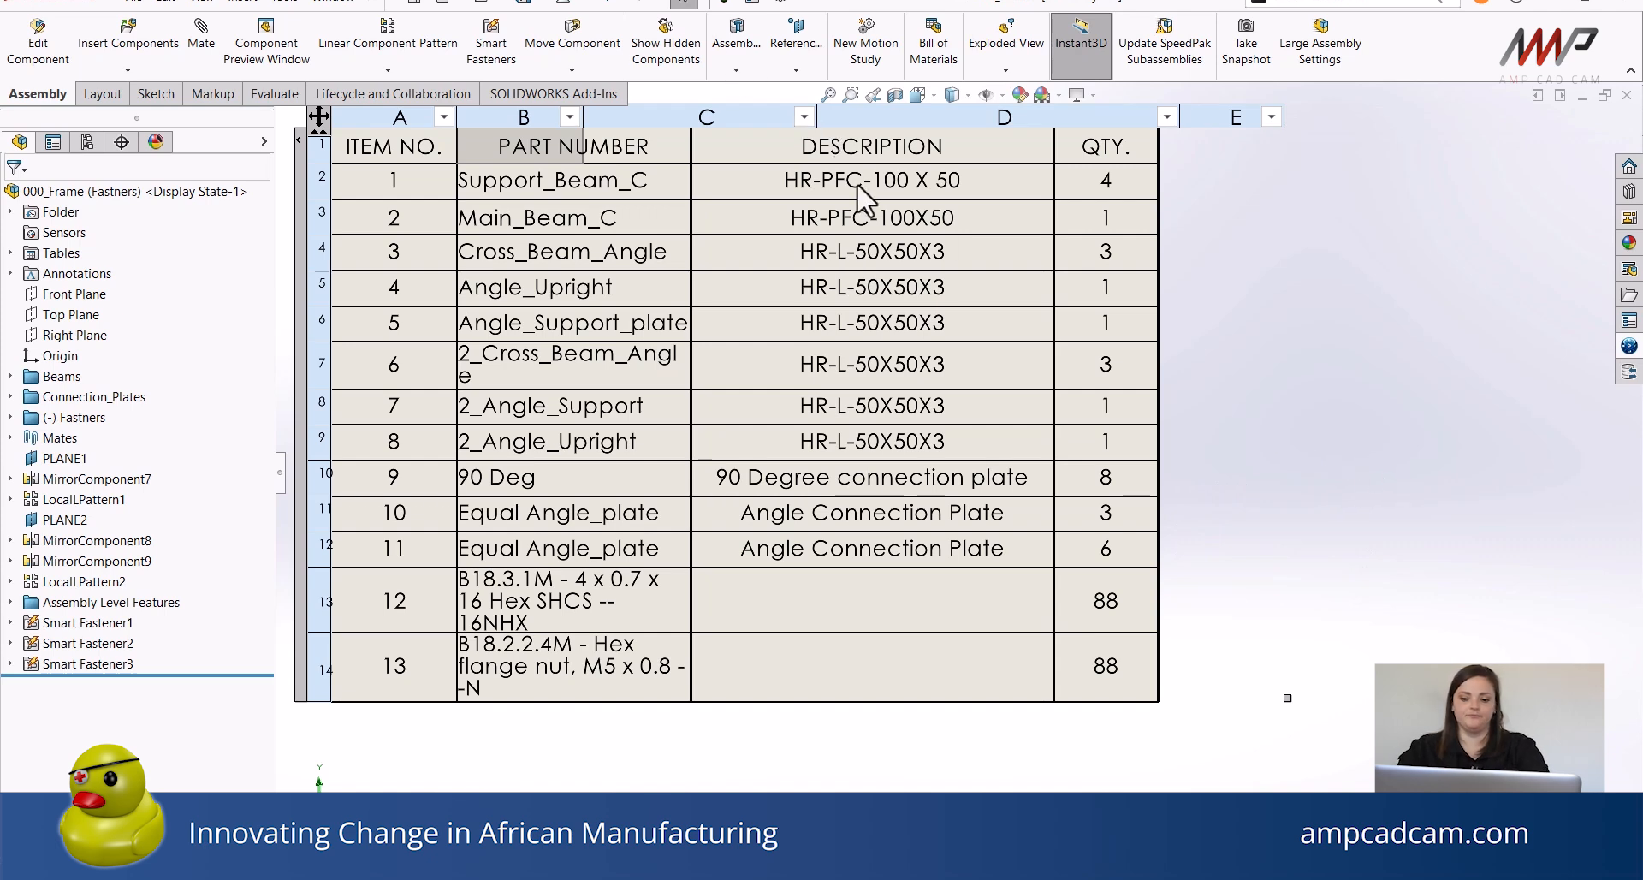
scroll(937, 261, up, 8)
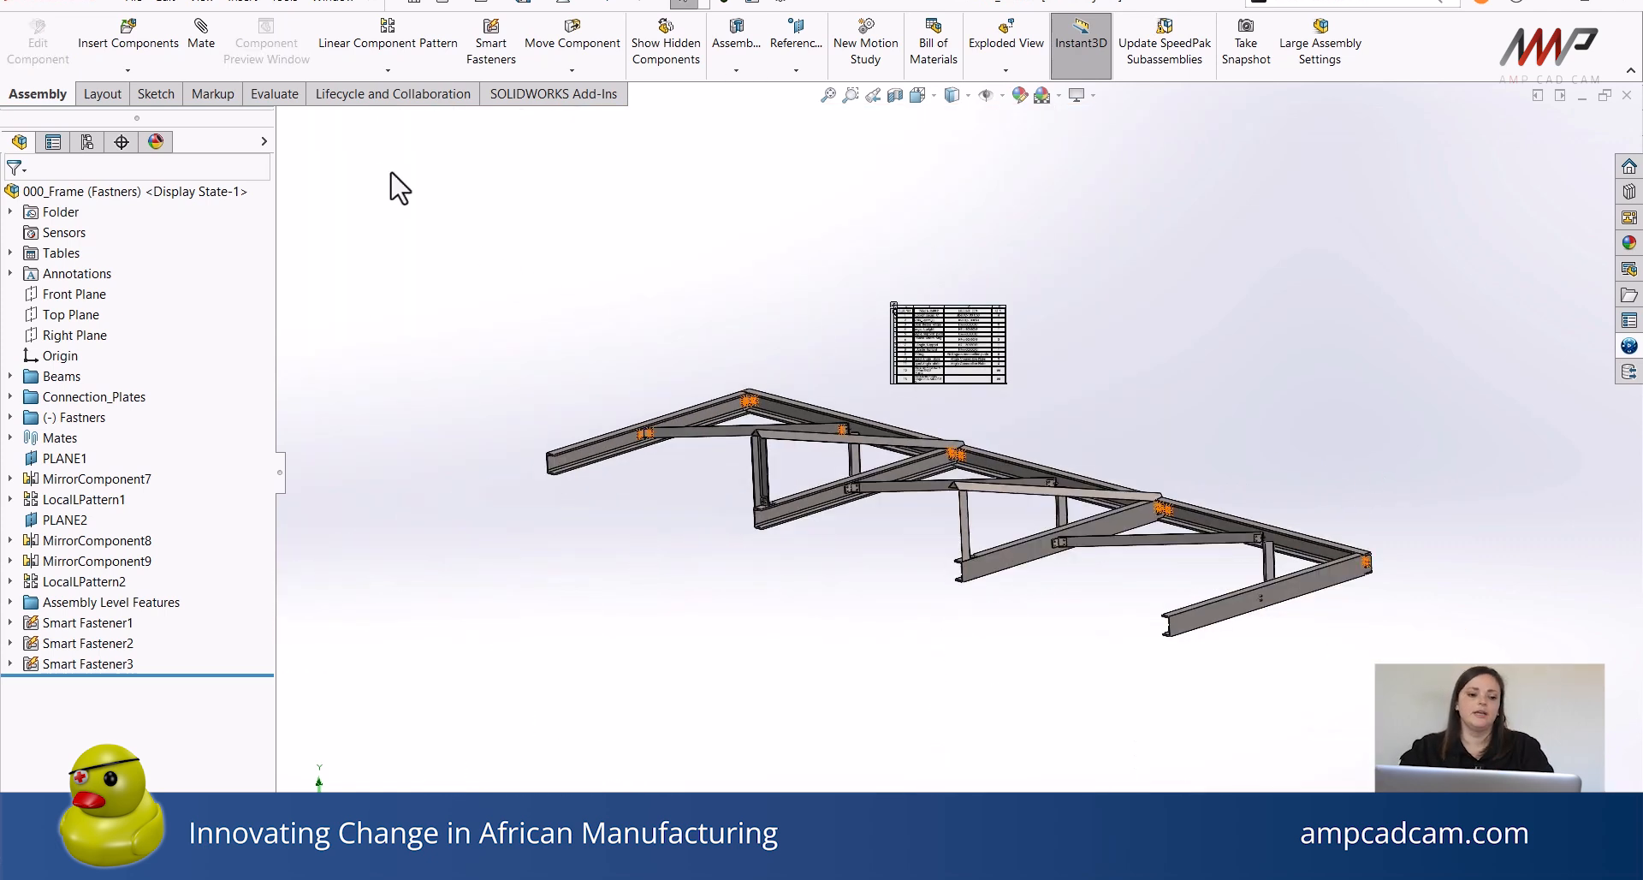
click(88, 145)
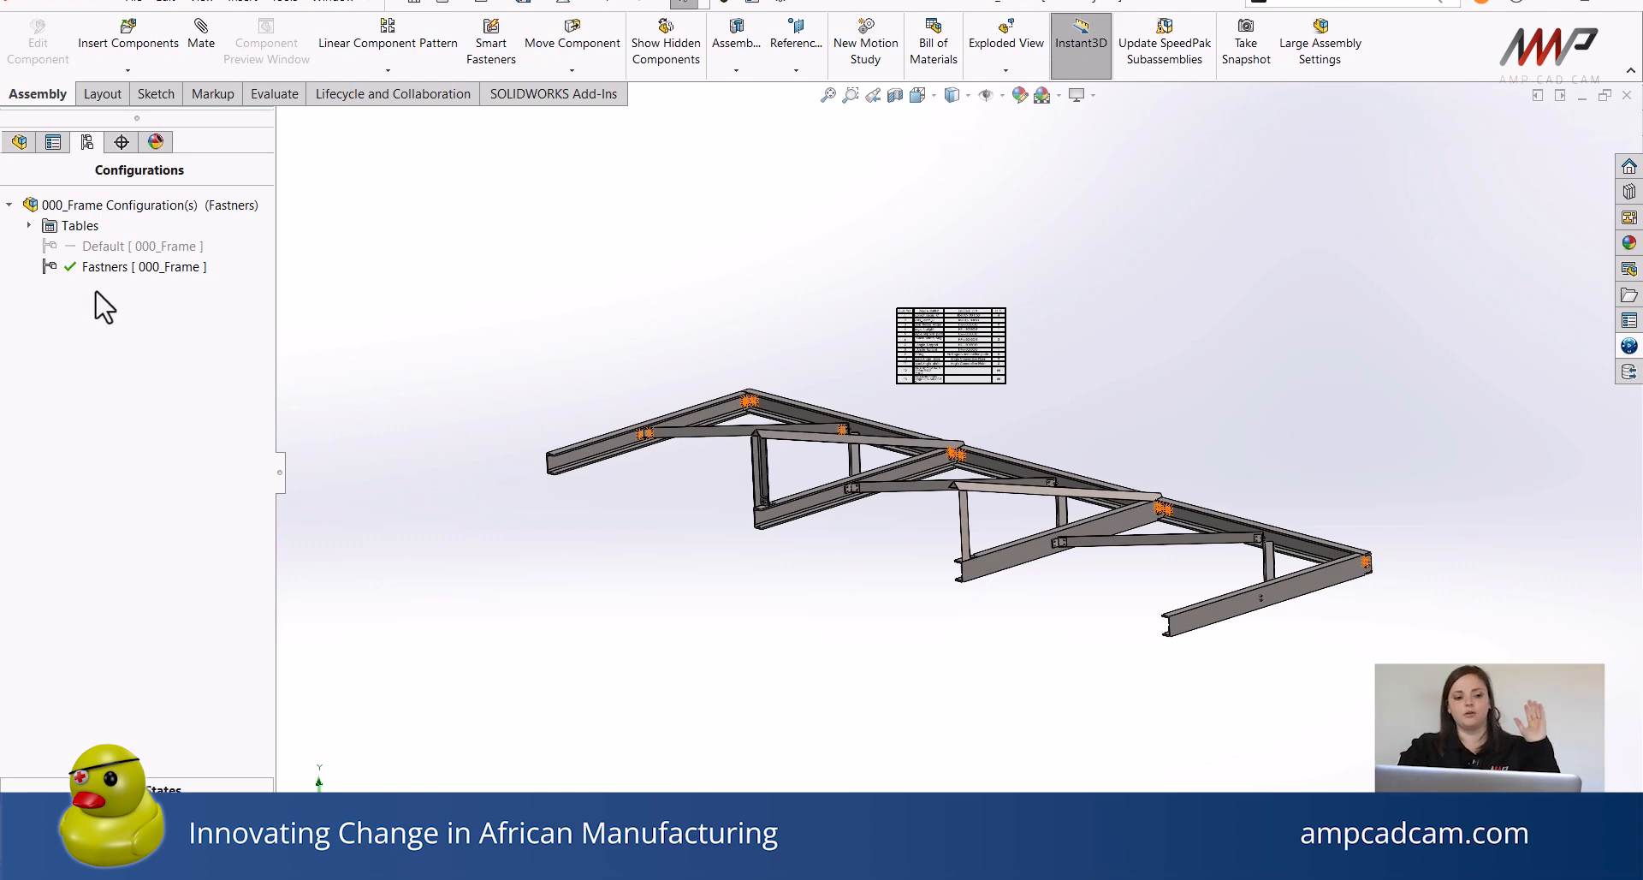
double_click(94, 246)
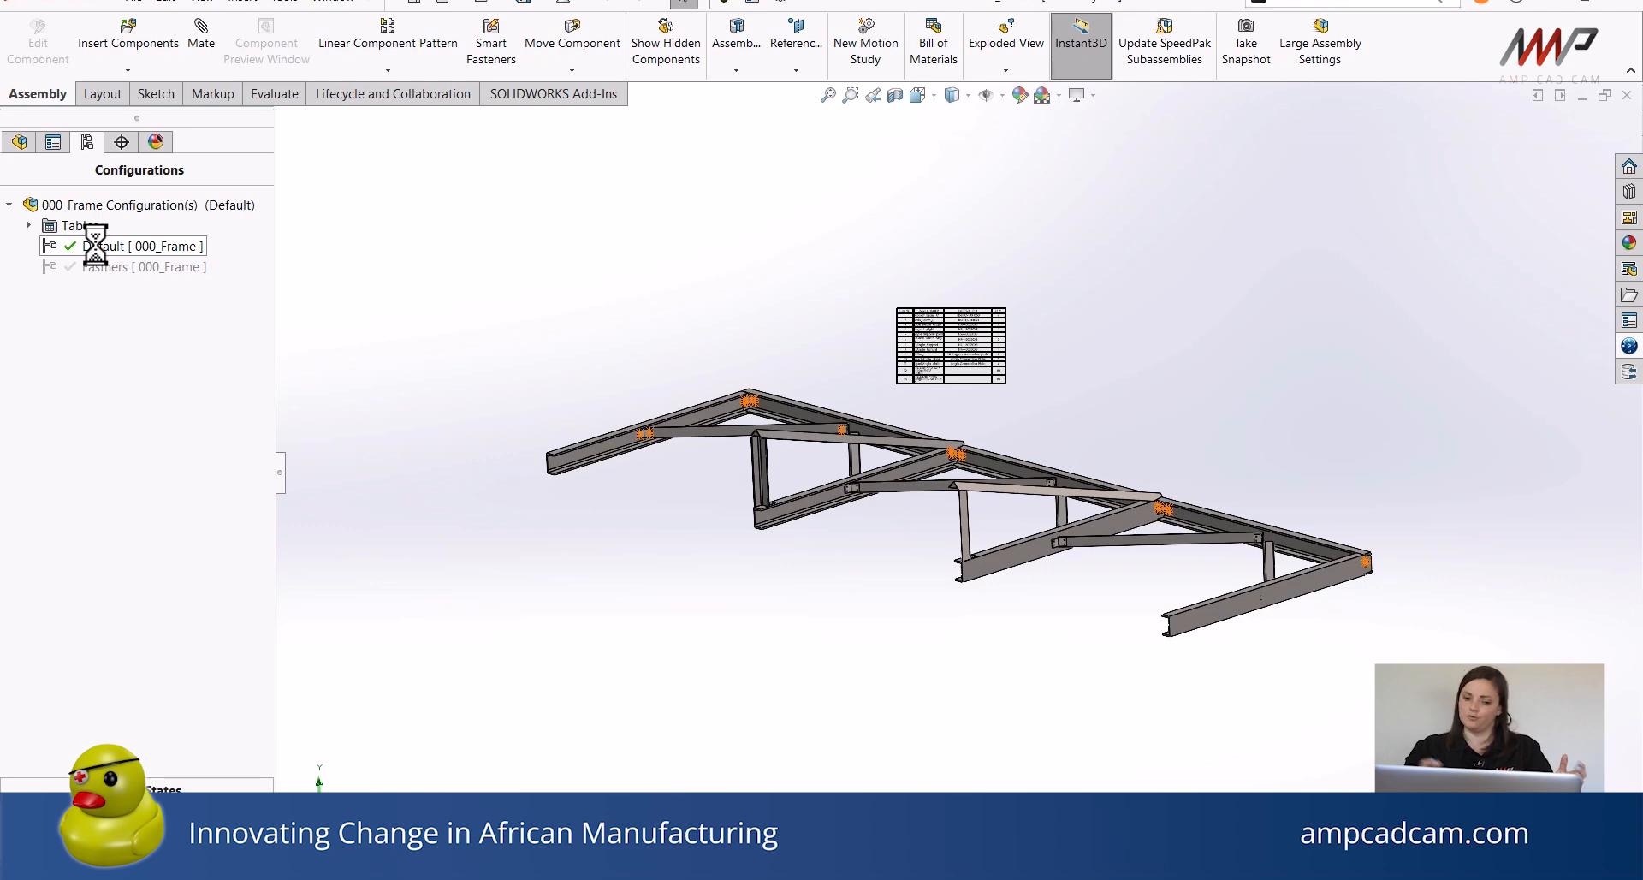
Make a new drawing from the assembly, declining to open the existing drawing with the same name.
click(456, 3)
click(504, 43)
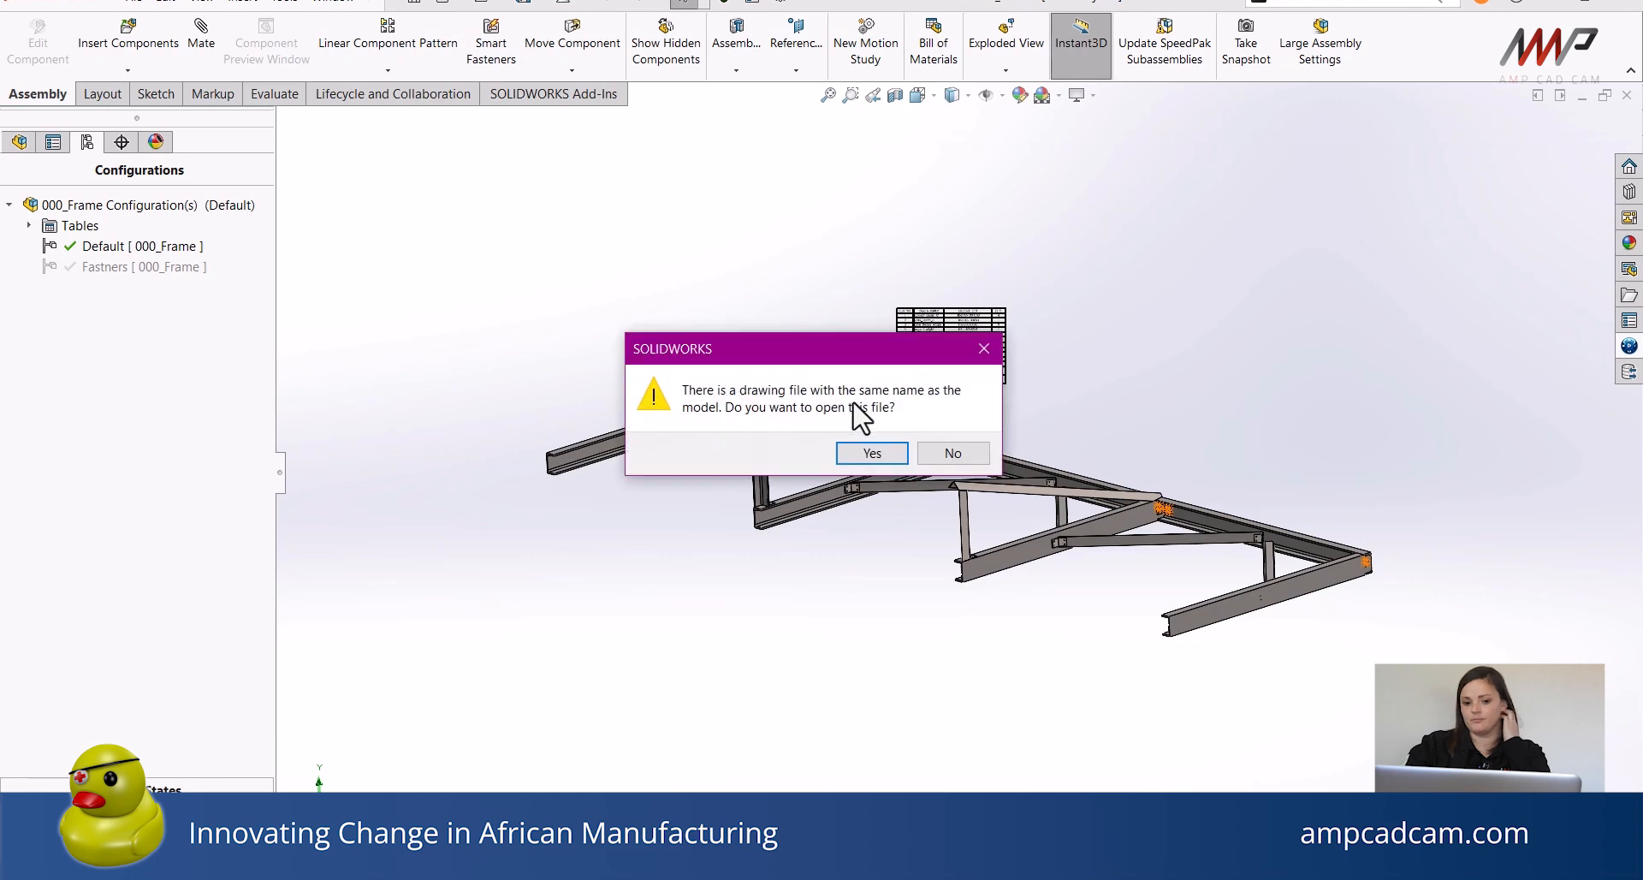
click(953, 453)
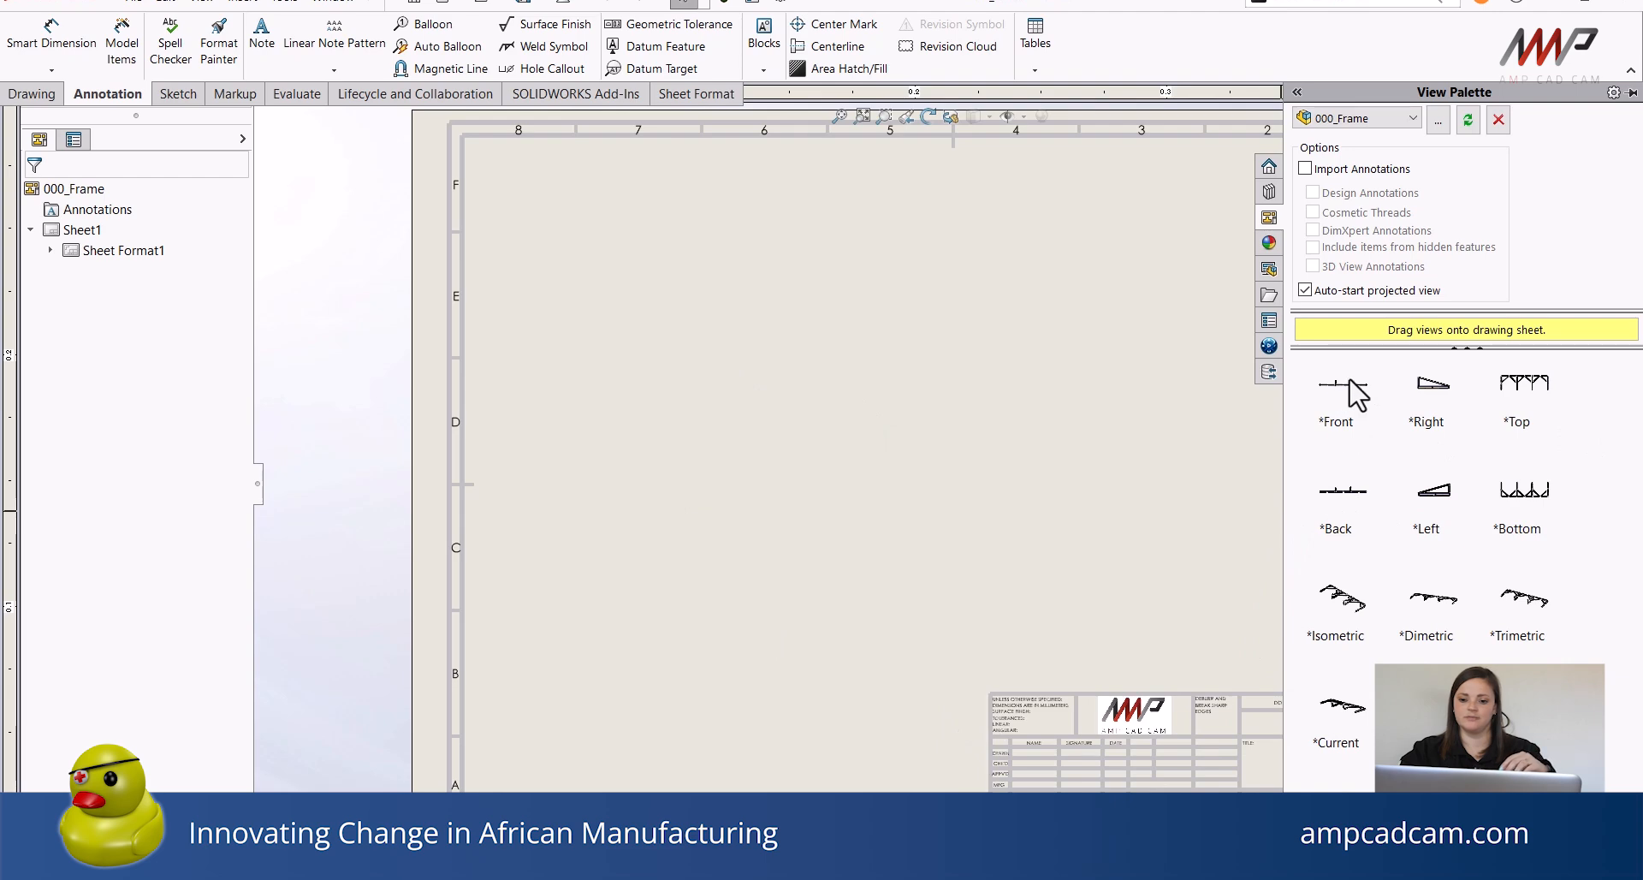
Place the Front view on the sheet and project a top view above it and a side view beside it.
drag(1351, 385, 755, 463)
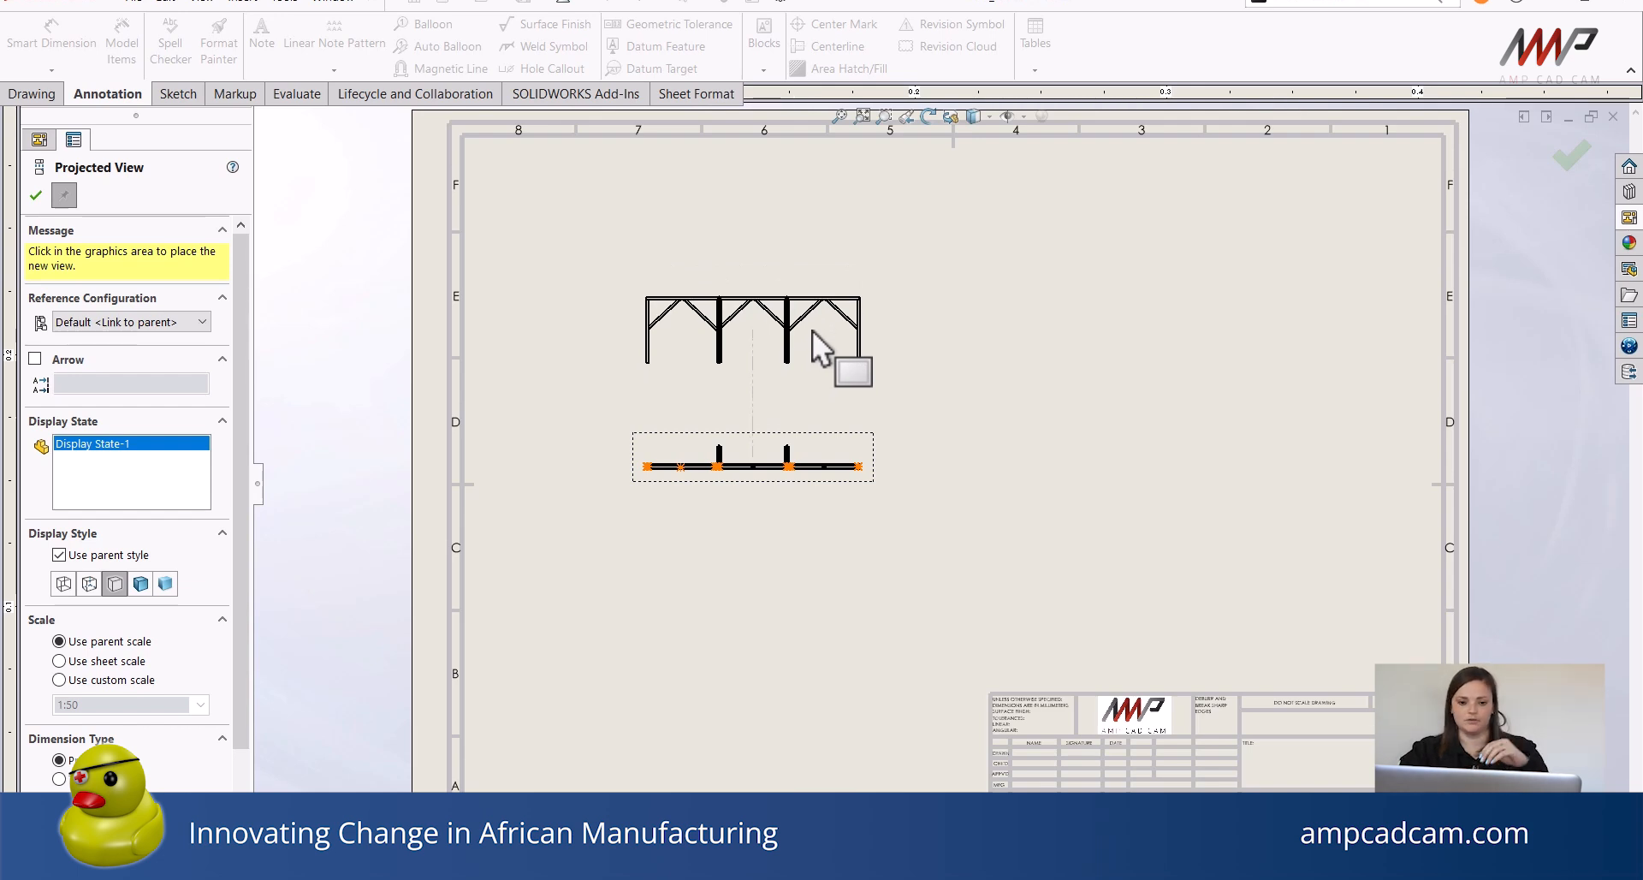
click(813, 331)
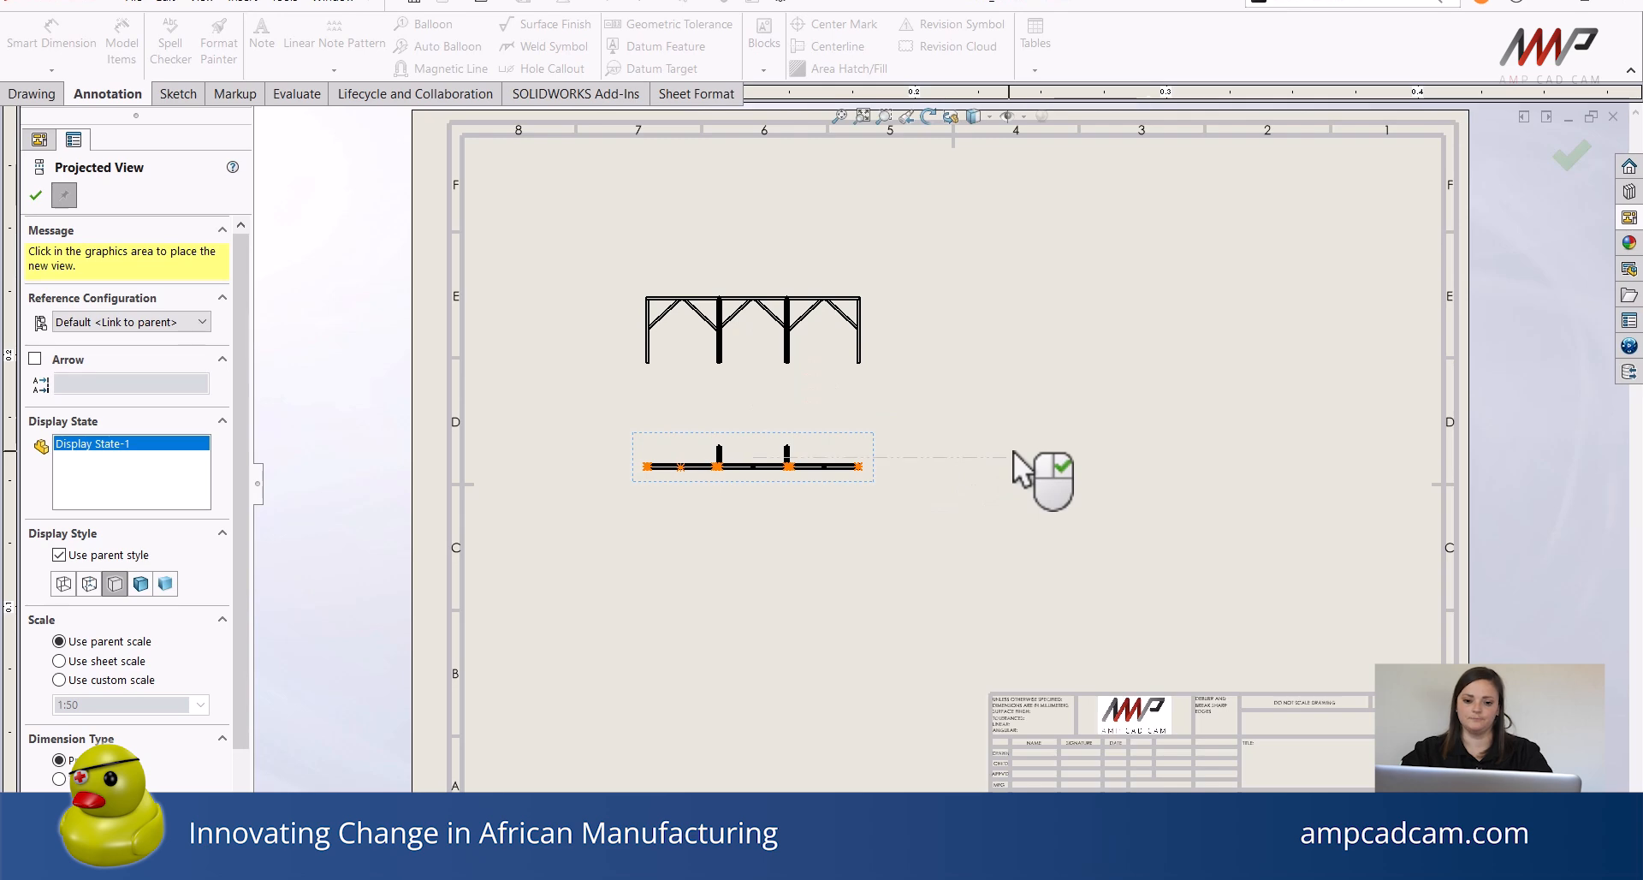
click(1038, 438)
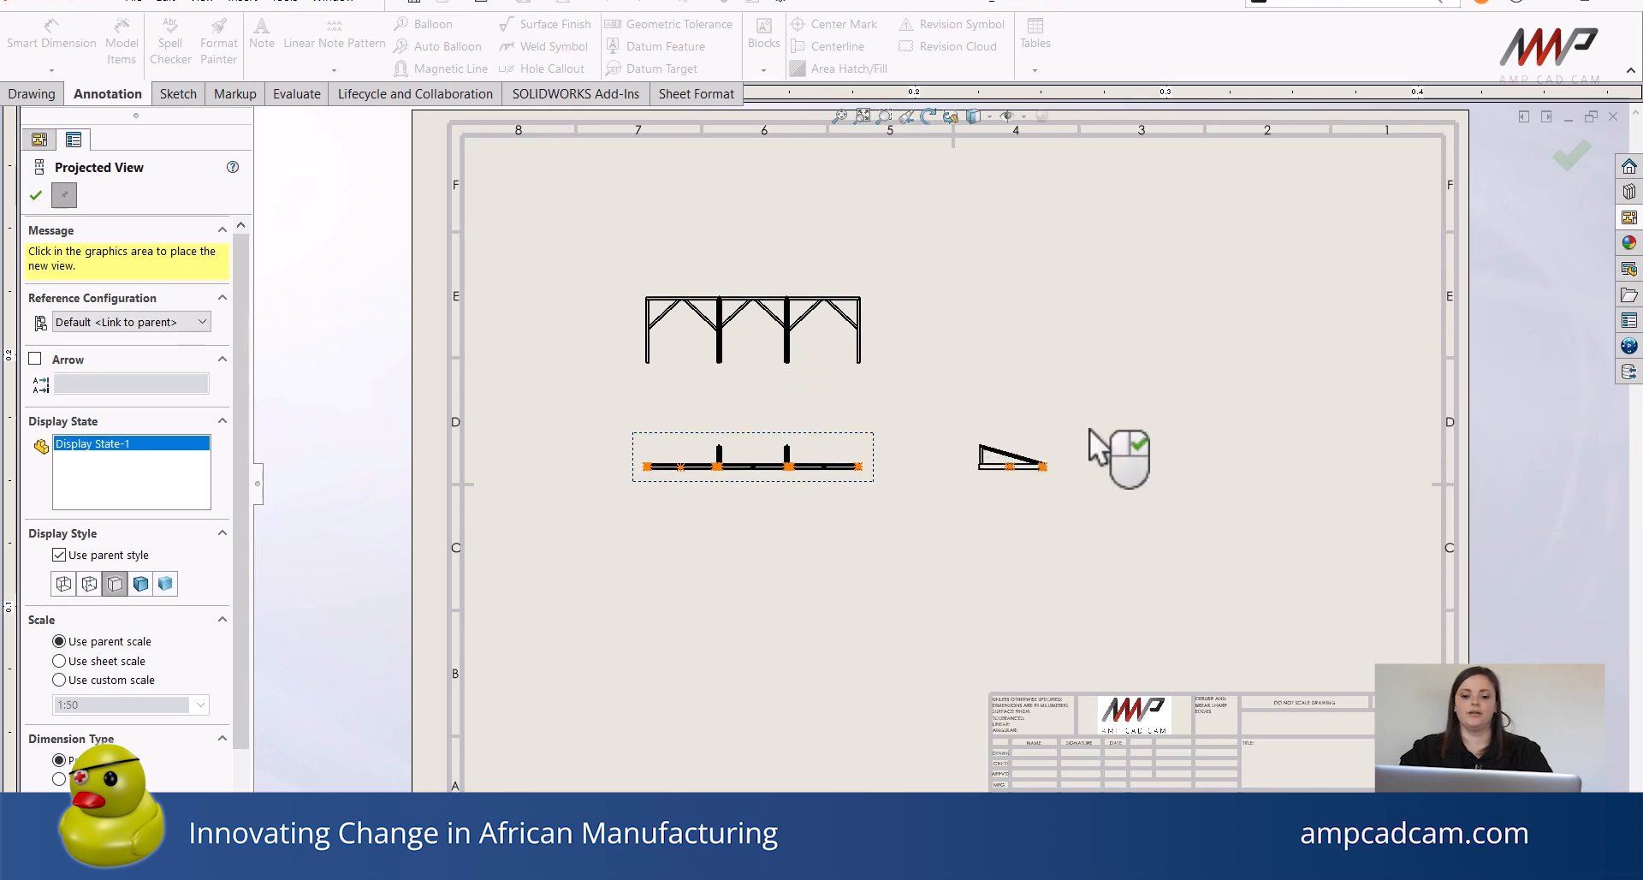
right_click(1090, 428)
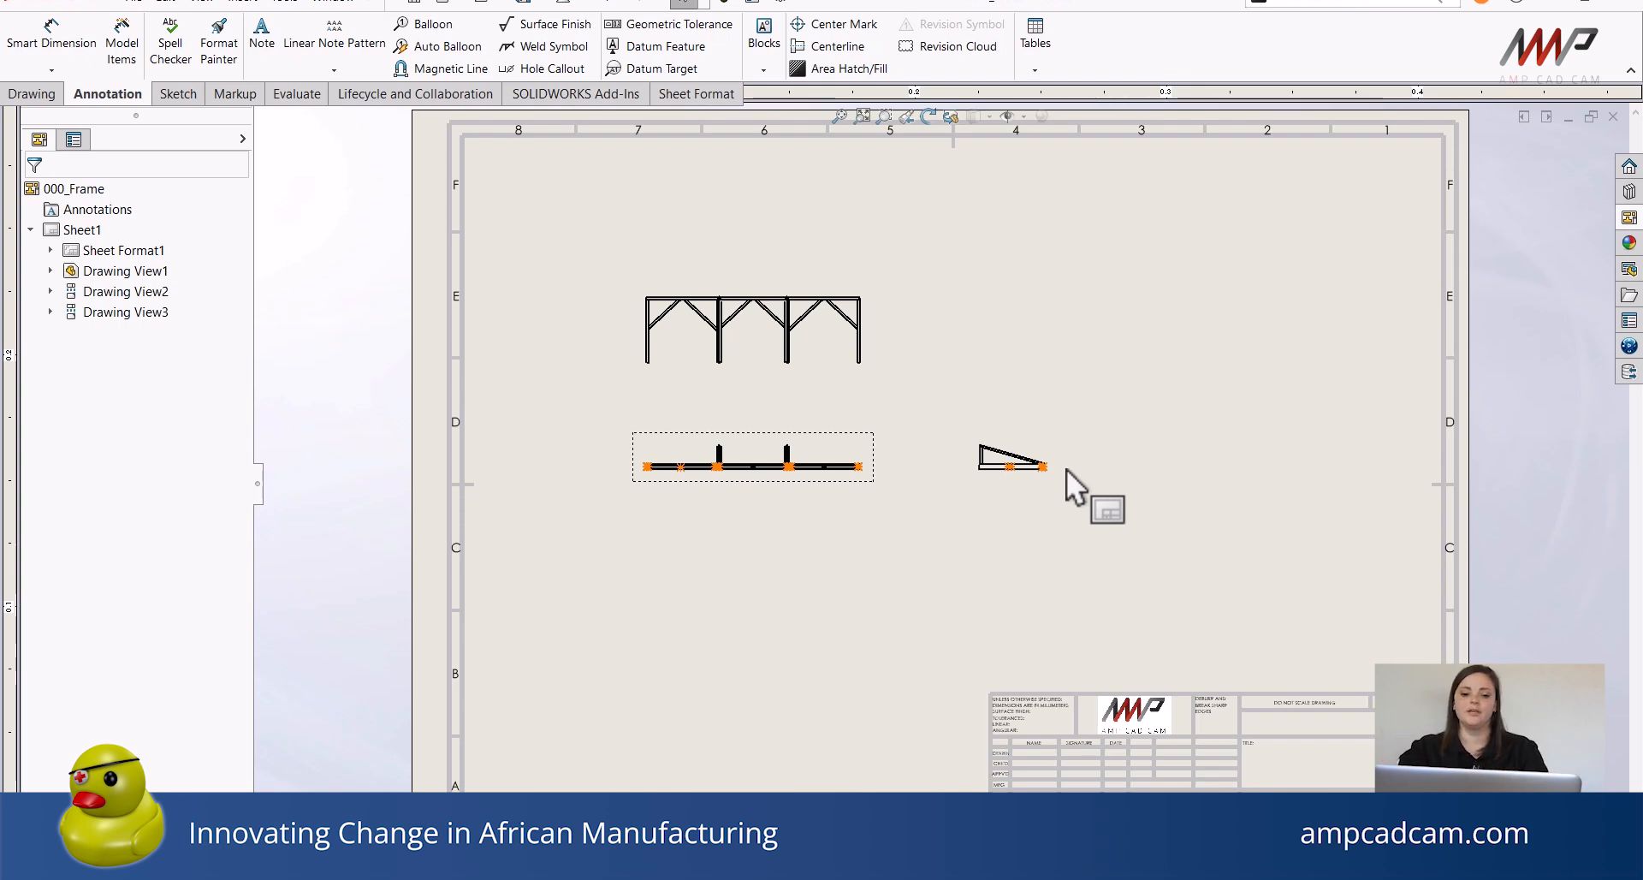
Try the shaded, hidden-lines-visible and hidden-lines-removed display styles on the front view, ending on Hidden Lines Removed.
scroll(867, 469, down, 6)
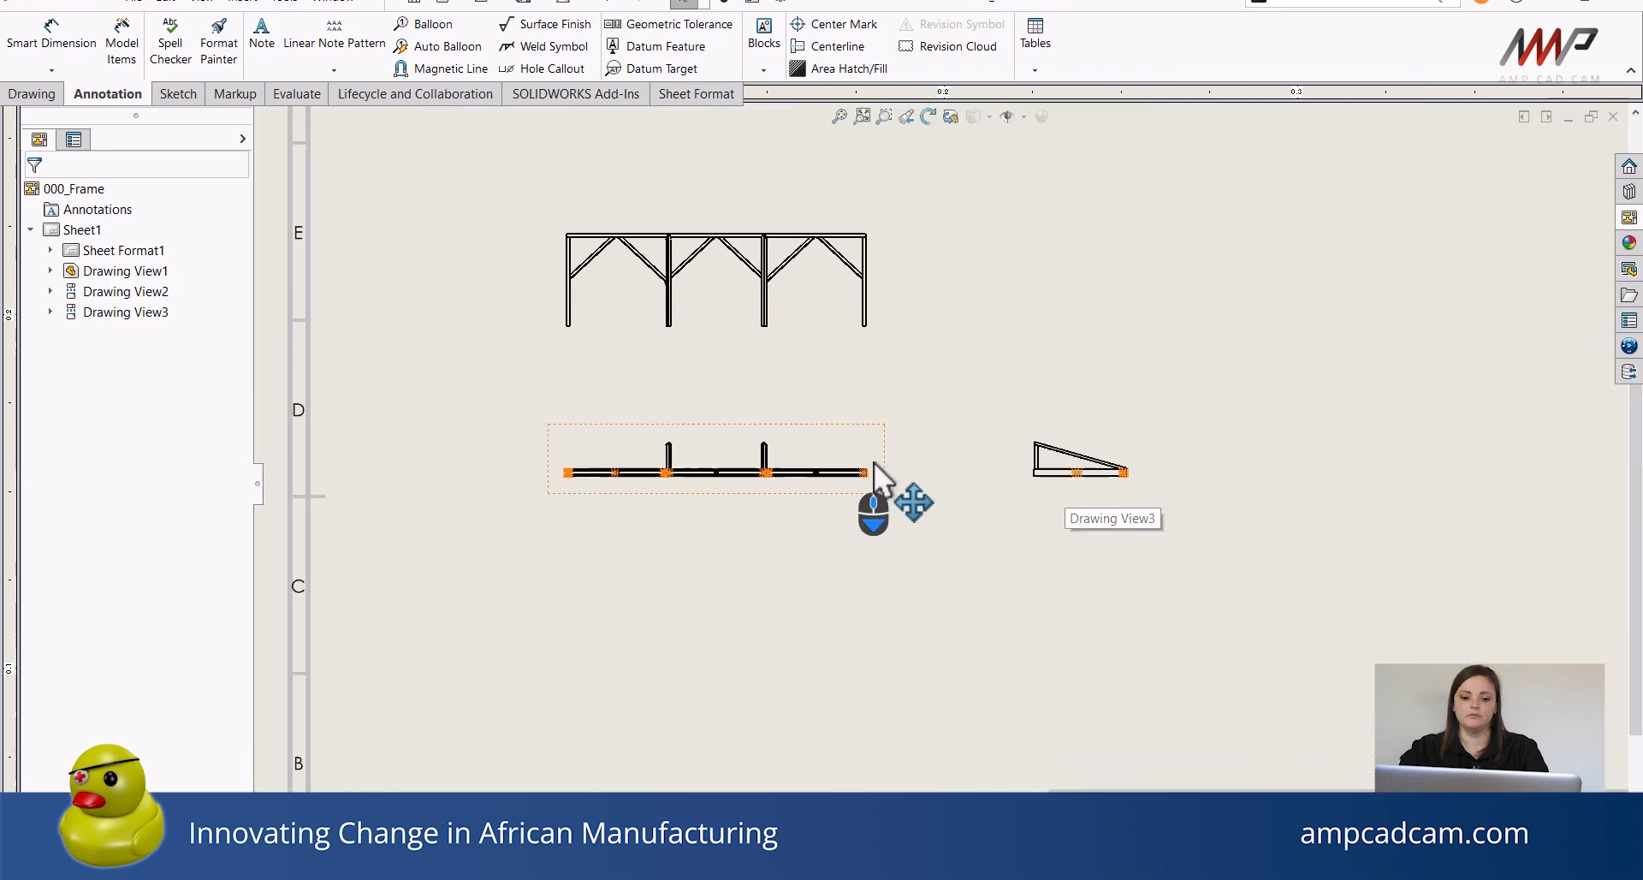
scroll(862, 479, up, 6)
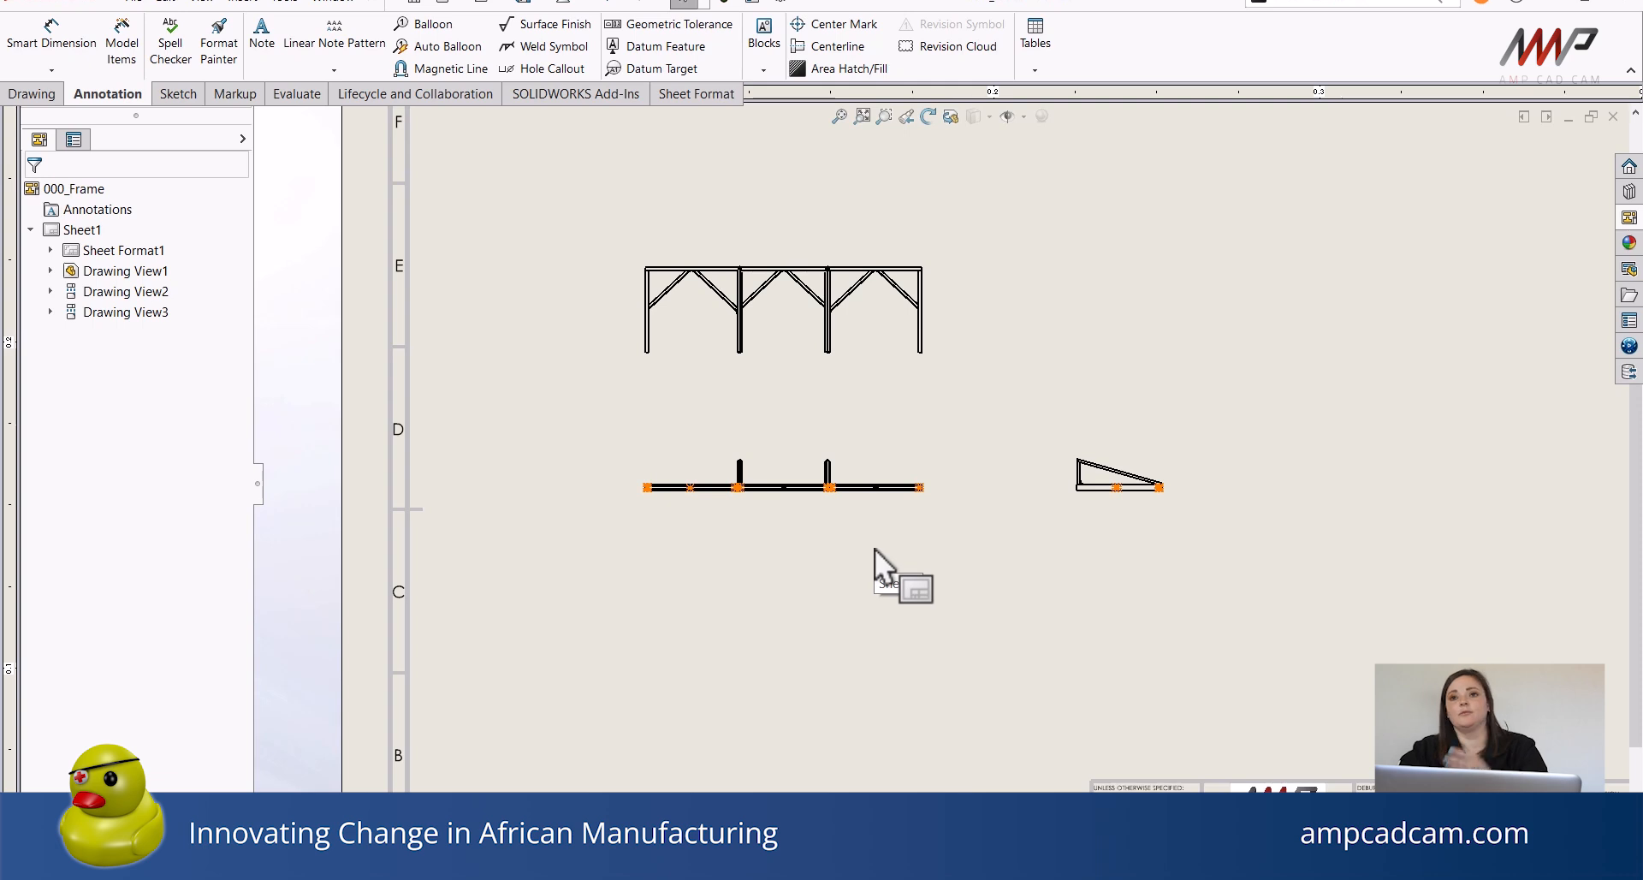
scroll(873, 488, down, 3)
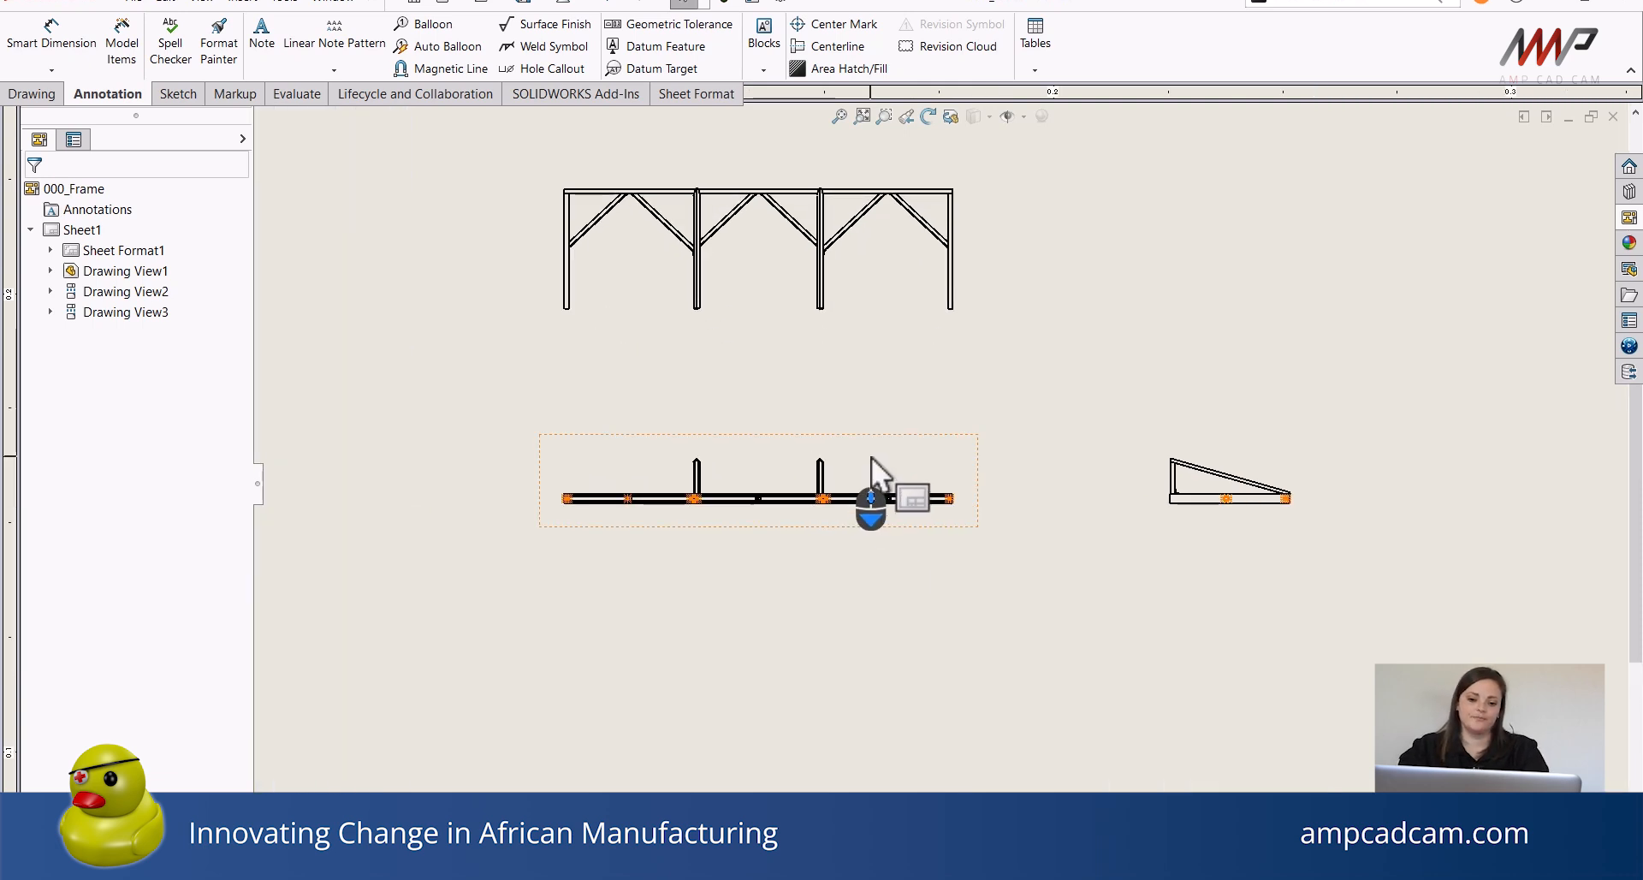
click(872, 463)
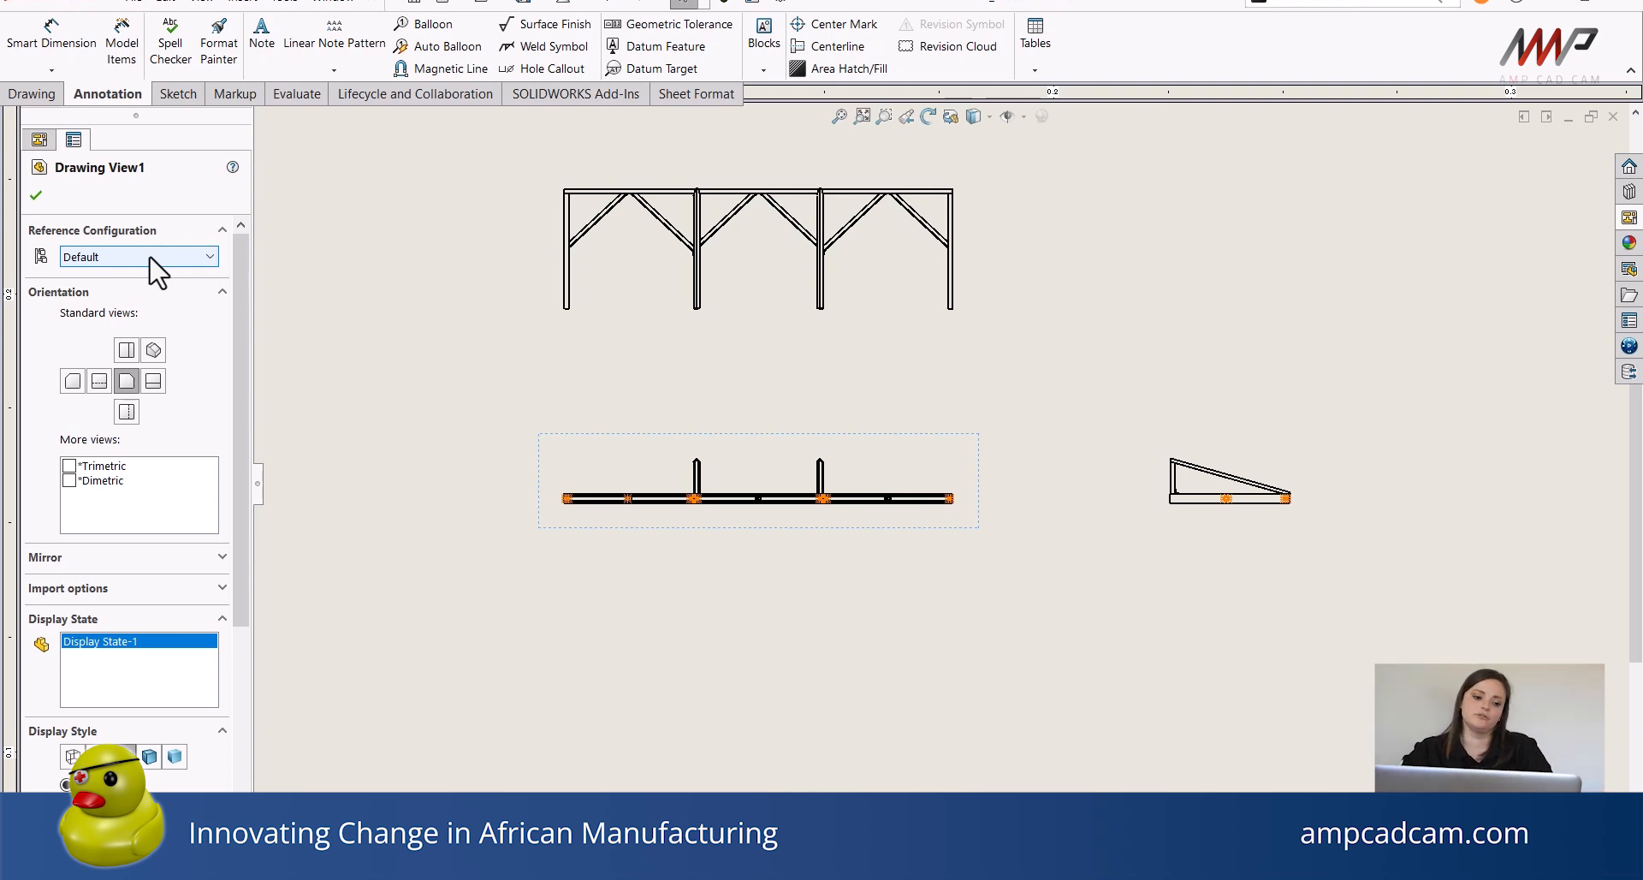
scroll(233, 296, down, 1)
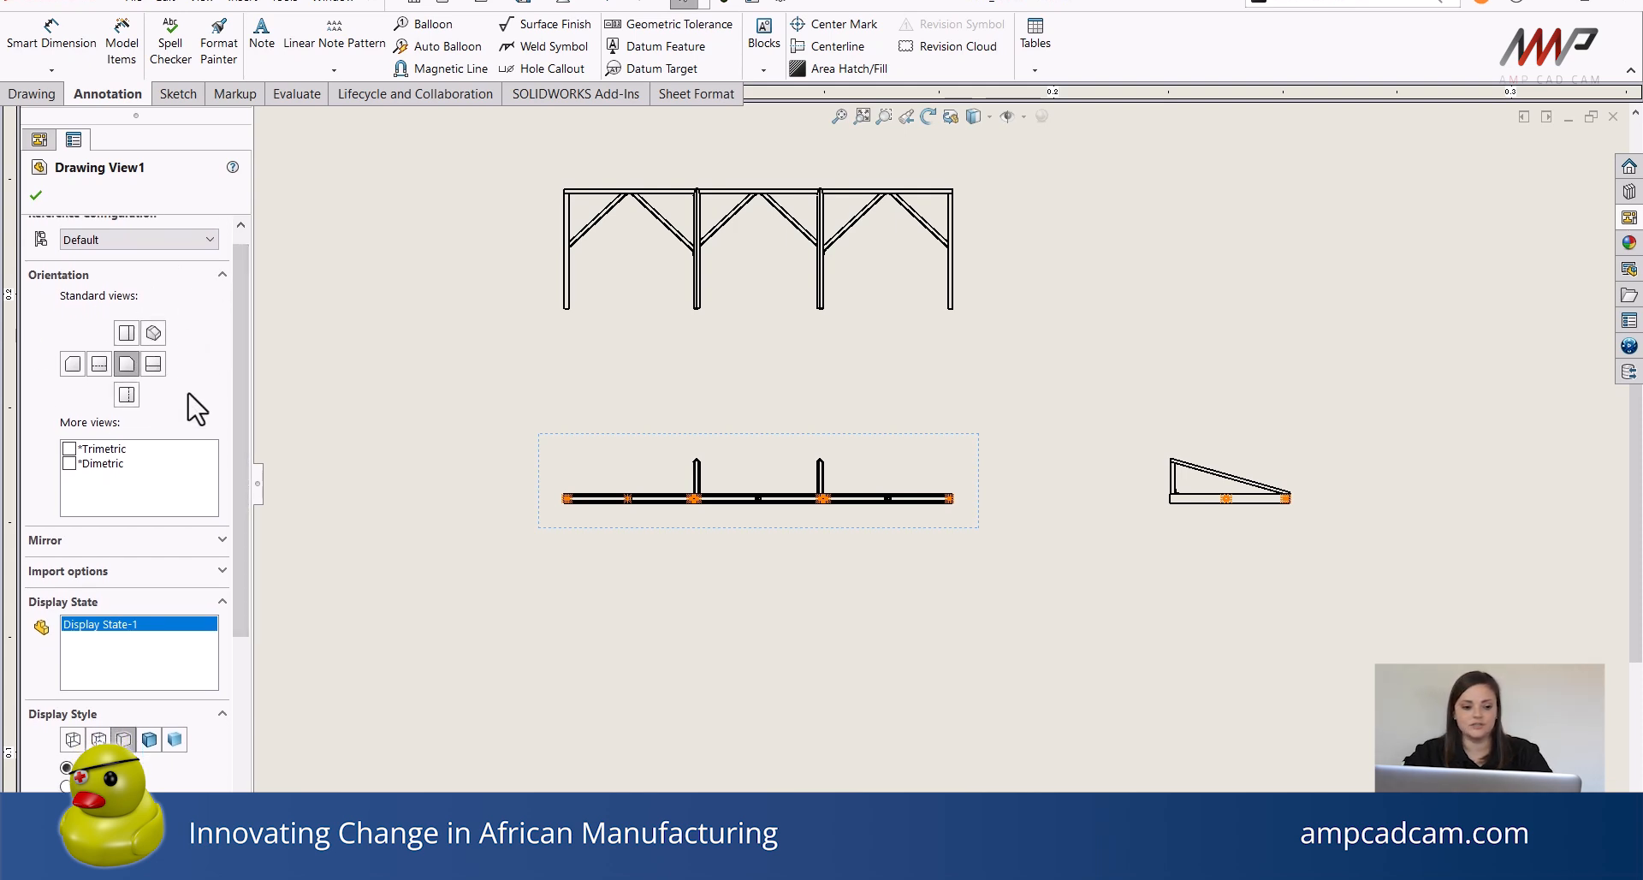
drag(238, 387, 236, 499)
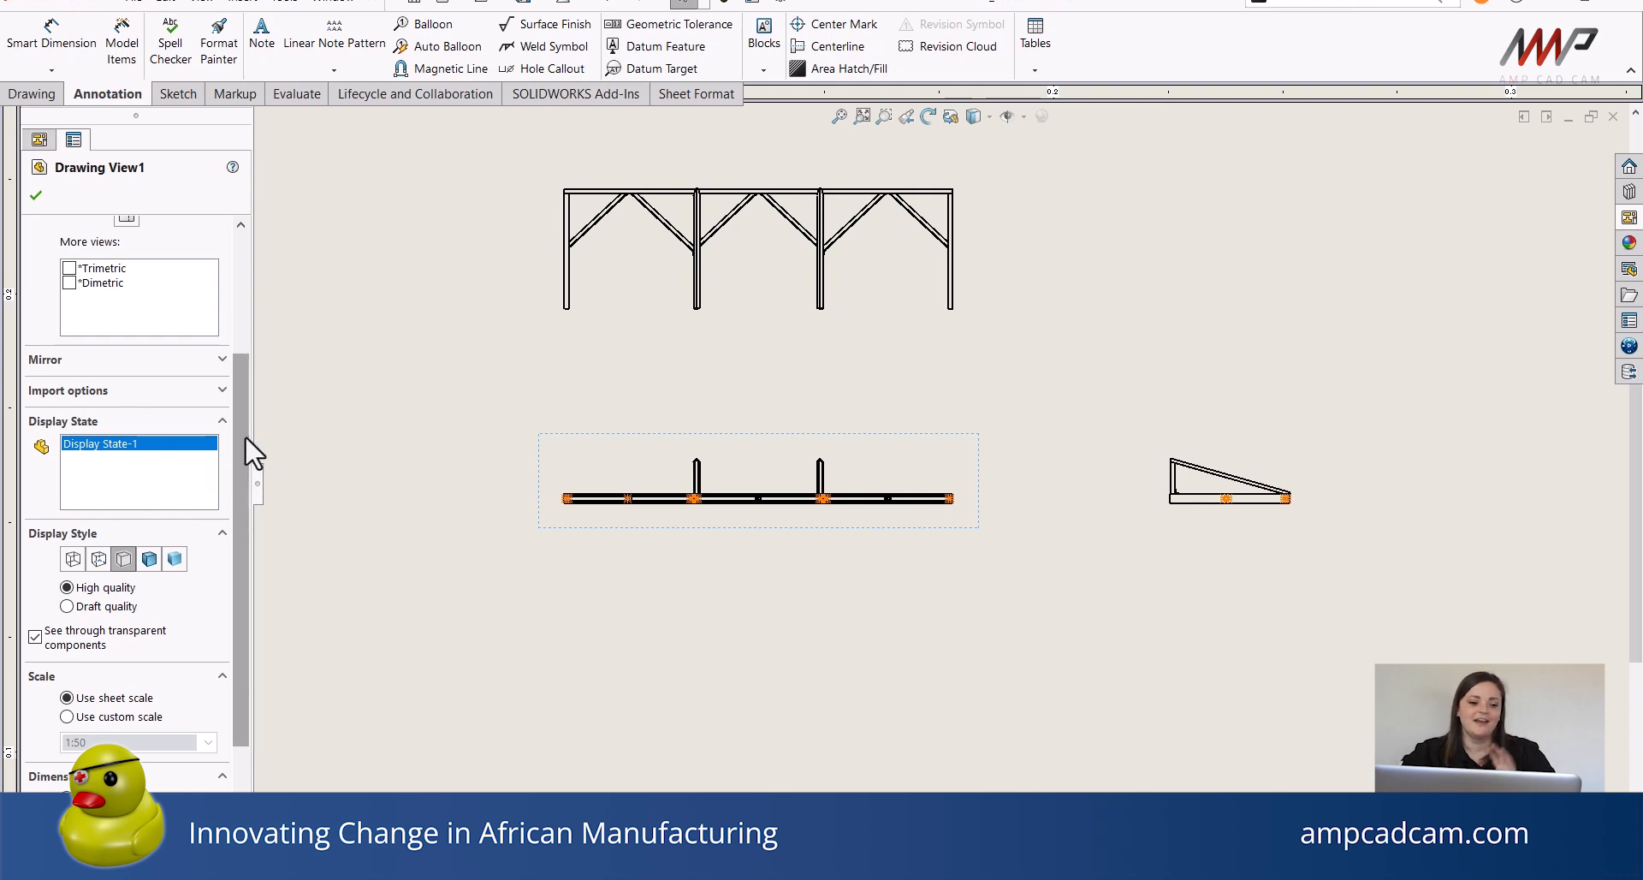
drag(245, 435, 249, 479)
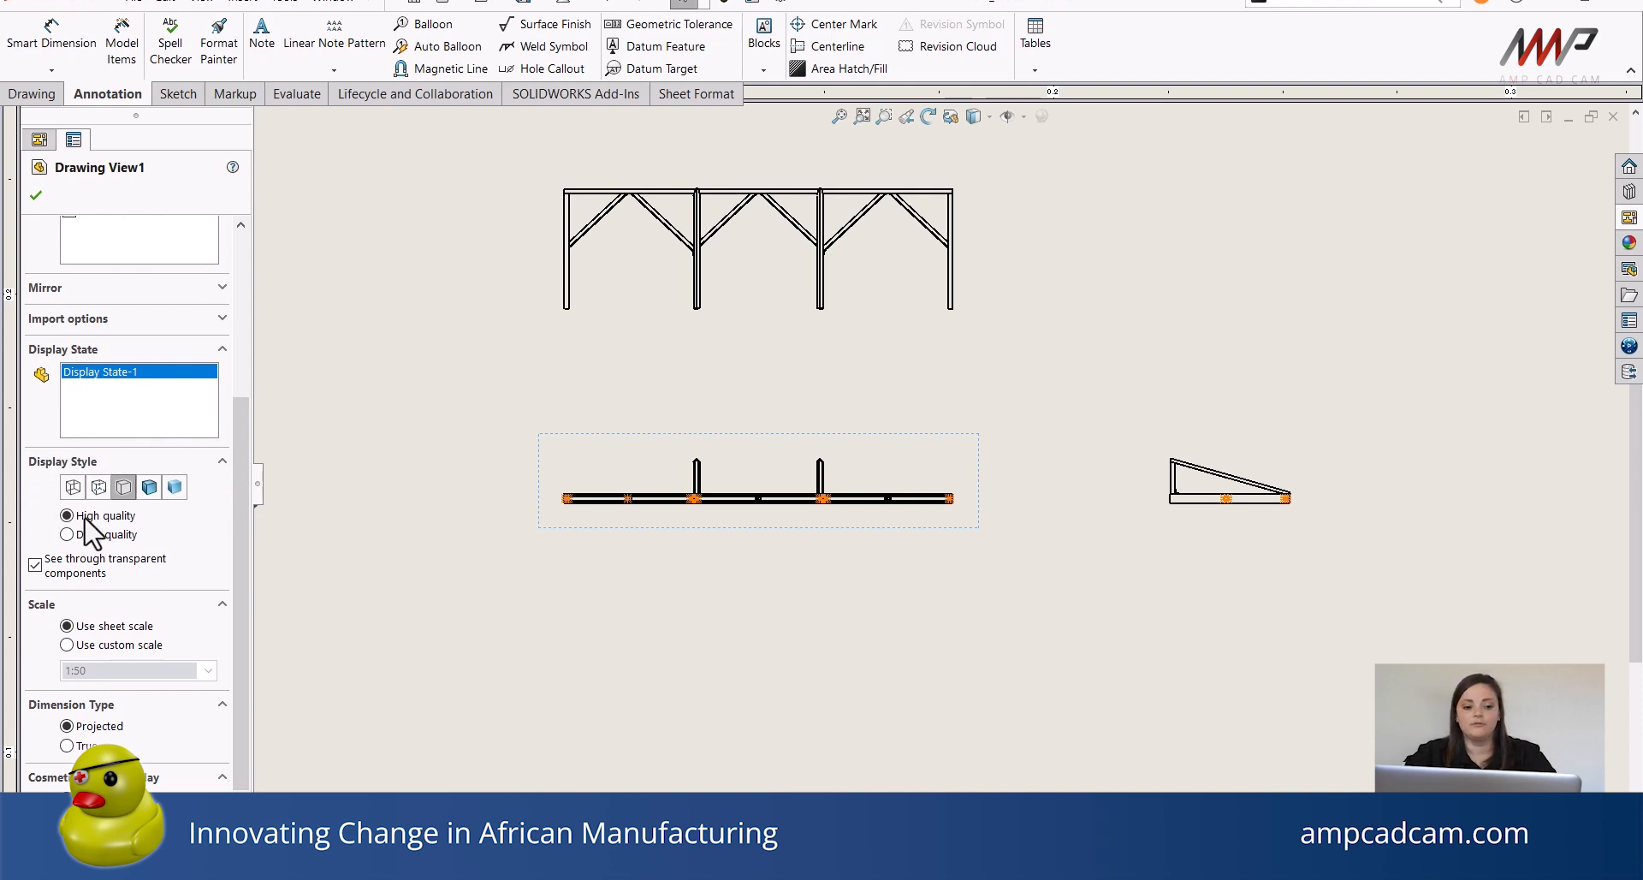
click(149, 487)
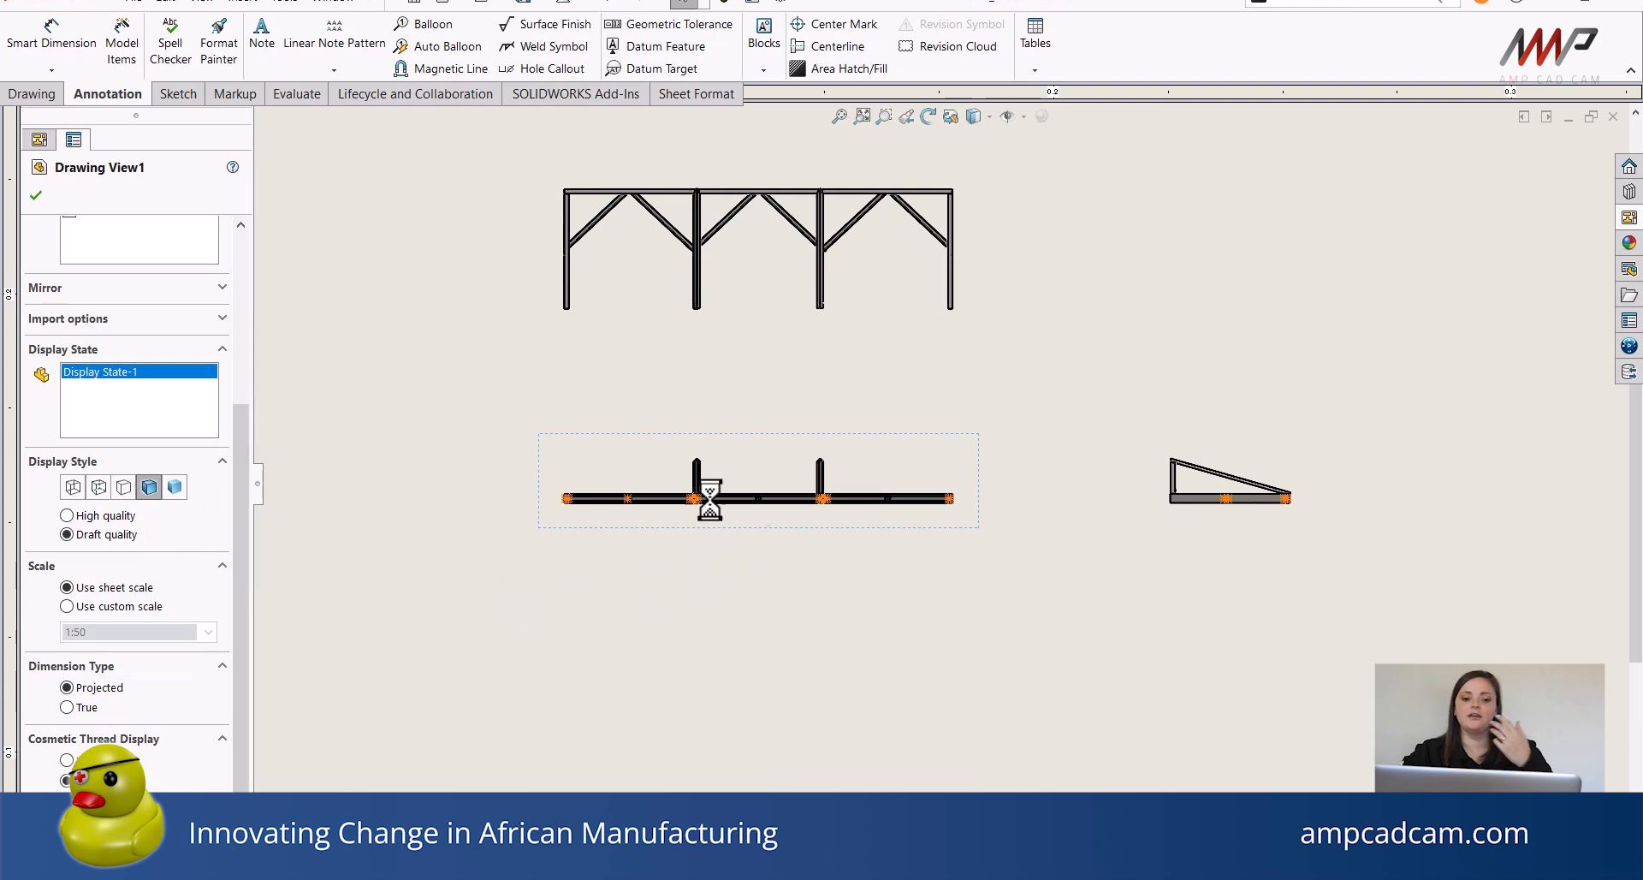
scroll(700, 518, down, 5)
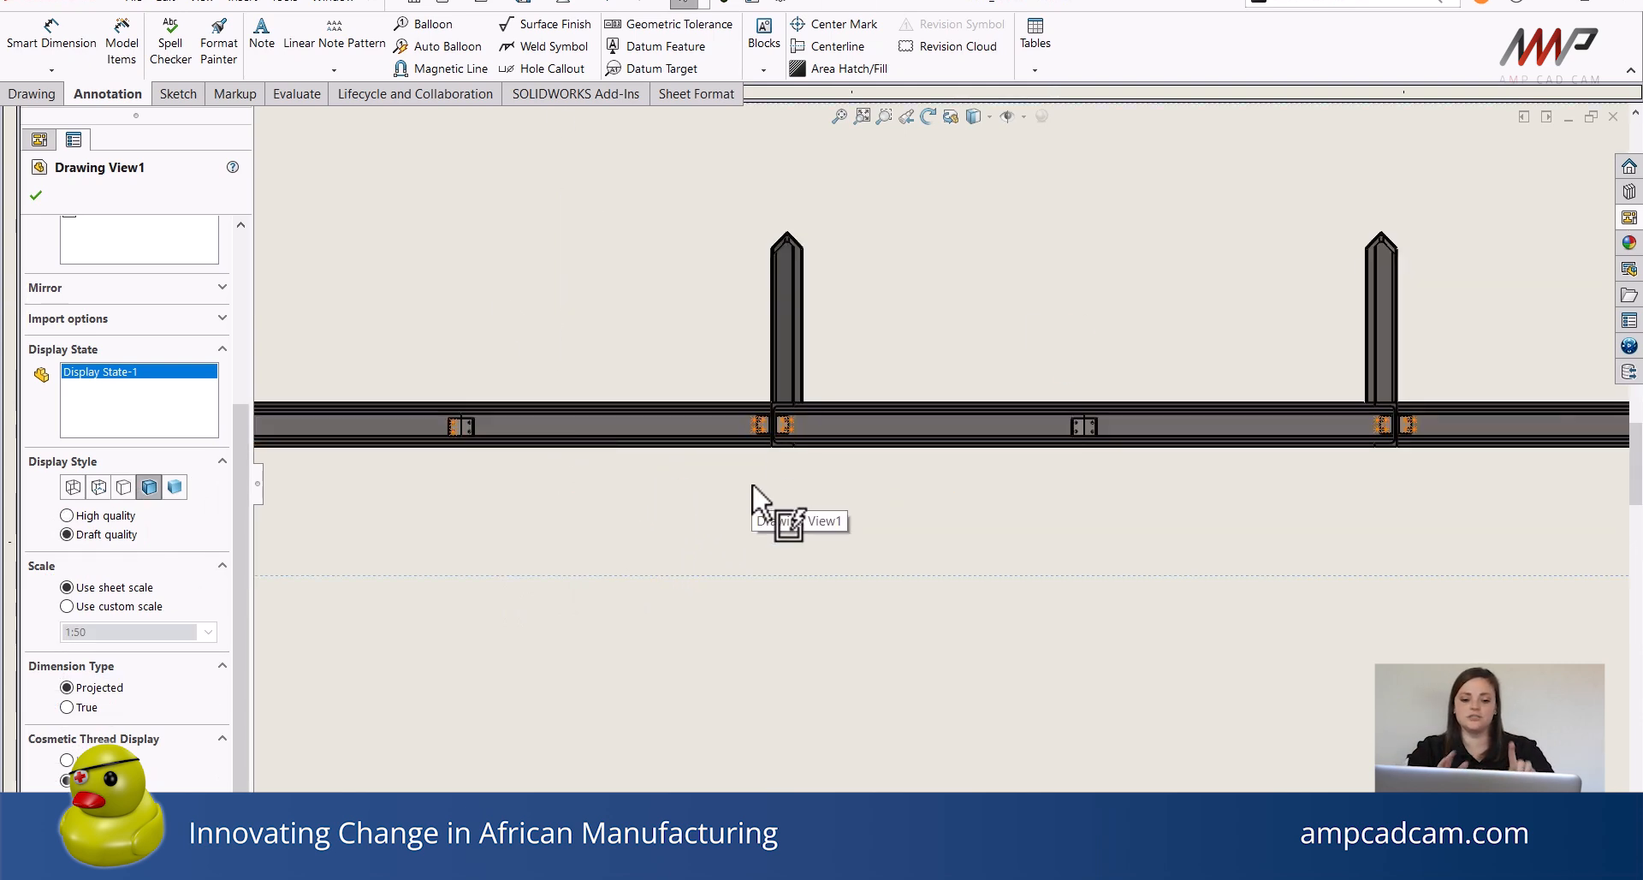
click(125, 487)
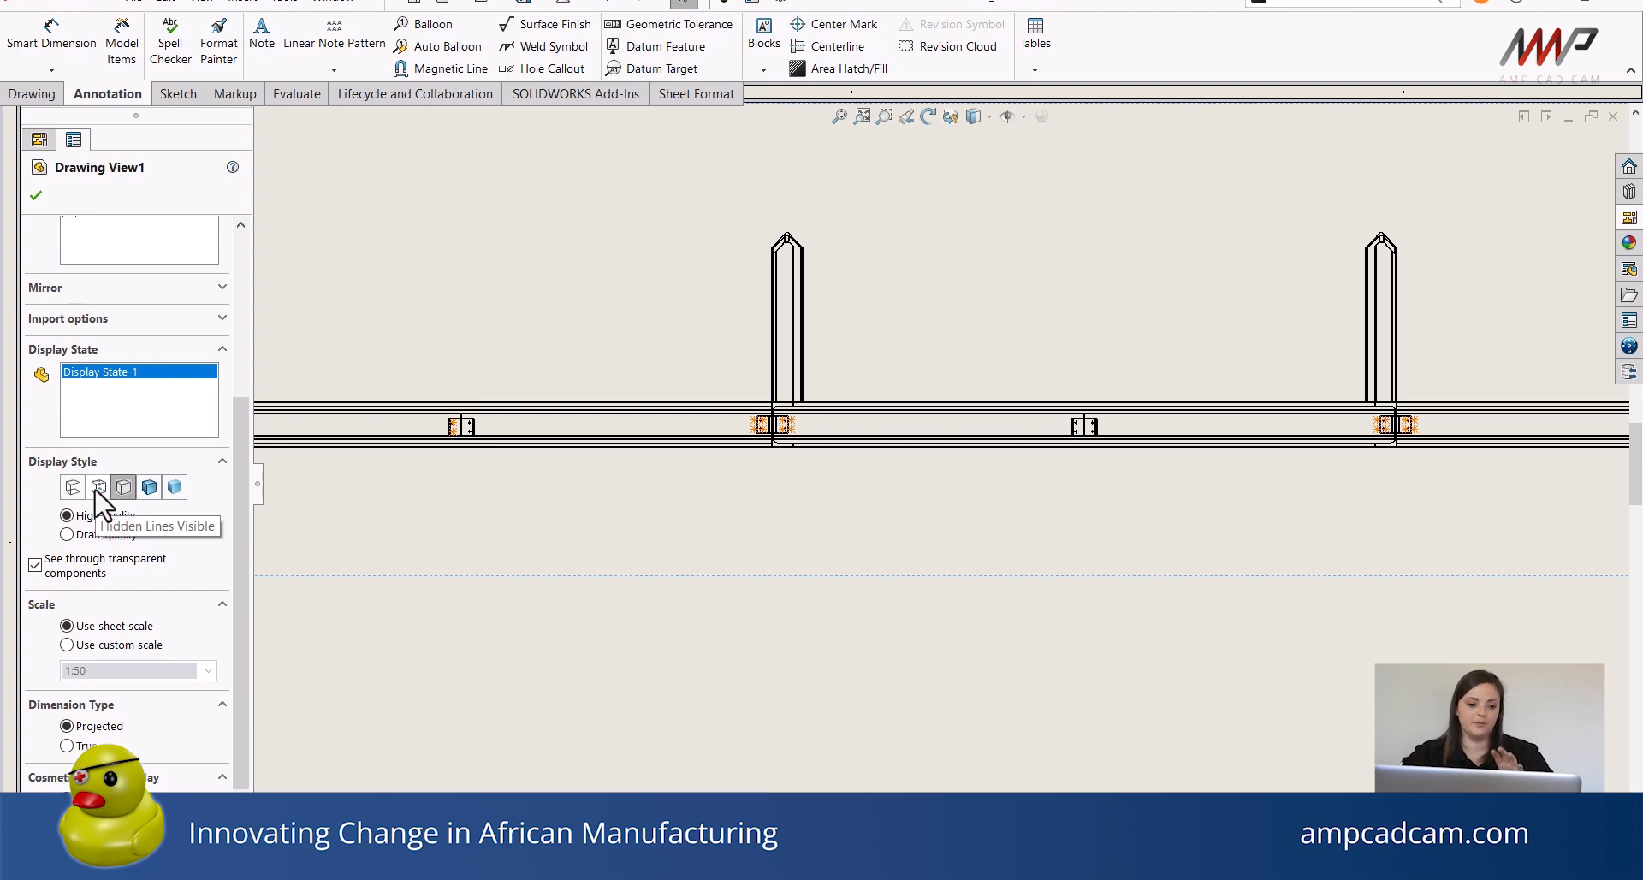
click(98, 487)
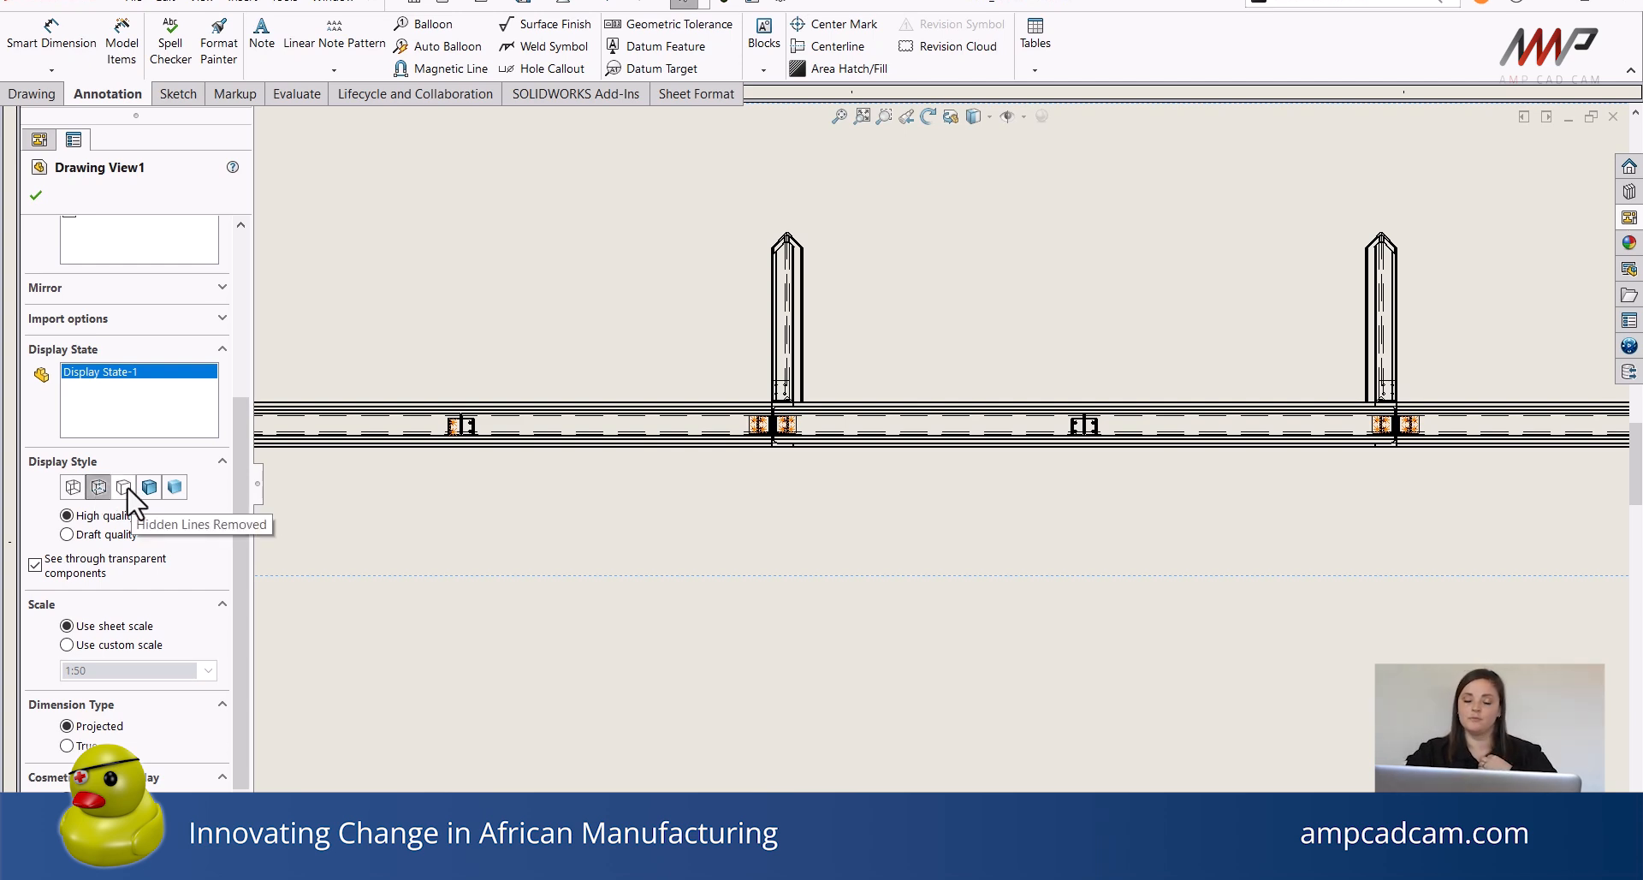
click(124, 490)
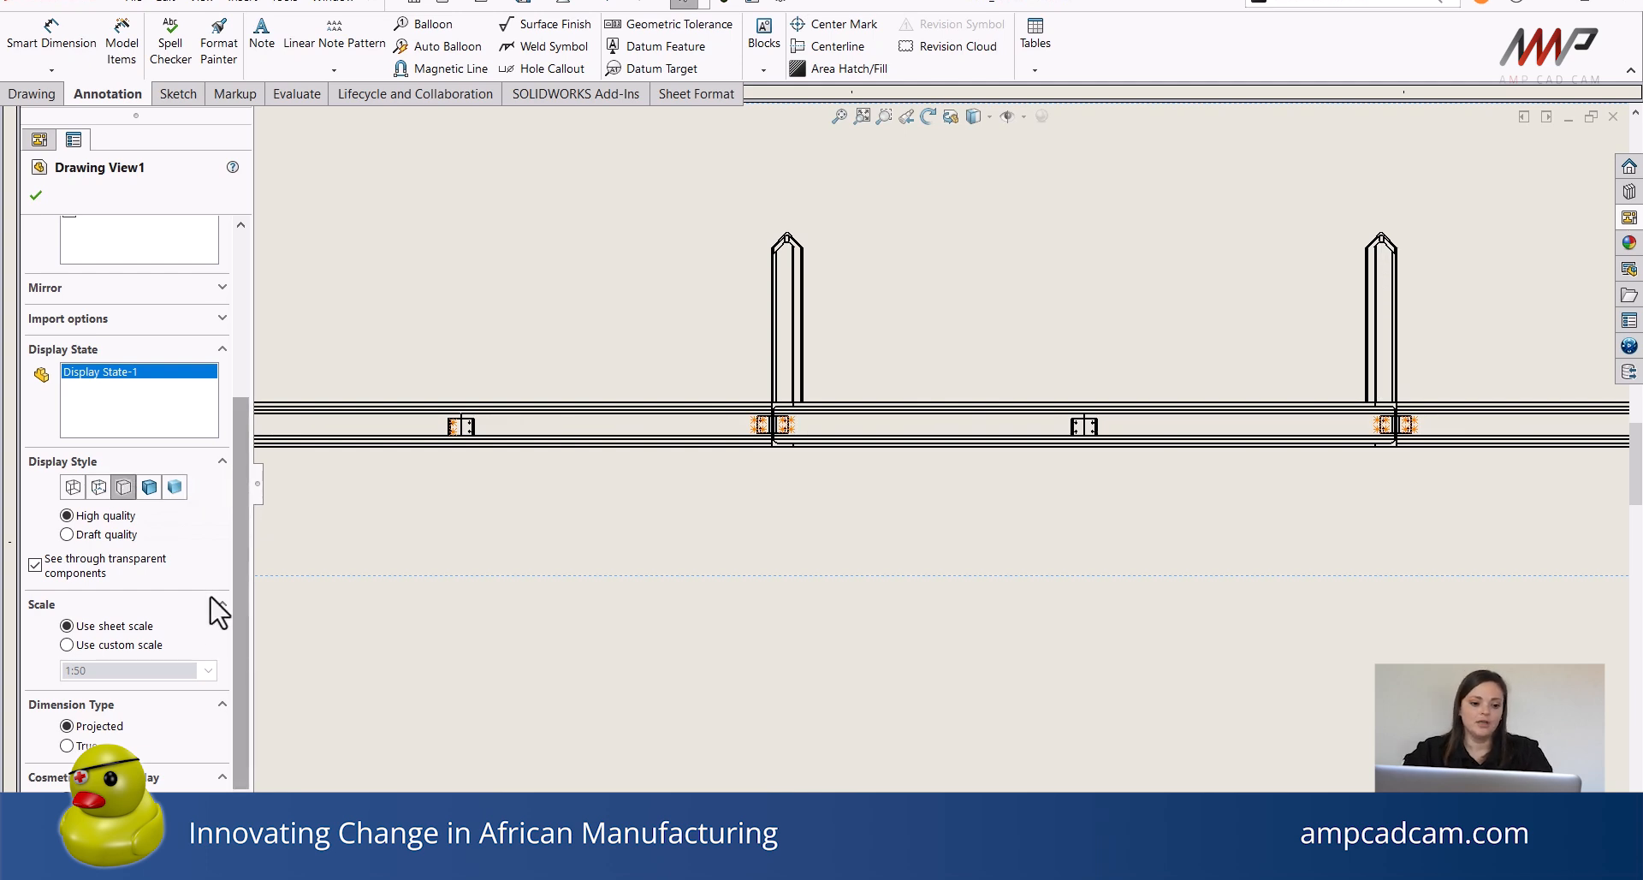
Set the front view to a custom scale of 1:20 and confirm the view properties.
click(93, 645)
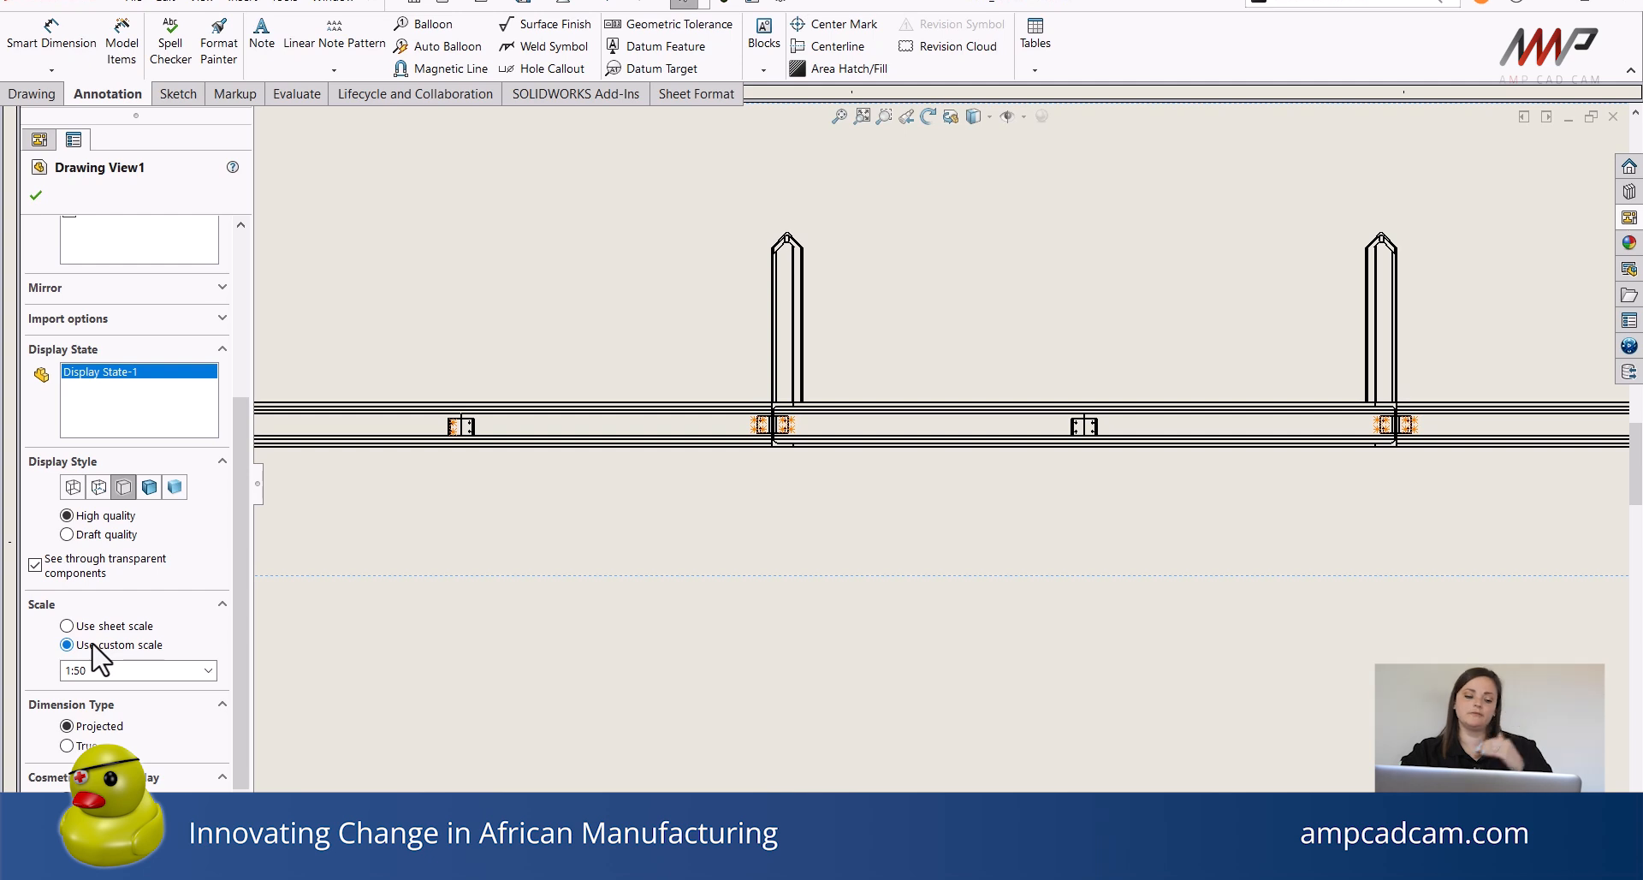
click(208, 672)
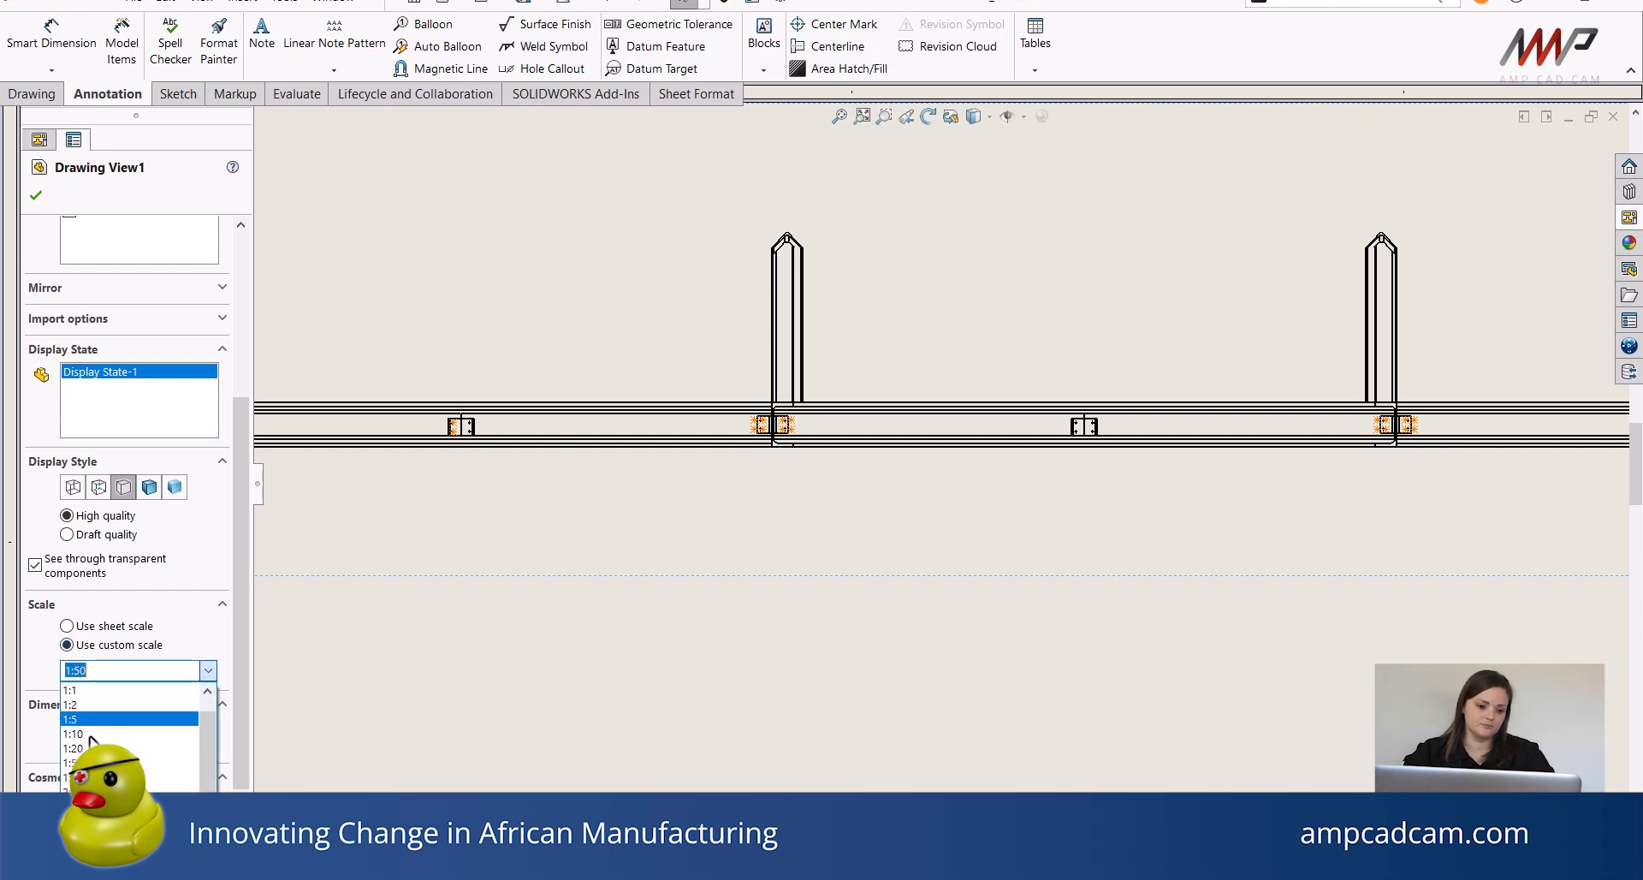
click(73, 735)
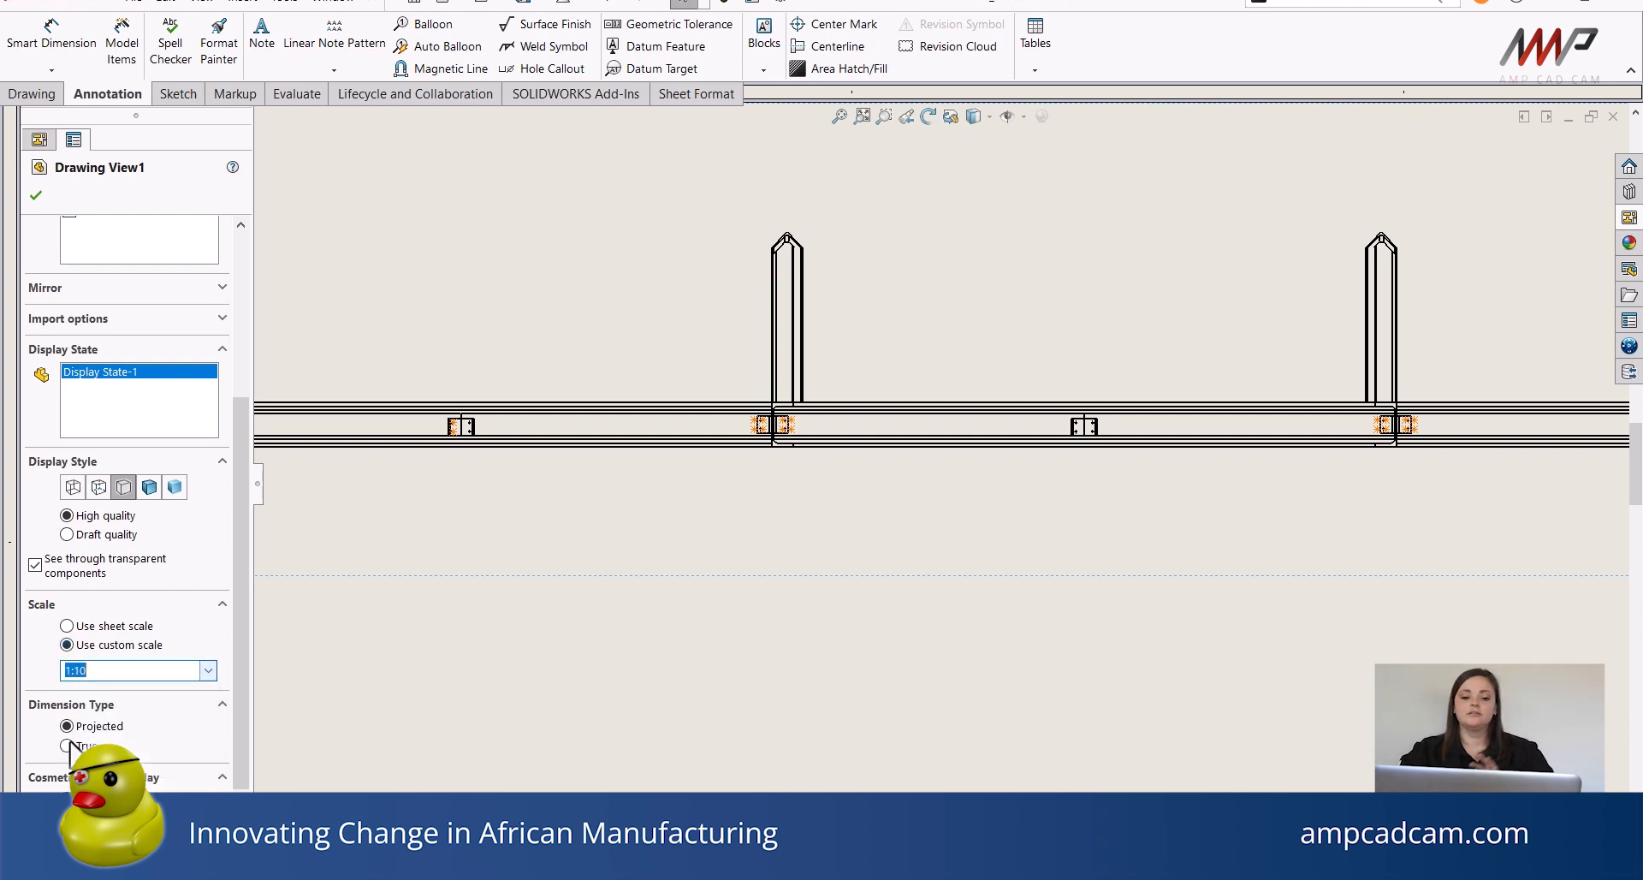
scroll(916, 539, up, 3)
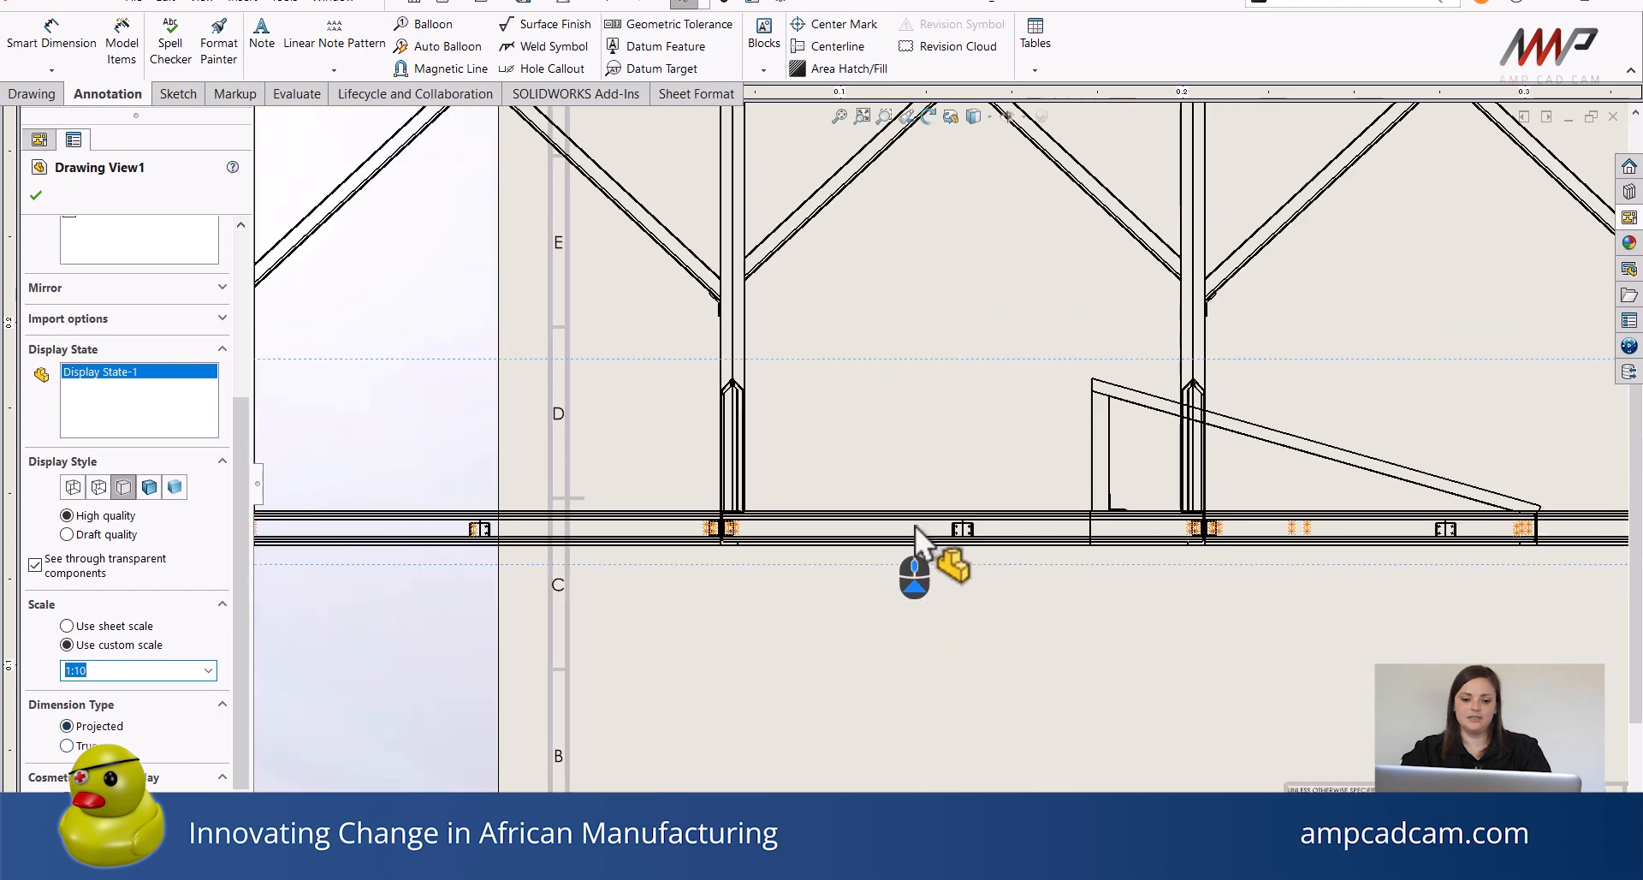
scroll(916, 527, down, 5)
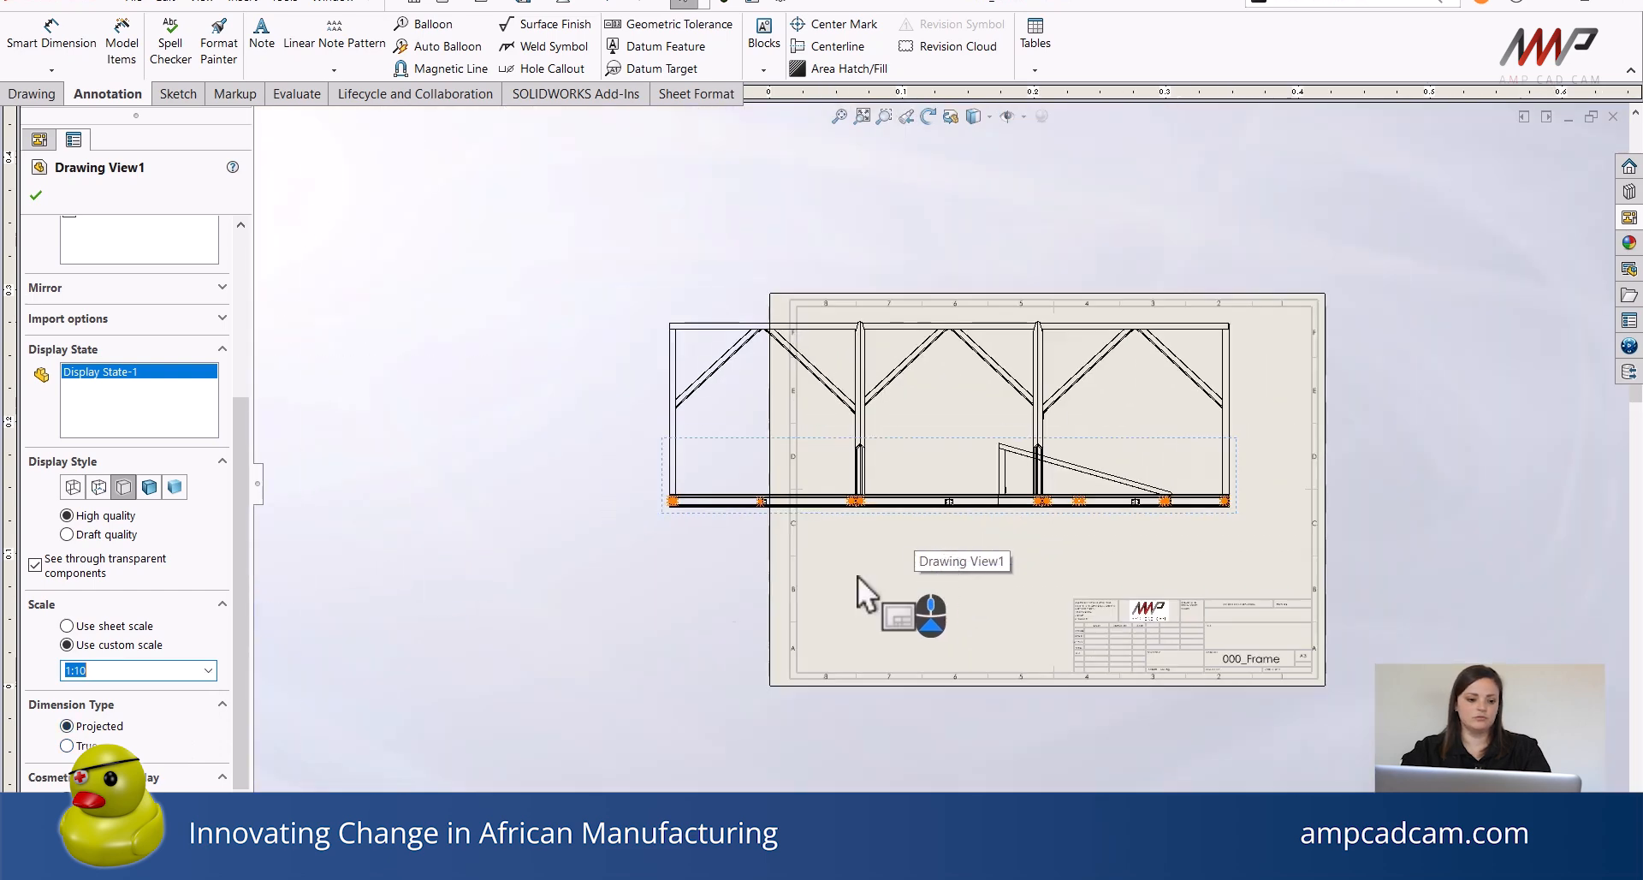
click(208, 670)
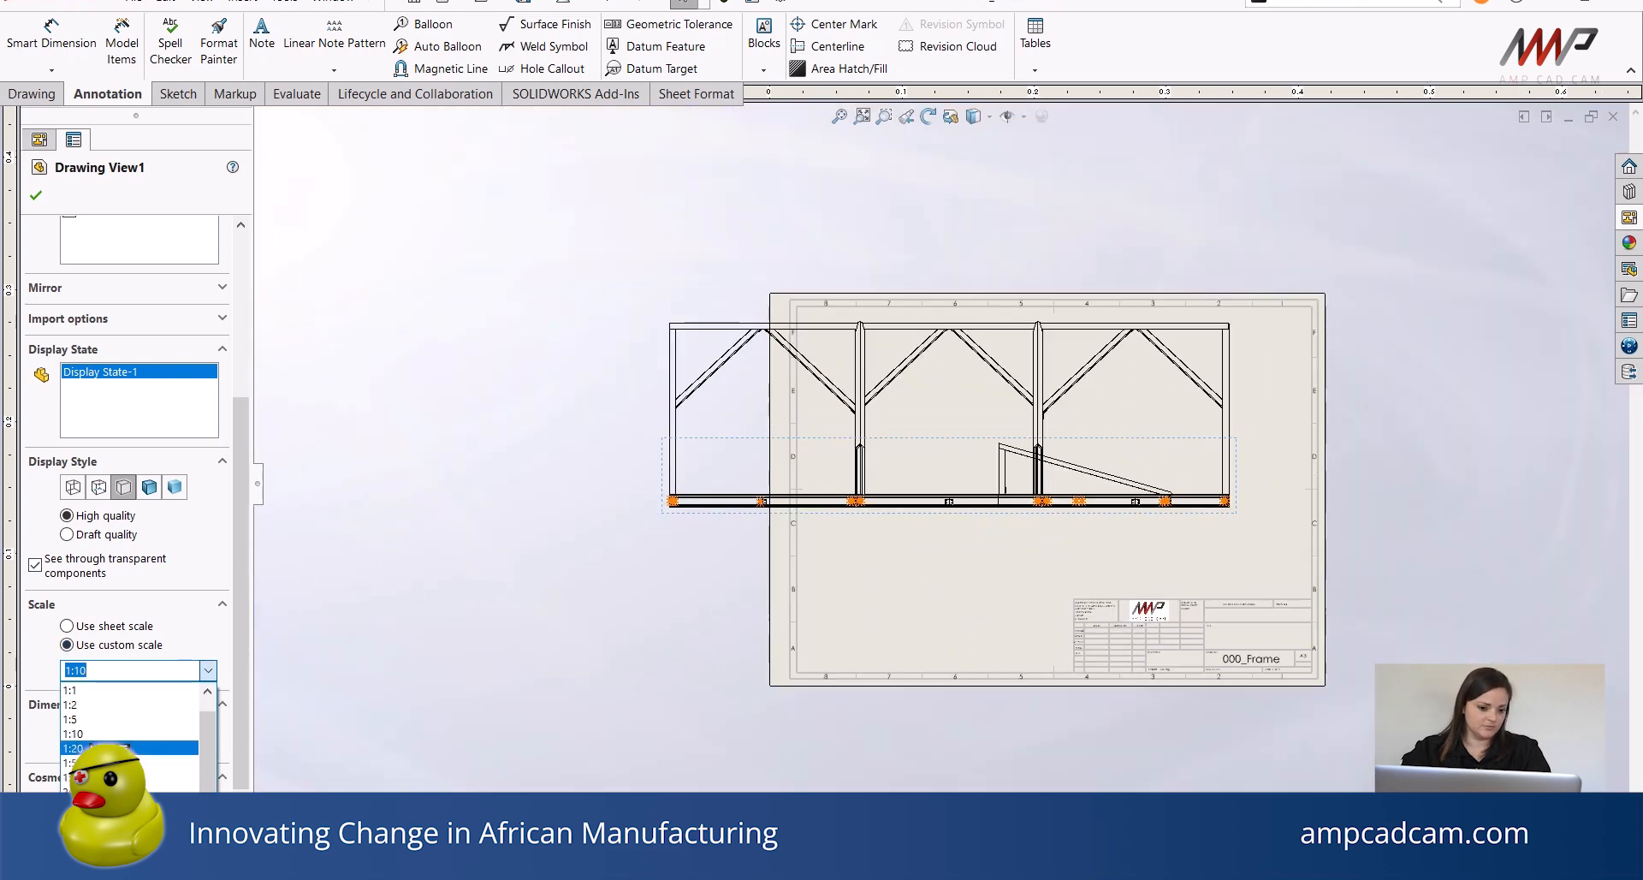
click(120, 748)
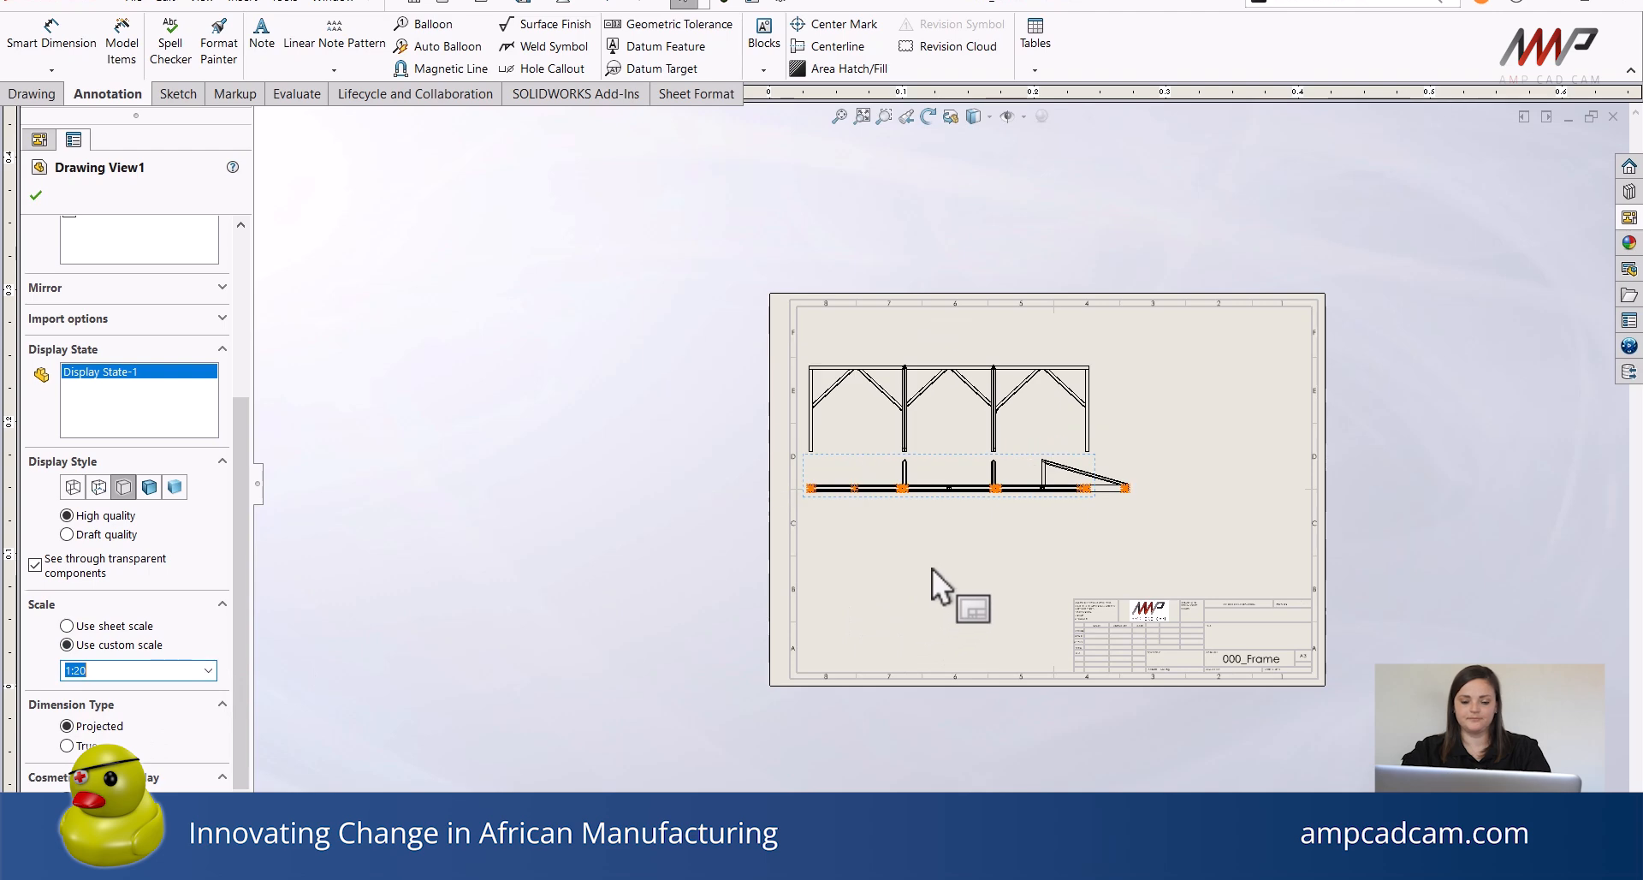
middle_drag(932, 567, 722, 574)
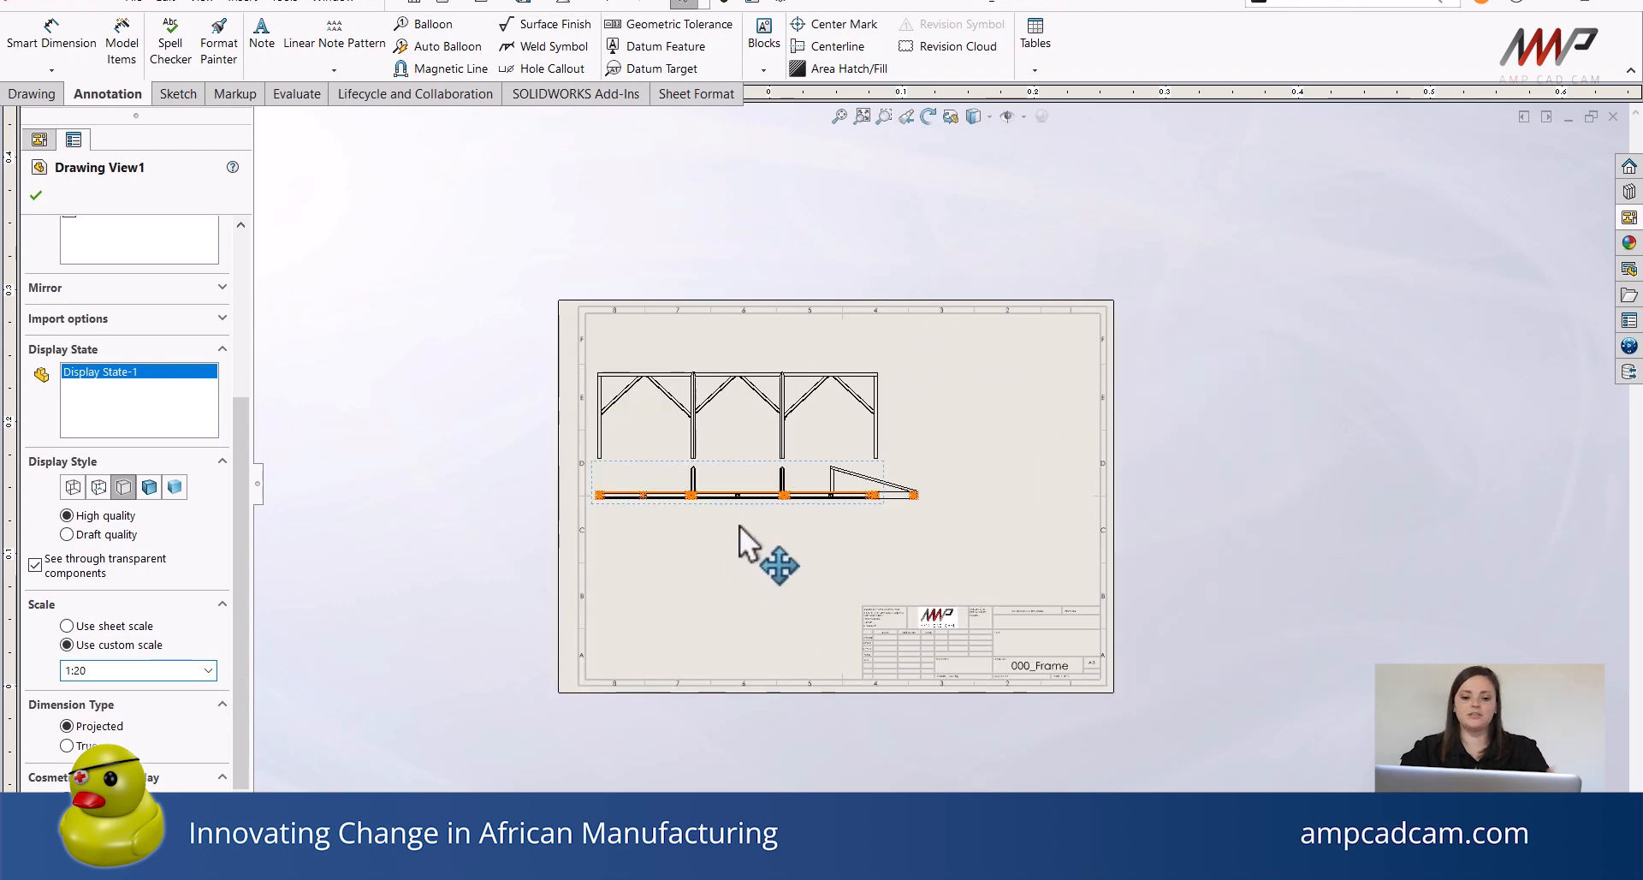
scroll(807, 539, down, 2)
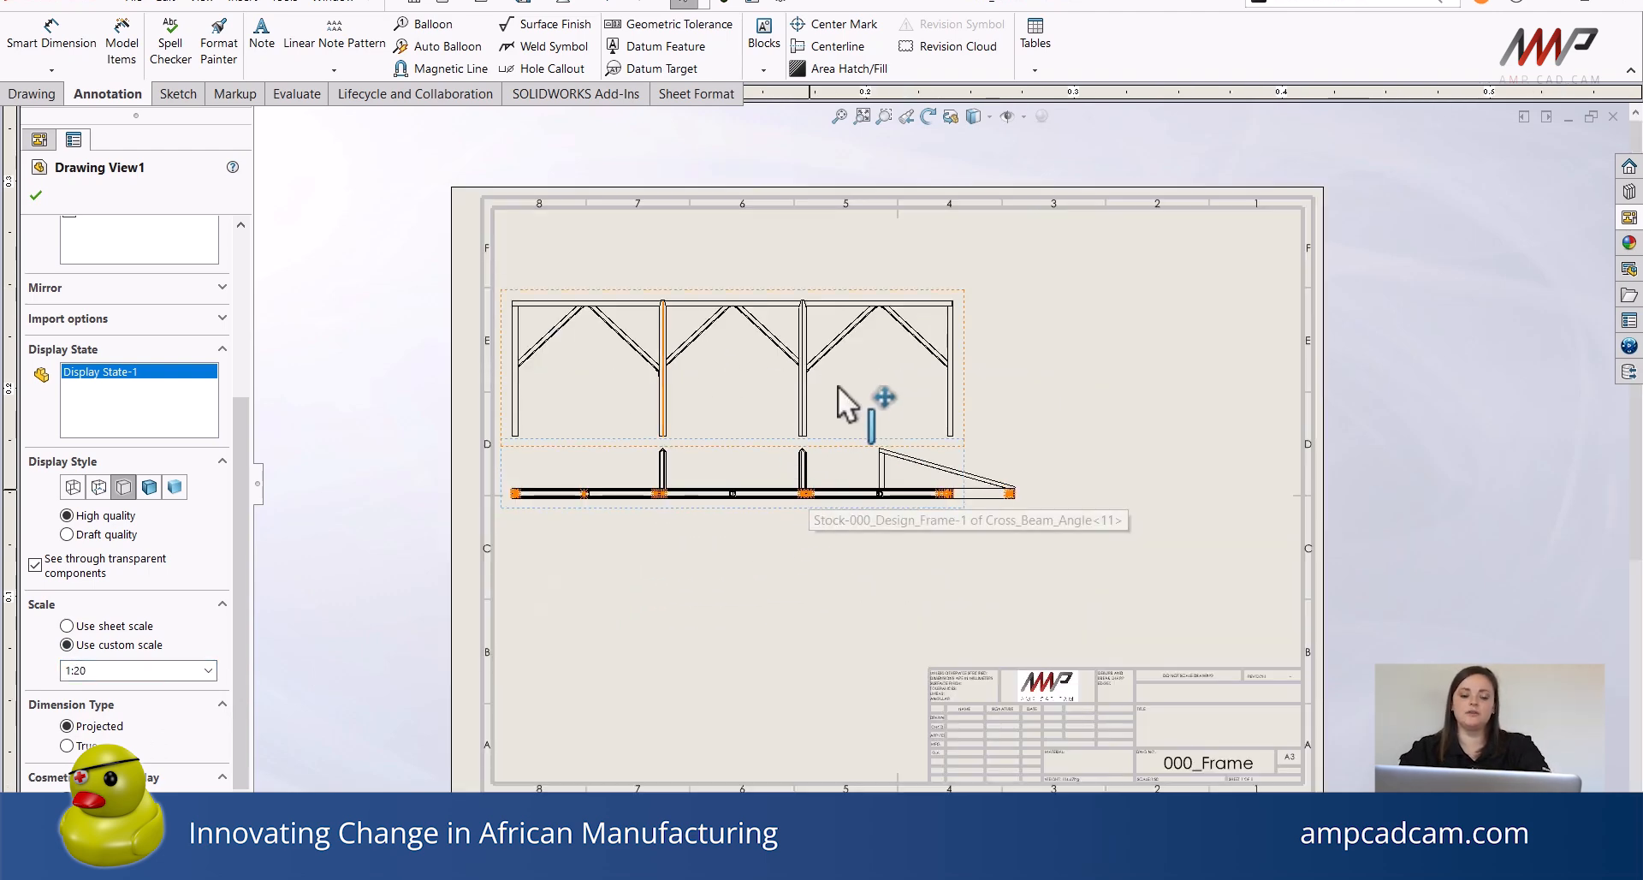
scroll(966, 437, down, 2)
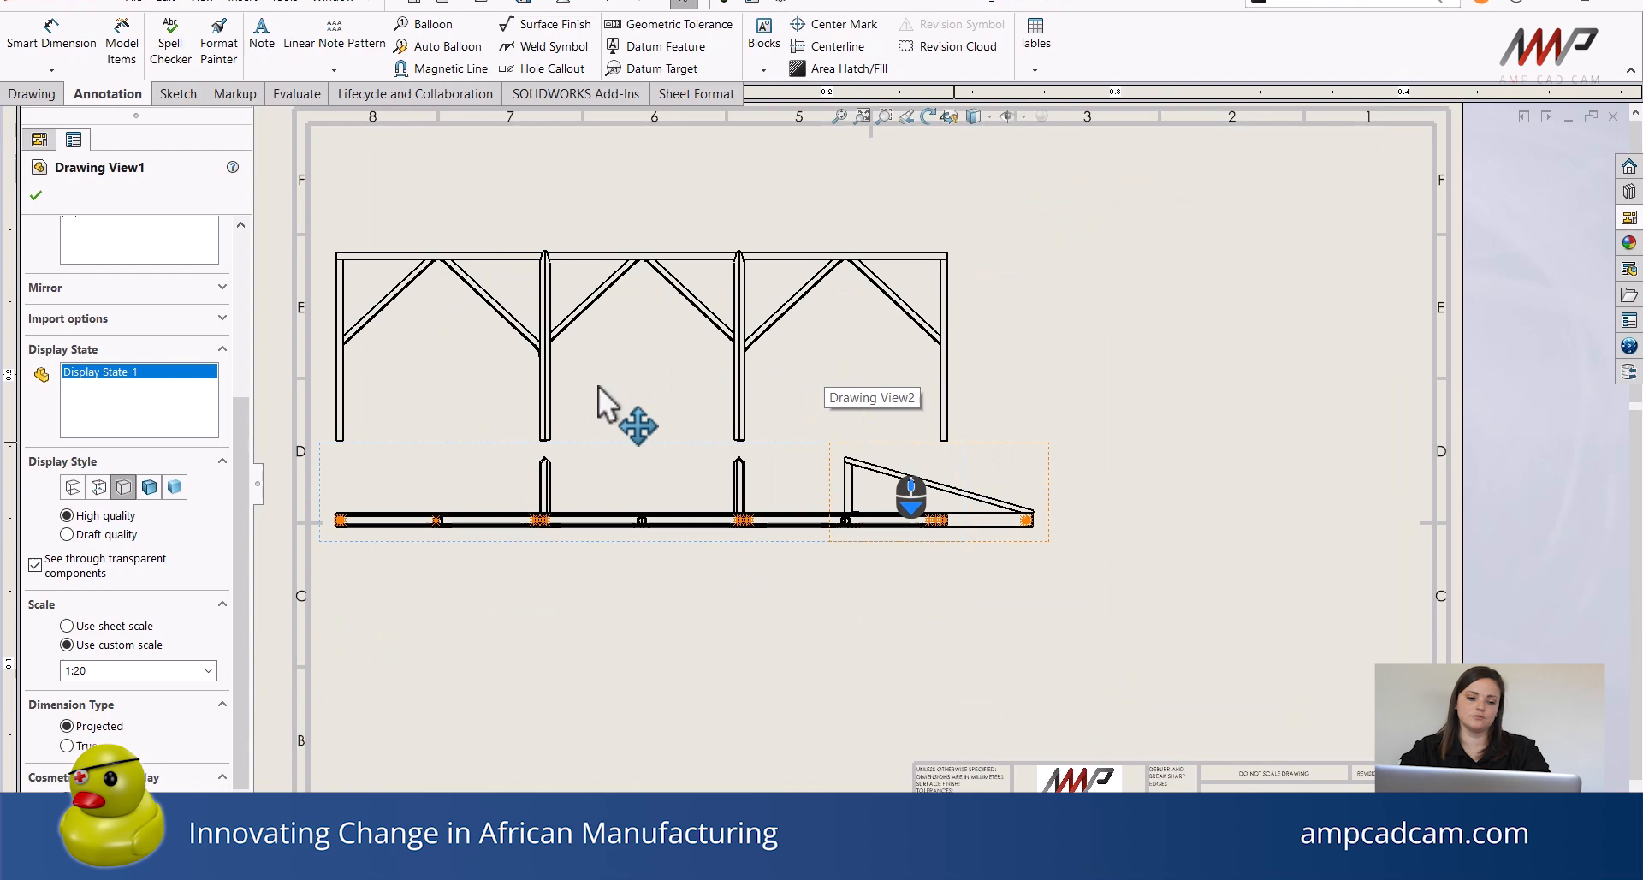
click(35, 197)
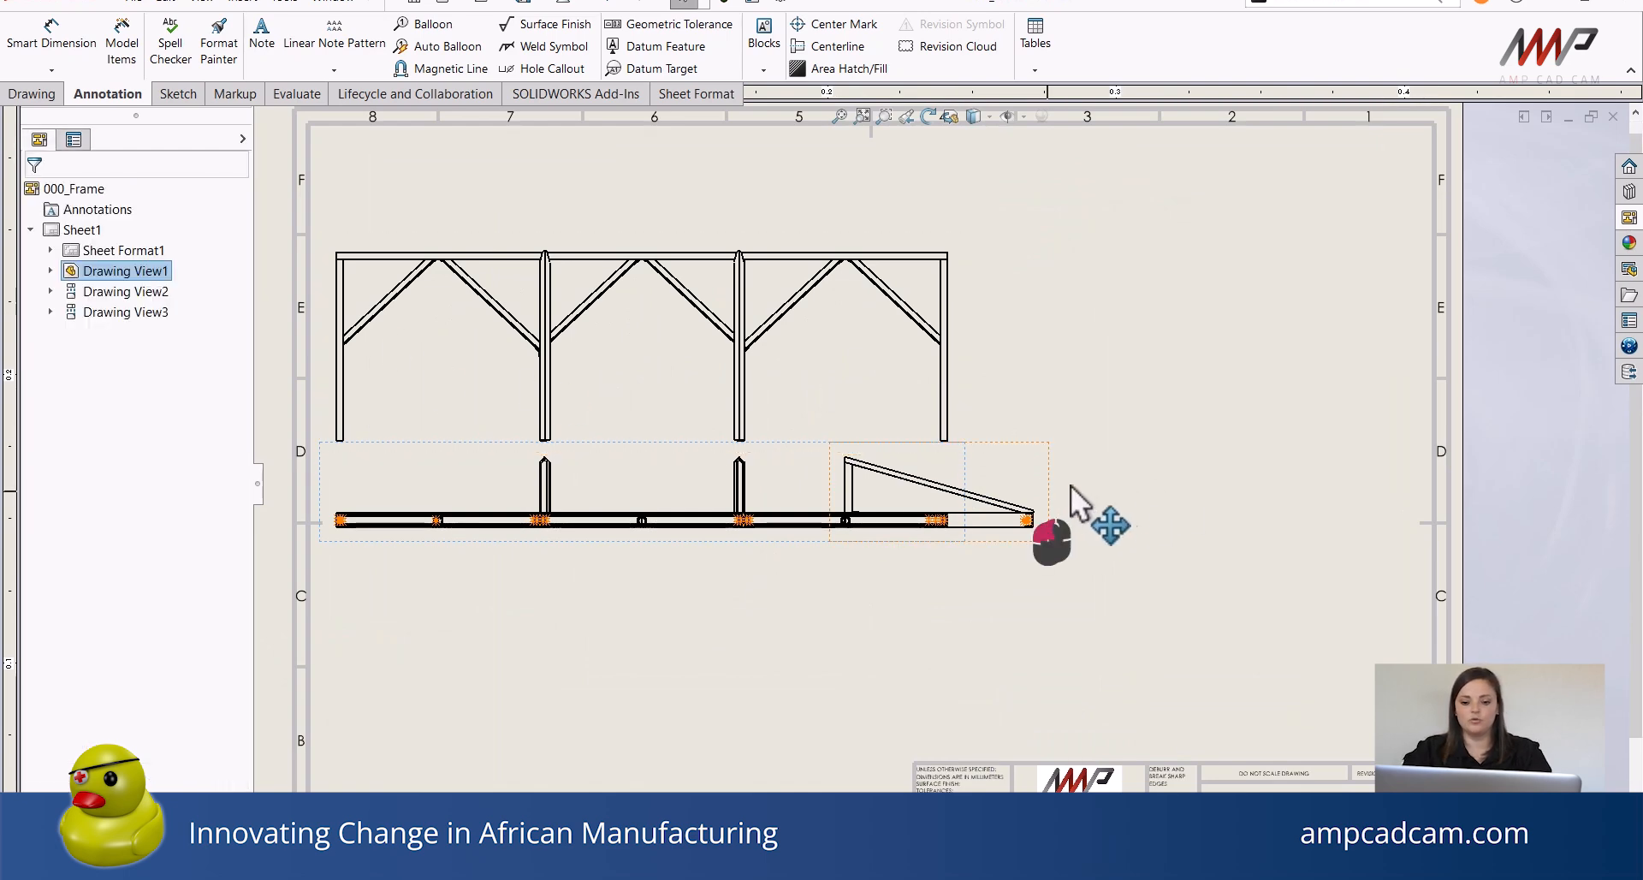
Move the side view further right and the top view upward to space out the drawing views.
drag(1071, 486, 1214, 490)
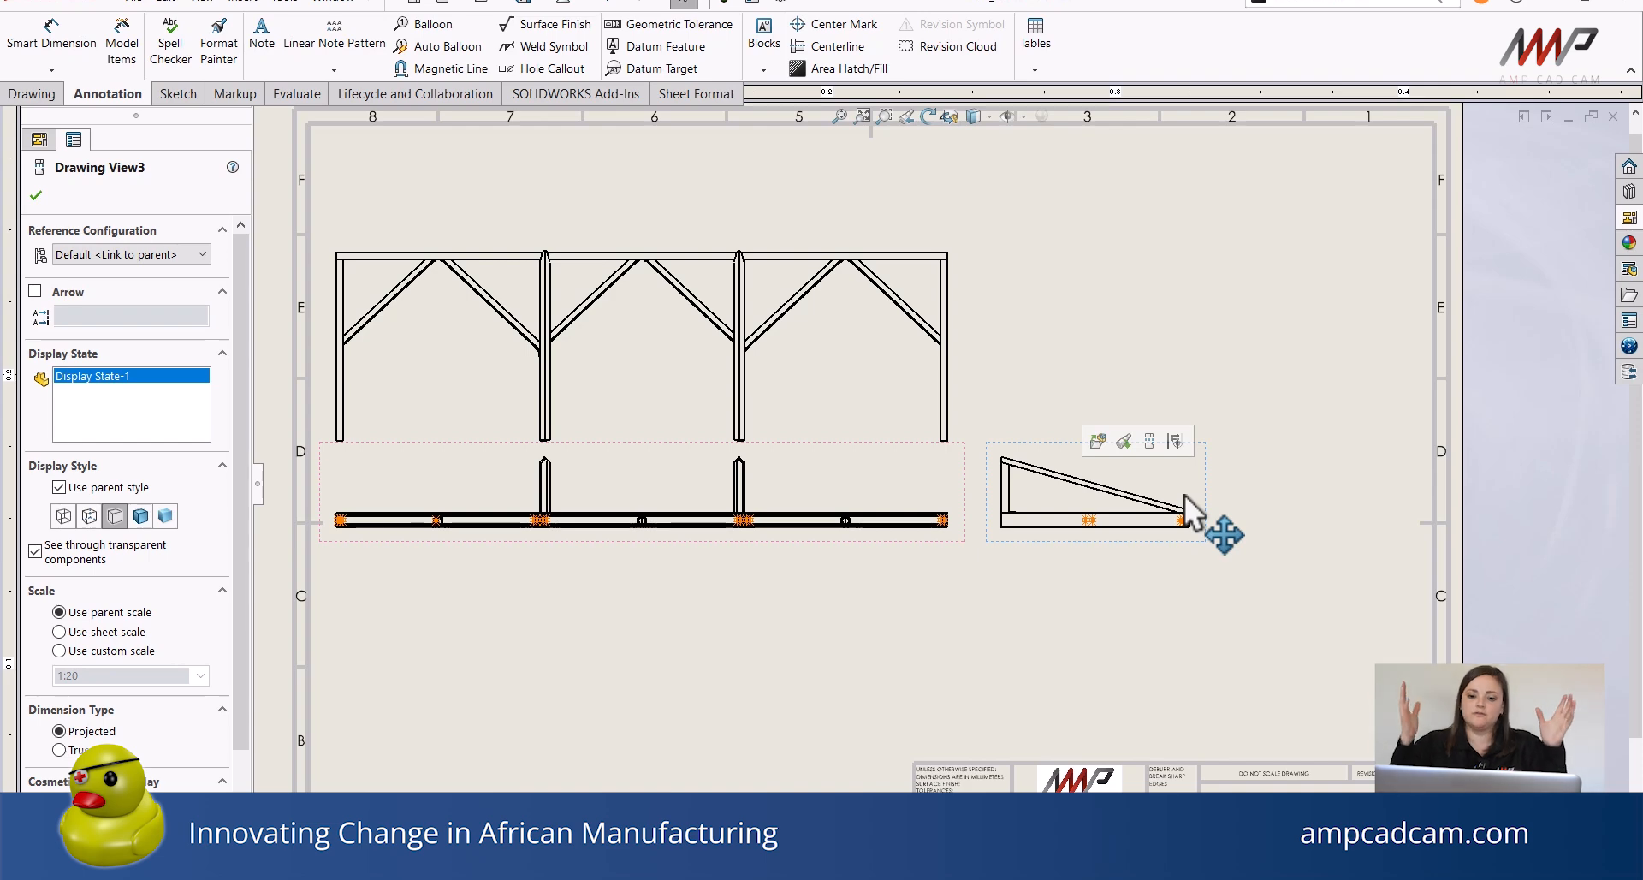
click(1200, 493)
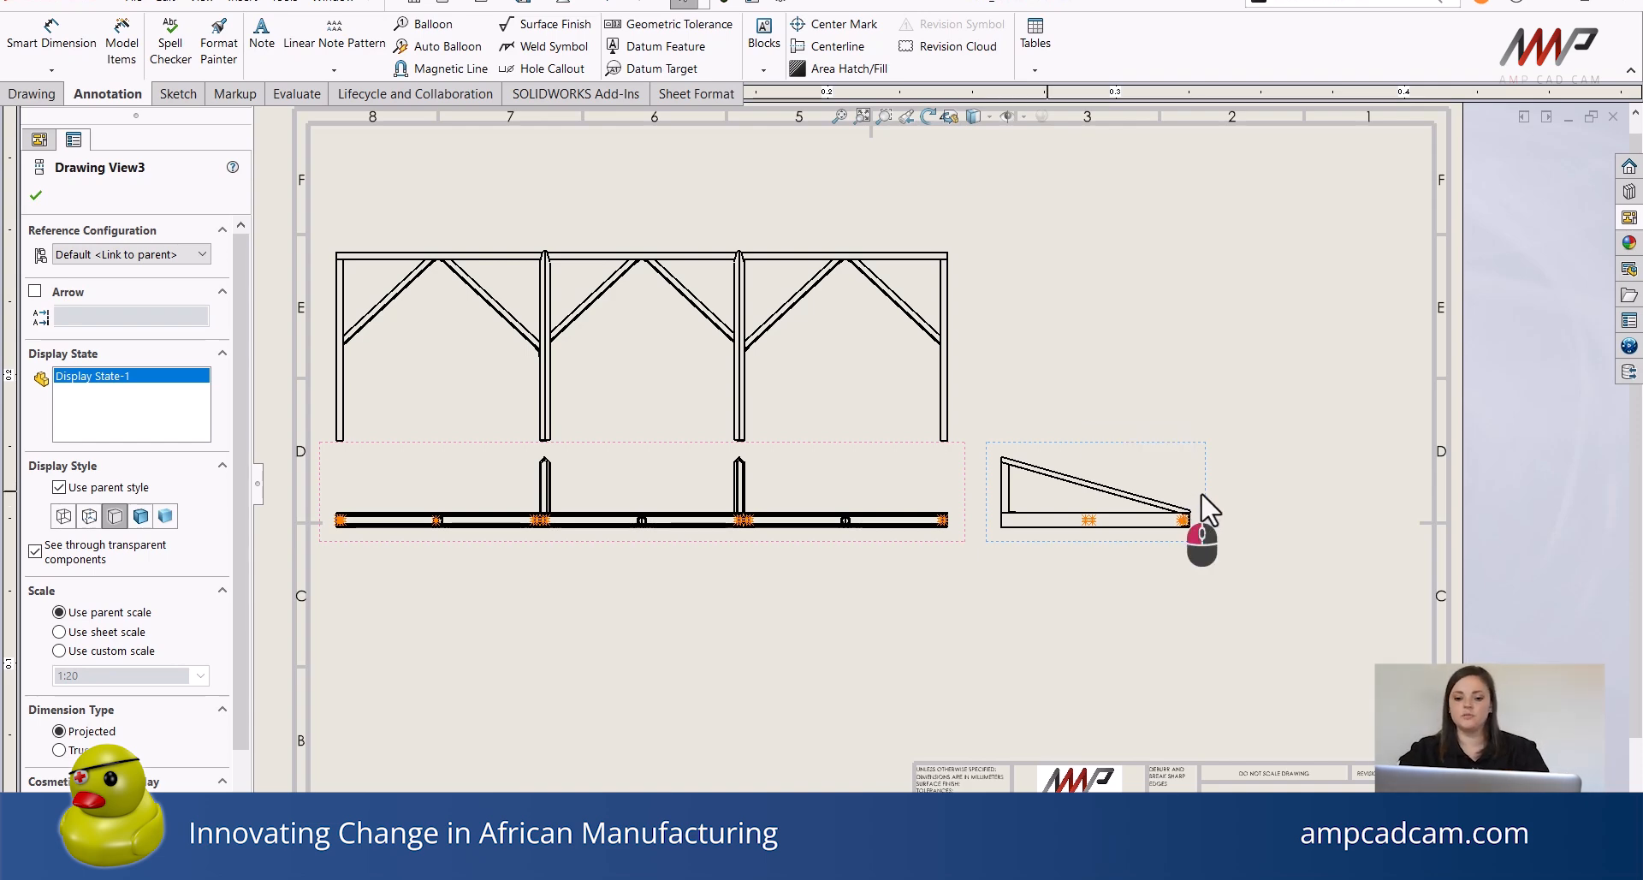
drag(1200, 493, 1317, 492)
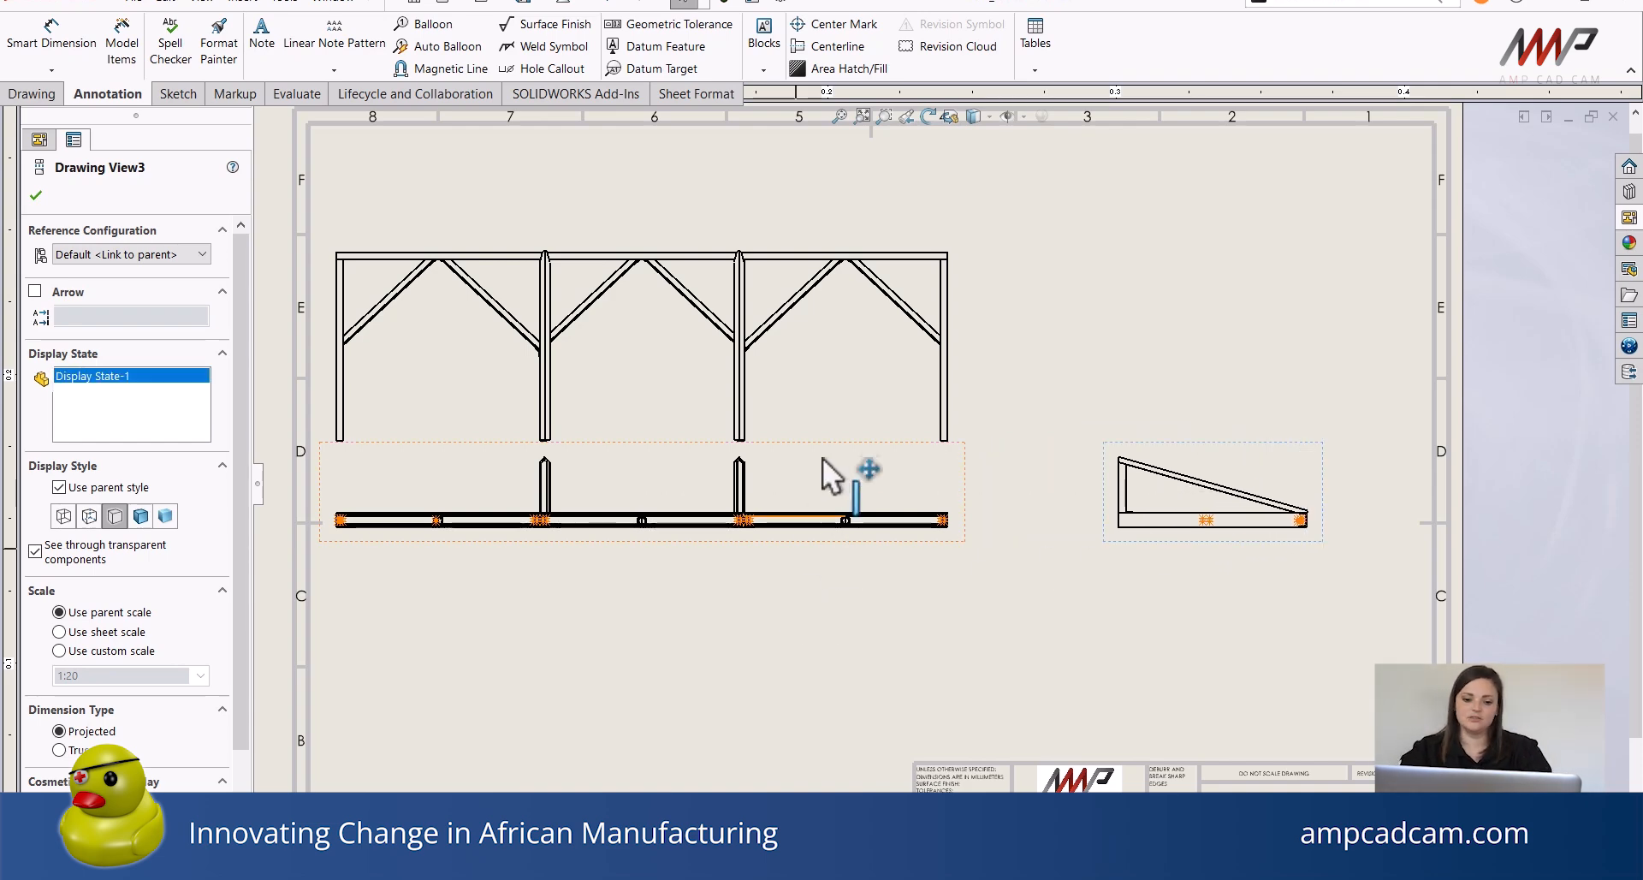
drag(842, 250, 881, 190)
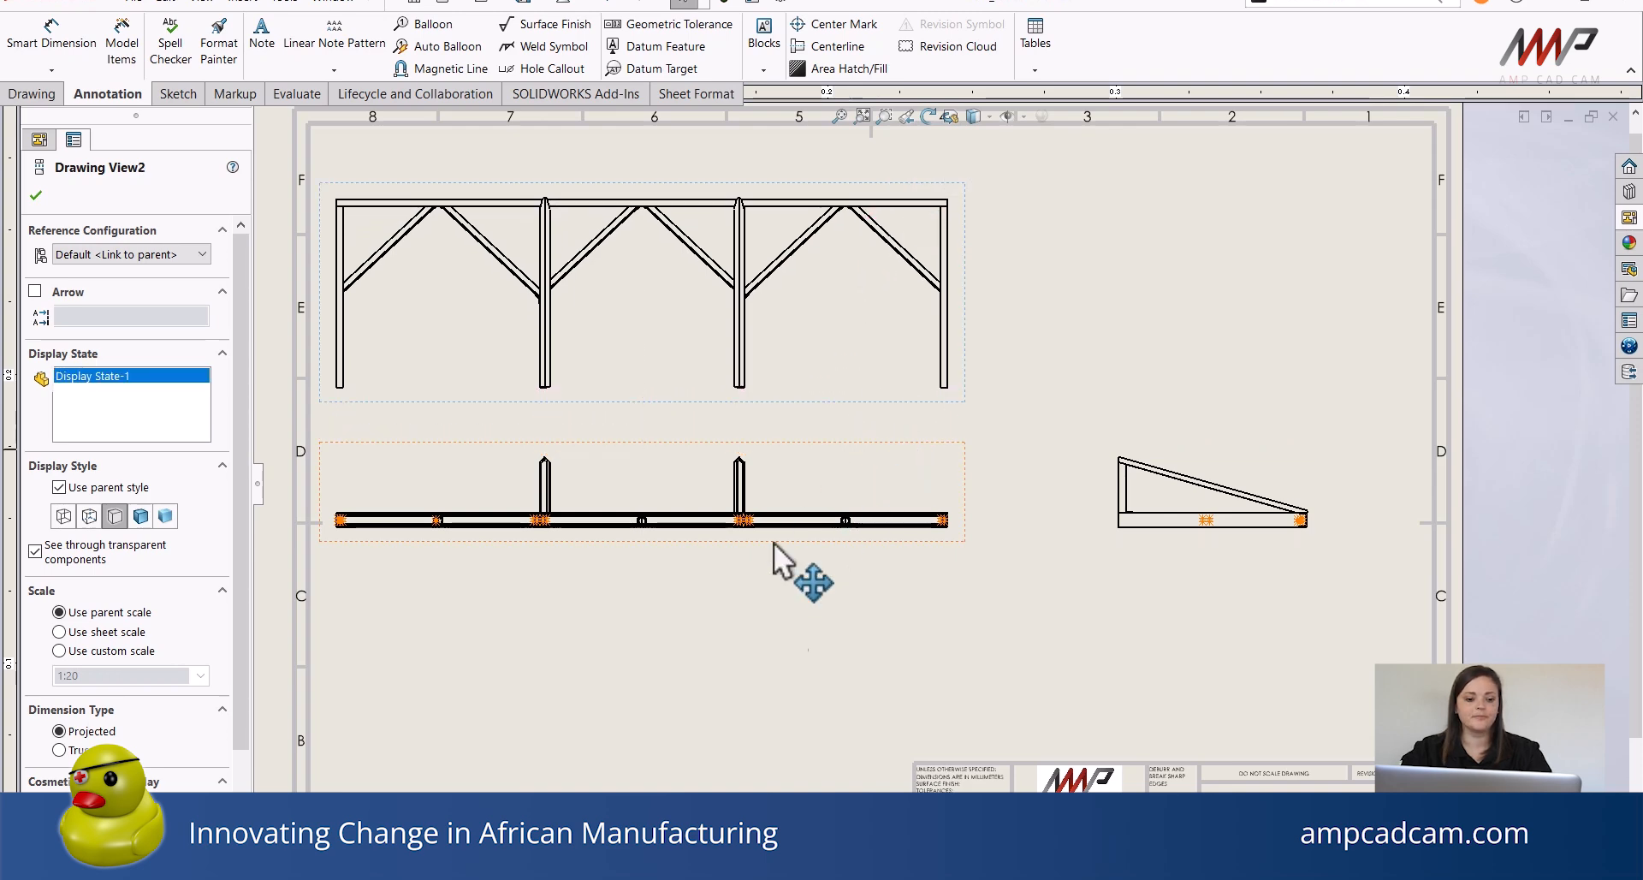
click(712, 686)
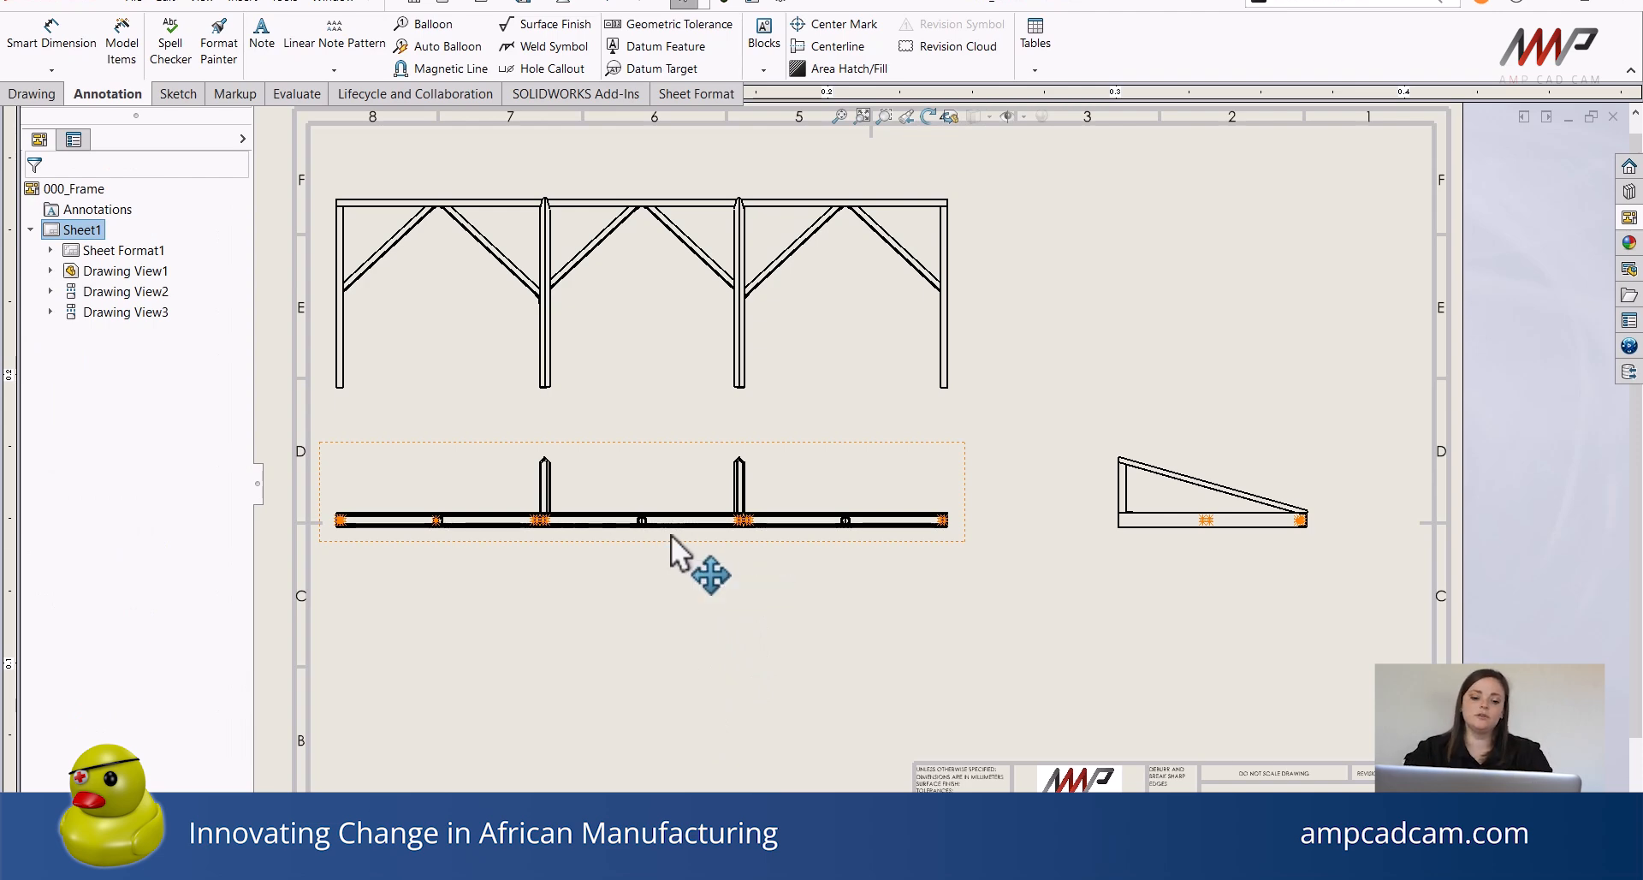
scroll(668, 516, down, 2)
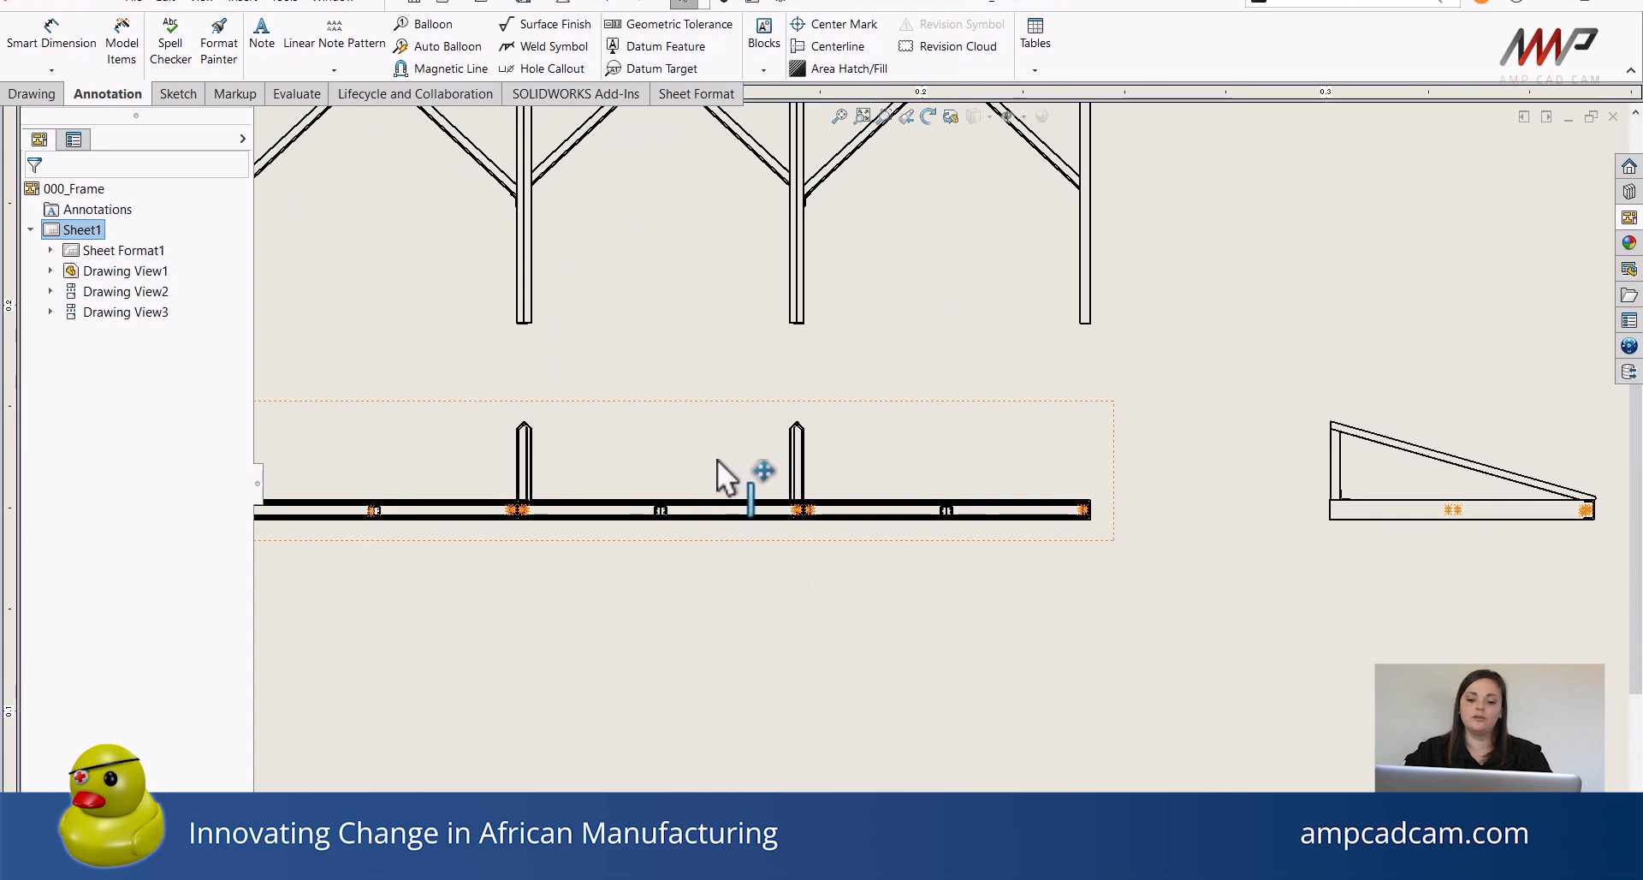
Set the front view's tangent edge display to Tangent Edges Removed.
scroll(809, 439, down, 2)
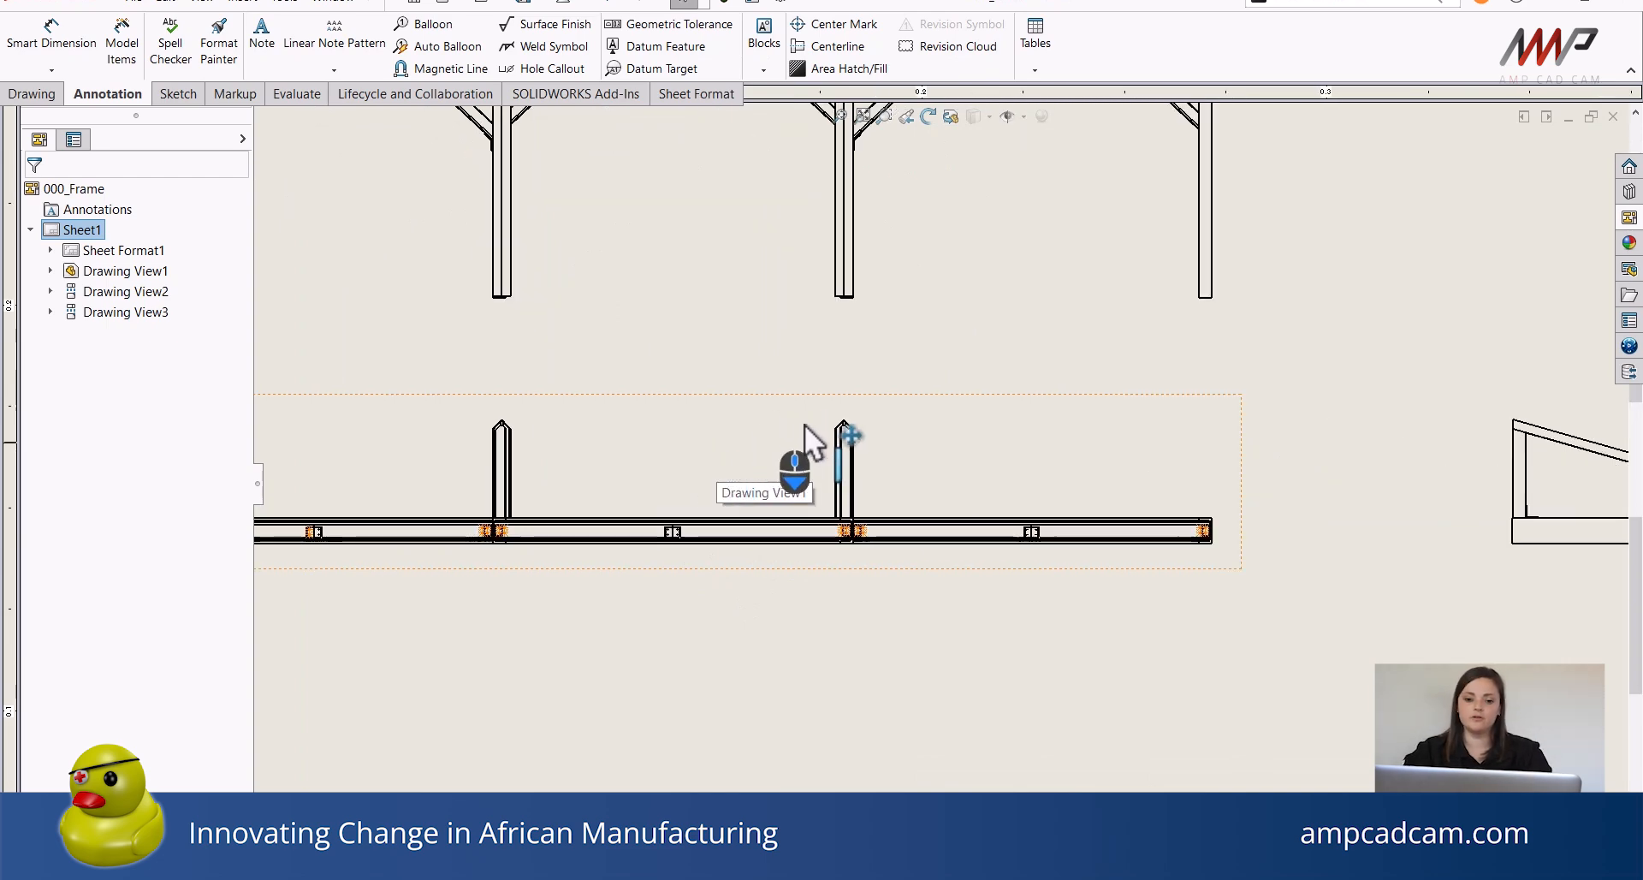
scroll(824, 451, down, 2)
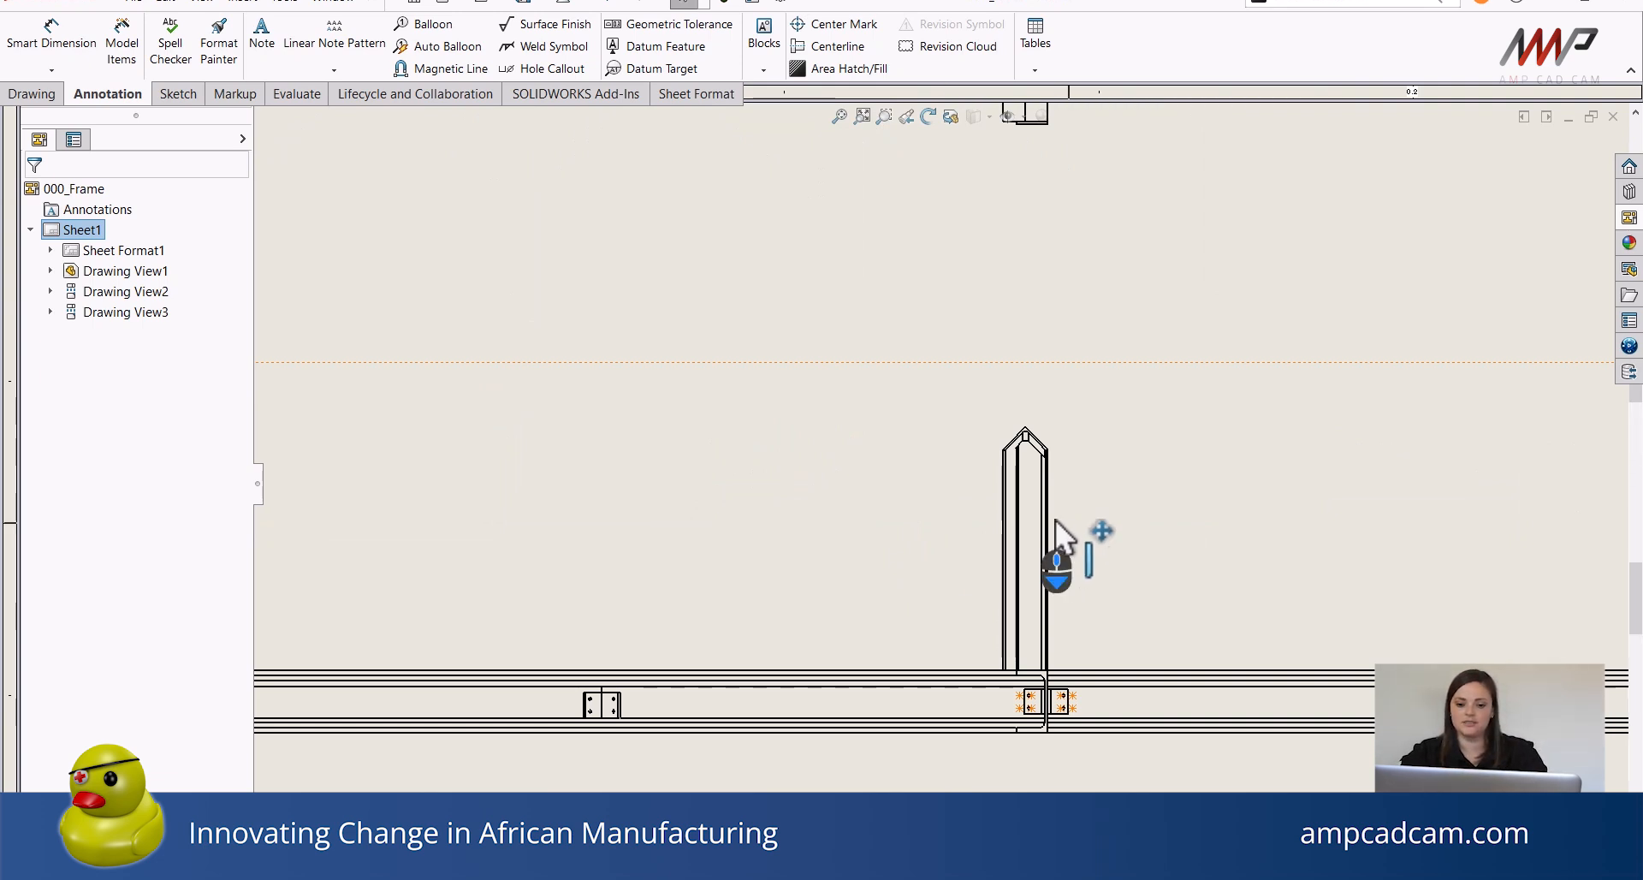
scroll(1057, 535, down, 2)
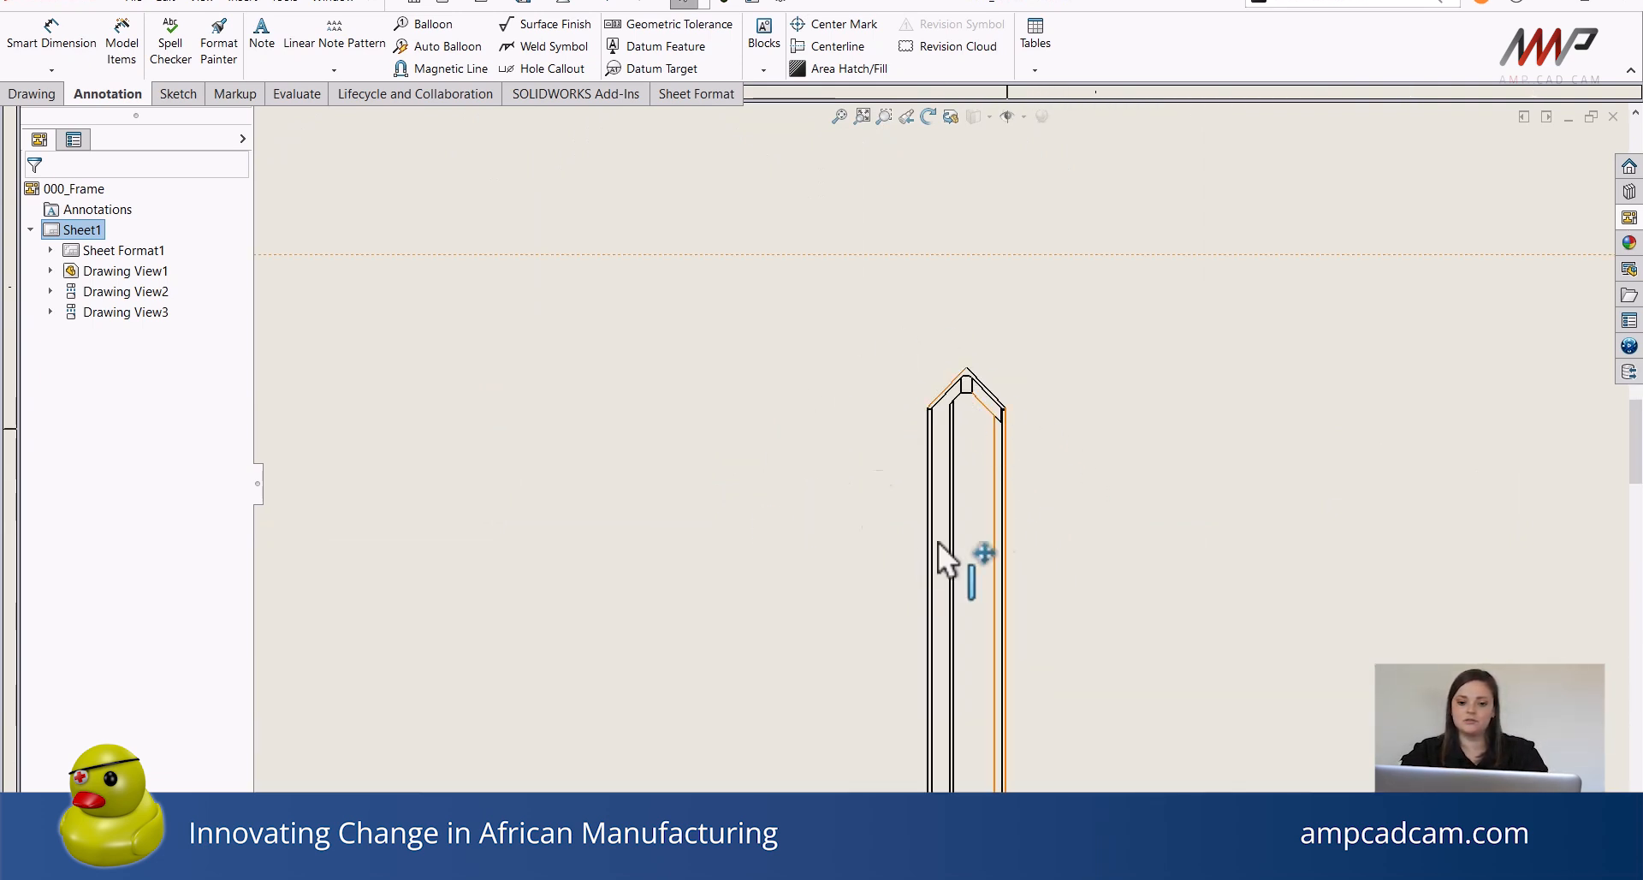
scroll(984, 407, down, 4)
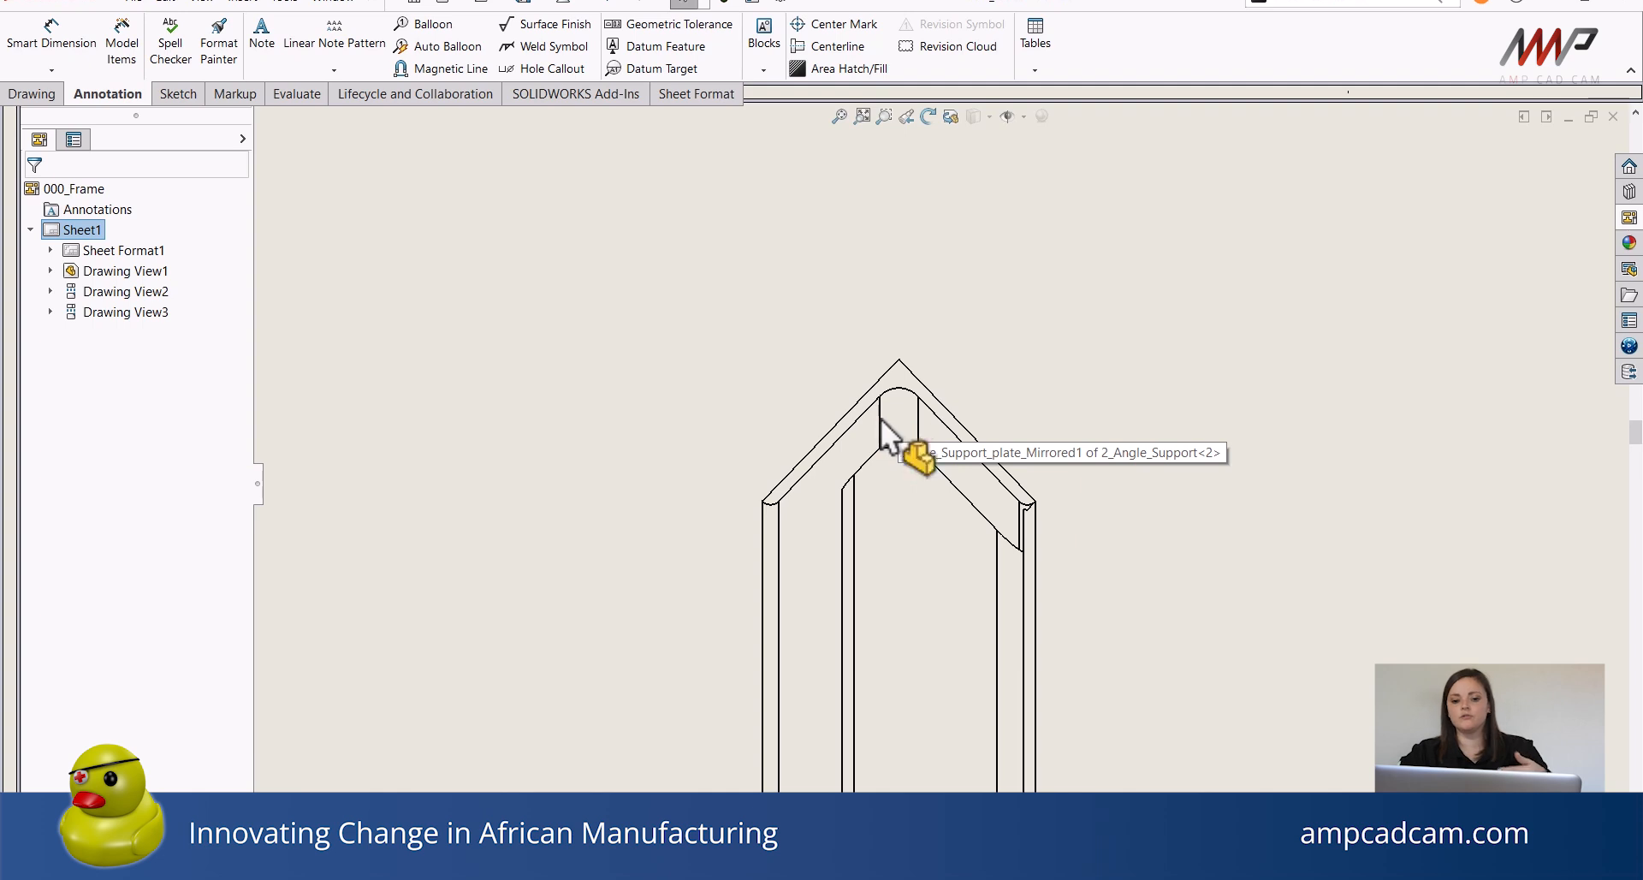
scroll(899, 418, up, 1)
scroll(901, 428, up, 2)
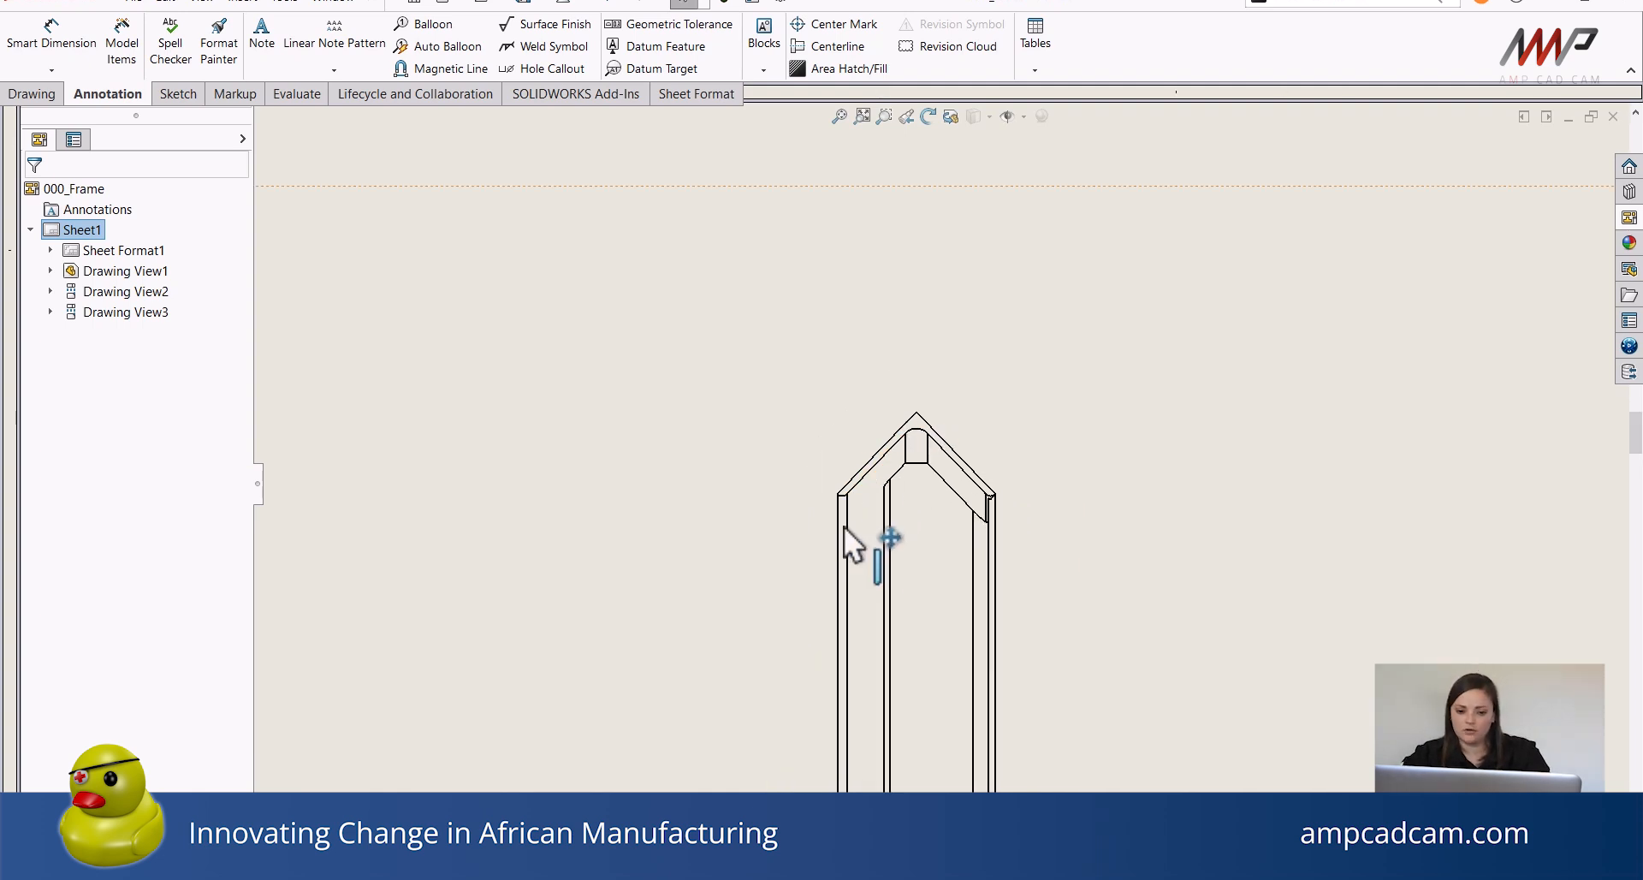
scroll(897, 540, up, 3)
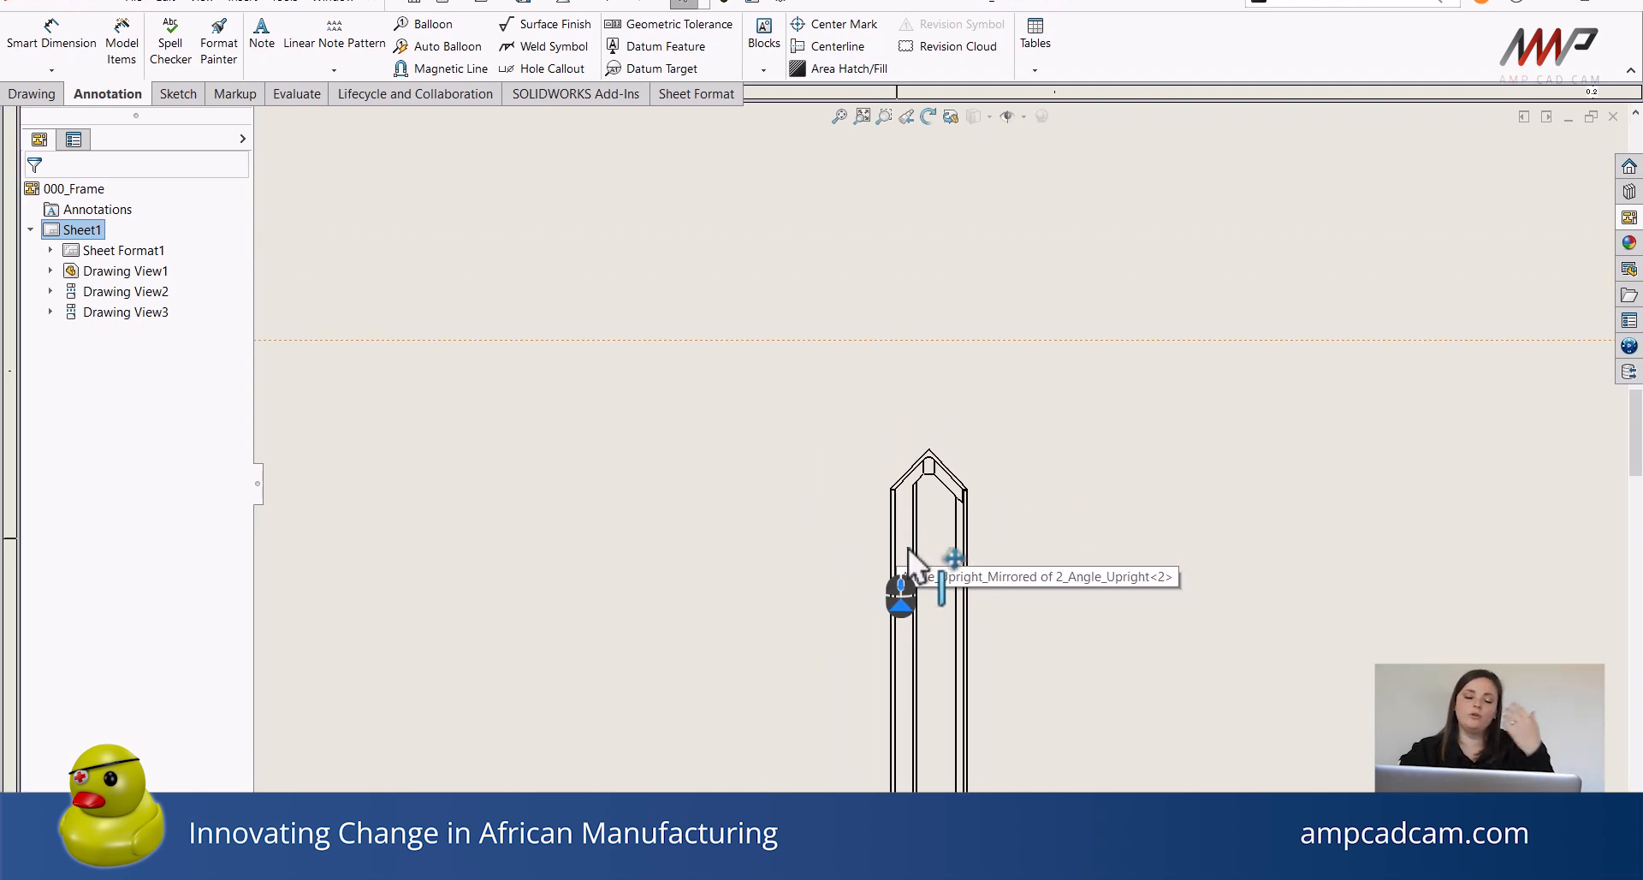
scroll(922, 549, down, 2)
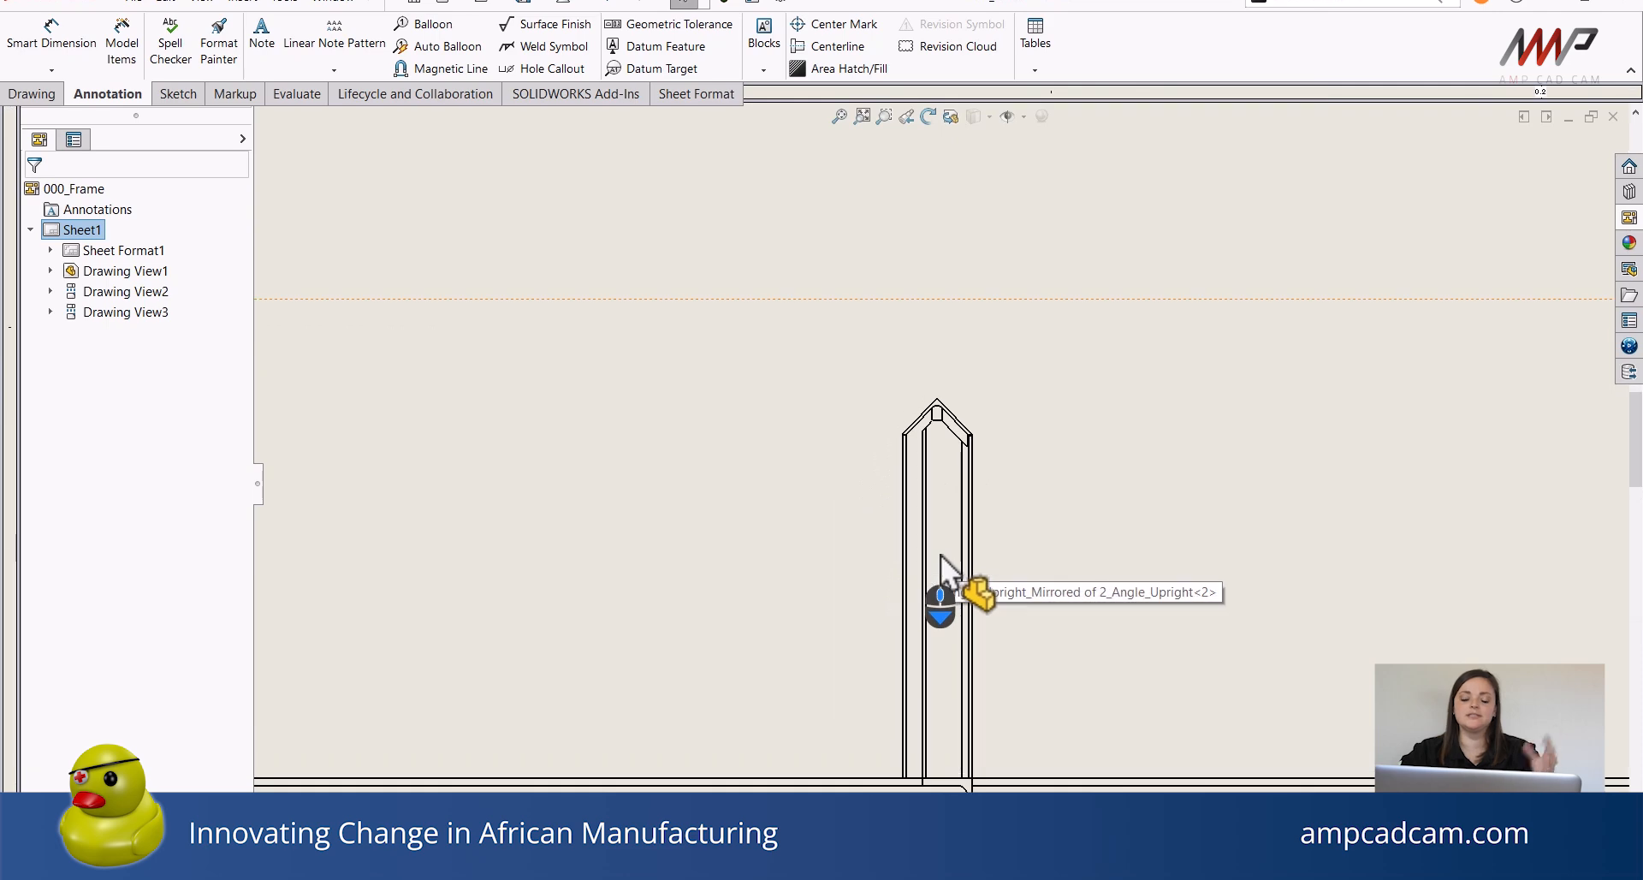
click(1041, 462)
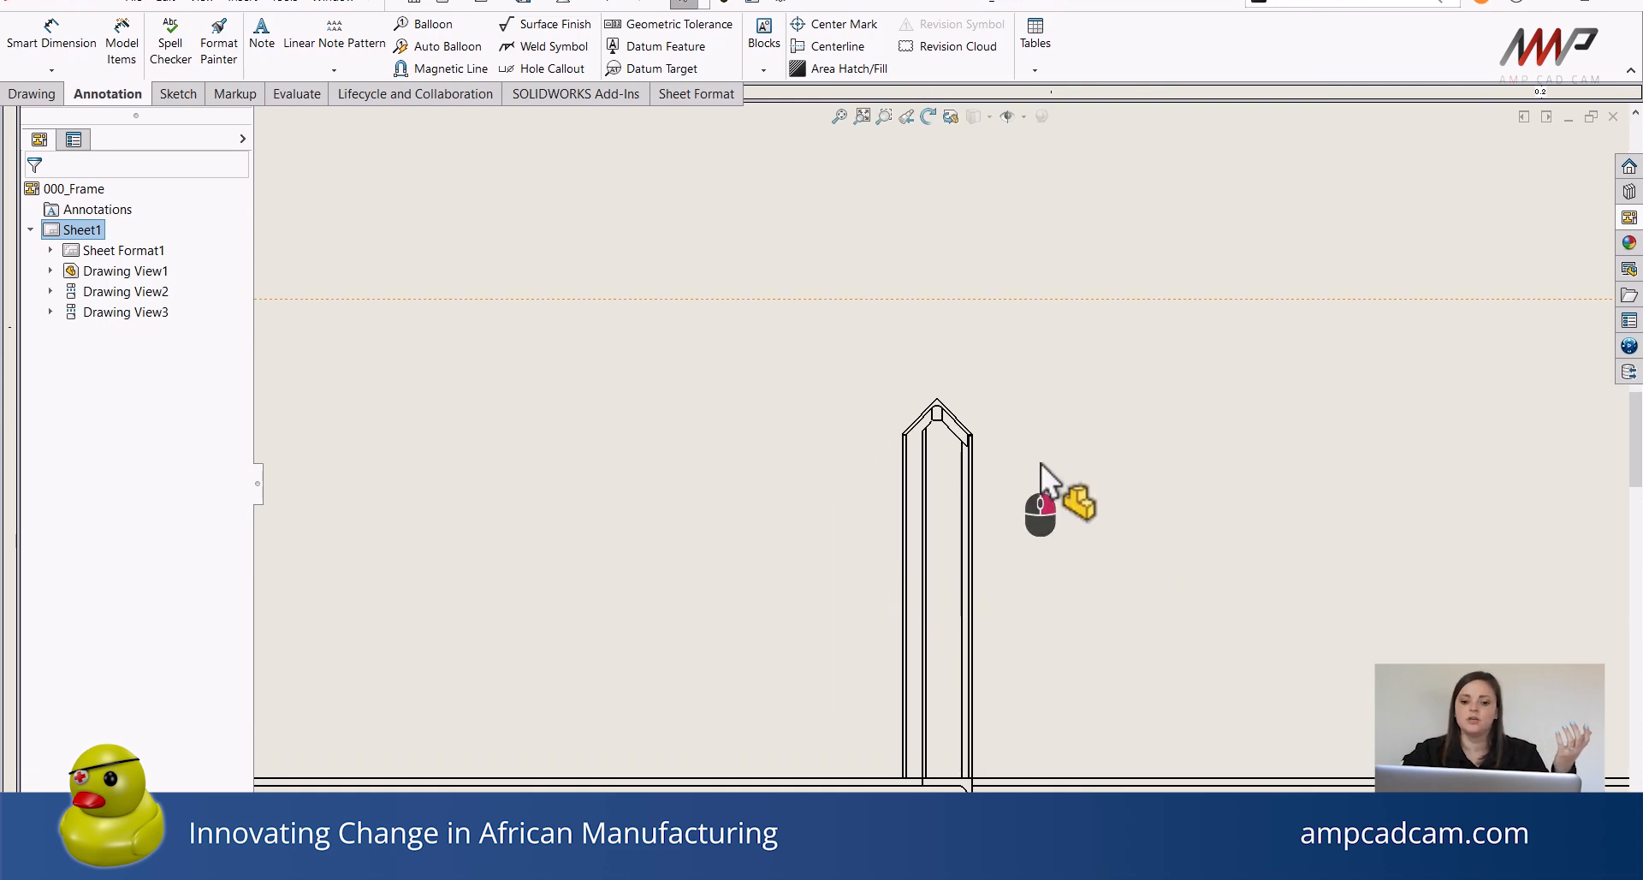
right_click(1036, 463)
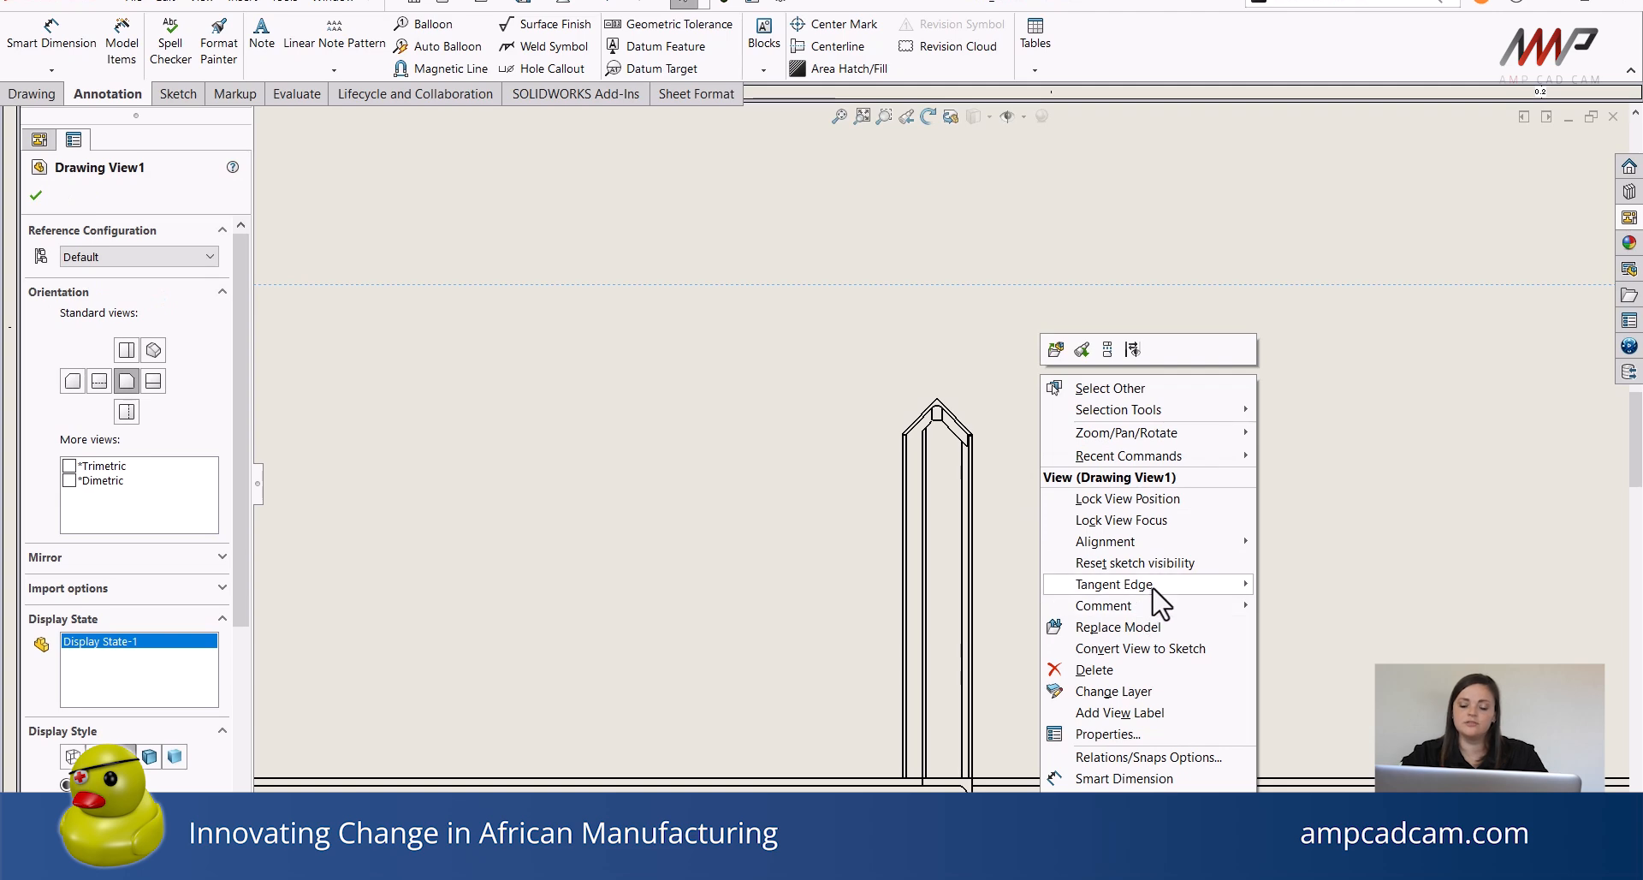
mouse_move(1156, 587)
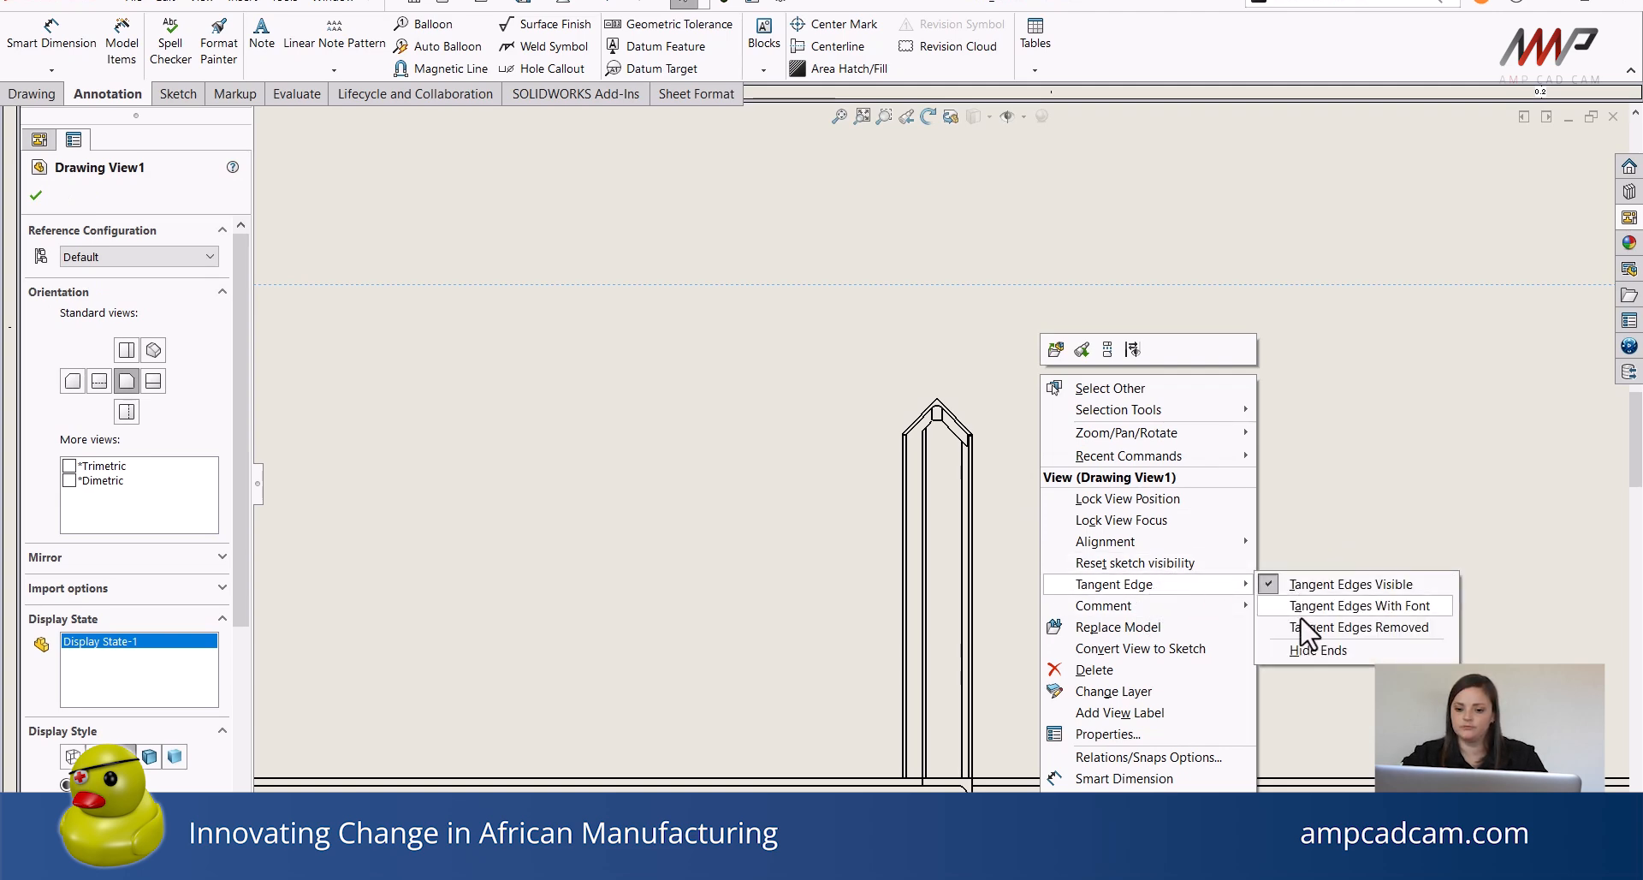
click(1301, 629)
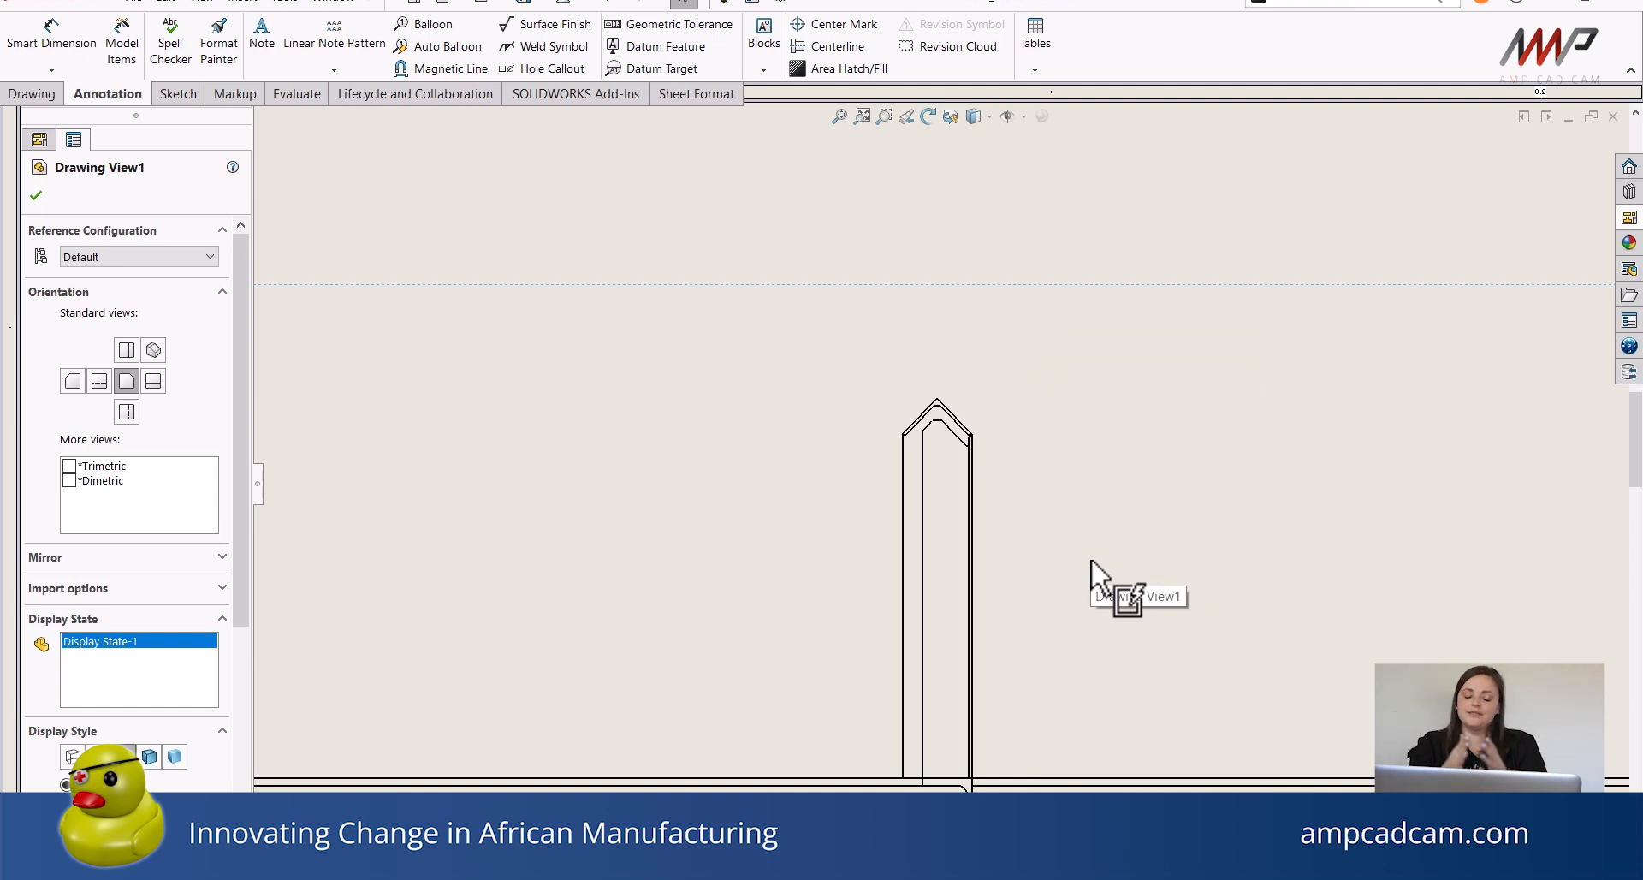
Dimension the top view's overall length and the height of its right-hand upright with Smart Dimension.
scroll(1088, 591, up, 3)
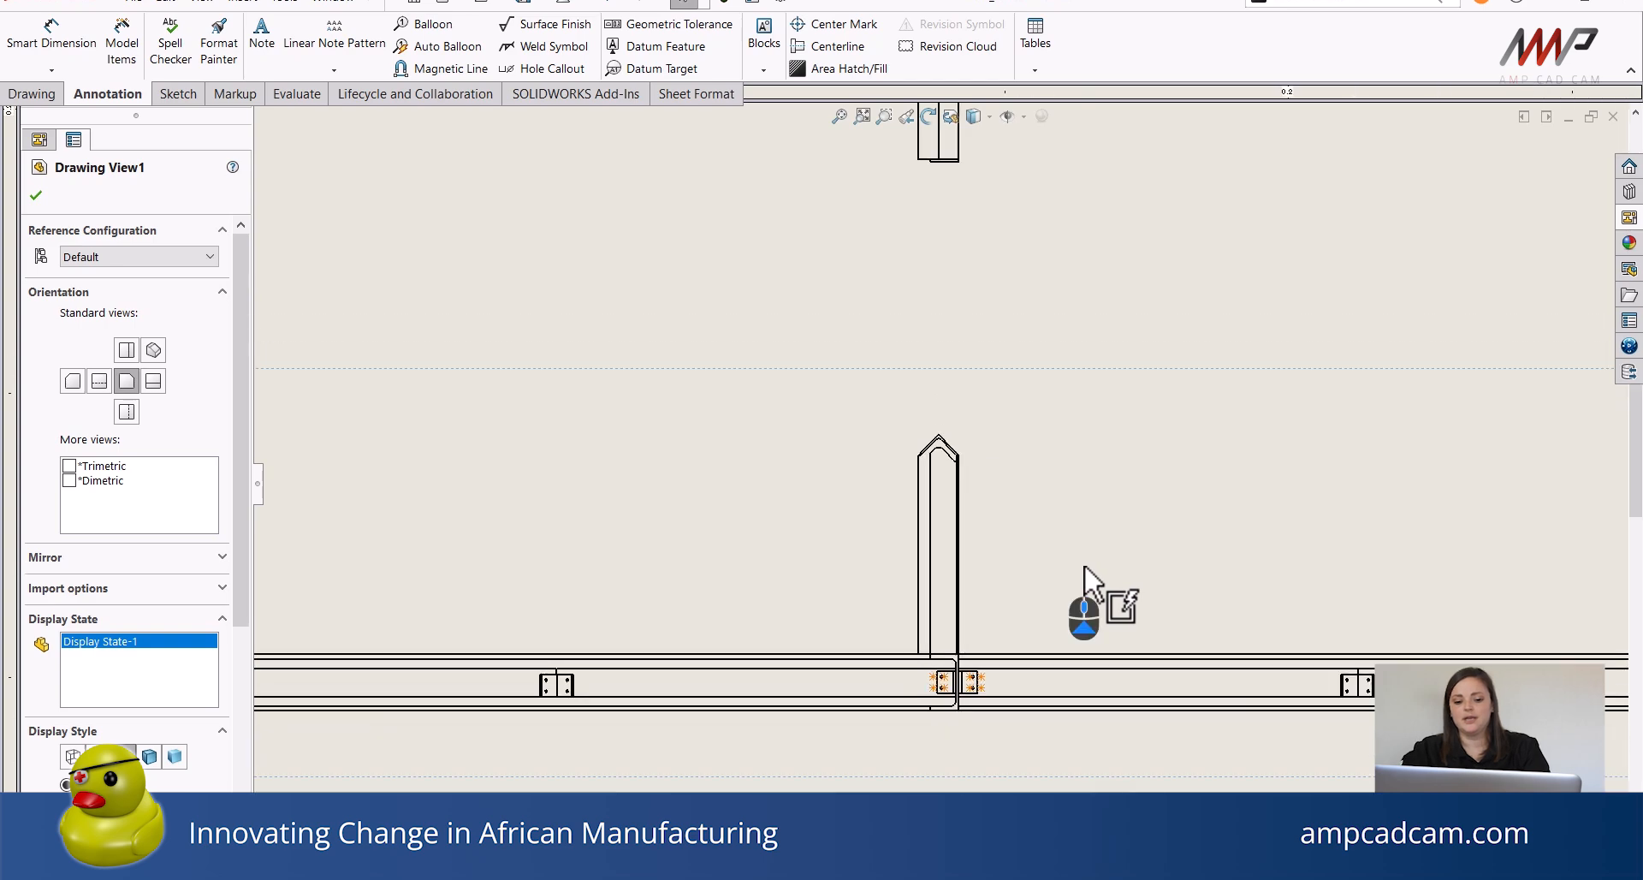
scroll(951, 689, up, 4)
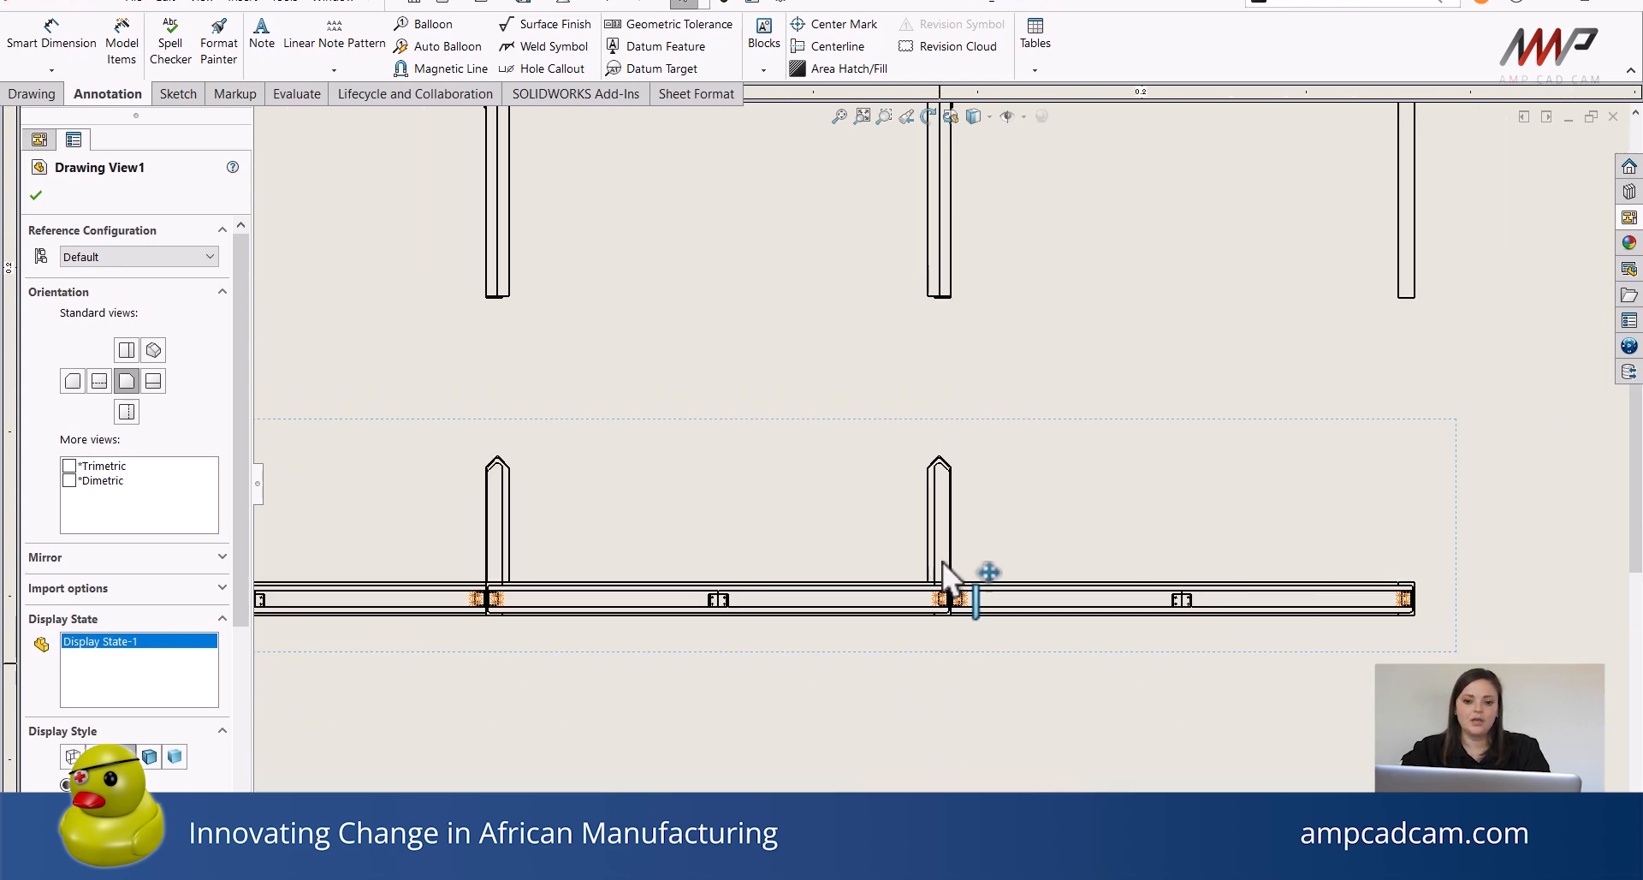
scroll(947, 566, up, 2)
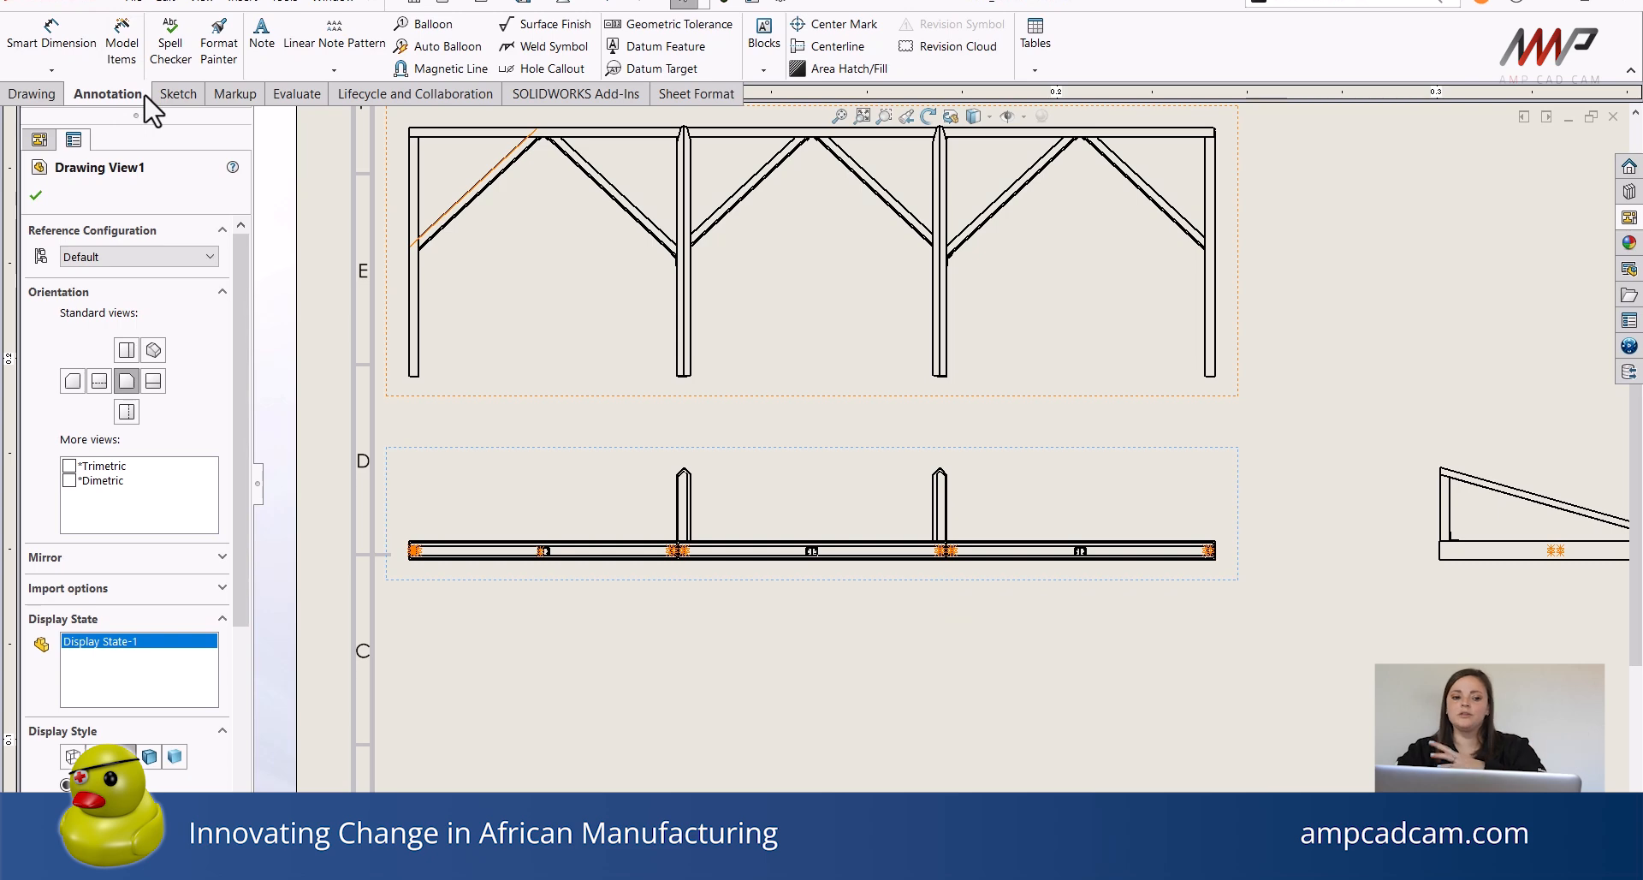
scroll(722, 553, down, 2)
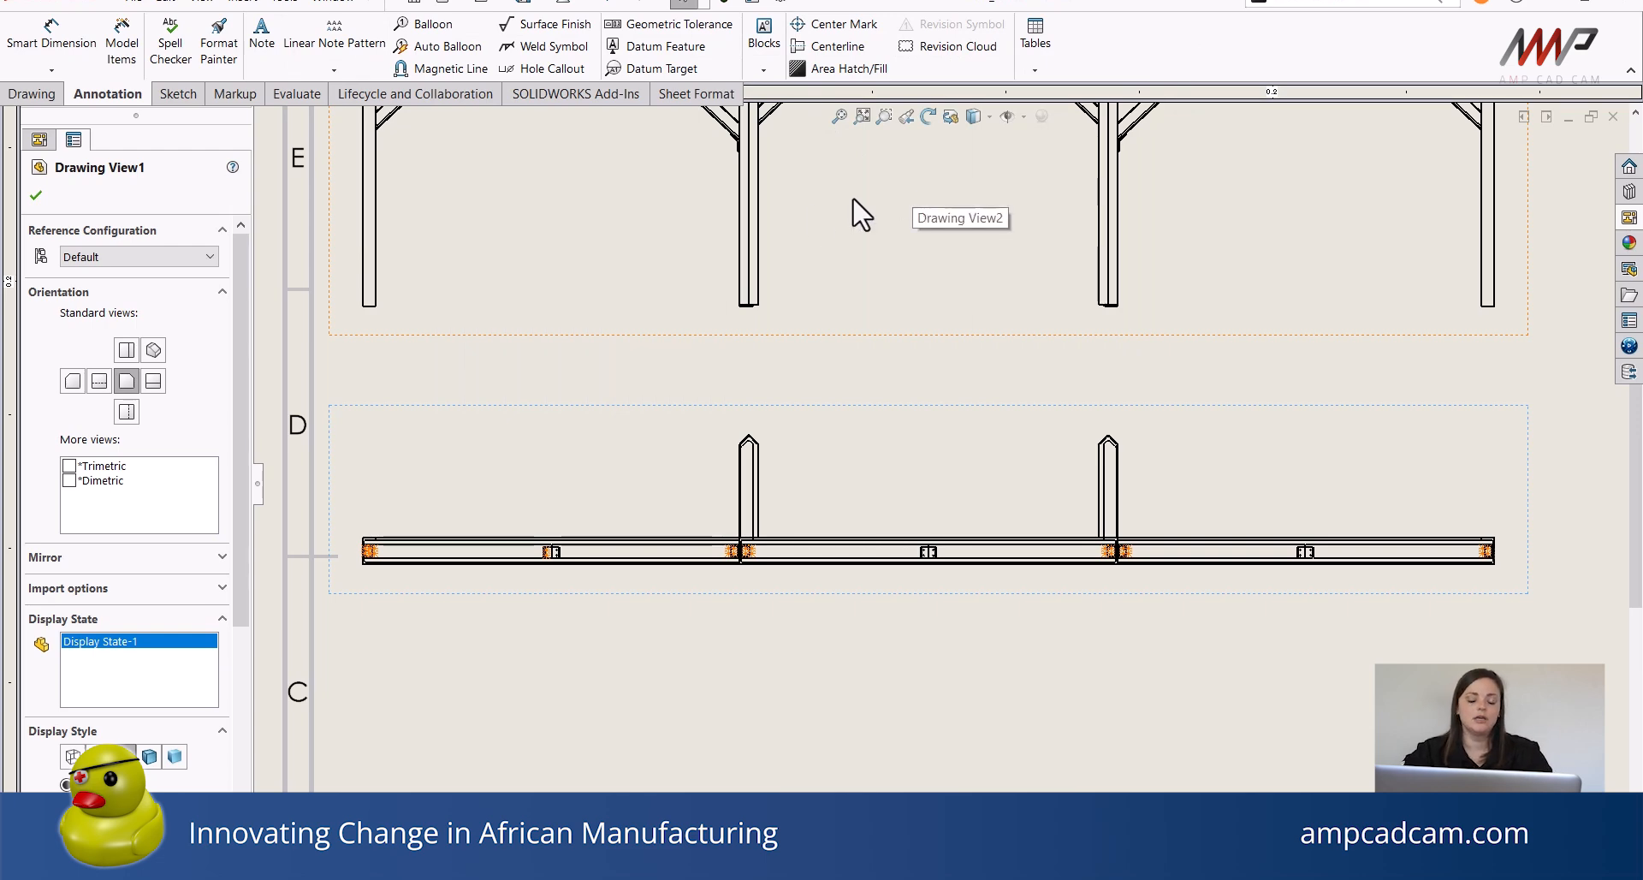
mouse_move(627, 438)
ctrl+middle_down()
mouse_move(613, 642)
mouse_move(642, 723)
mouse_move(654, 711)
ctrl+middle_up()
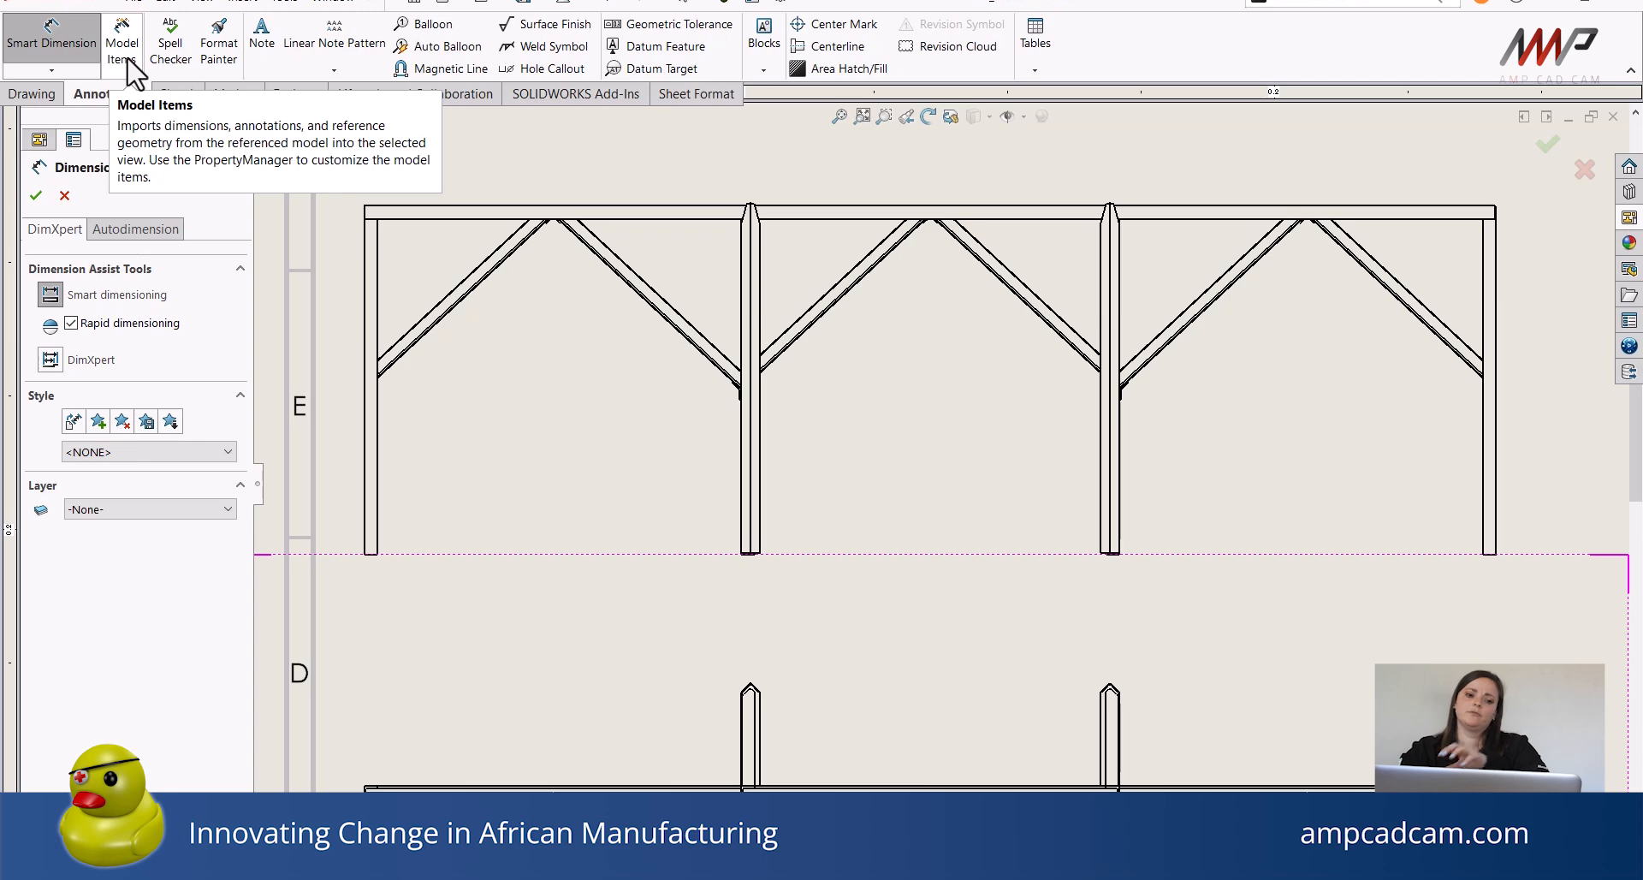
click(64, 56)
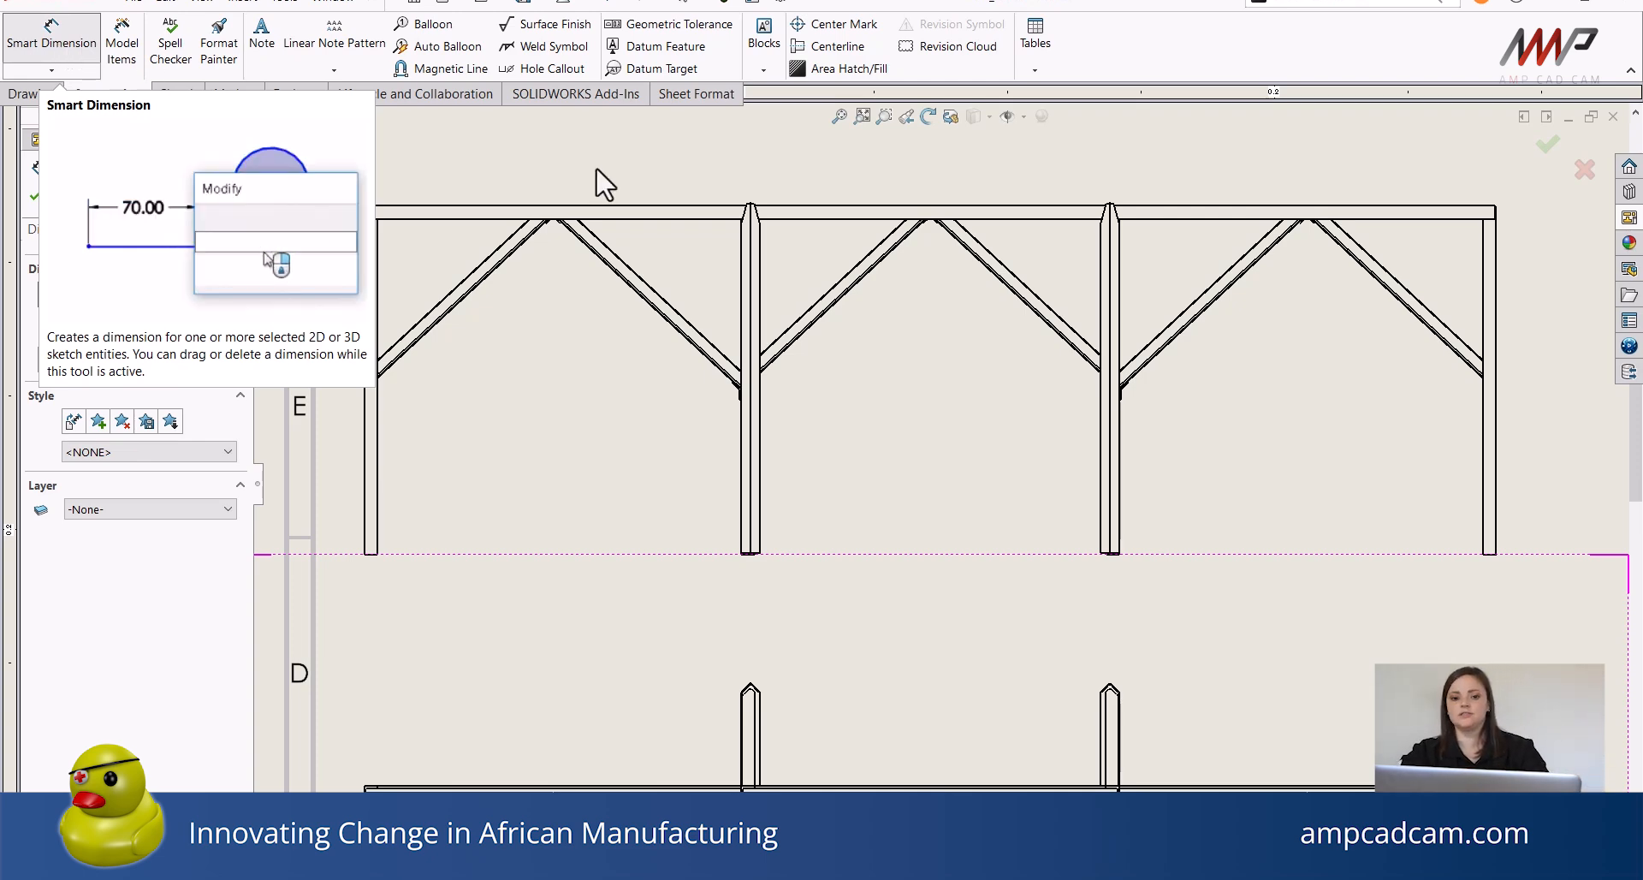
click(697, 205)
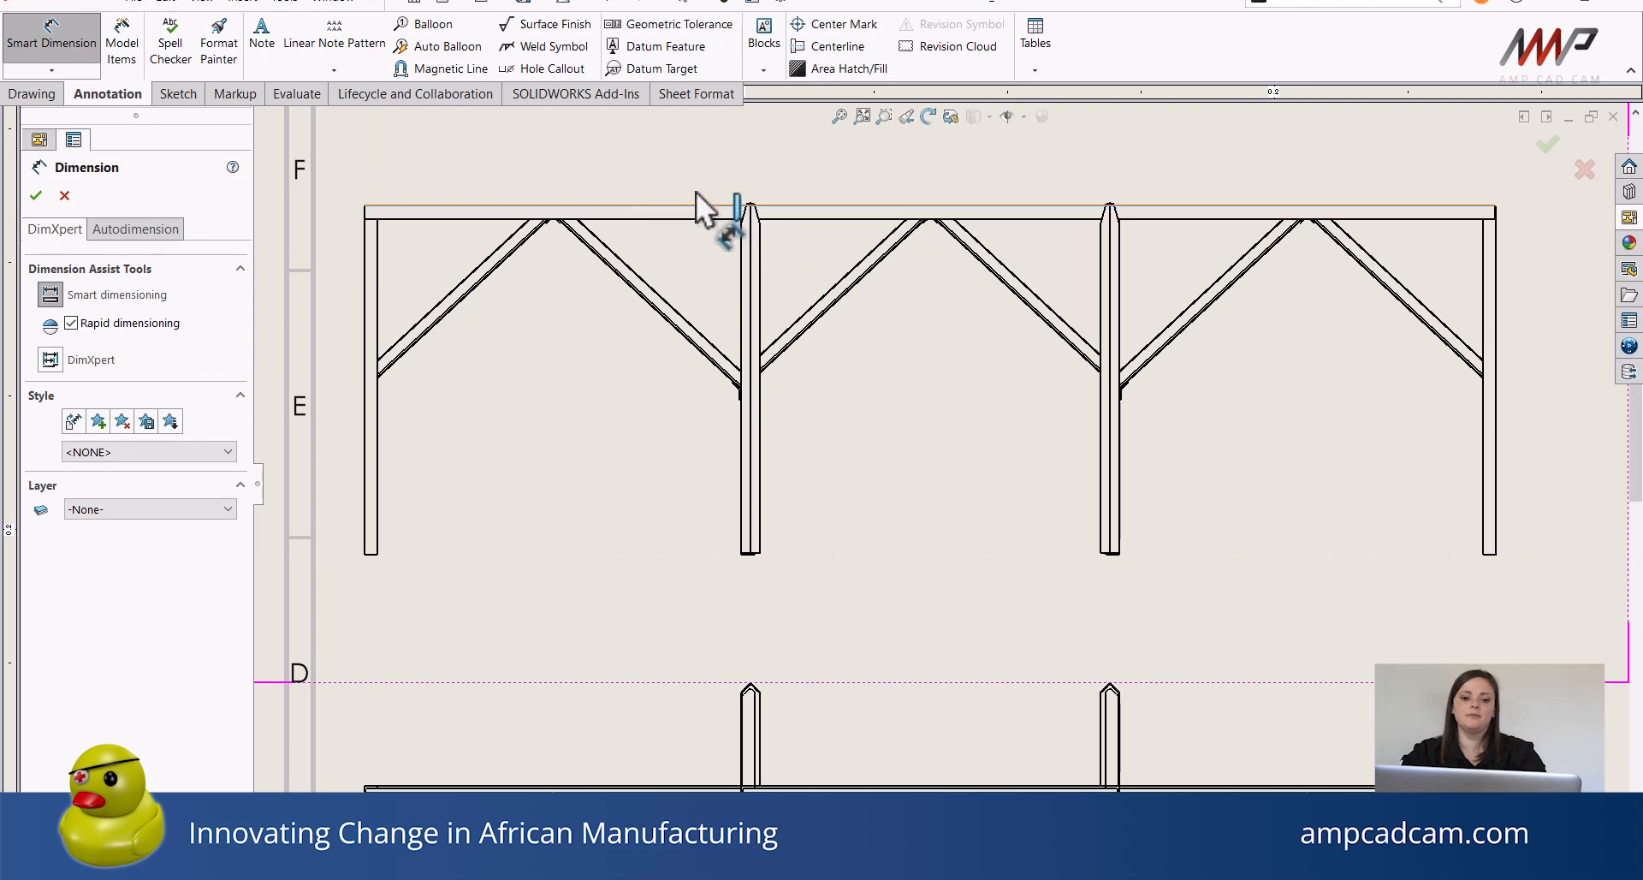
click(861, 172)
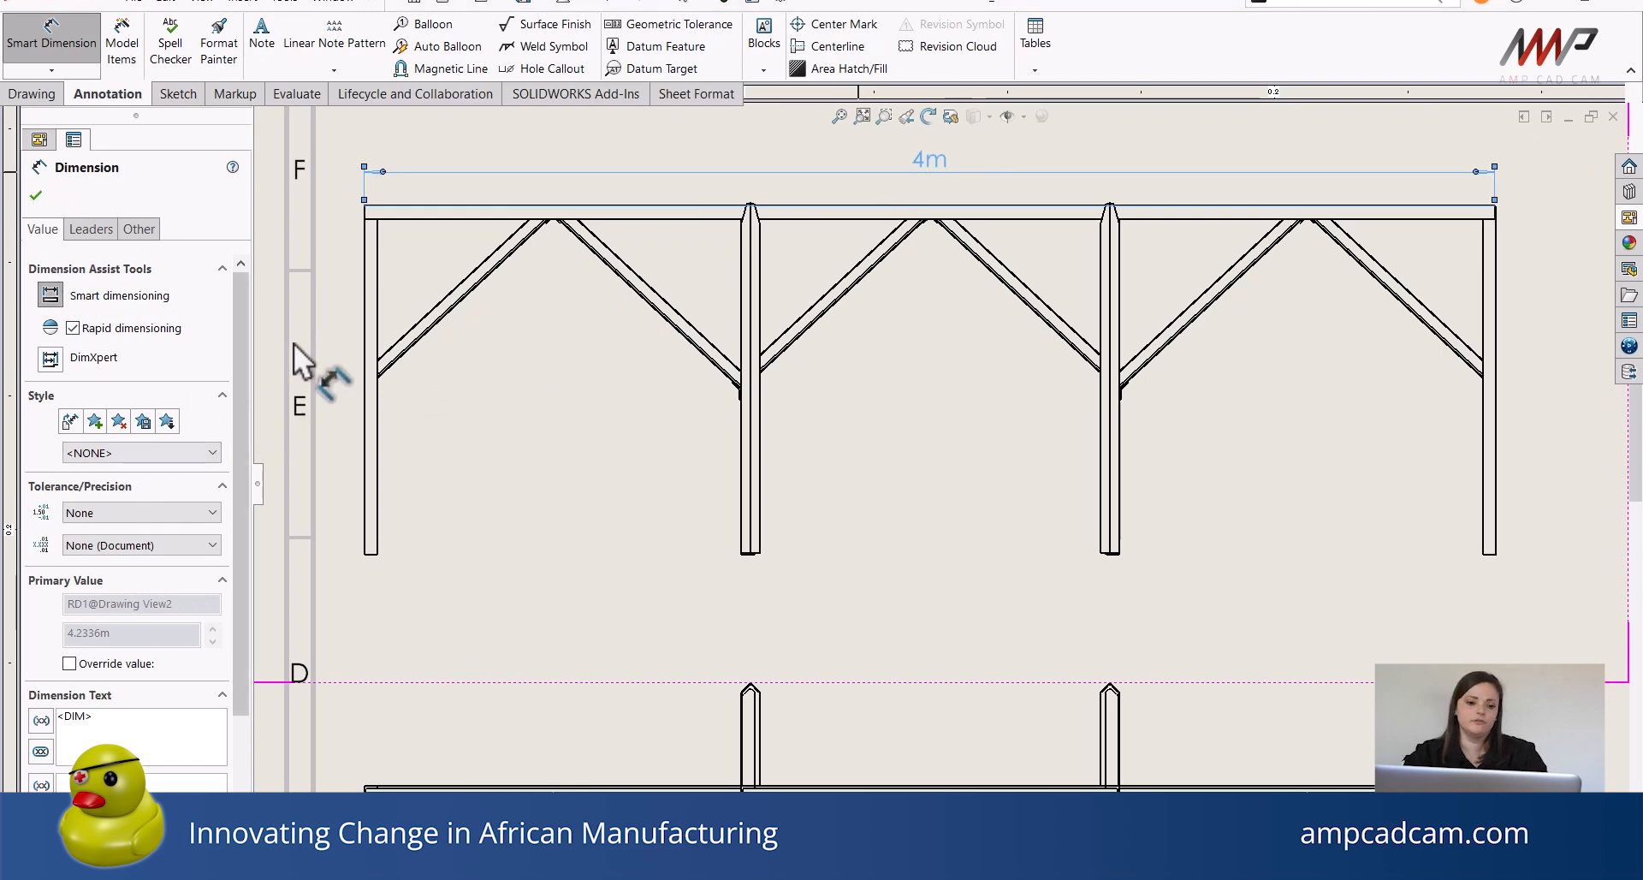
click(1496, 300)
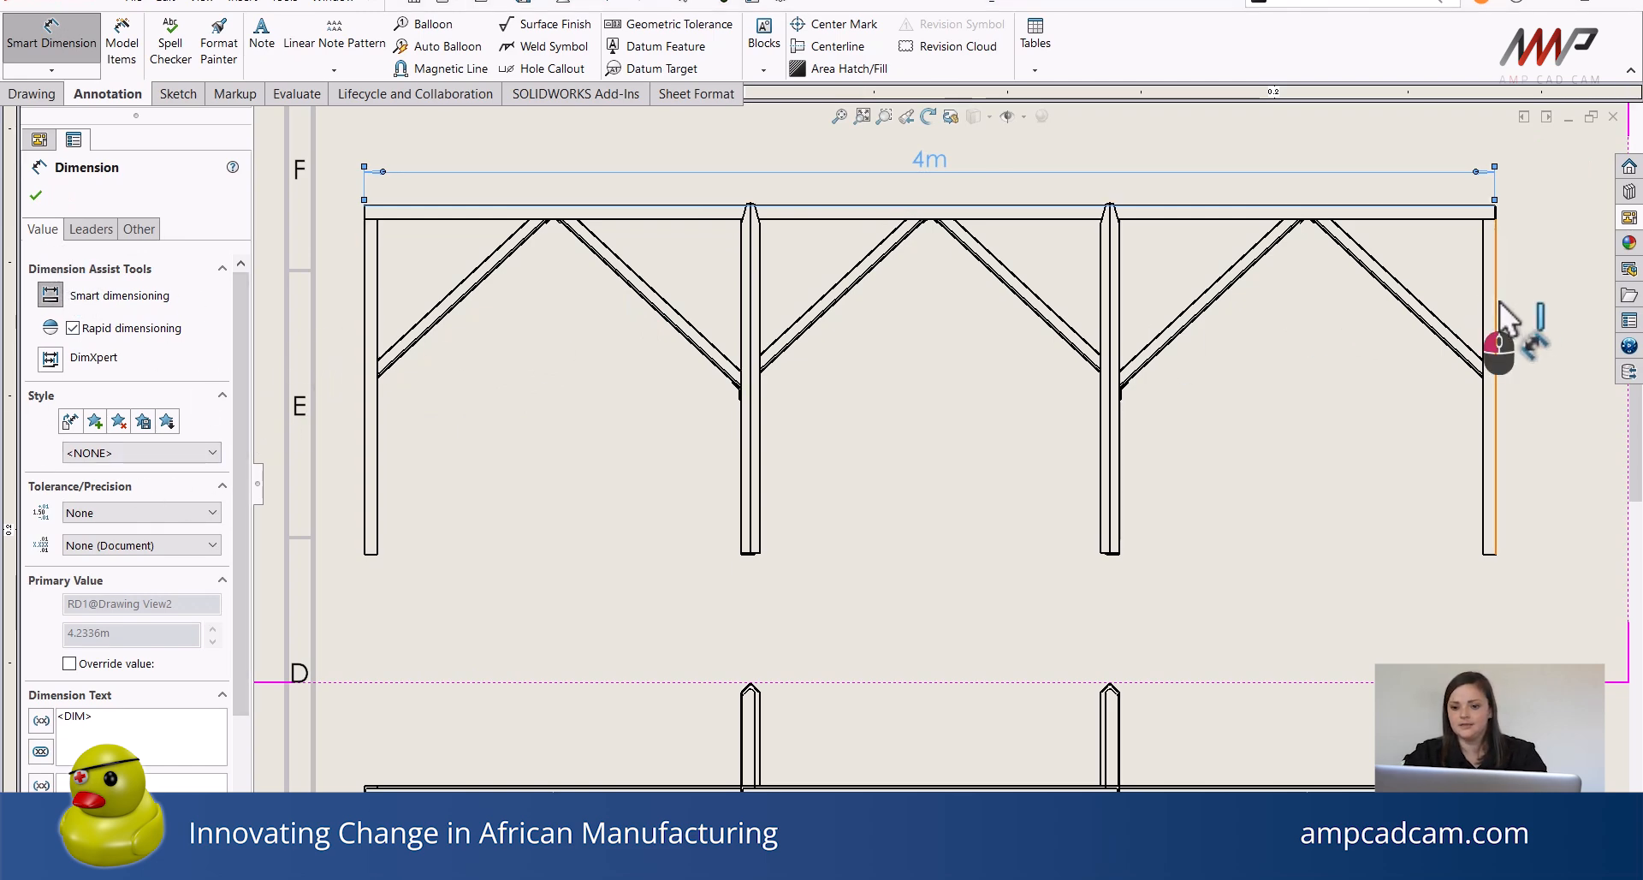
click(1568, 371)
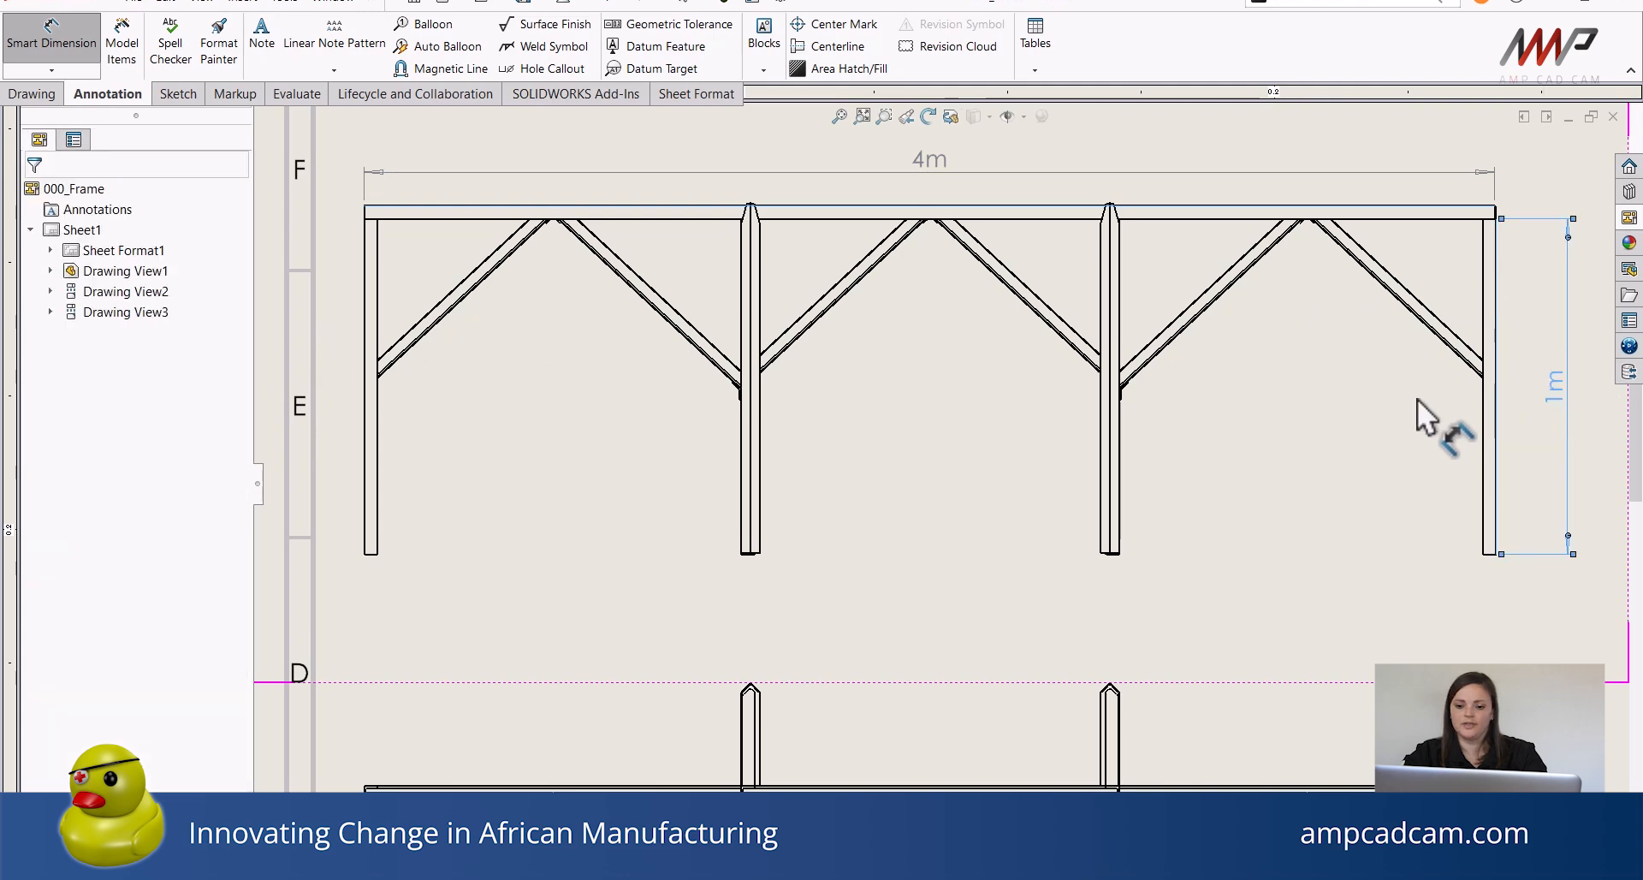
Dimension the angle between the two diagonal braces in the top view's right bay.
click(1403, 317)
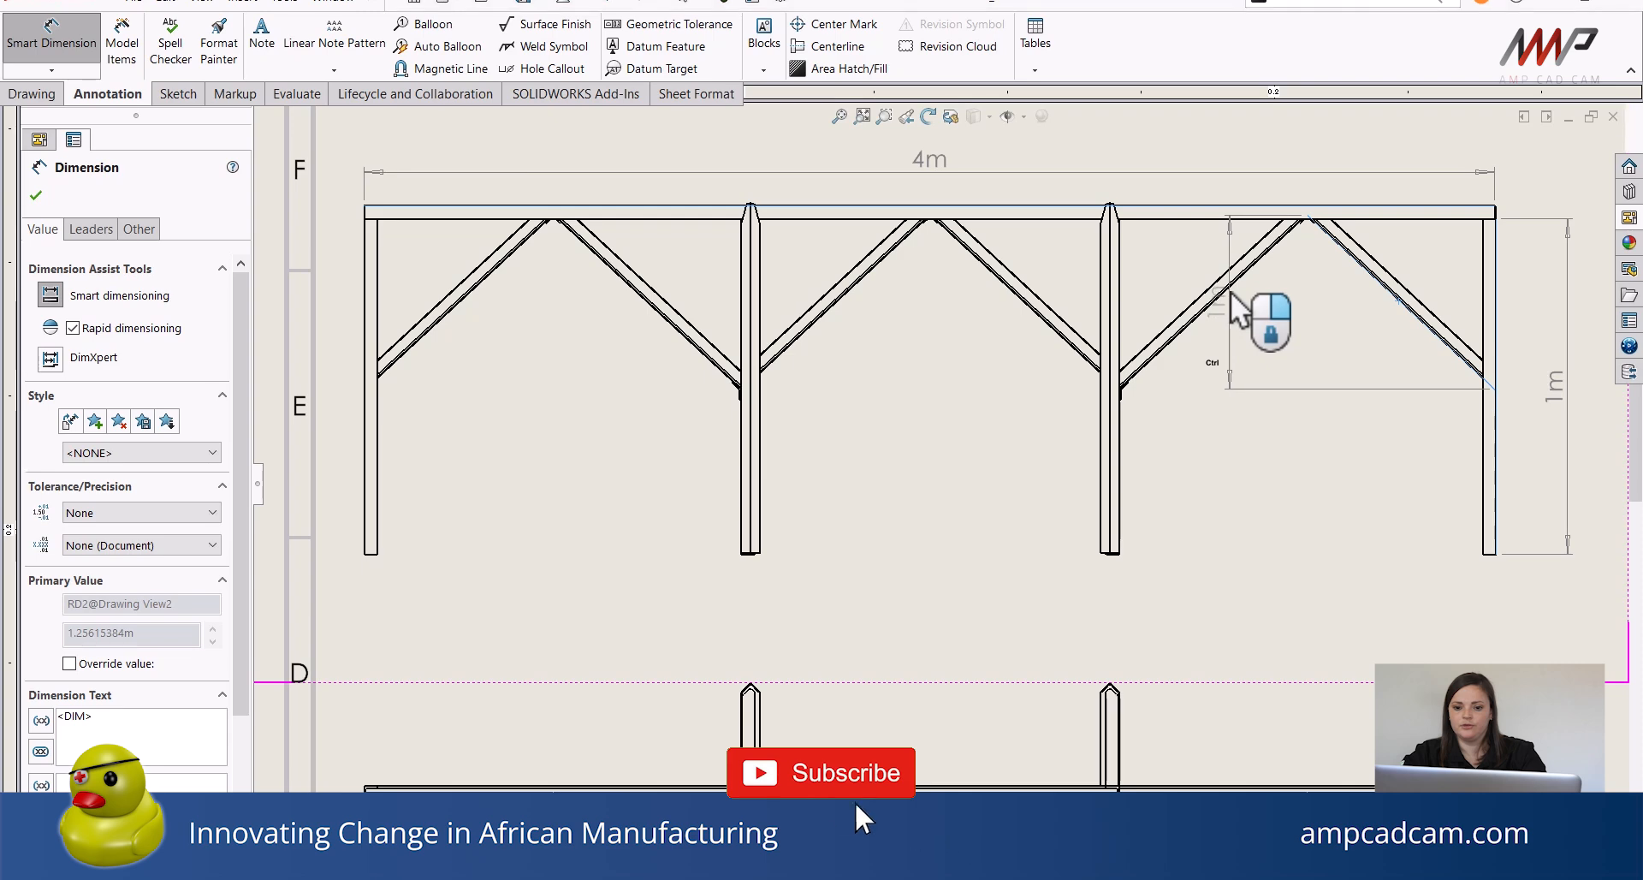
click(1223, 298)
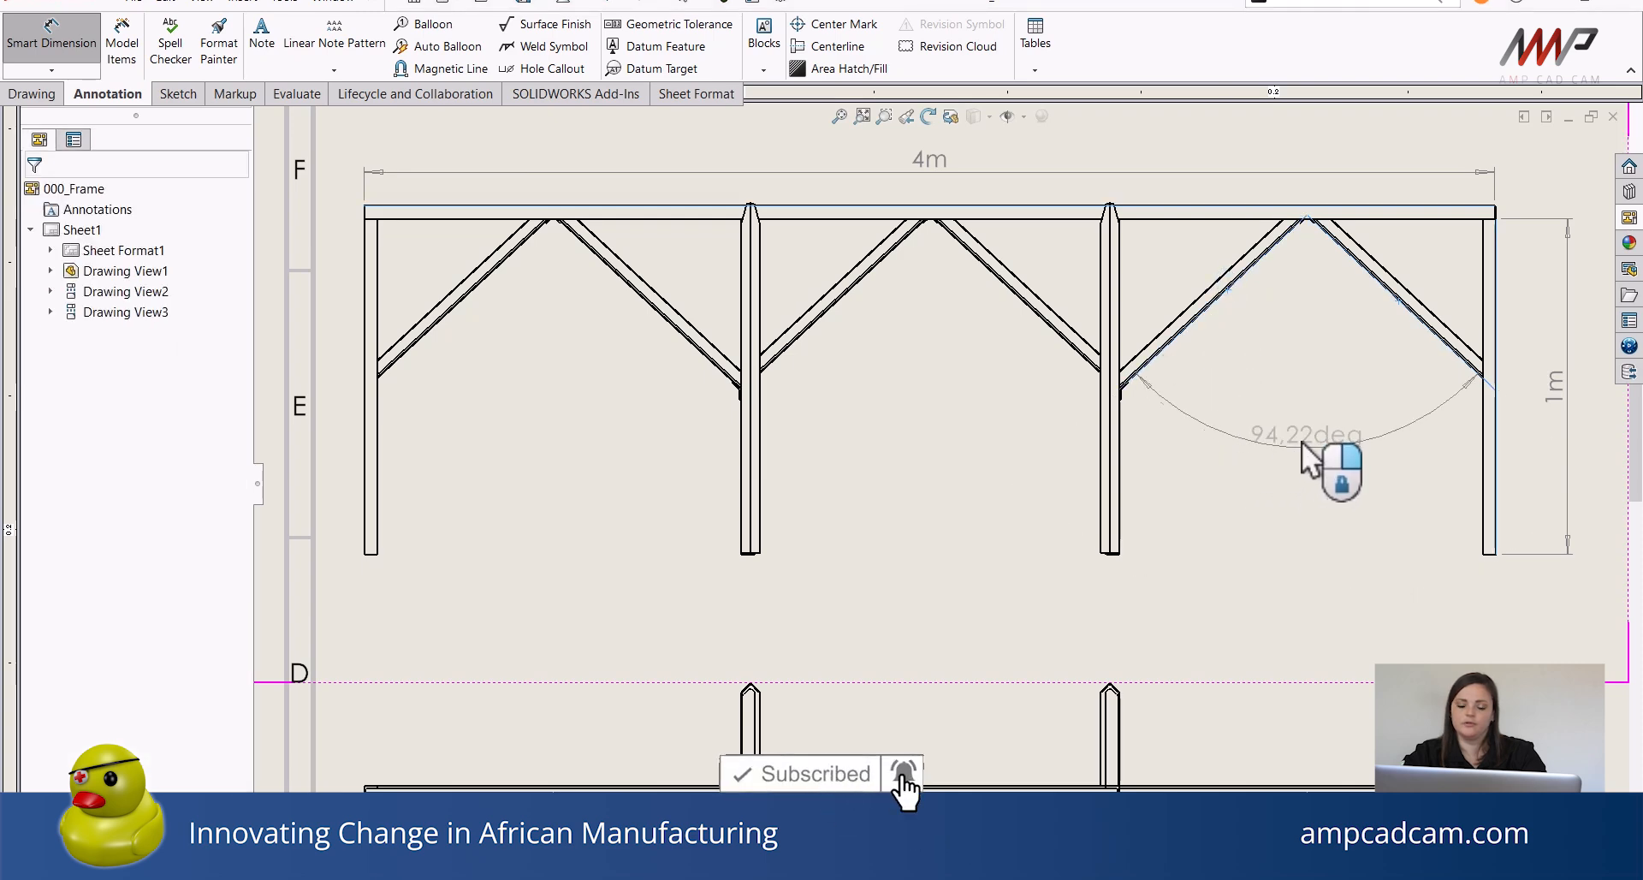
click(1317, 435)
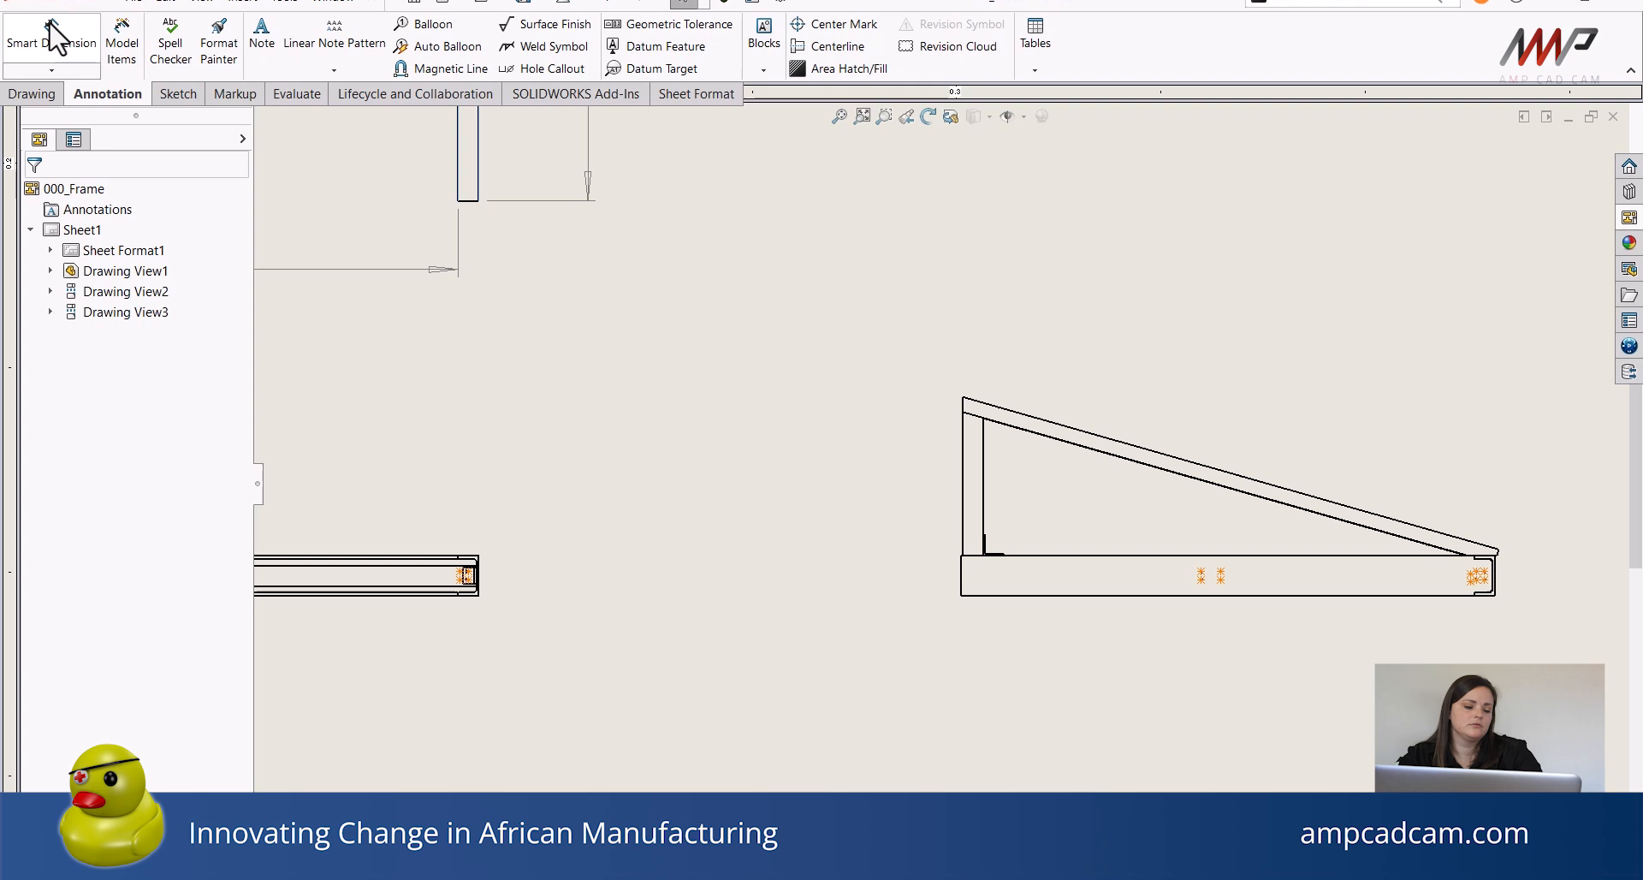
Dimension the angle between the side view's sloped rail and its base member, placing it above the view.
click(47, 33)
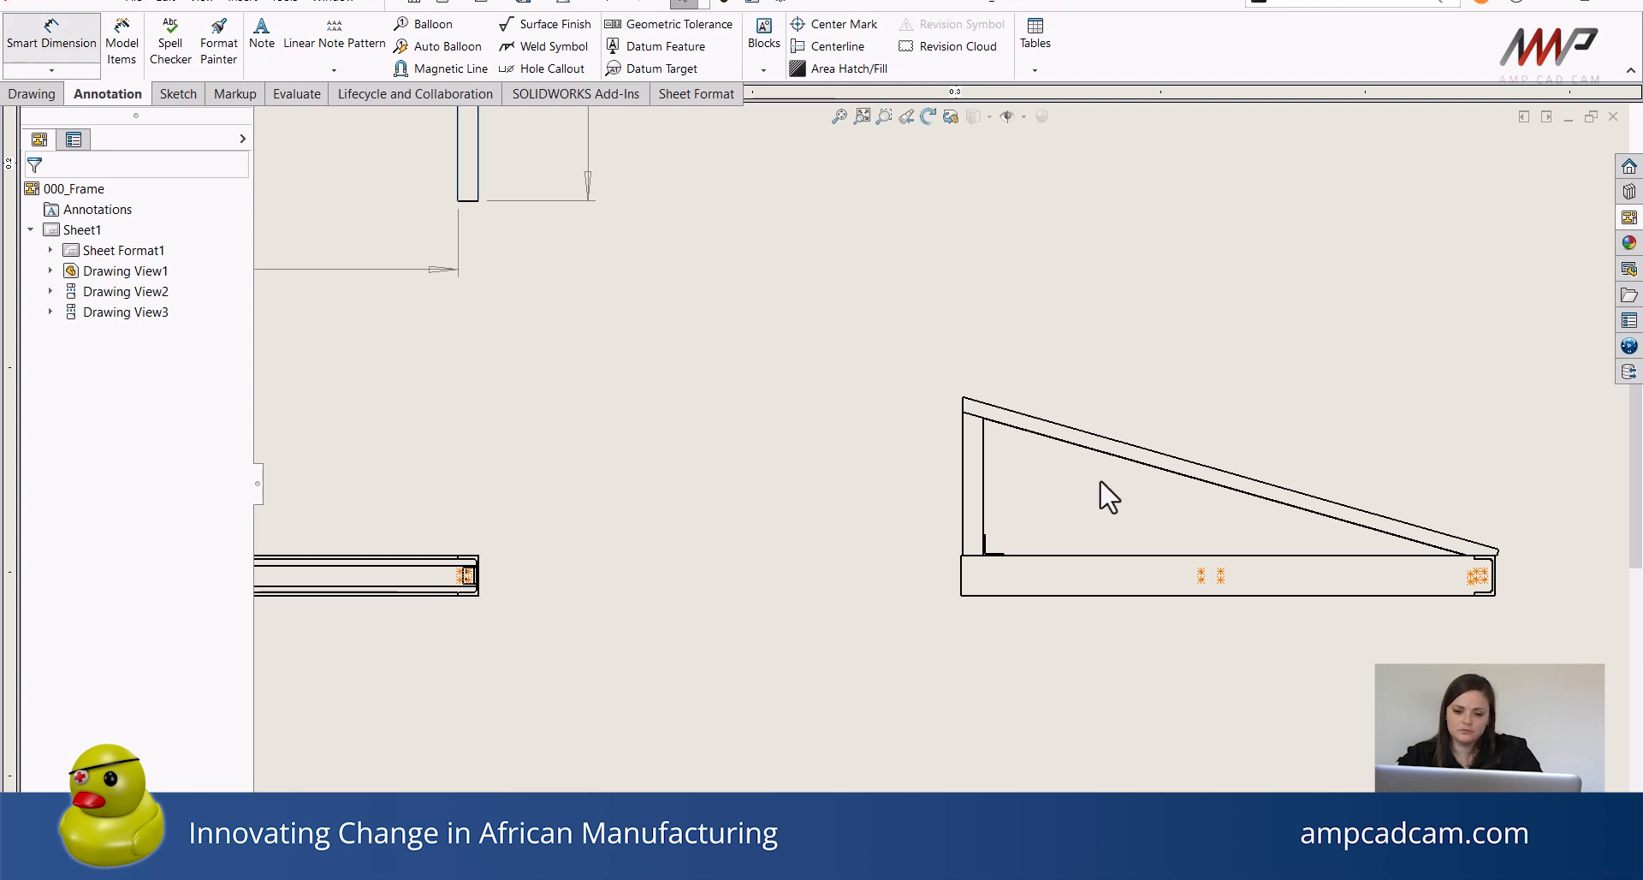
click(1110, 454)
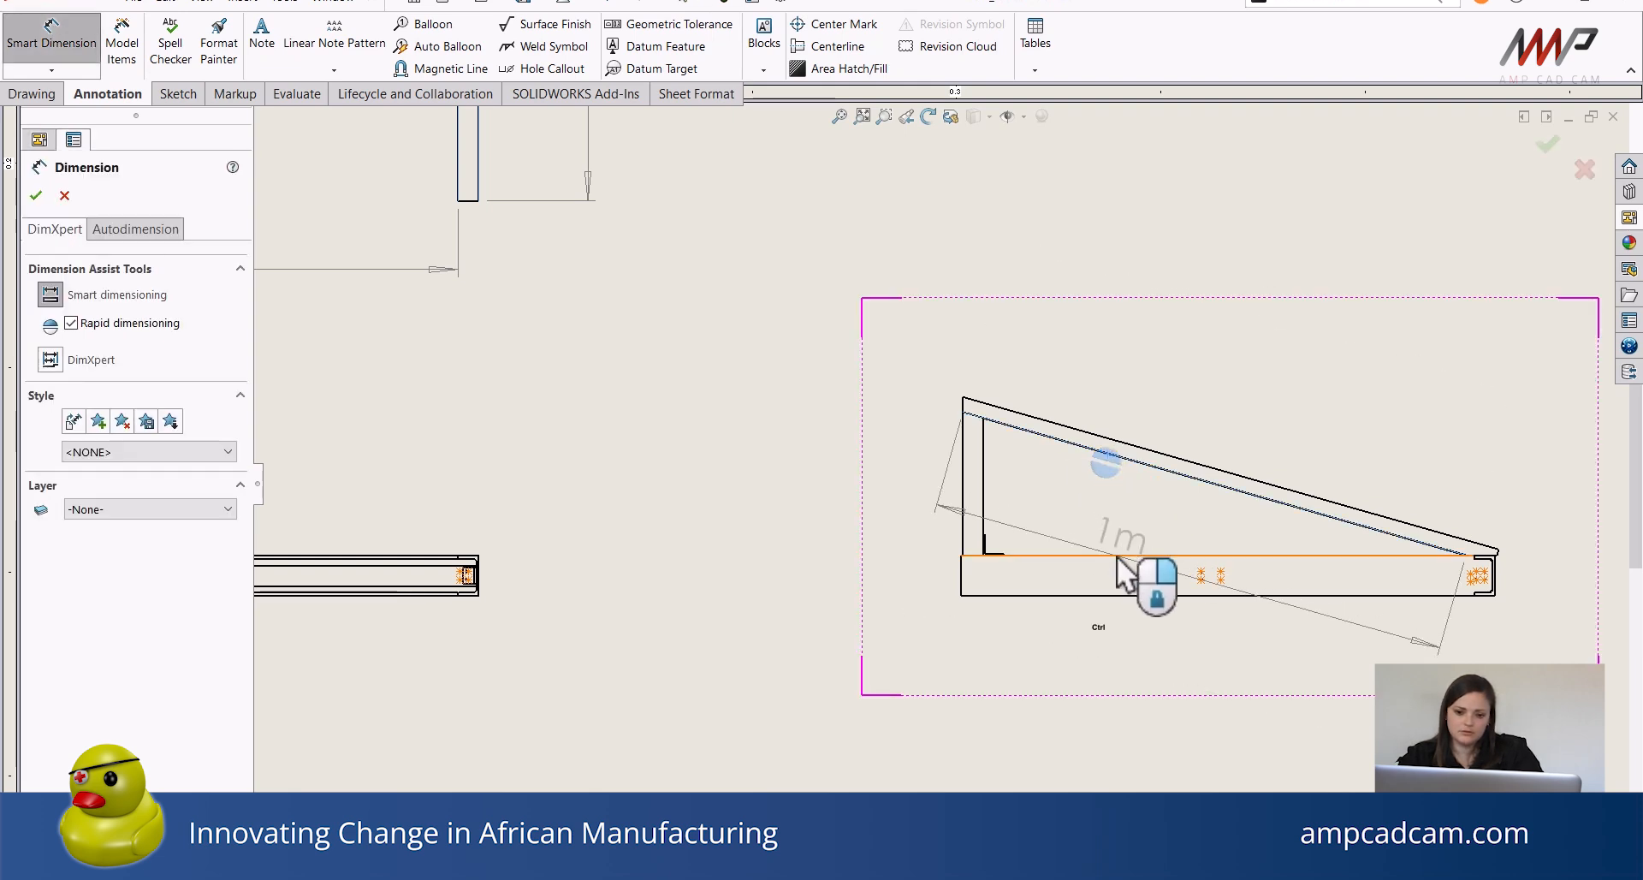
click(1117, 558)
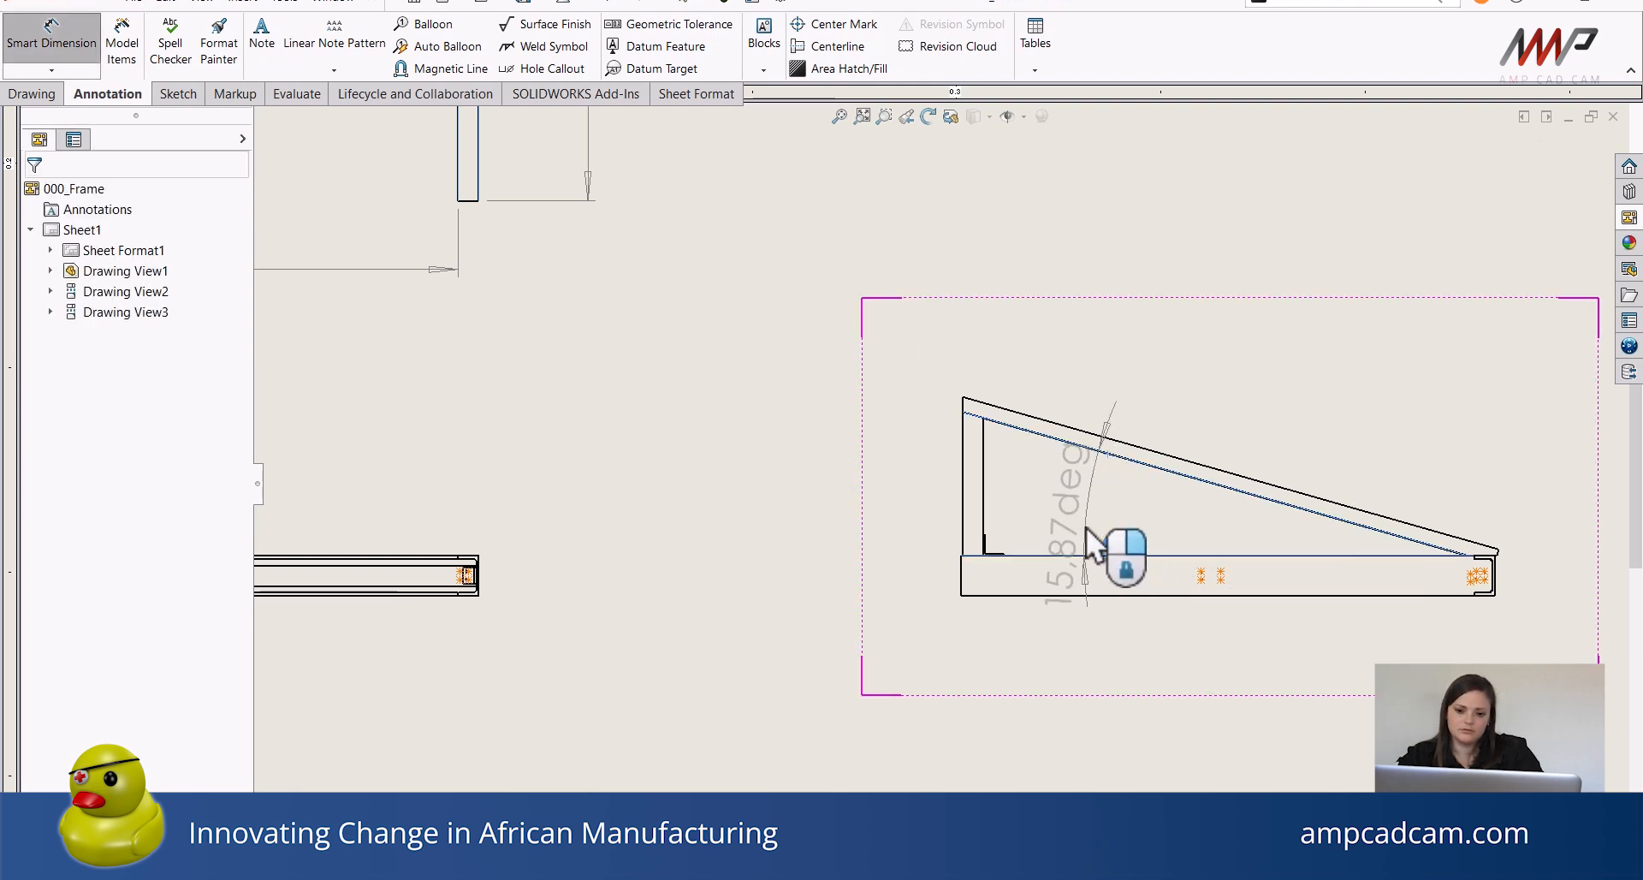
click(1090, 557)
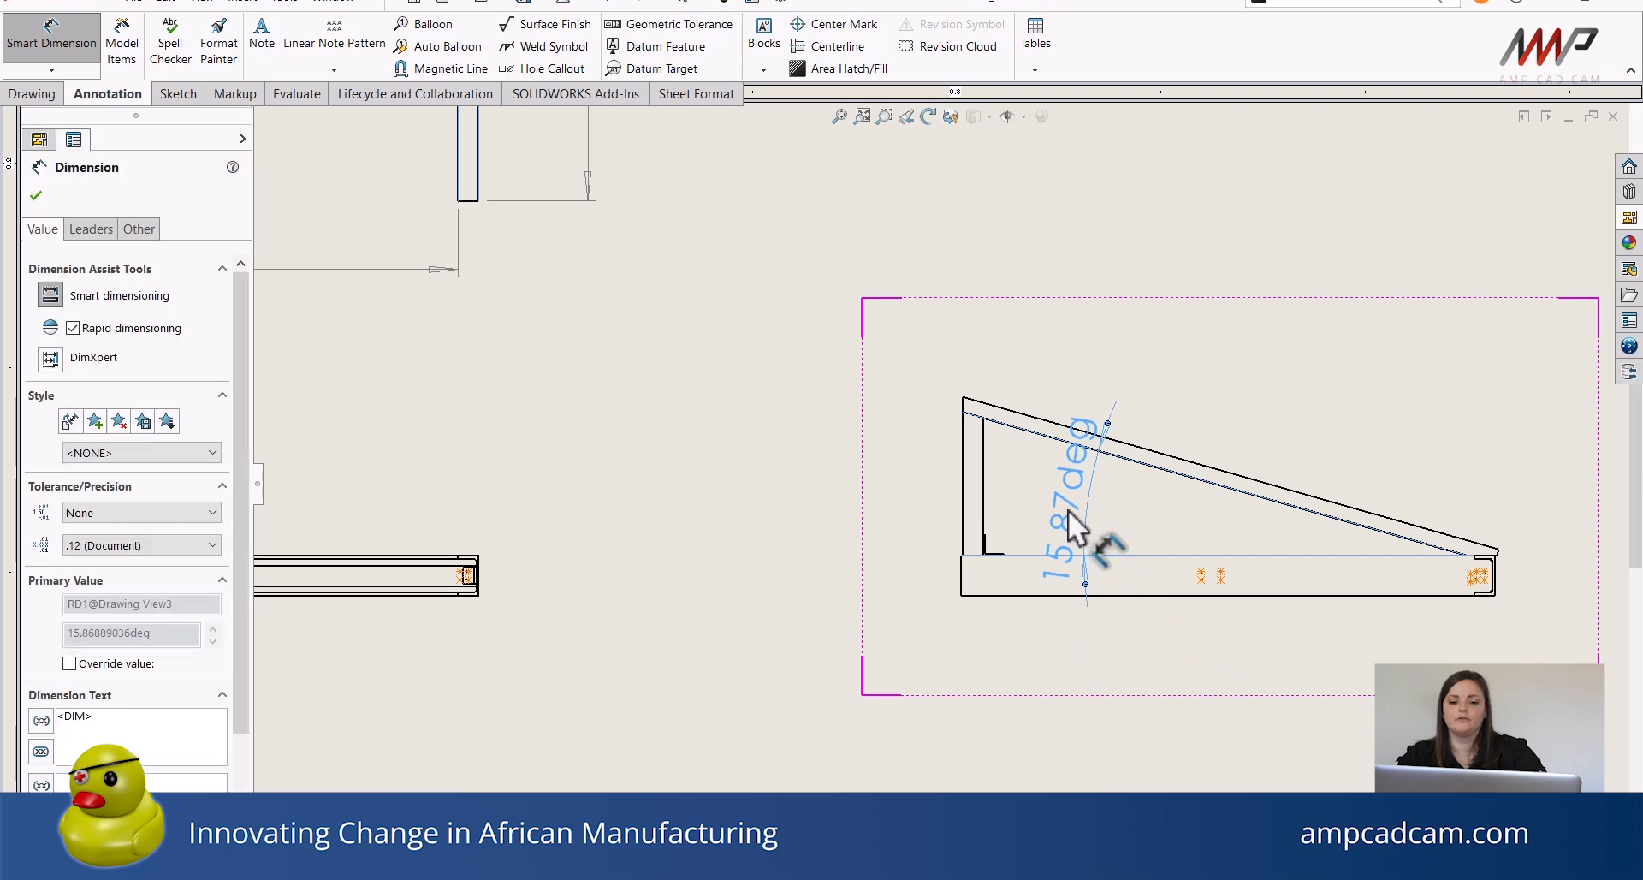
drag(1067, 511, 1111, 319)
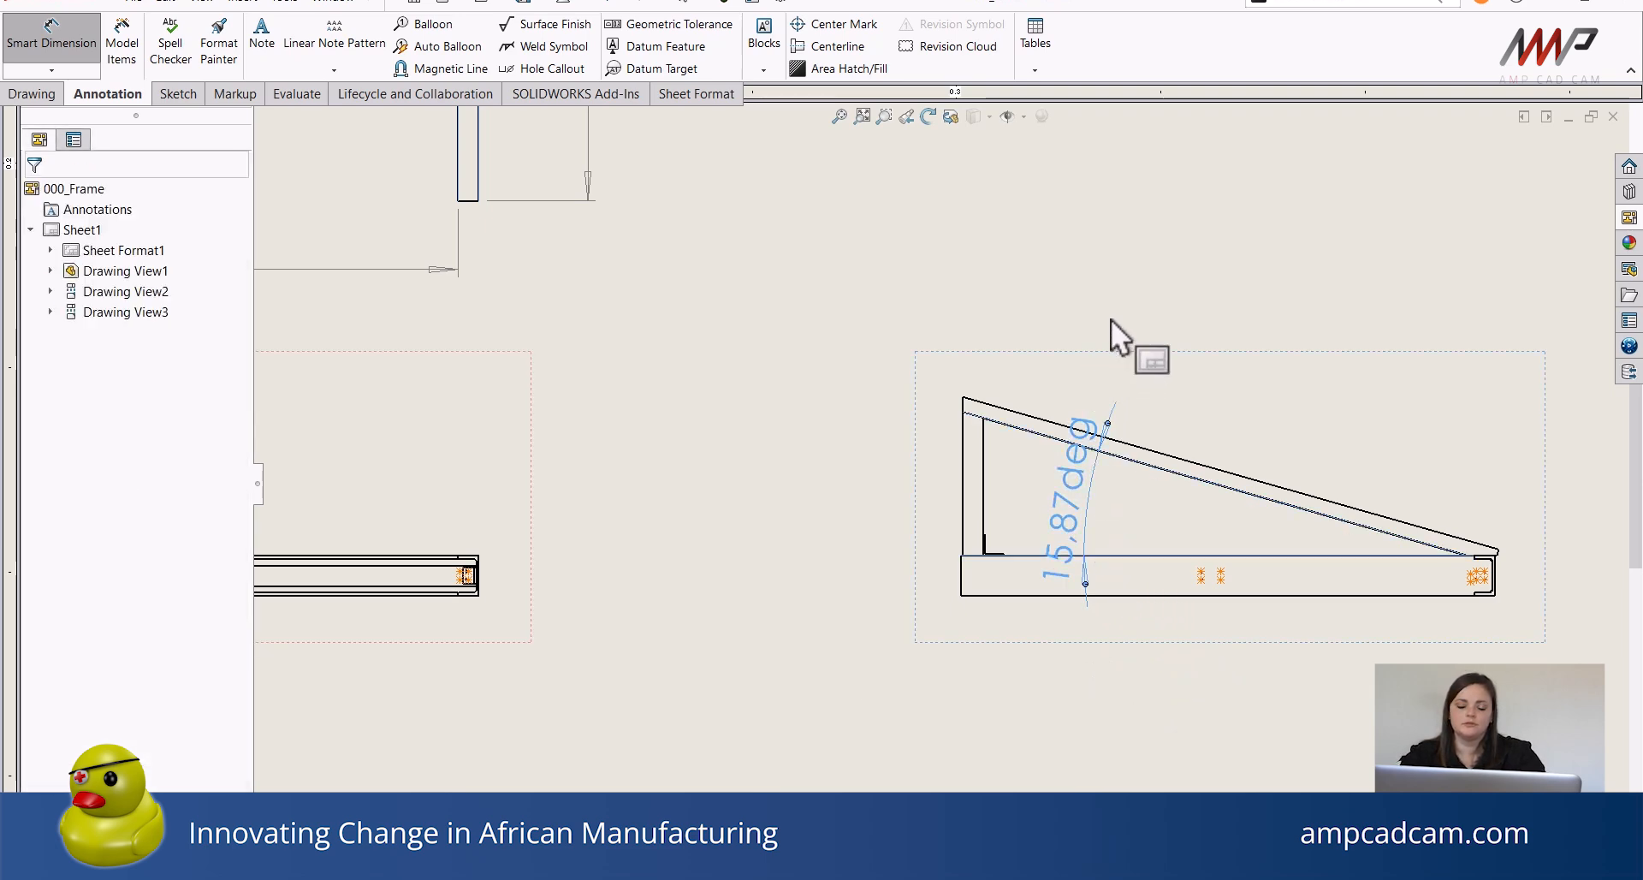
key(Escape)
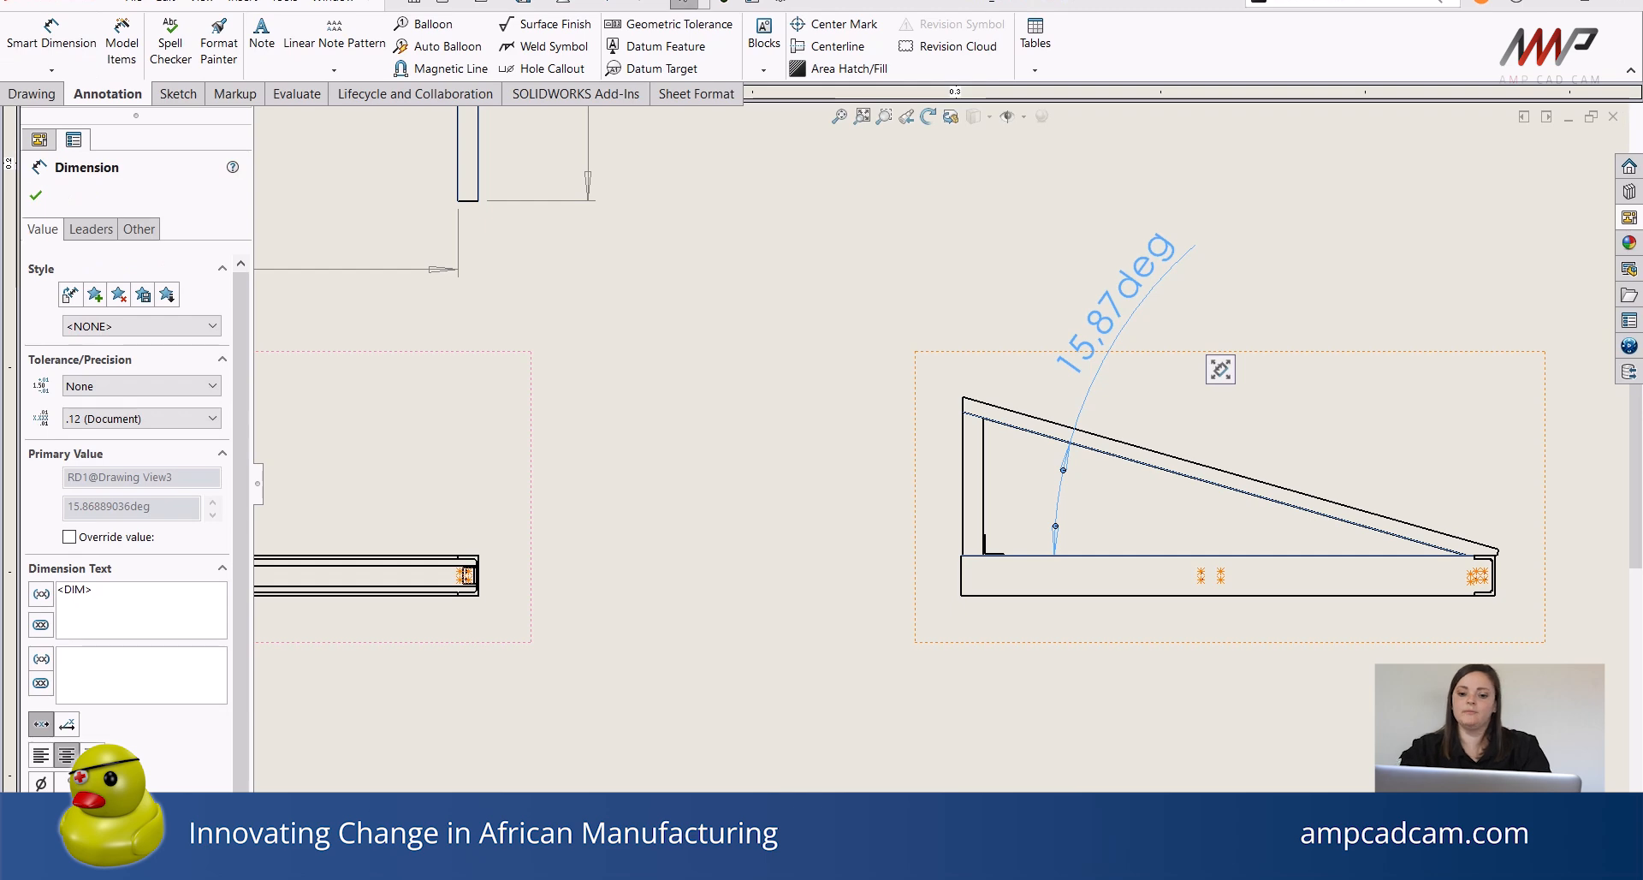
Move the side view down and to the right, clear of the top view's dimensions.
scroll(950, 591, up, 2)
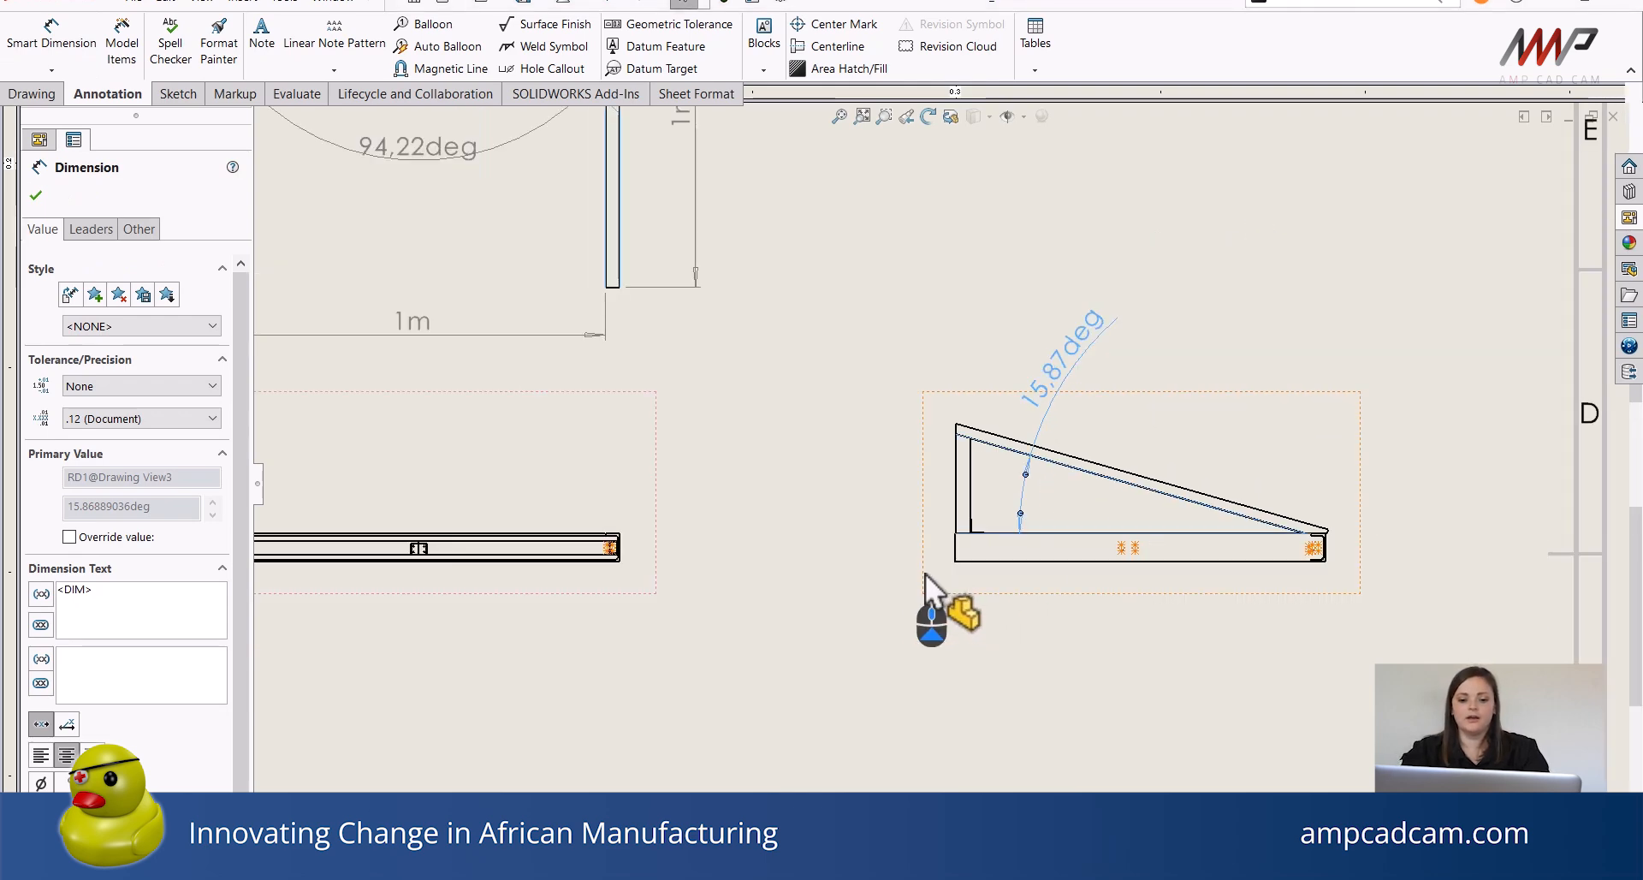
ctrl+middle_drag(890, 599, 983, 730)
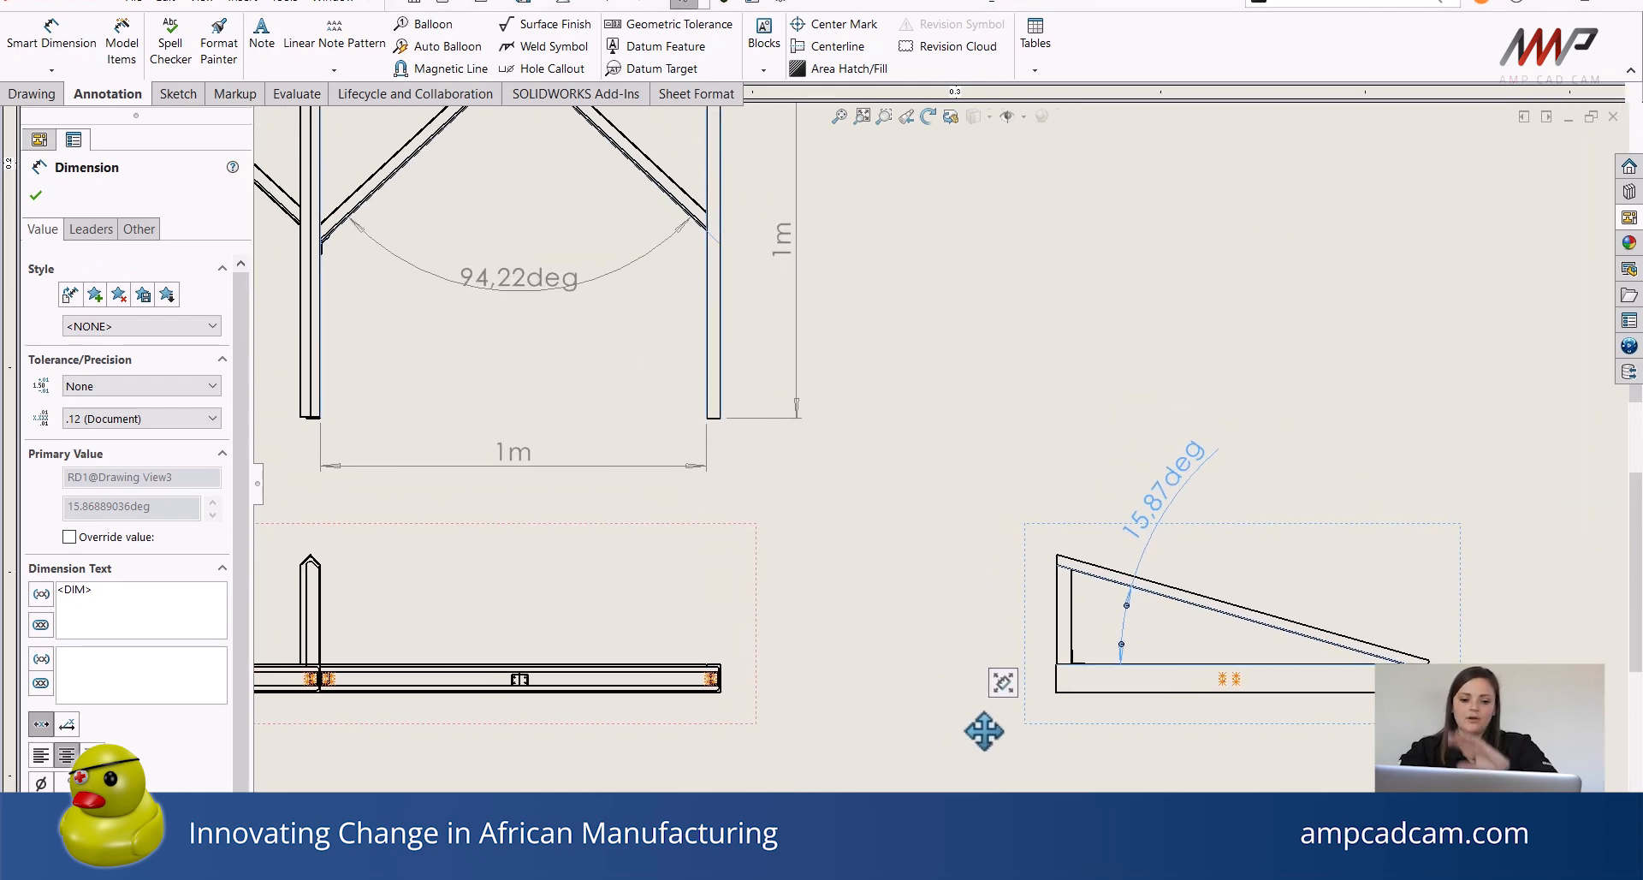
scroll(901, 557, up, 2)
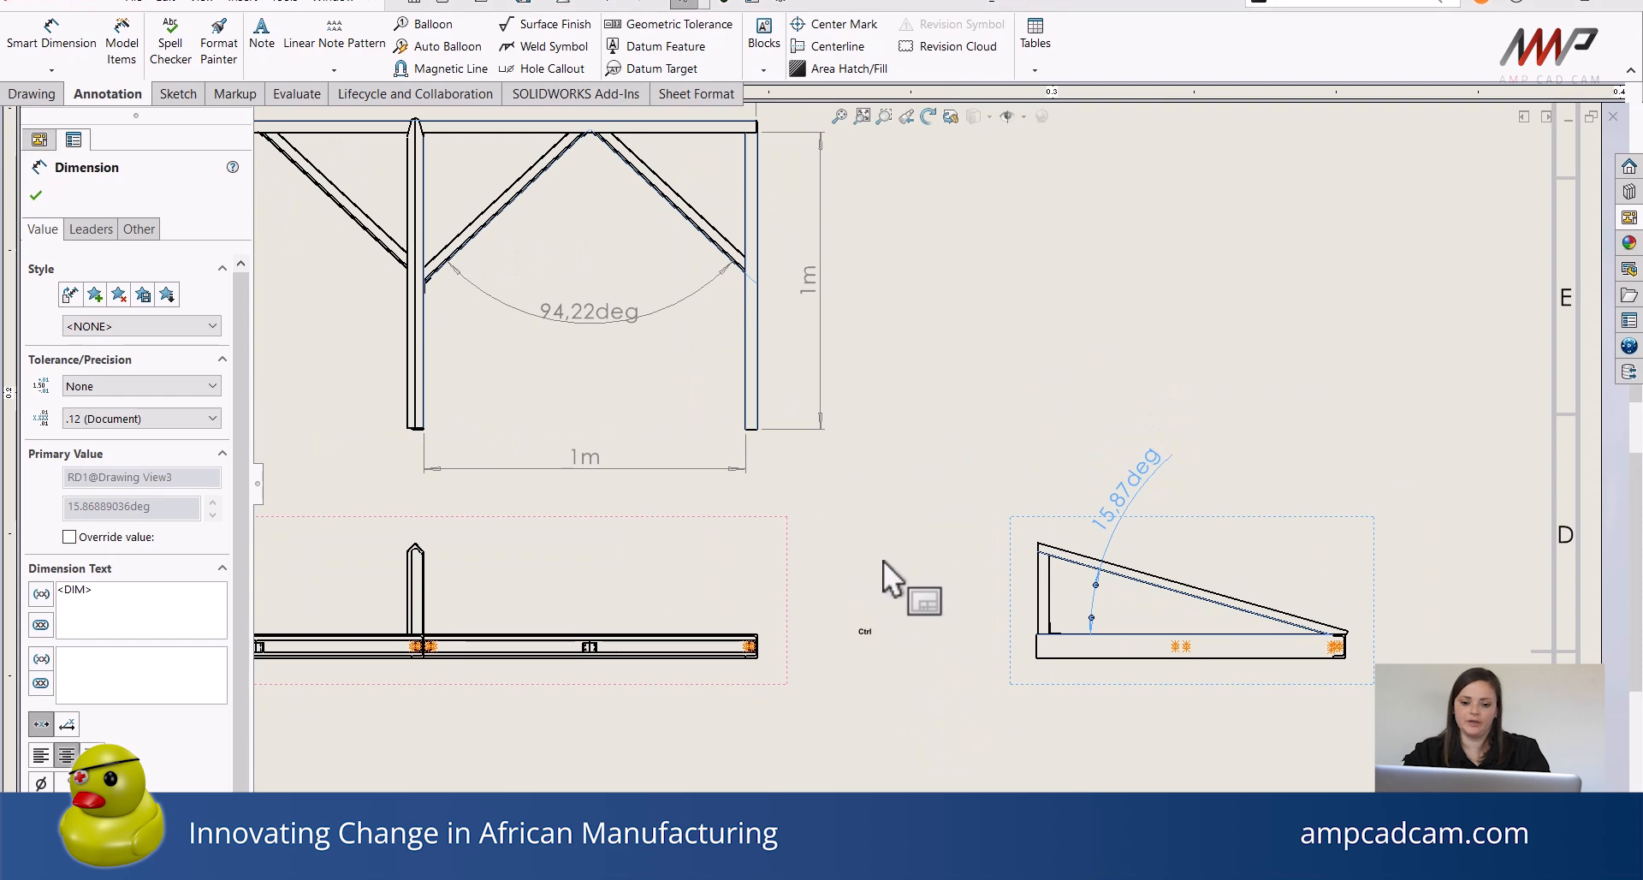
ctrl+middle_drag(1022, 645, 1157, 738)
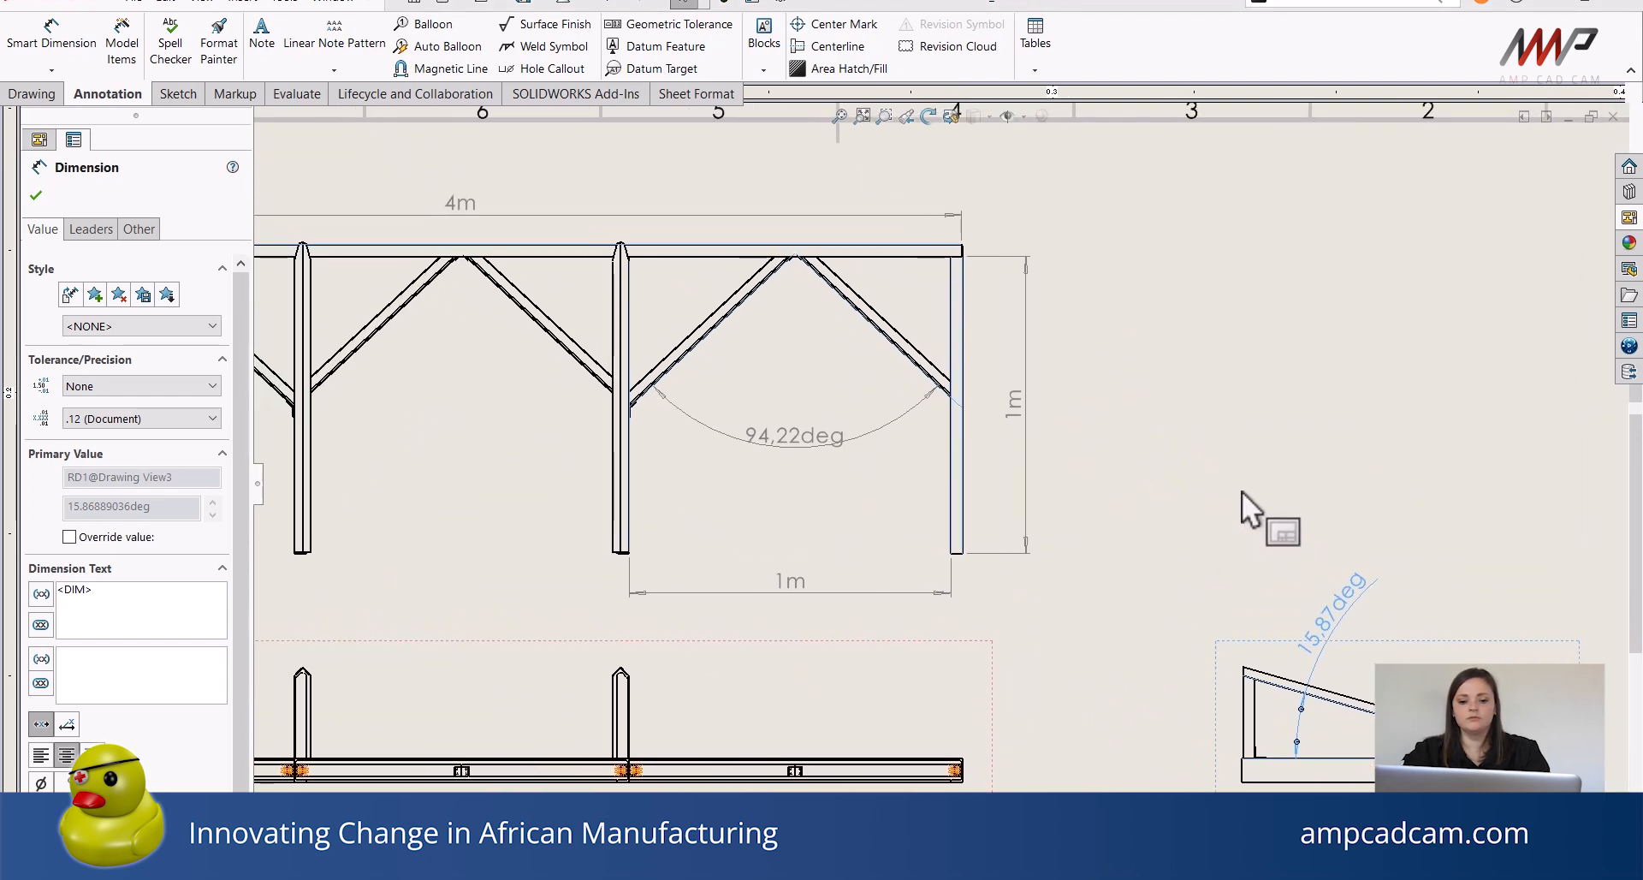
click(1178, 393)
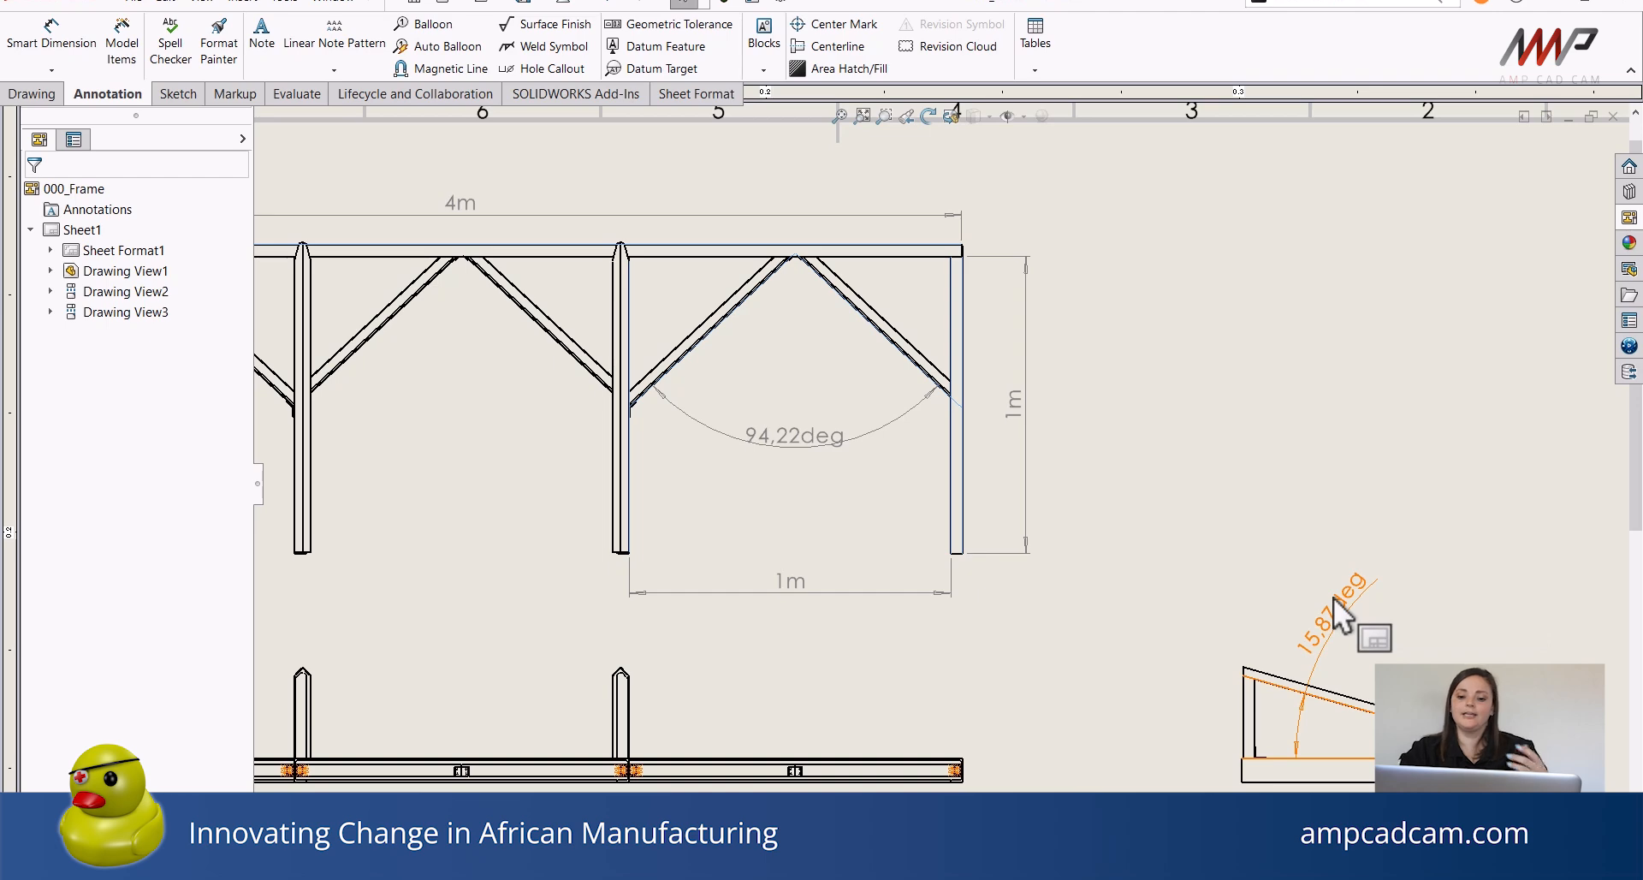
Append the text "Length" after the value of the top view's 4m overall length dimension.
click(677, 218)
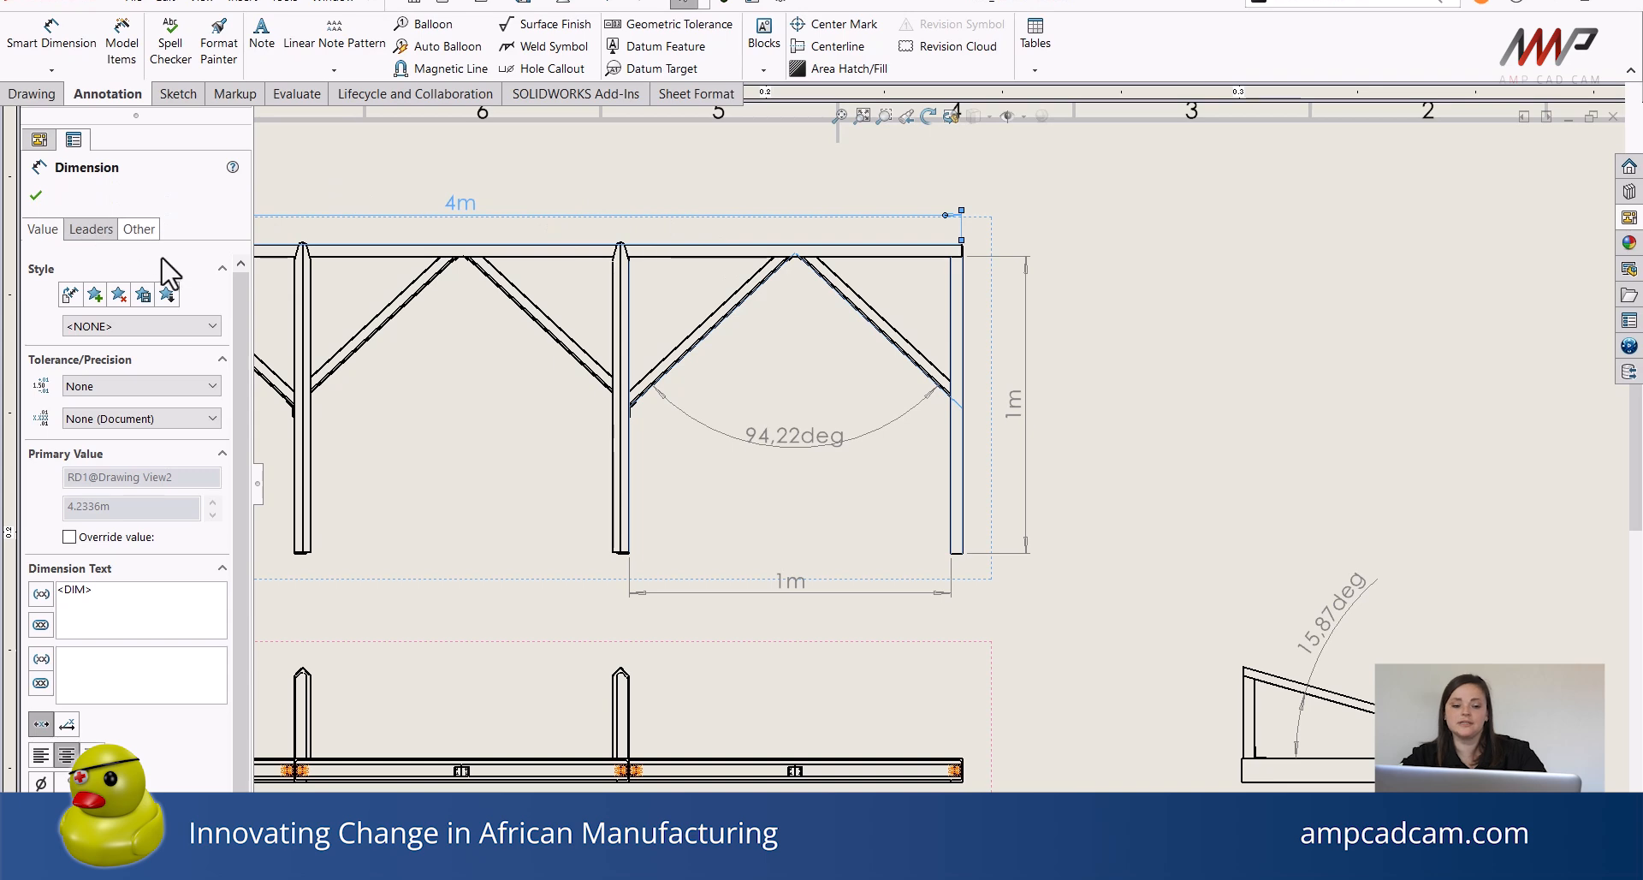
click(110, 229)
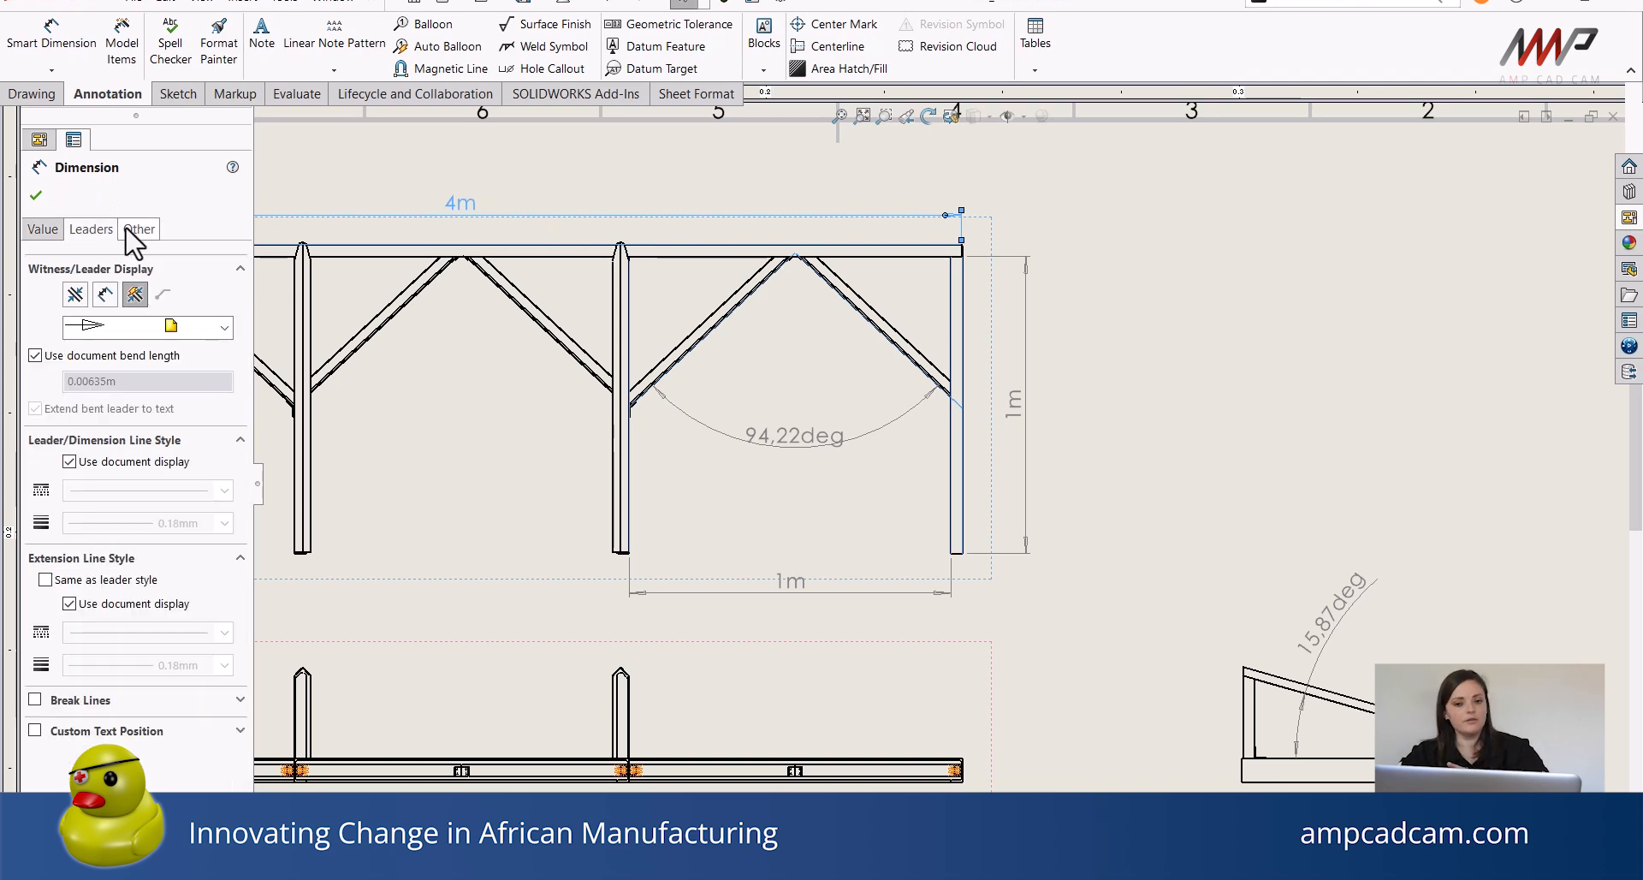
click(51, 231)
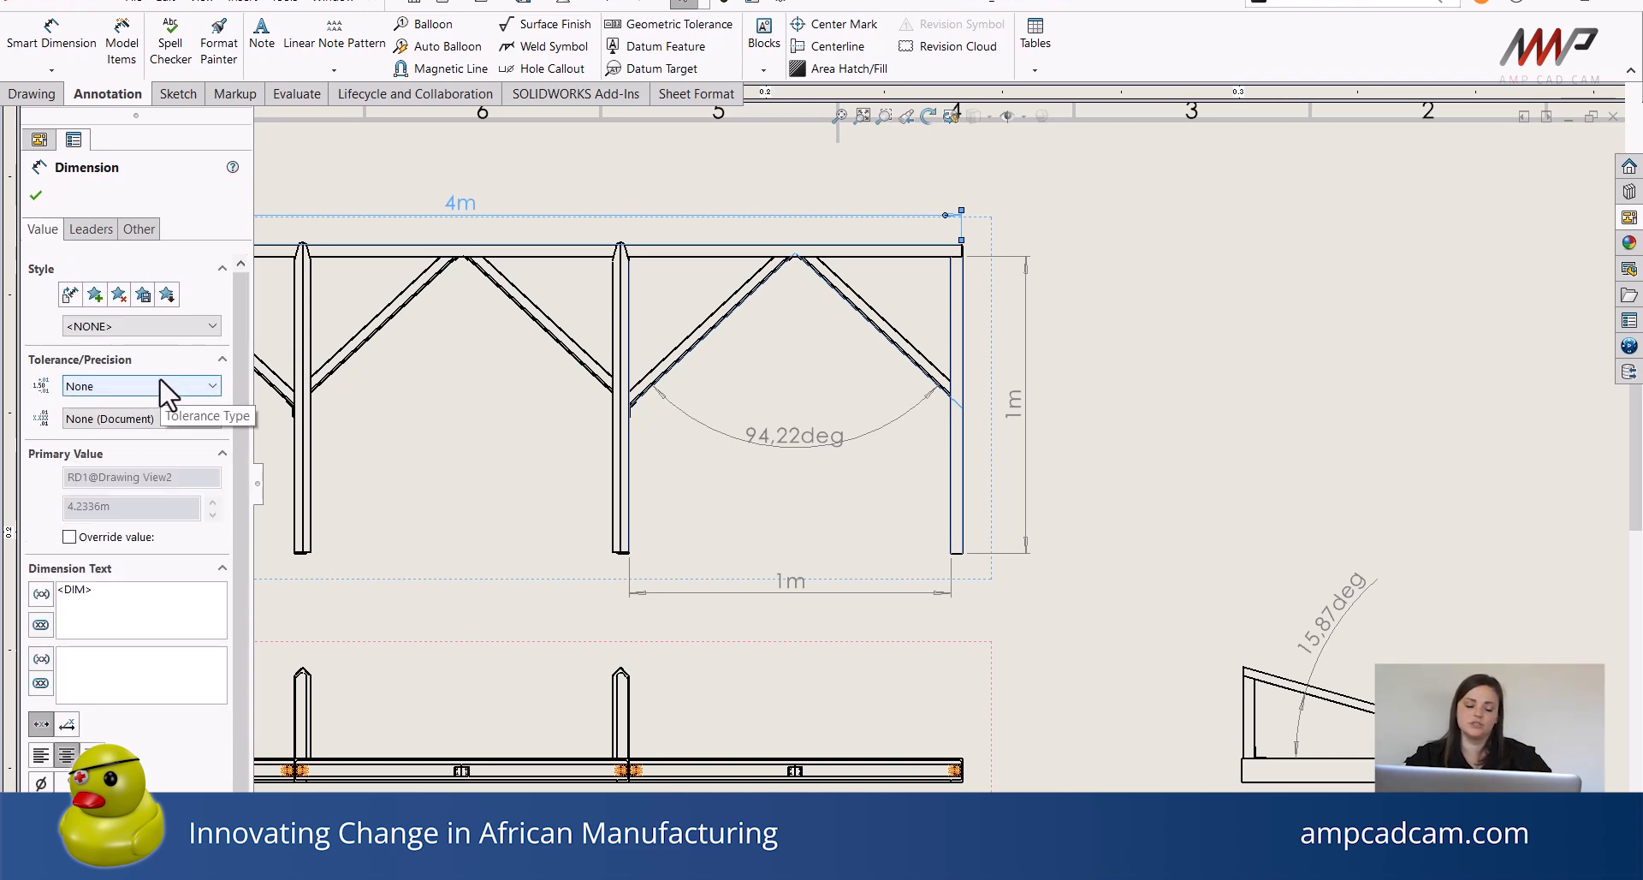
drag(236, 340, 249, 409)
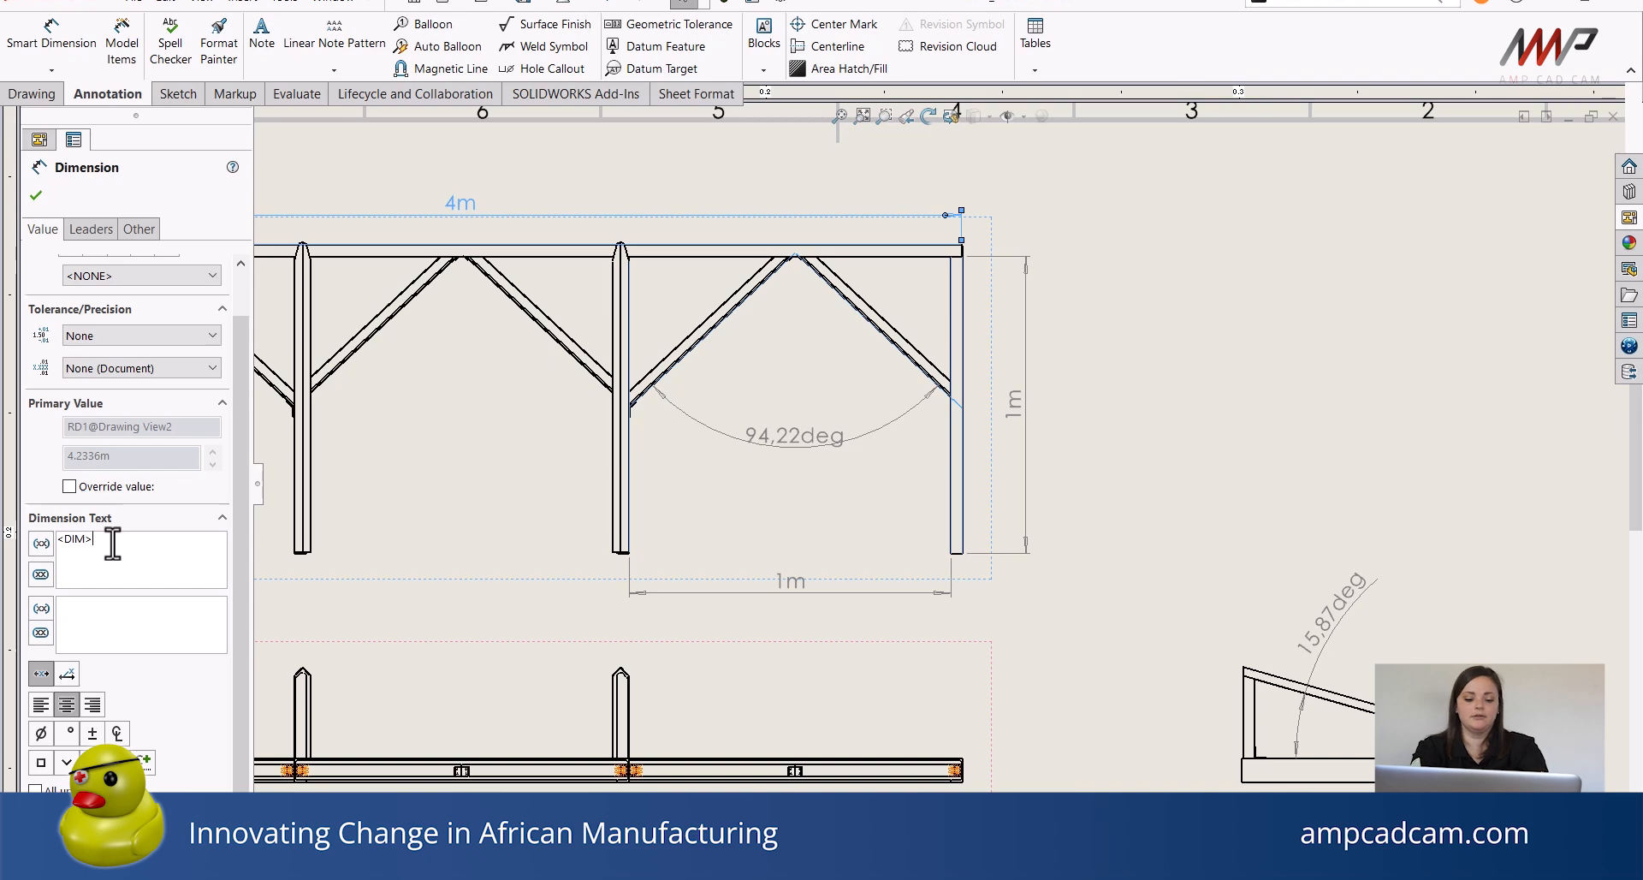
text(Lenght)
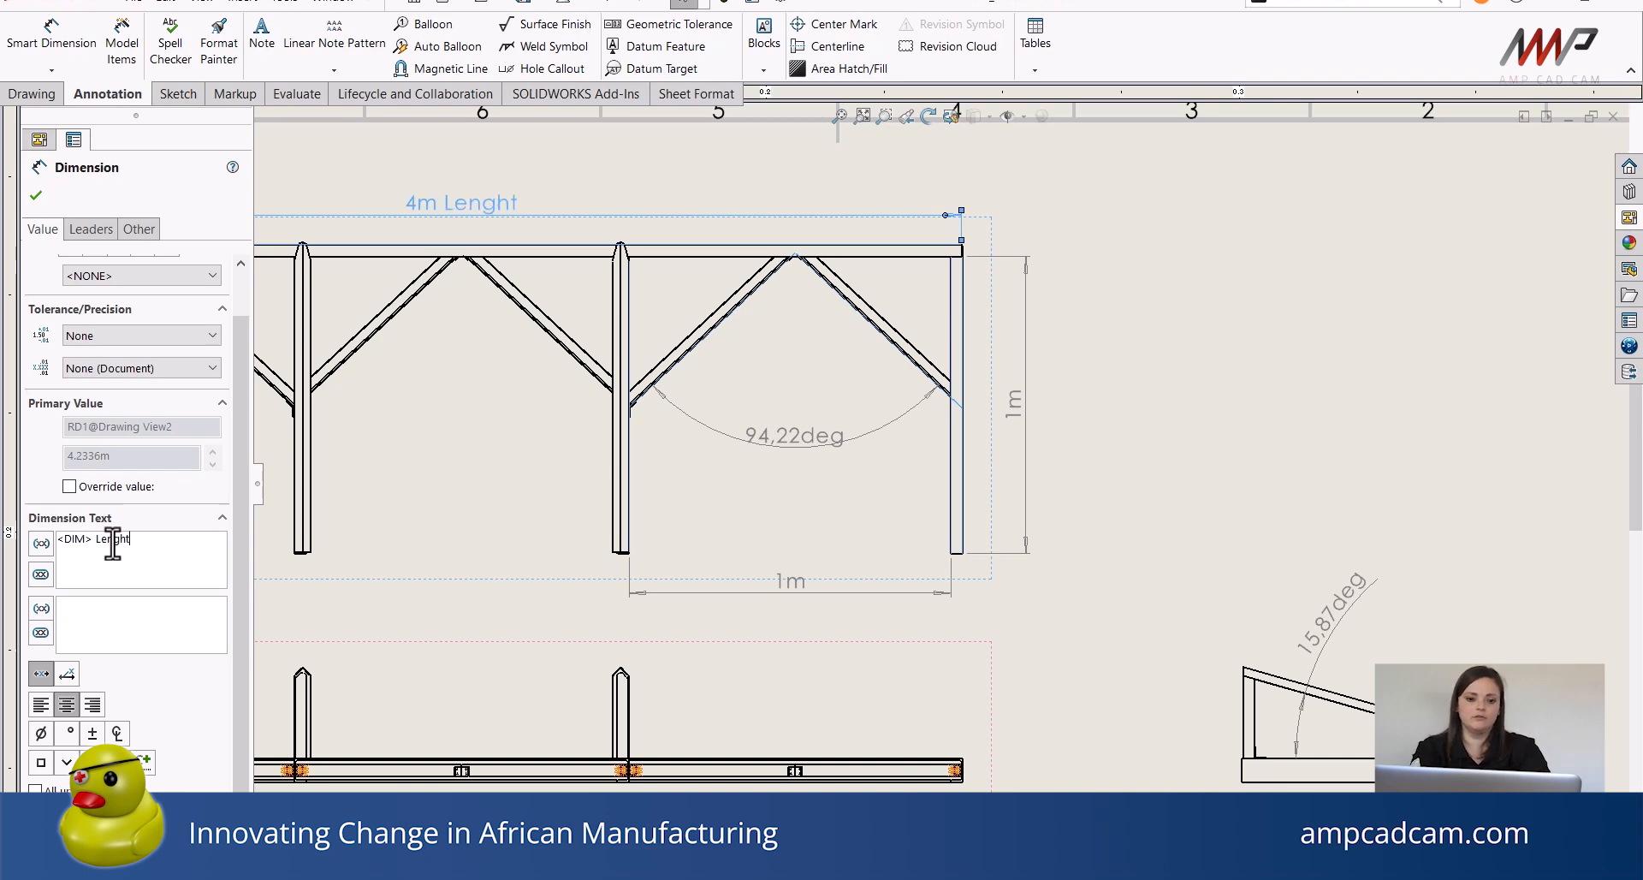
key(BackSpace)
key(BackSpace)
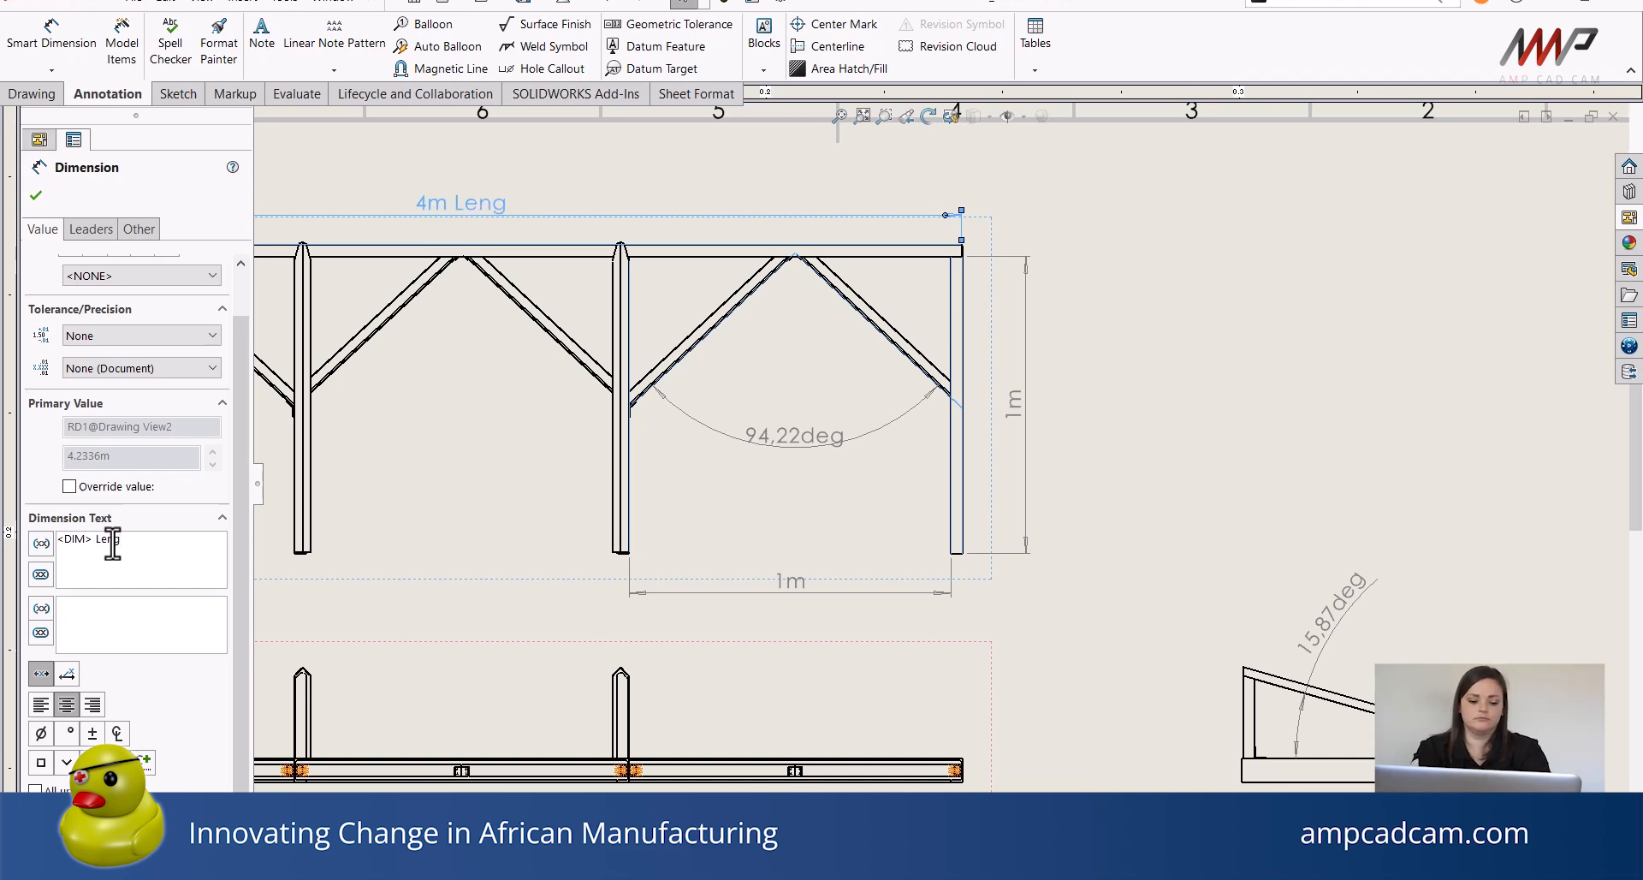
text(th)
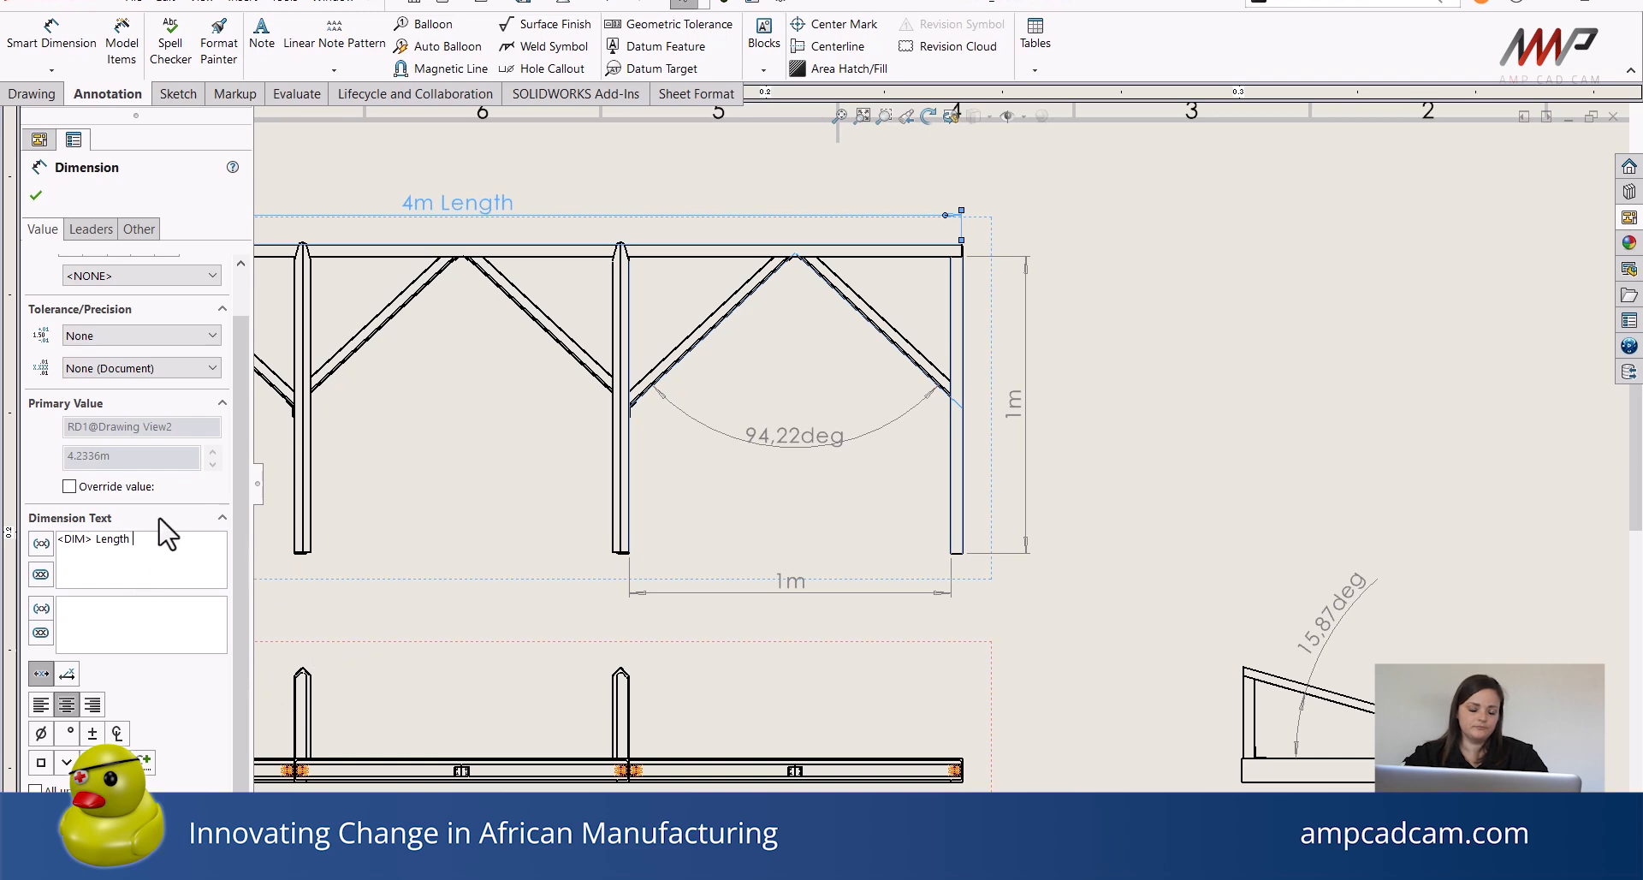
Select all the sheet's dimensions together and assign them to the FORMAT layer.
click(84, 235)
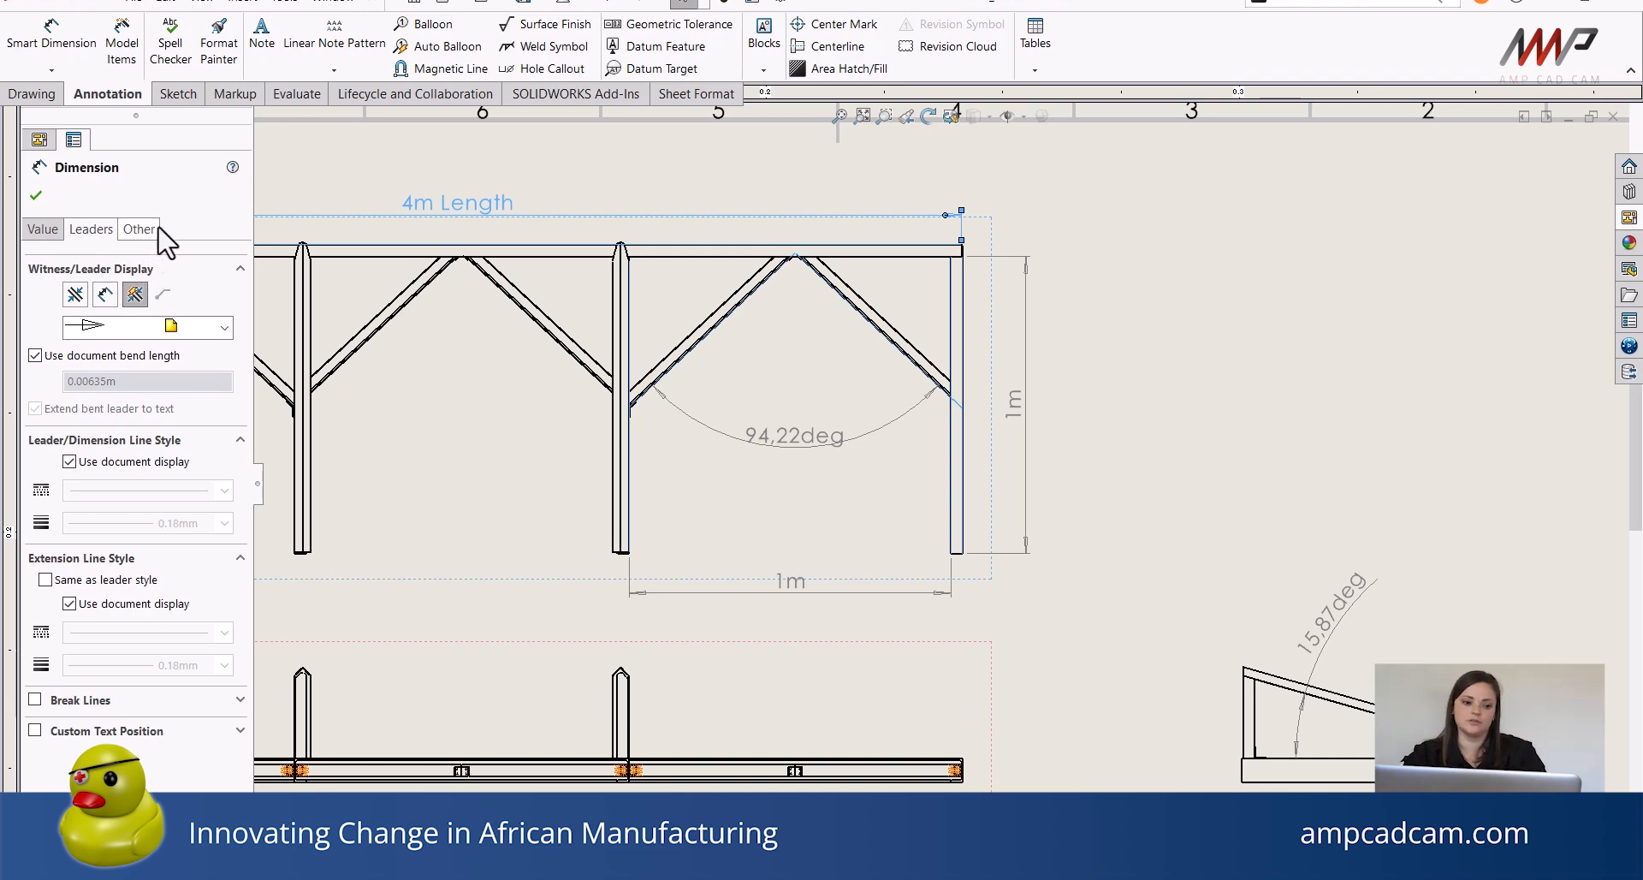
ctrl+click(1008, 408)
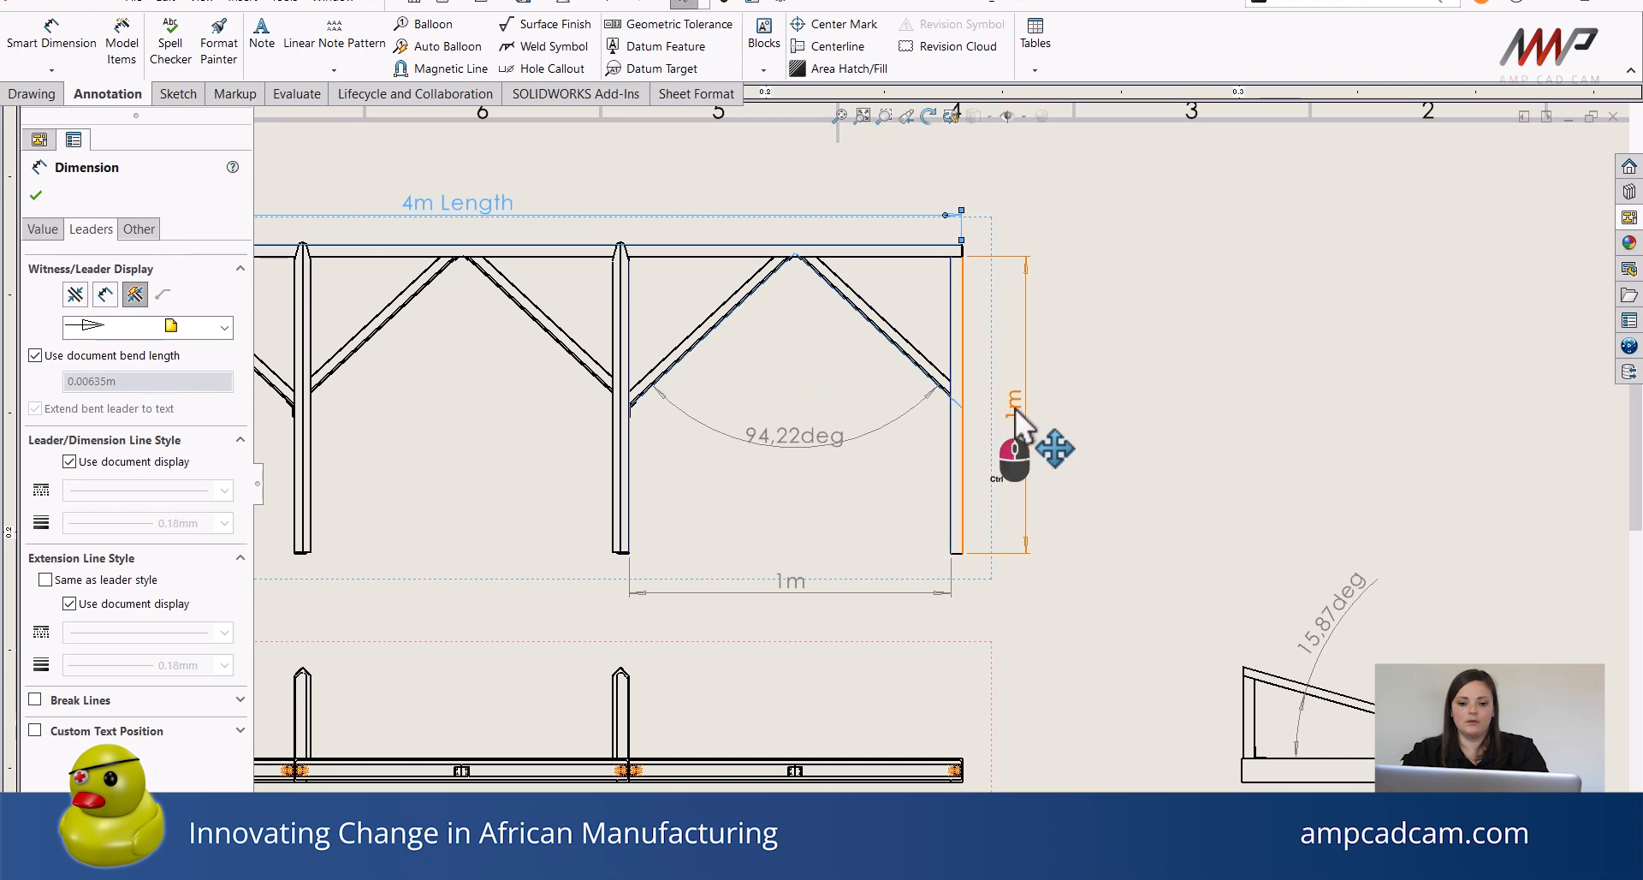
ctrl+click(815, 433)
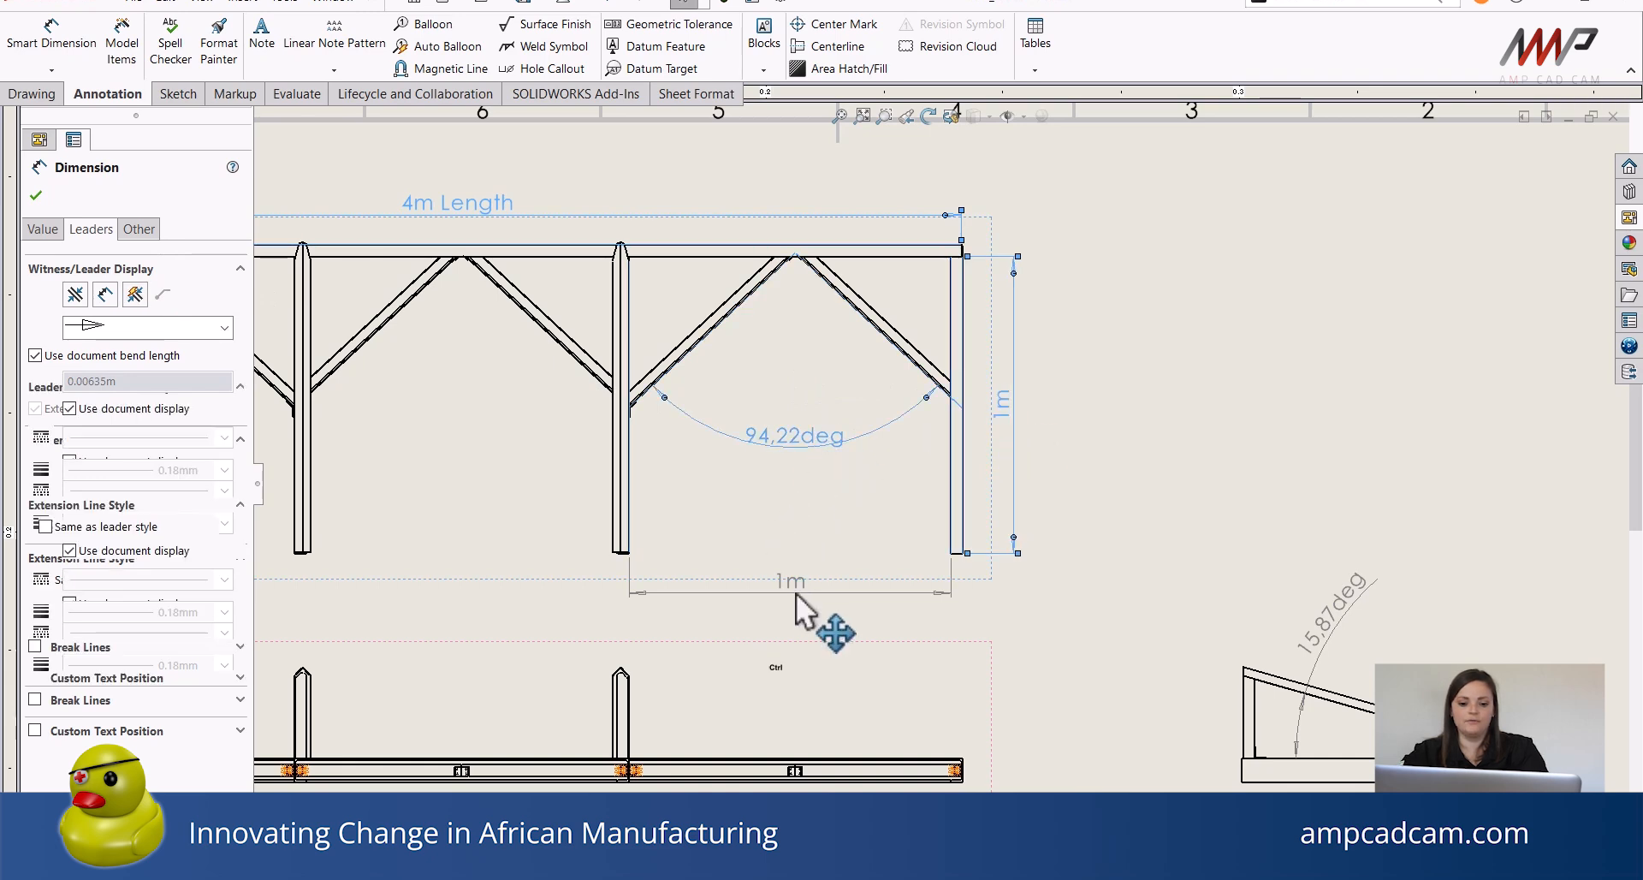
ctrl+click(792, 584)
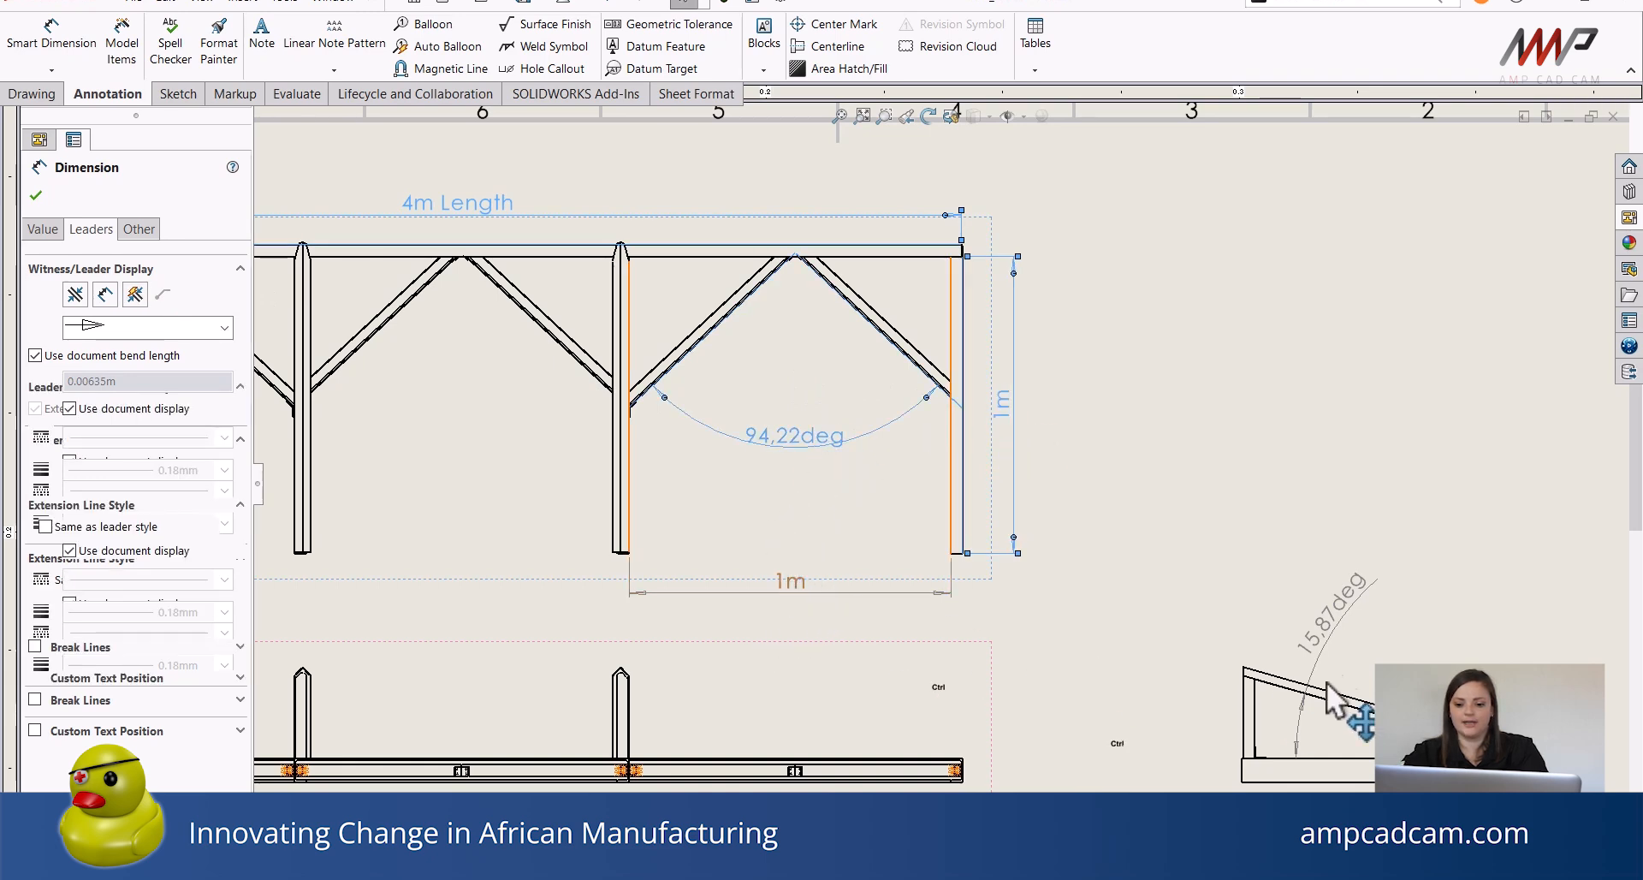
ctrl+click(1330, 633)
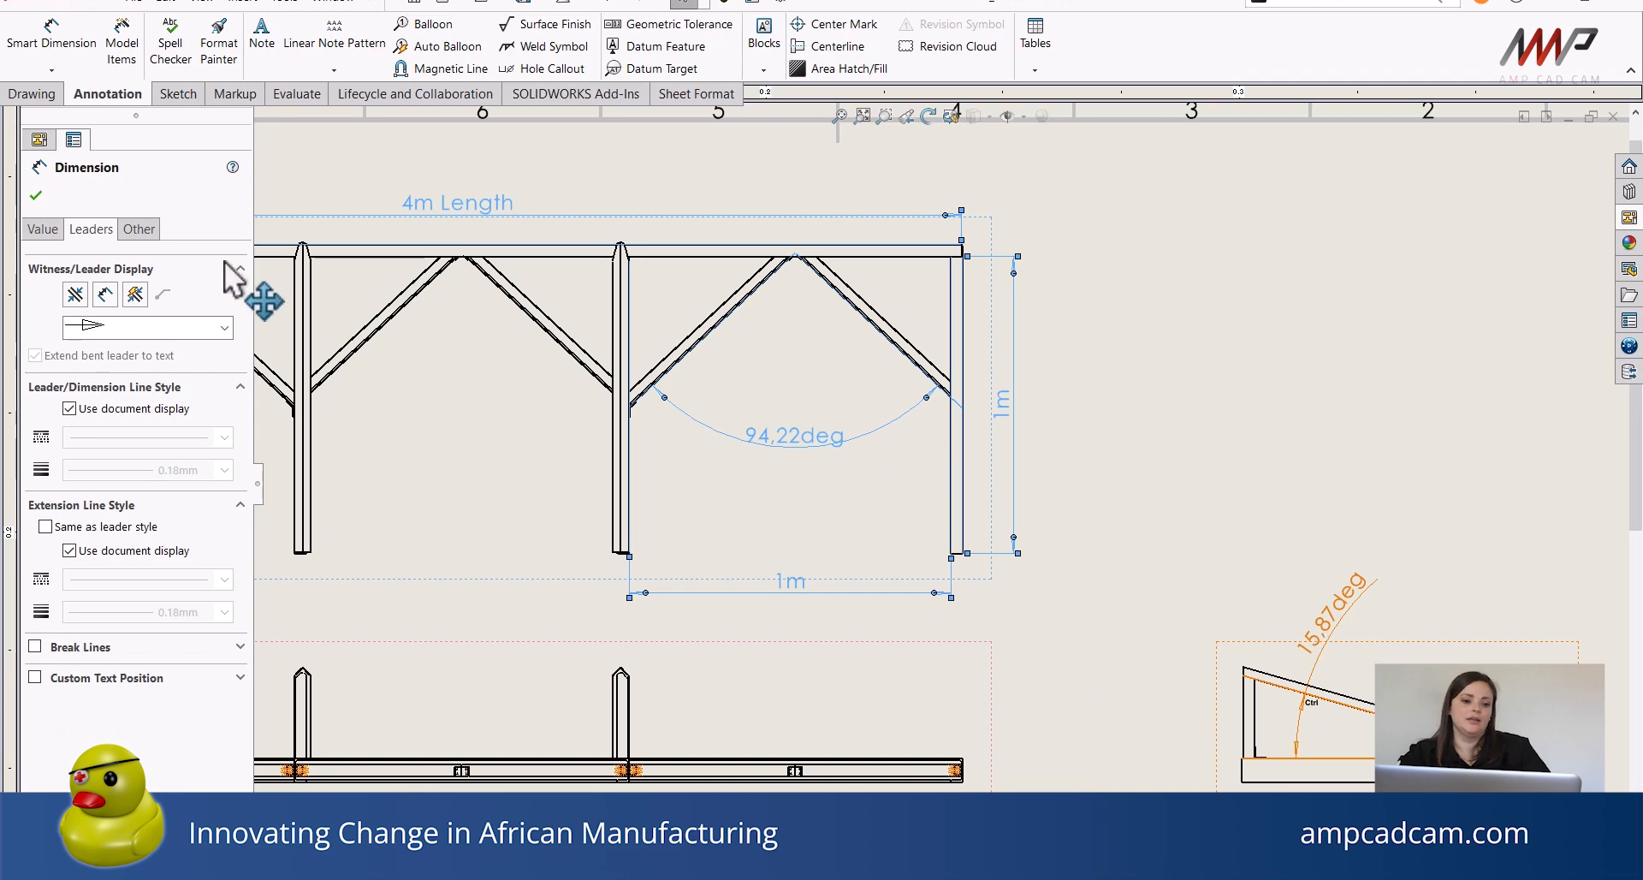
click(139, 236)
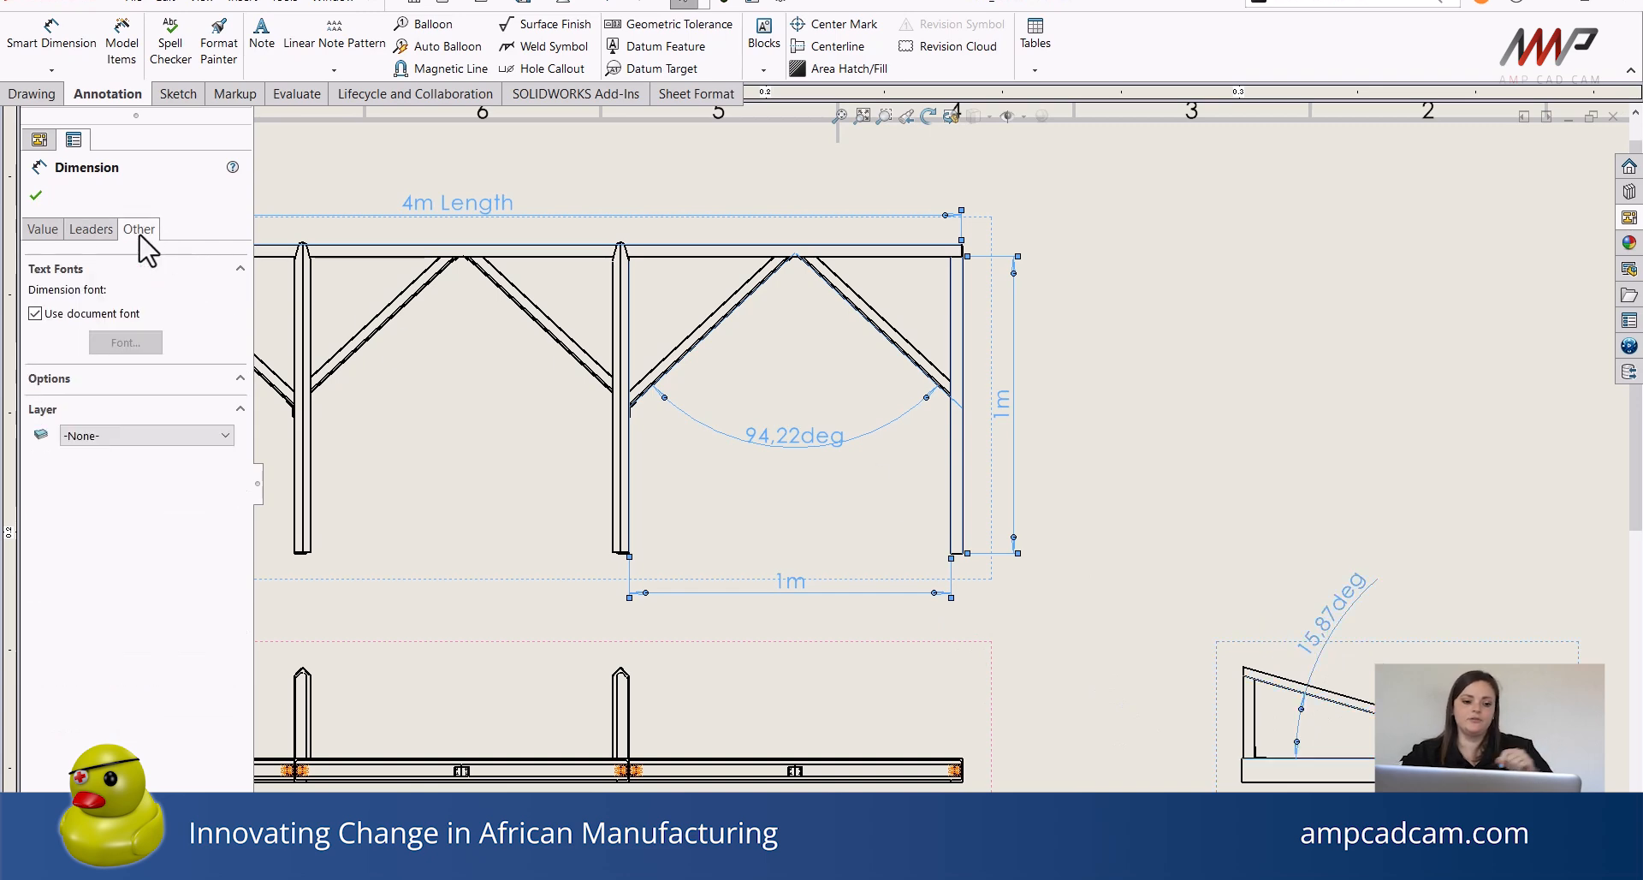
click(96, 435)
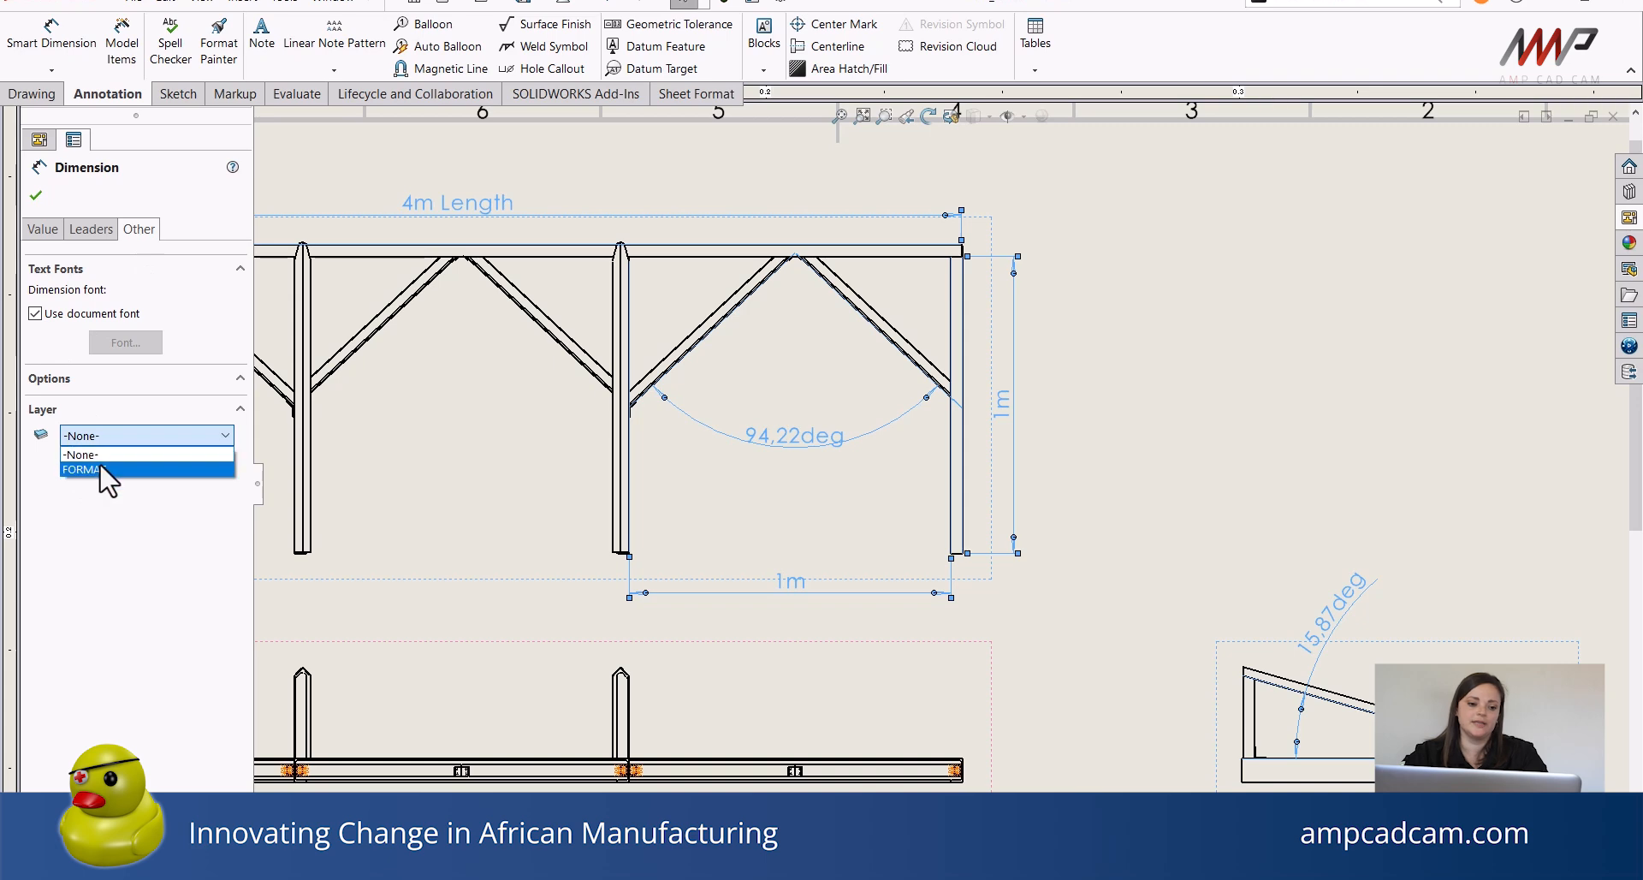
click(95, 469)
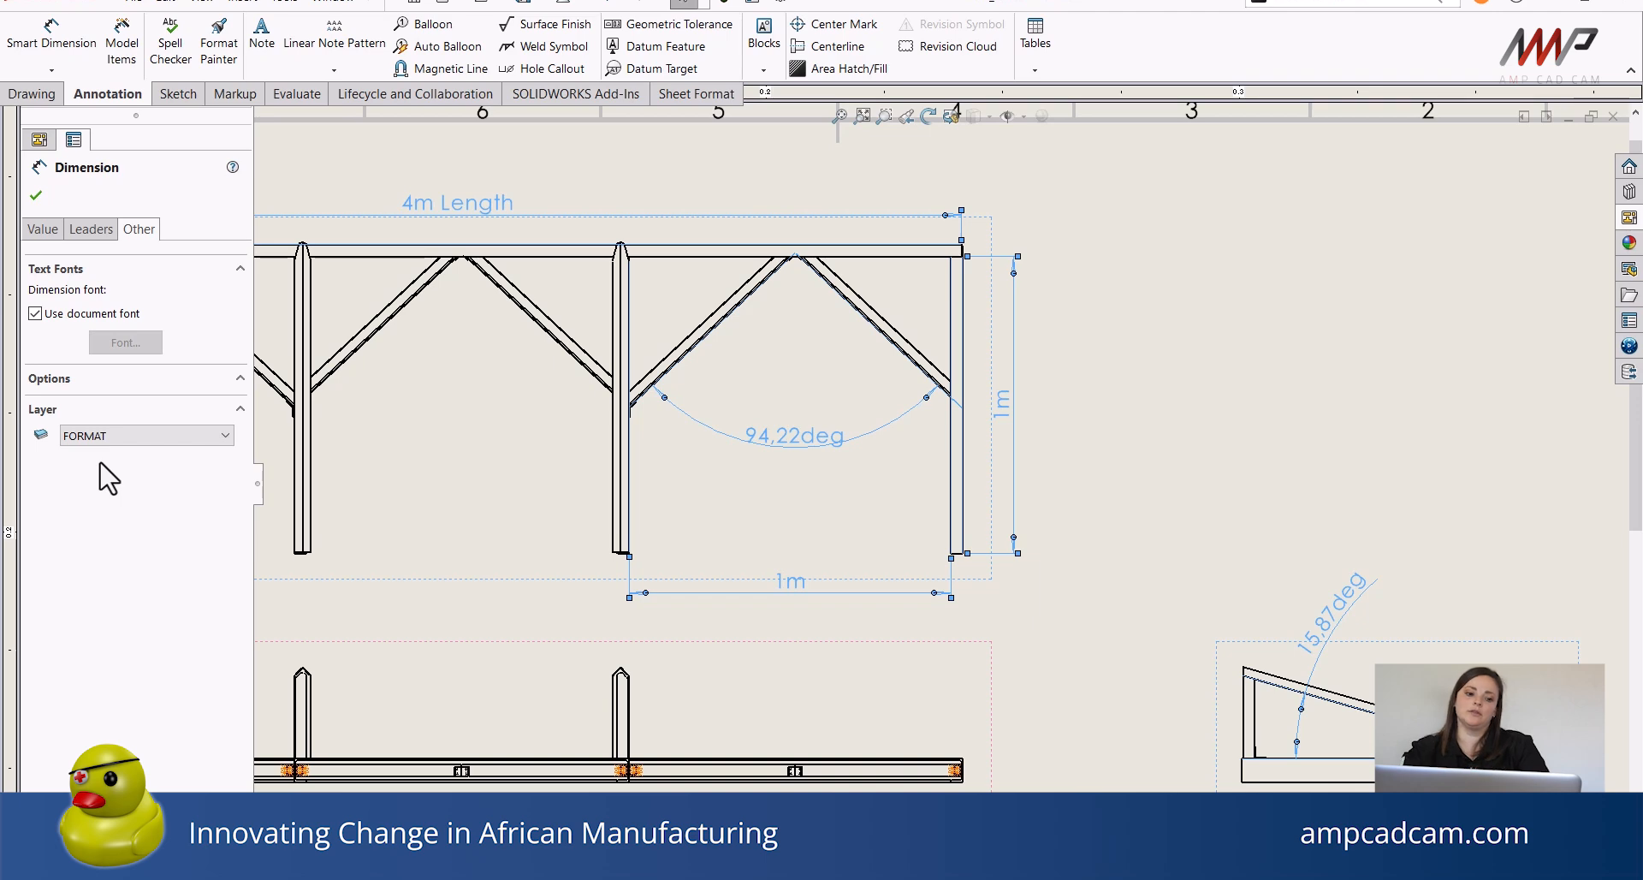
click(36, 197)
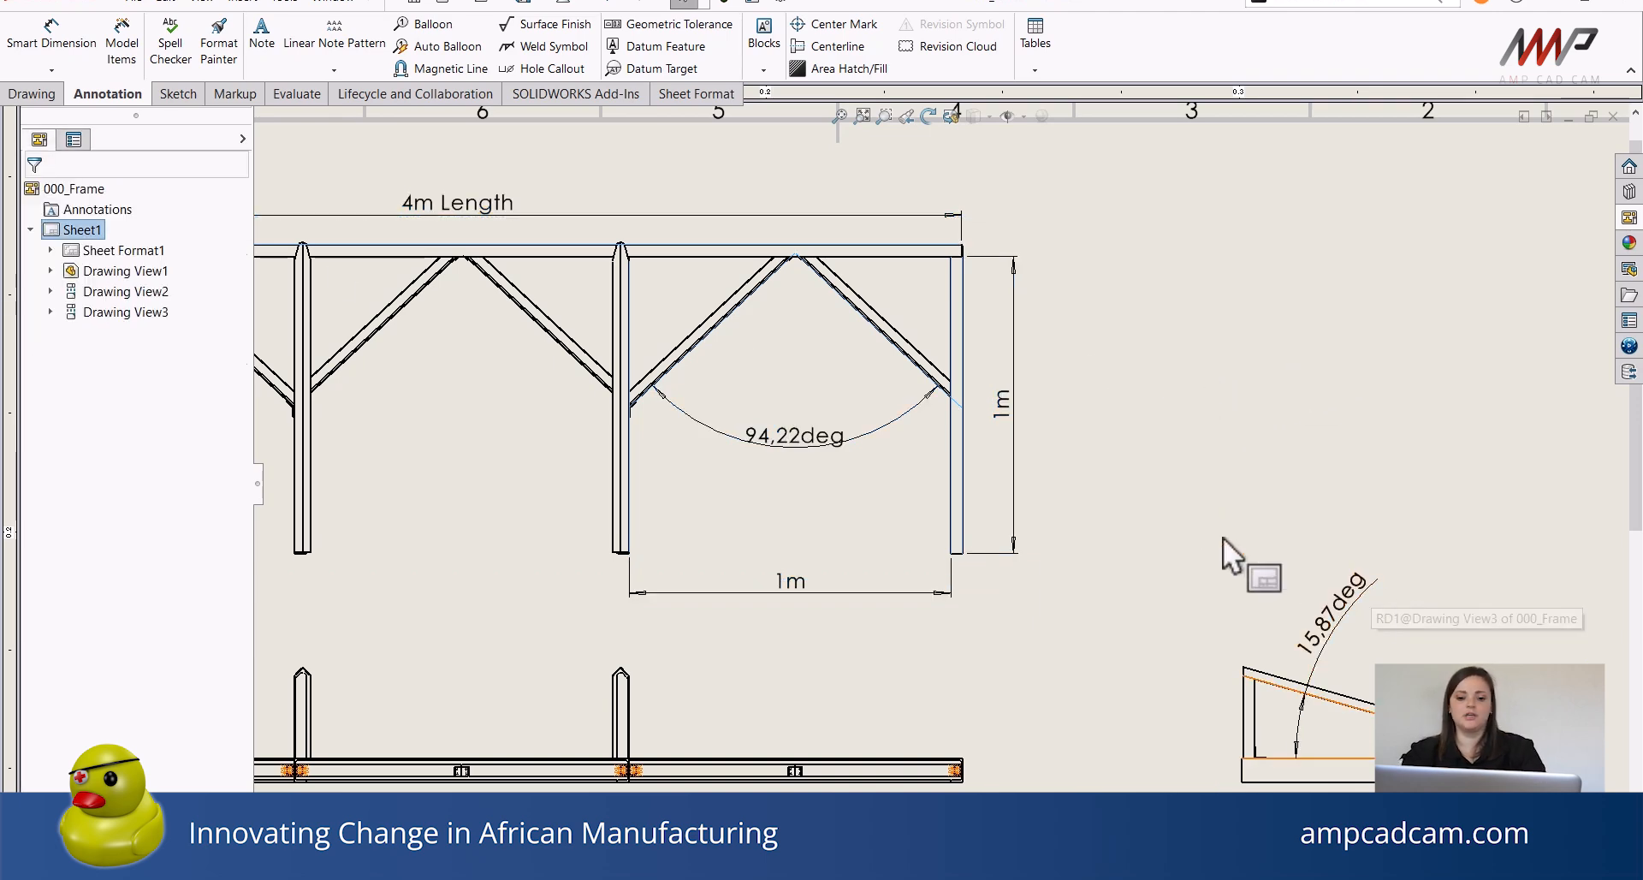
Add a second sheet and start a model view of 000_Frame in isometric orientation using the Fastners configuration.
scroll(1224, 538, up, 3)
mouse_move(1037, 637)
ctrl+middle_down()
mouse_move(1030, 396)
mouse_move(1027, 568)
mouse_move(1046, 648)
ctrl+middle_up()
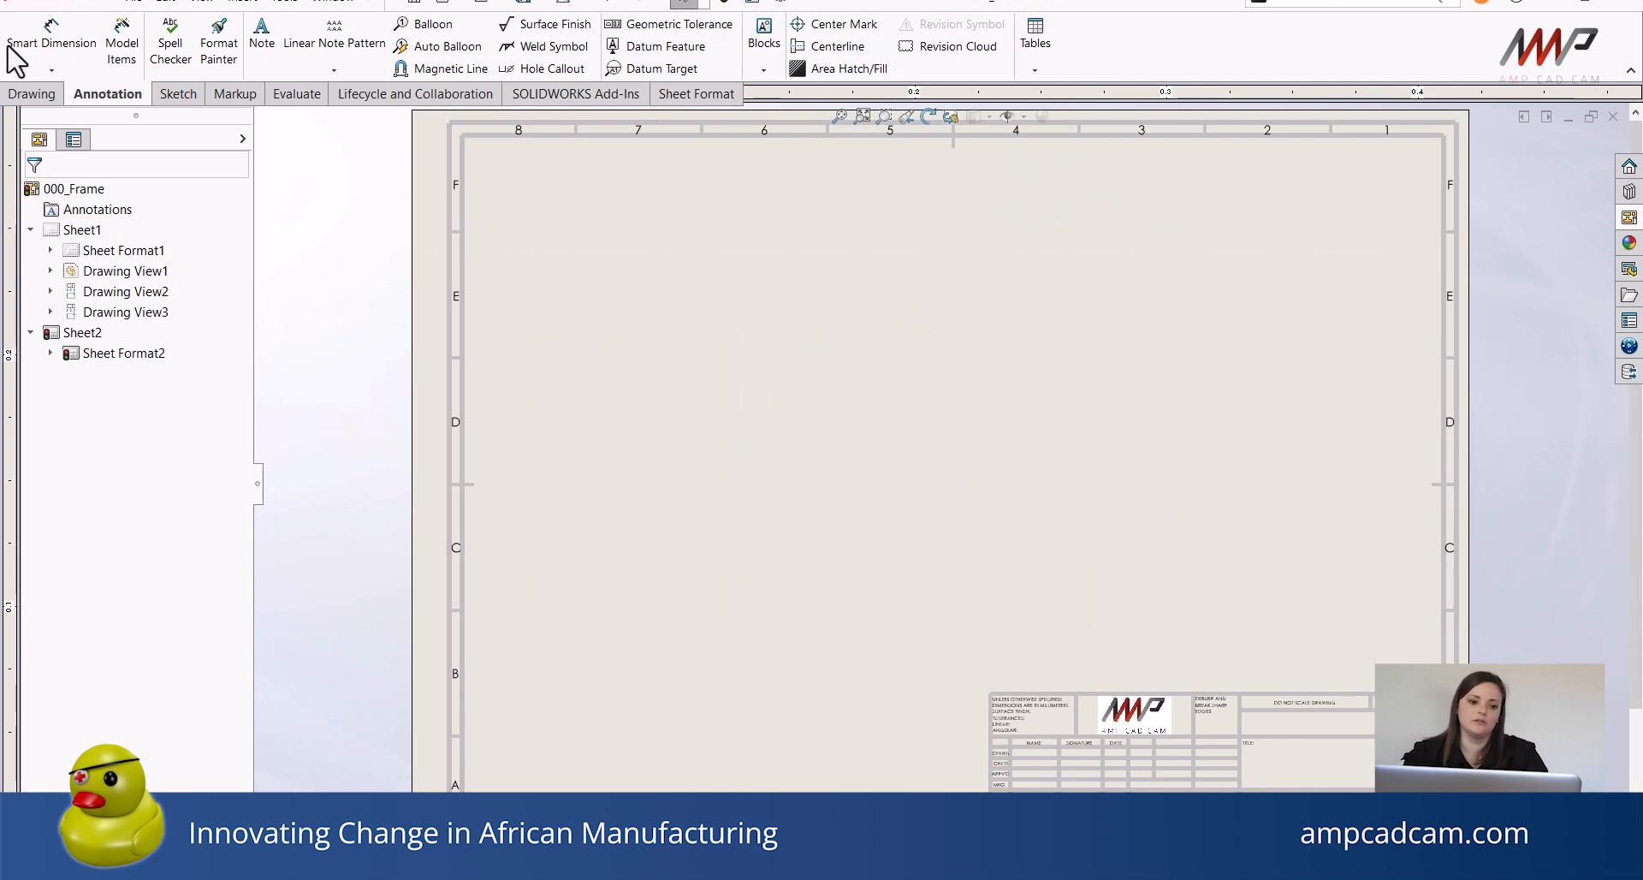
click(31, 94)
click(27, 51)
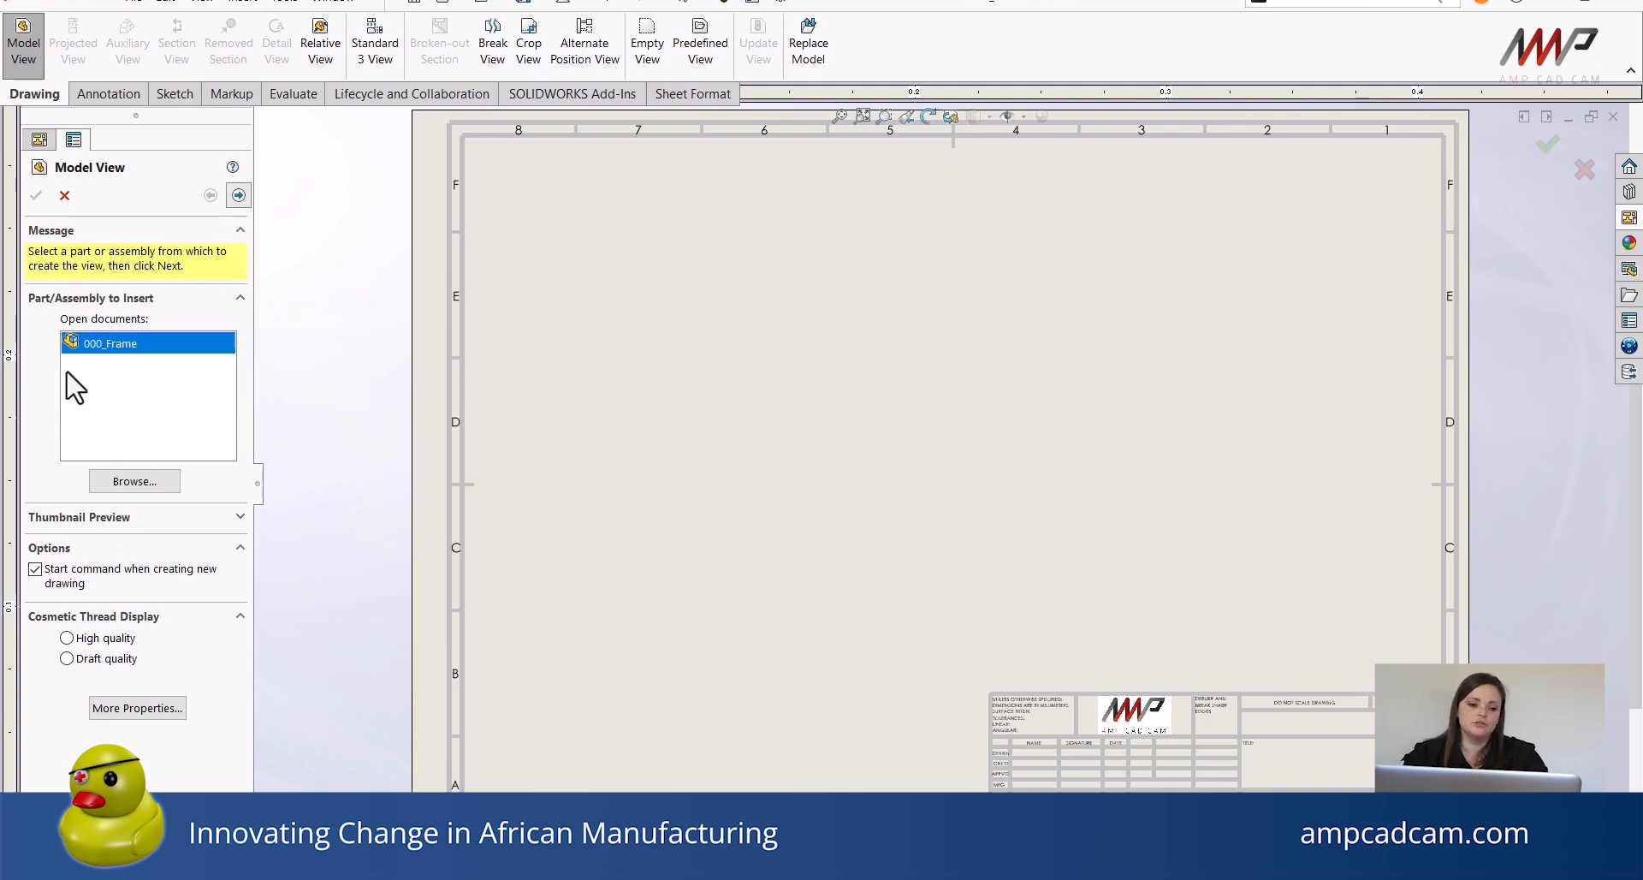
double_click(86, 347)
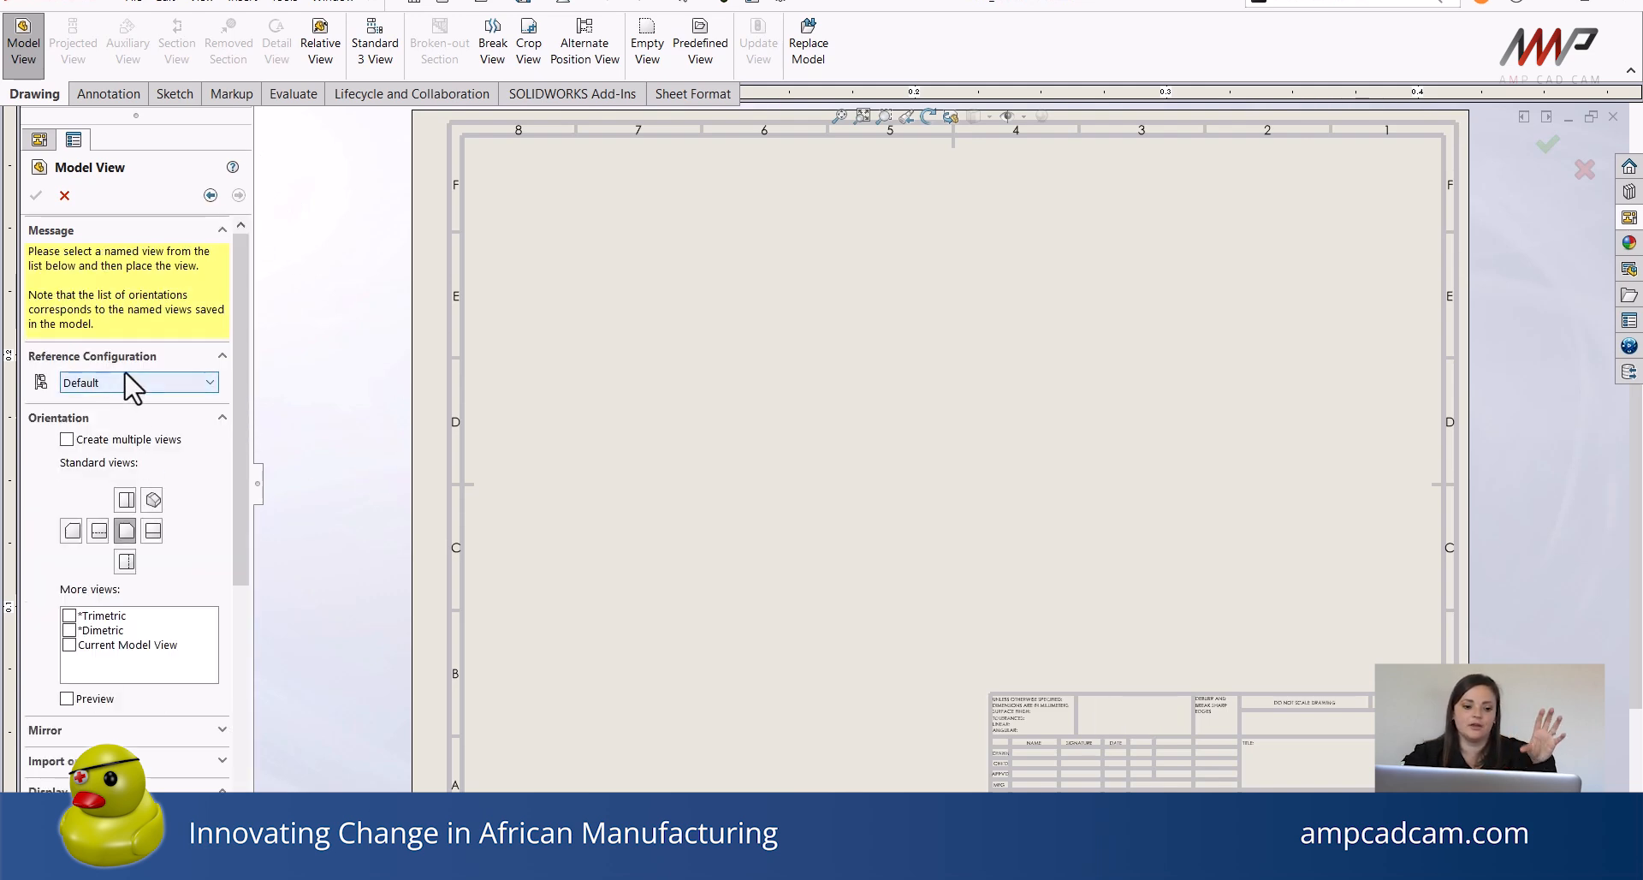
click(117, 383)
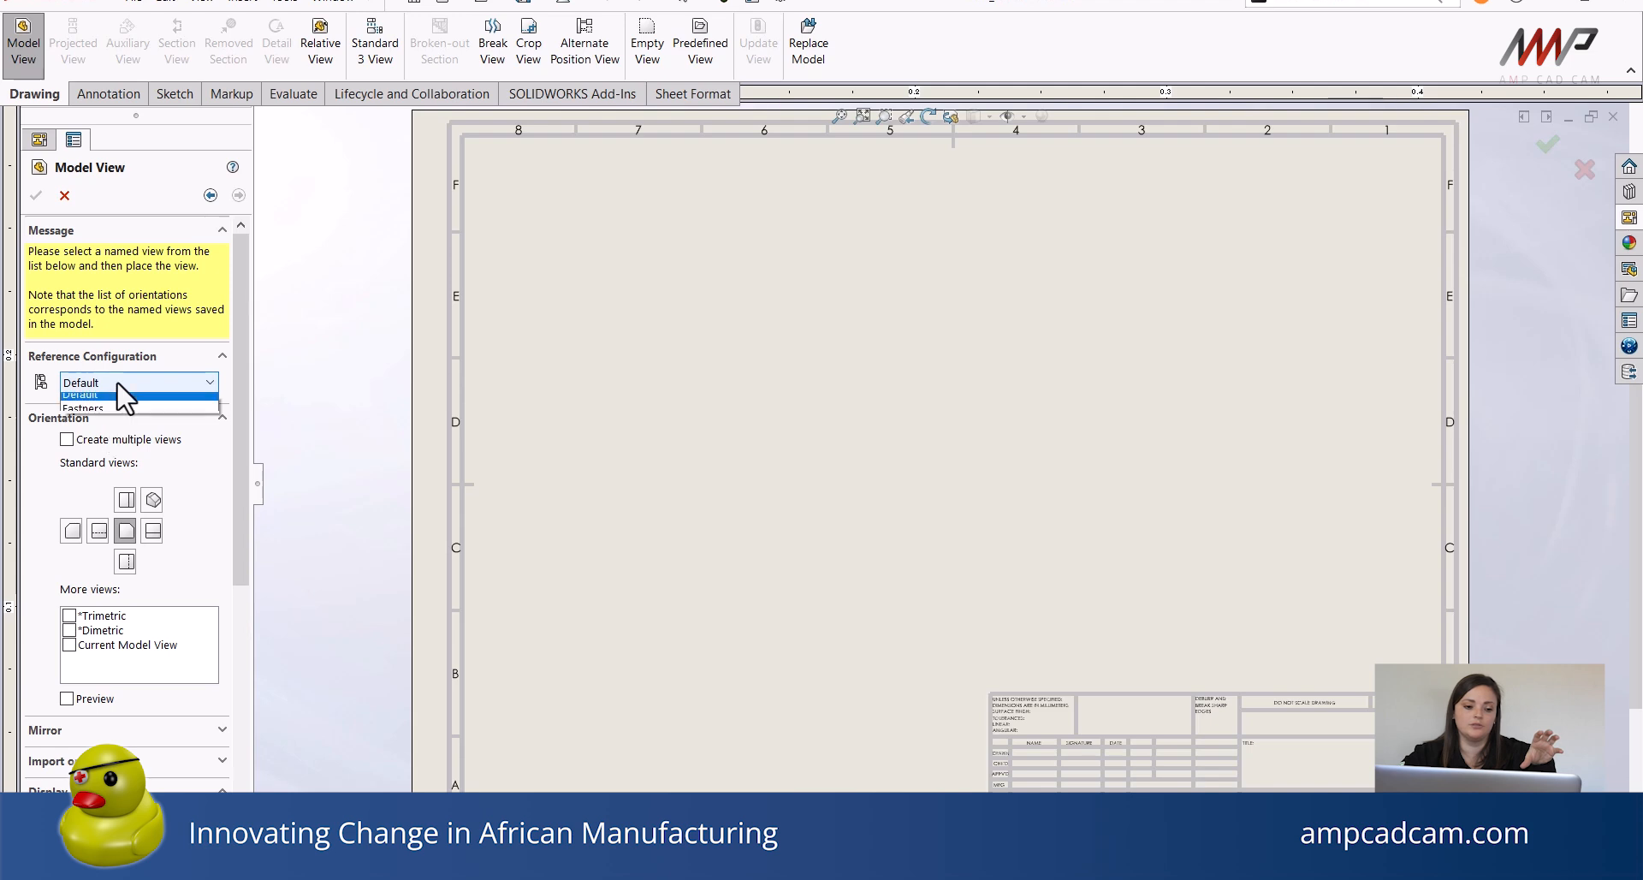
click(101, 409)
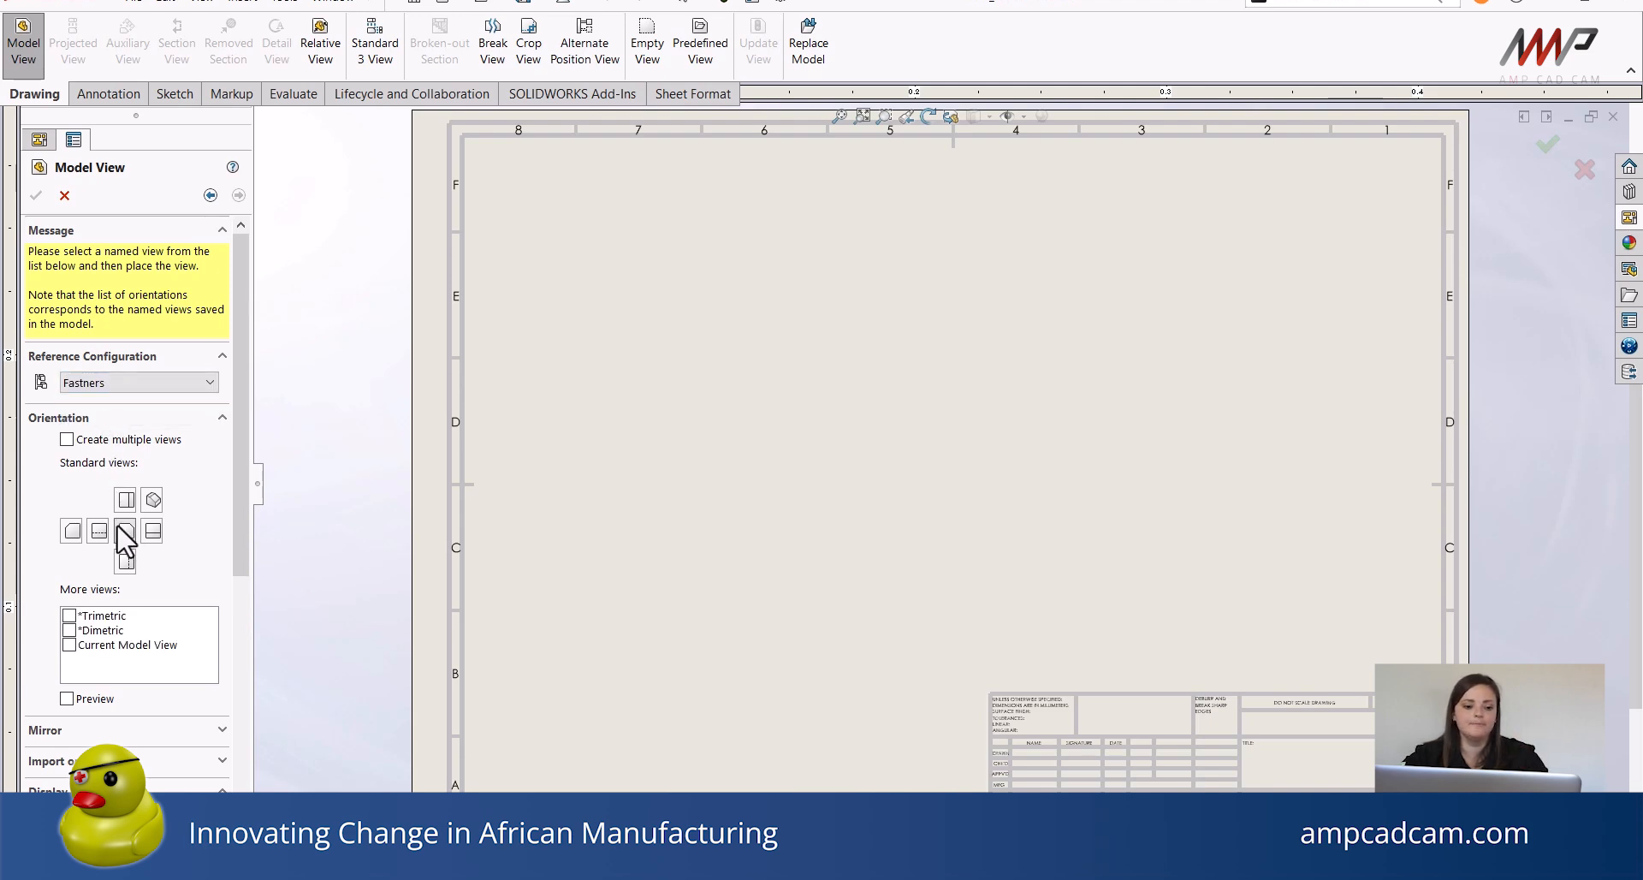
click(152, 500)
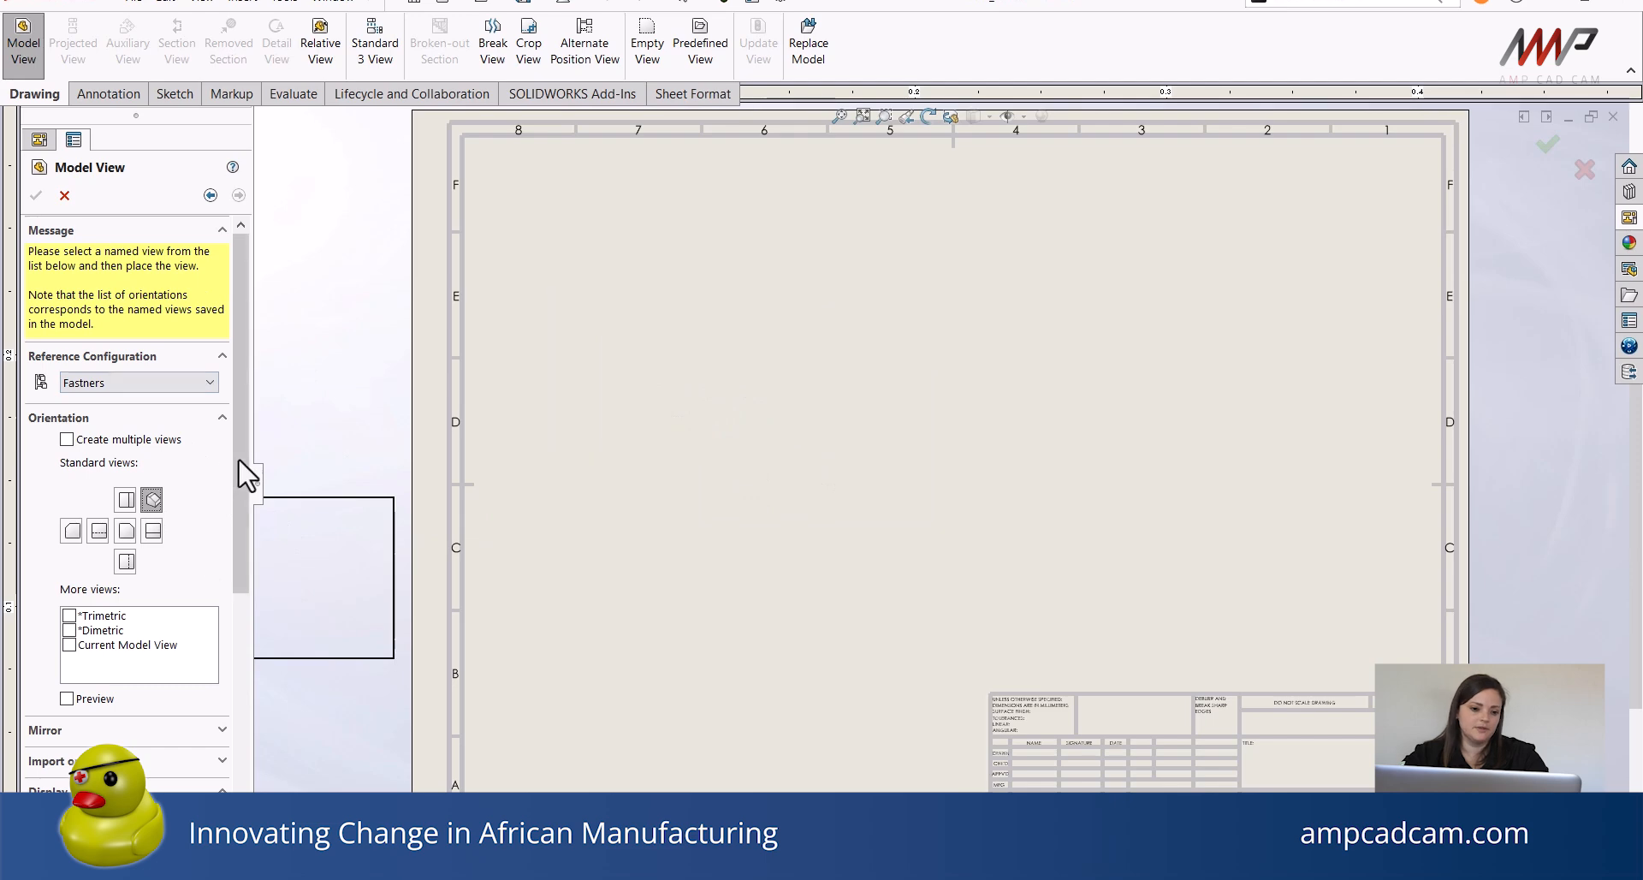
Set the model view's custom scale to 1:20 and place it in the upper middle of the new sheet.
drag(239, 461, 213, 669)
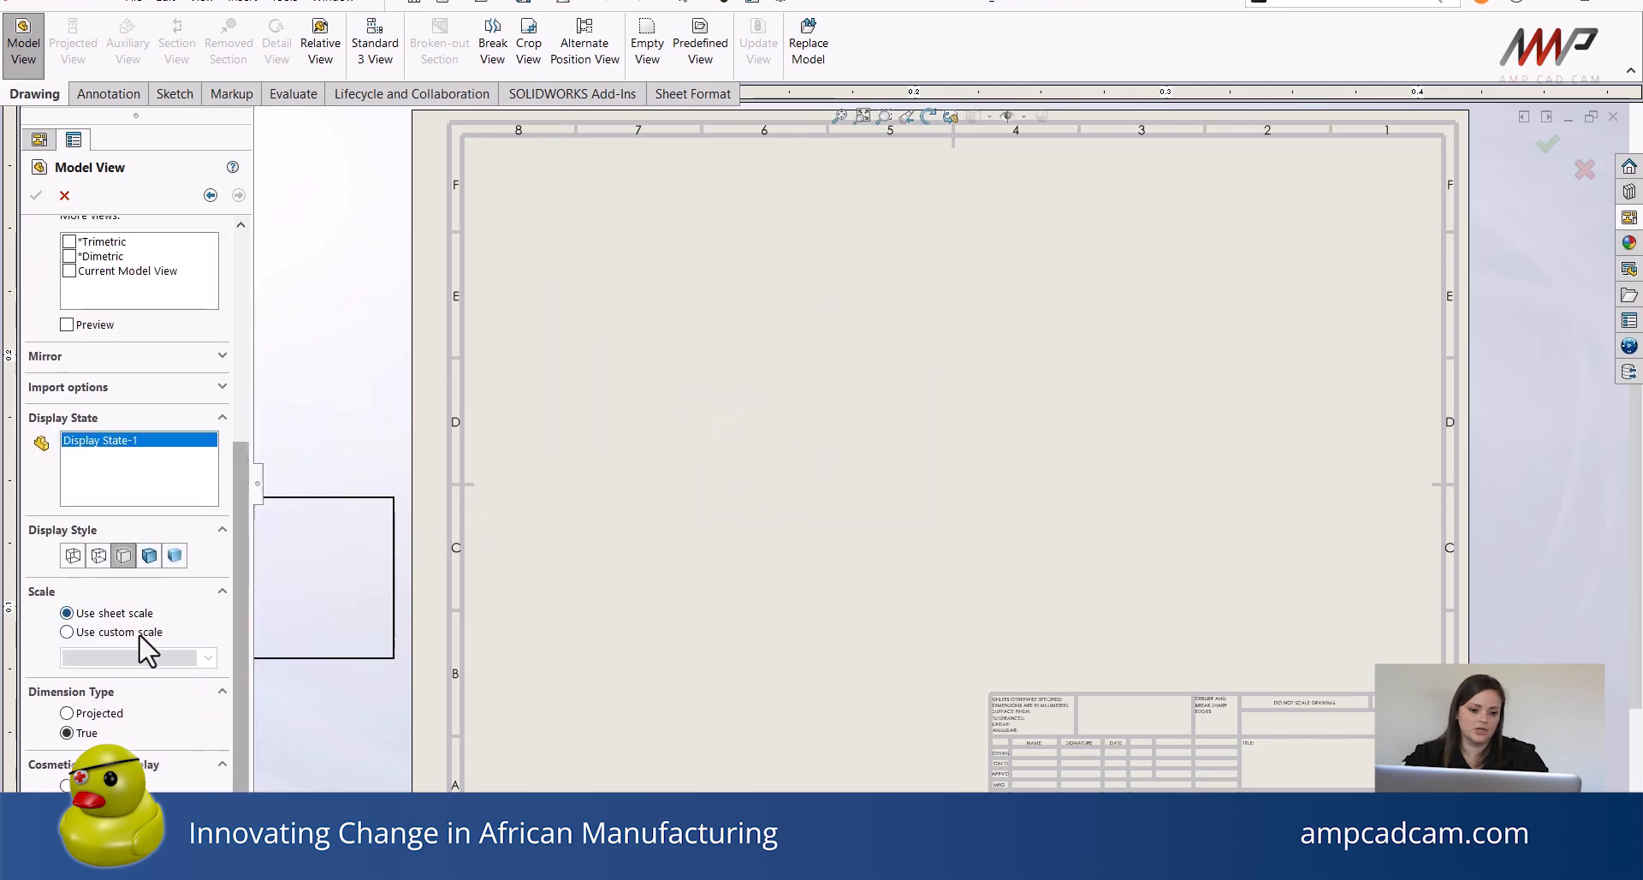
click(175, 635)
click(207, 657)
click(206, 661)
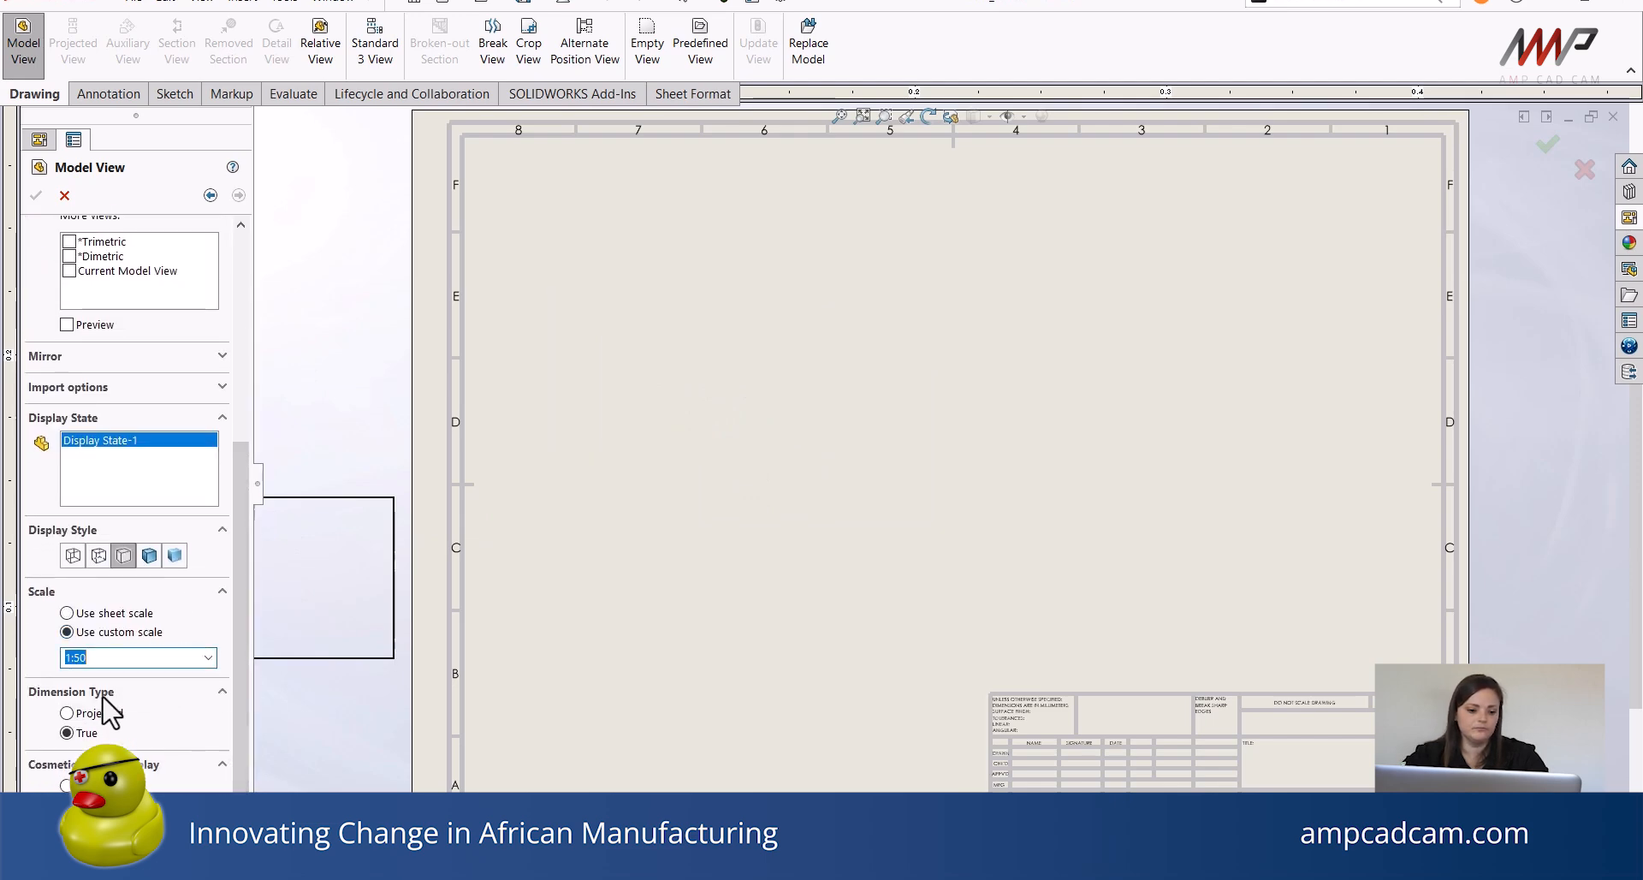
click(207, 658)
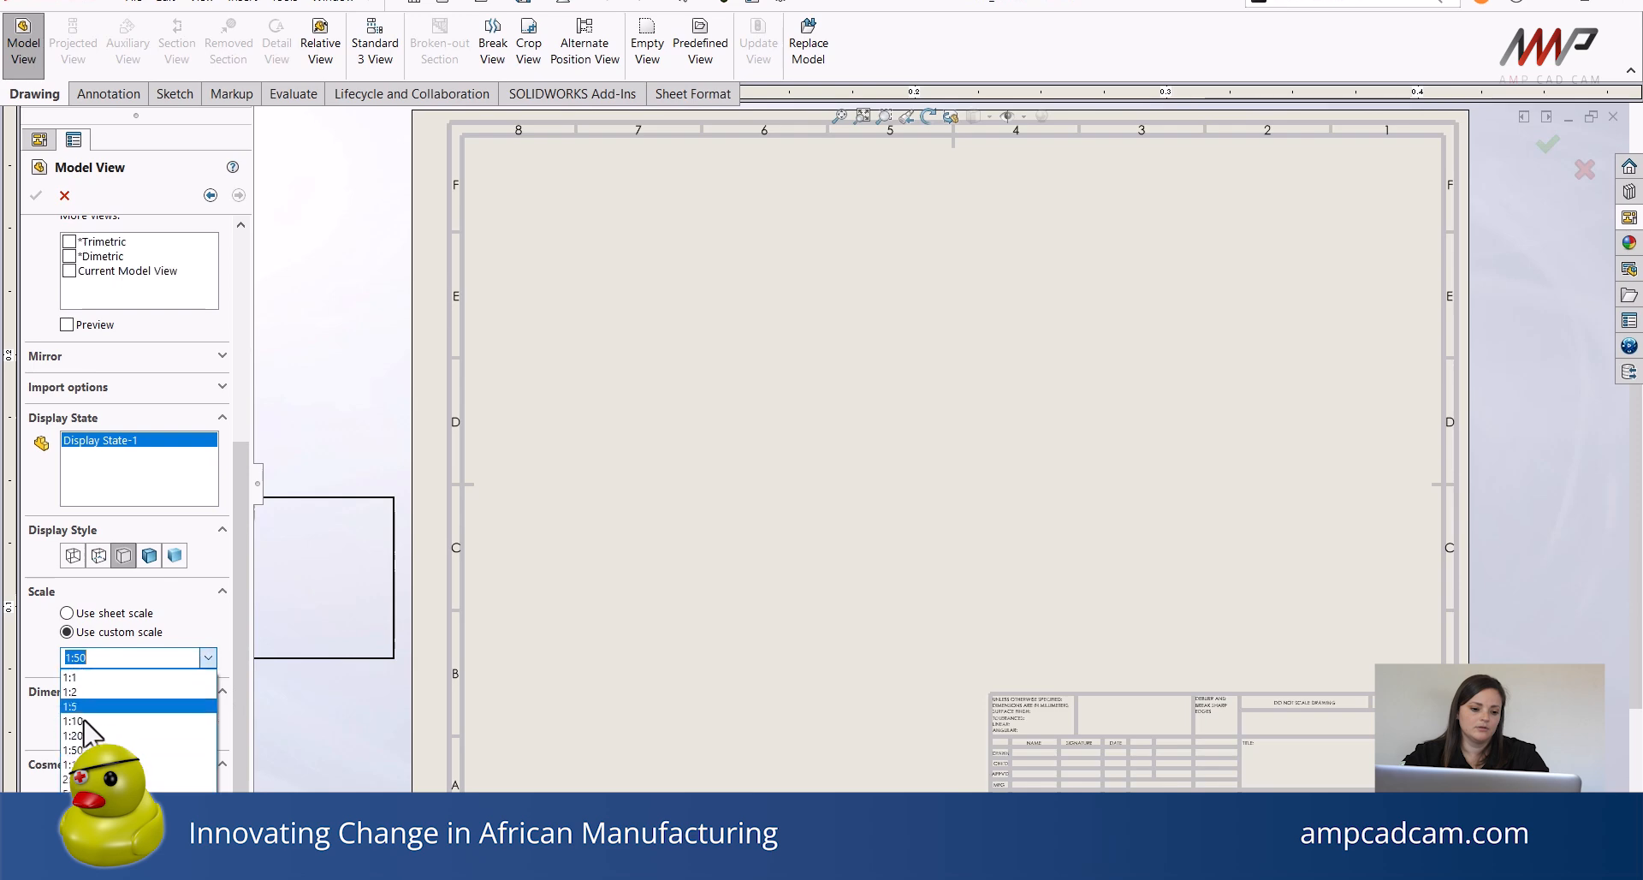
click(75, 736)
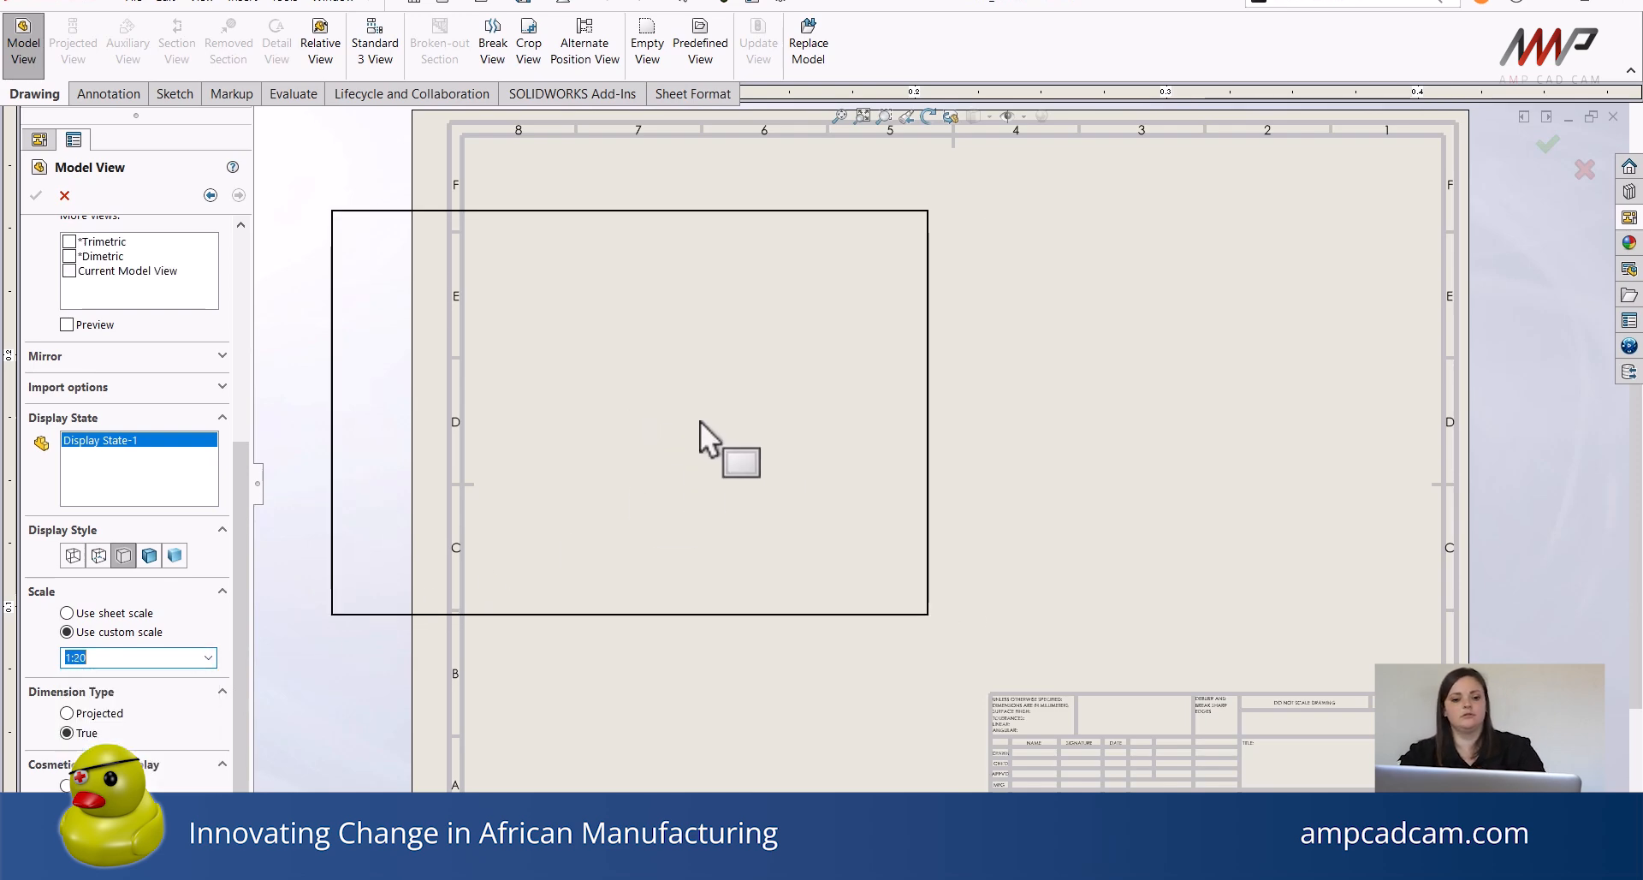
click(764, 409)
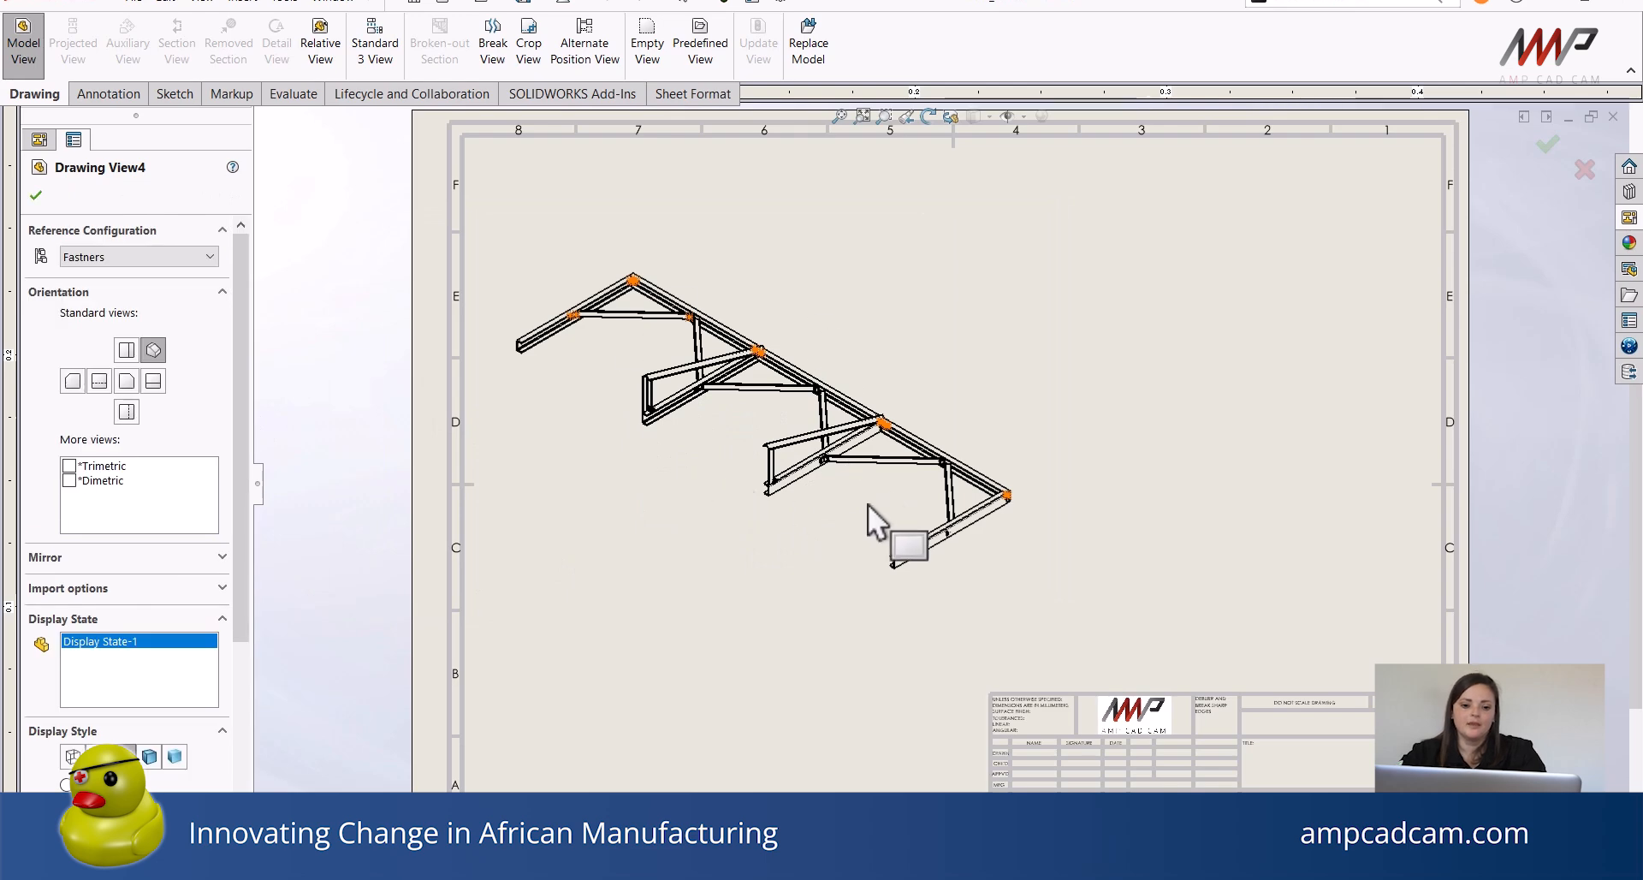
key(Escape)
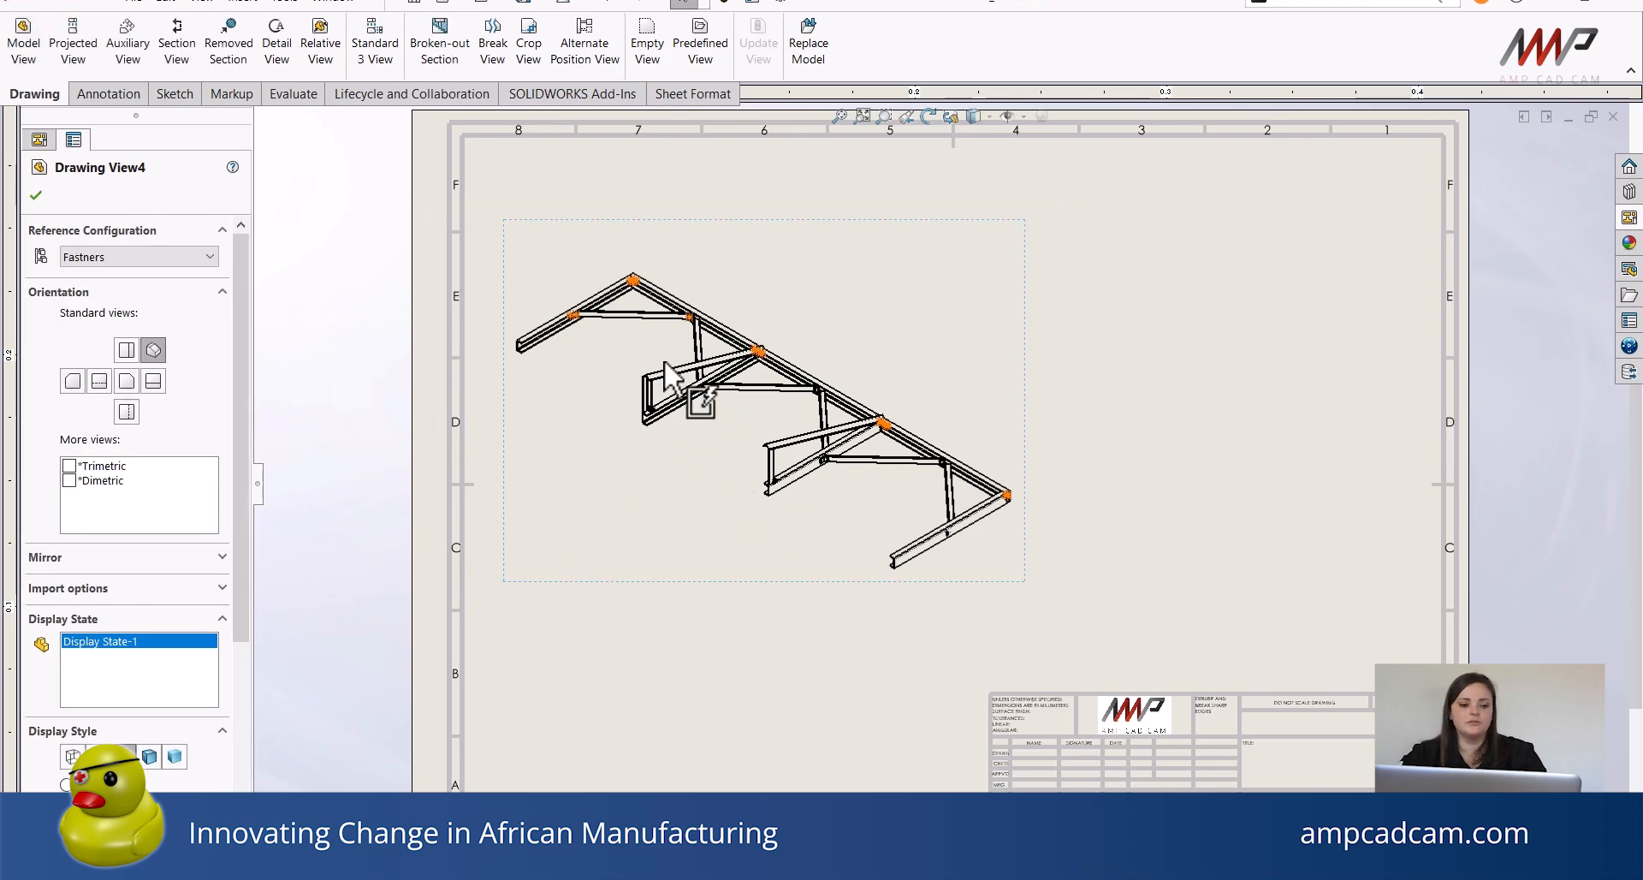
click(34, 191)
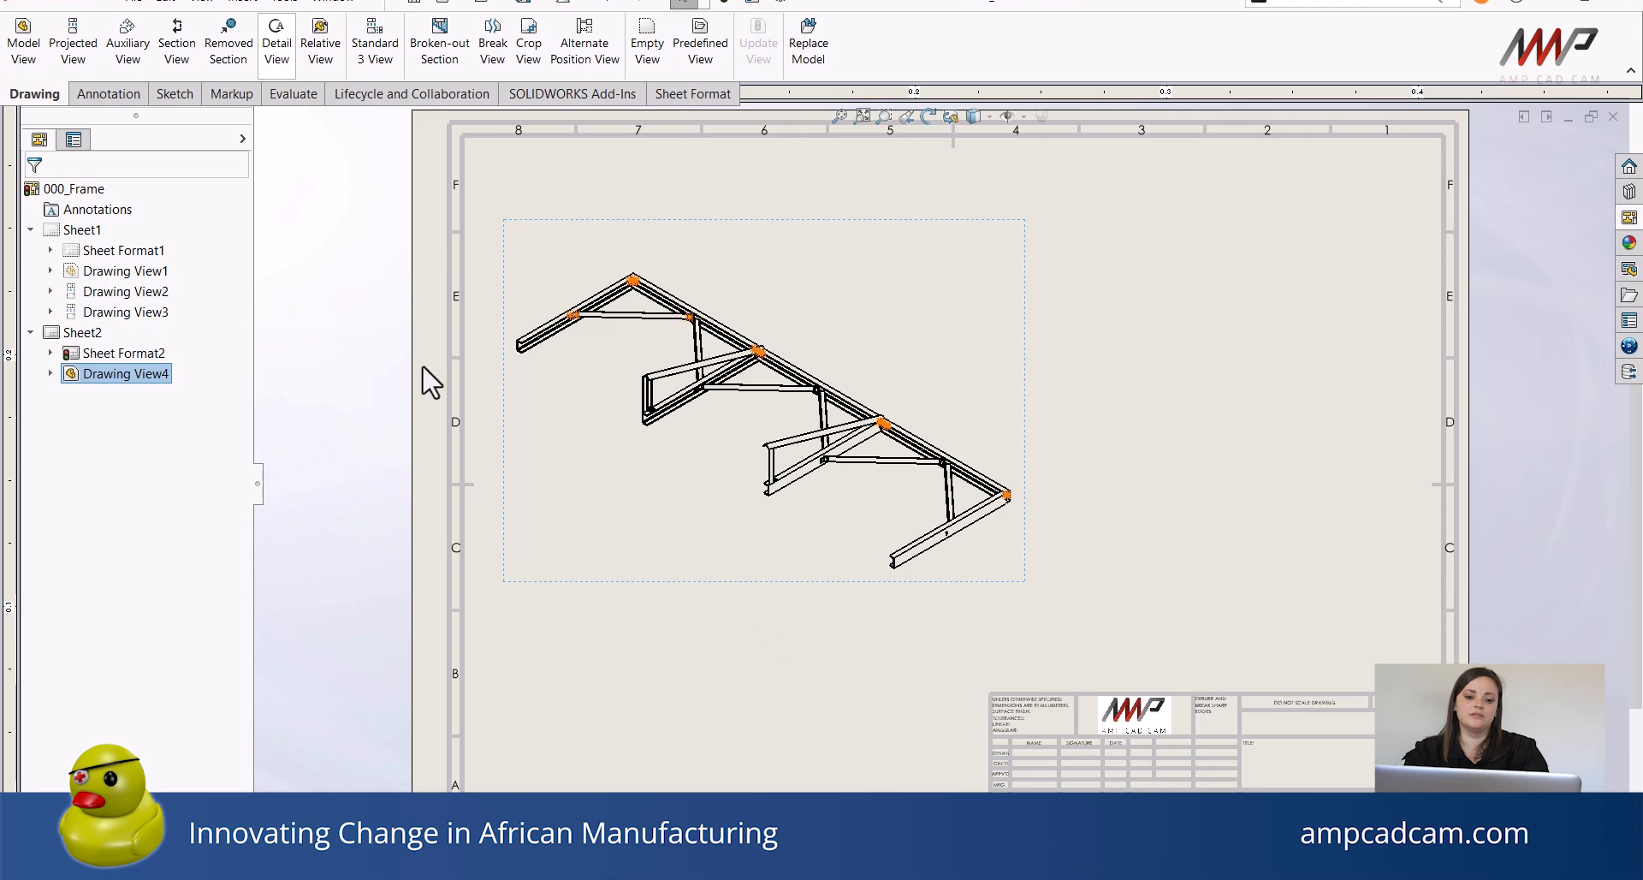
Zoom into the isometric view to examine the bolted connection at a lower frame corner.
scroll(658, 420, down, 2)
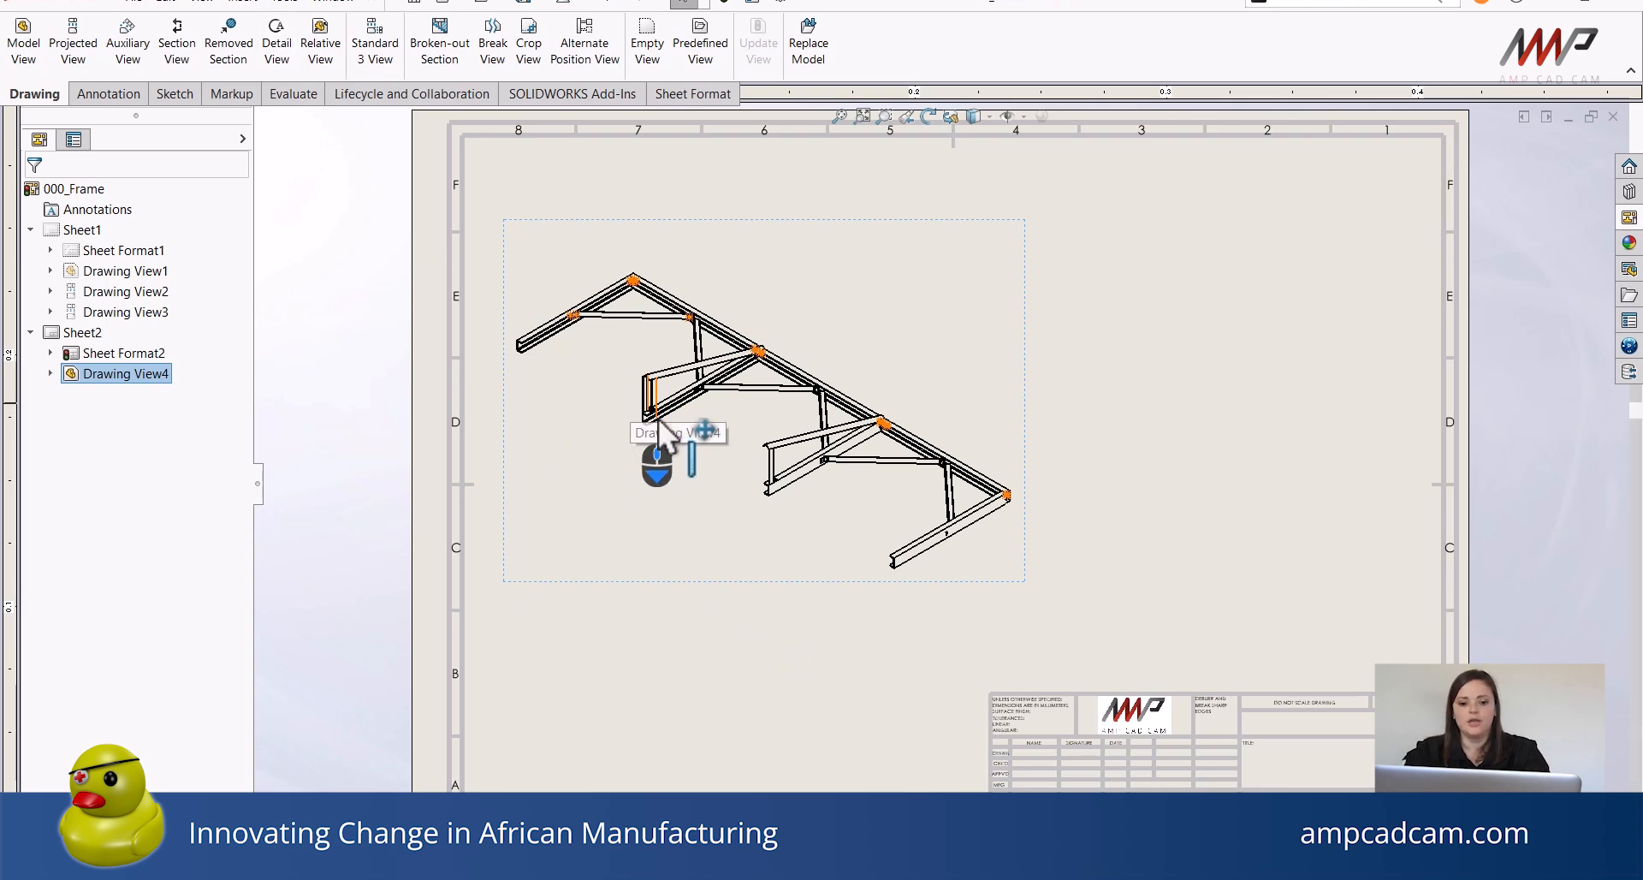
scroll(660, 420, down, 2)
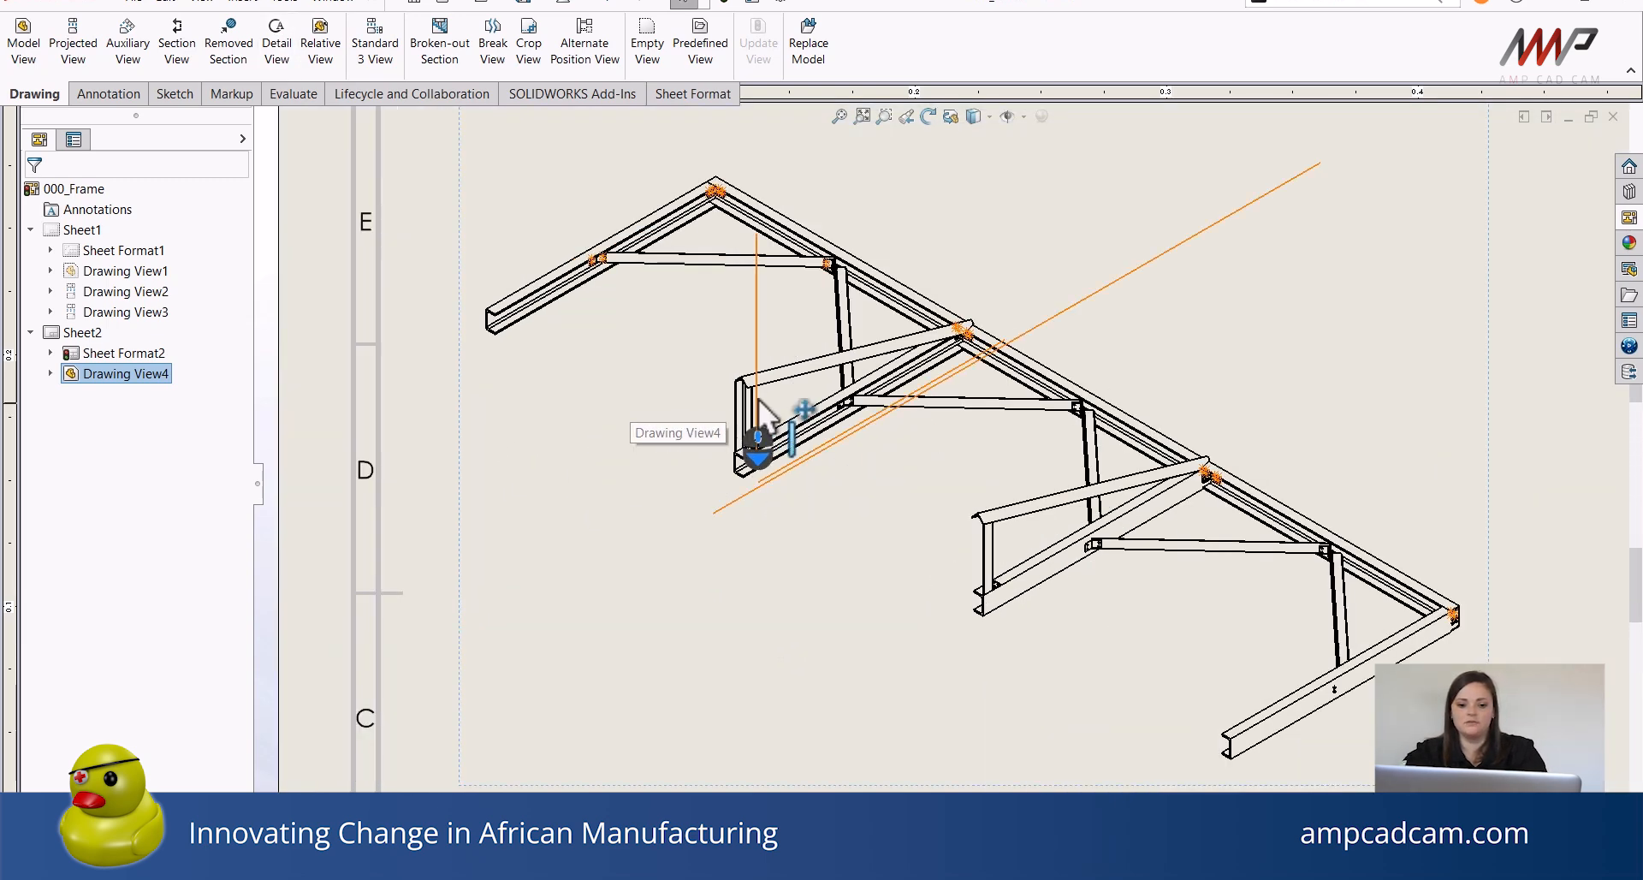
scroll(757, 419, down, 3)
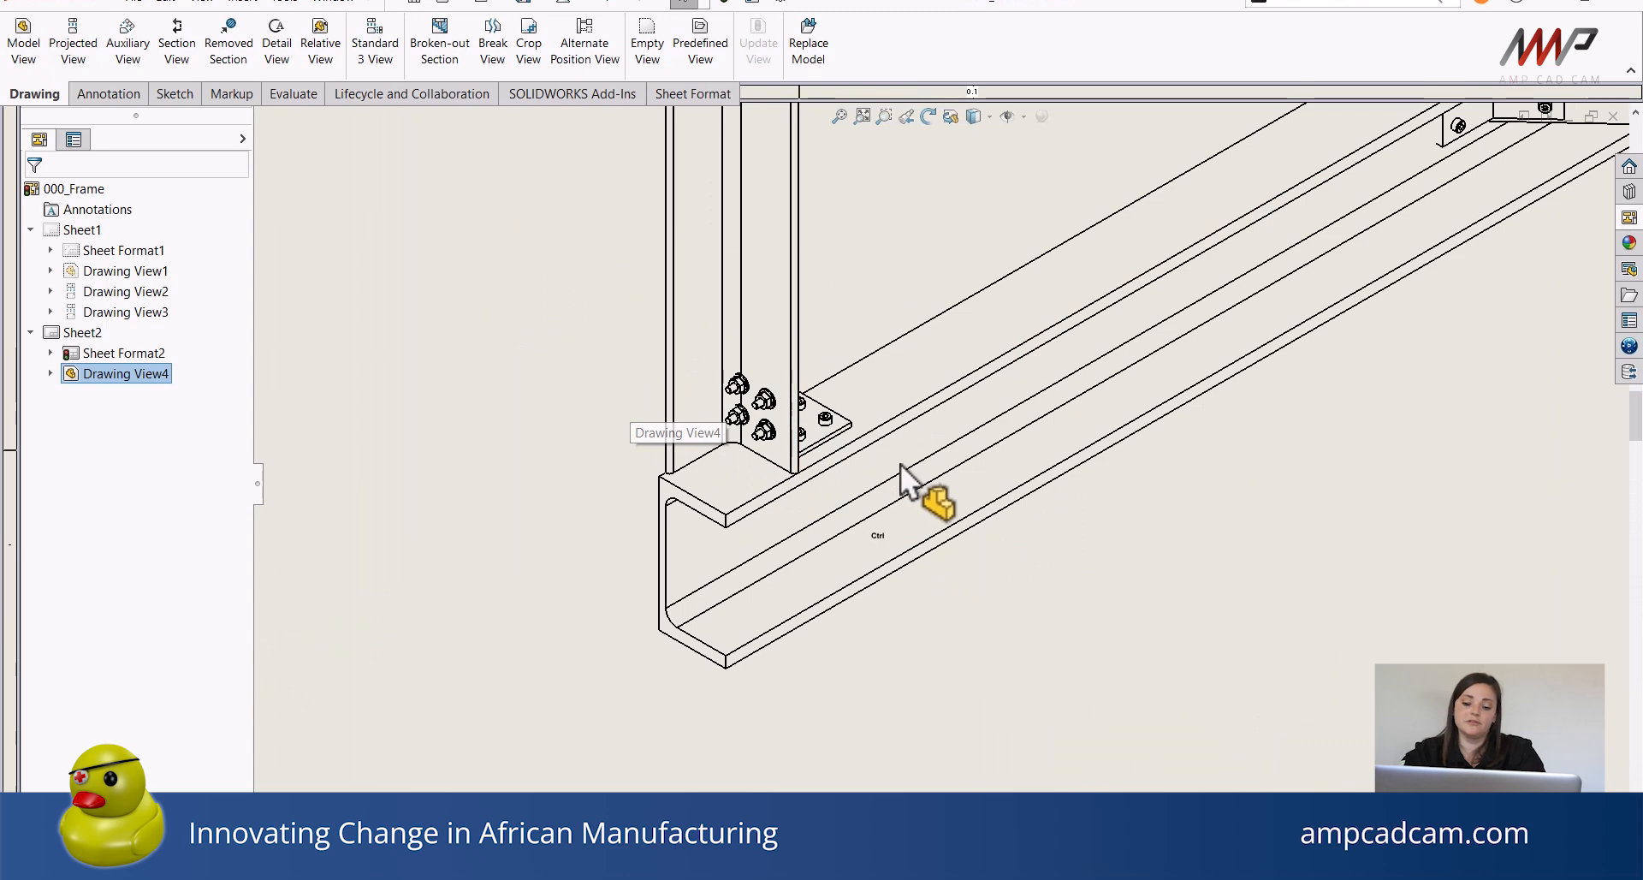
scroll(821, 599, down, 3)
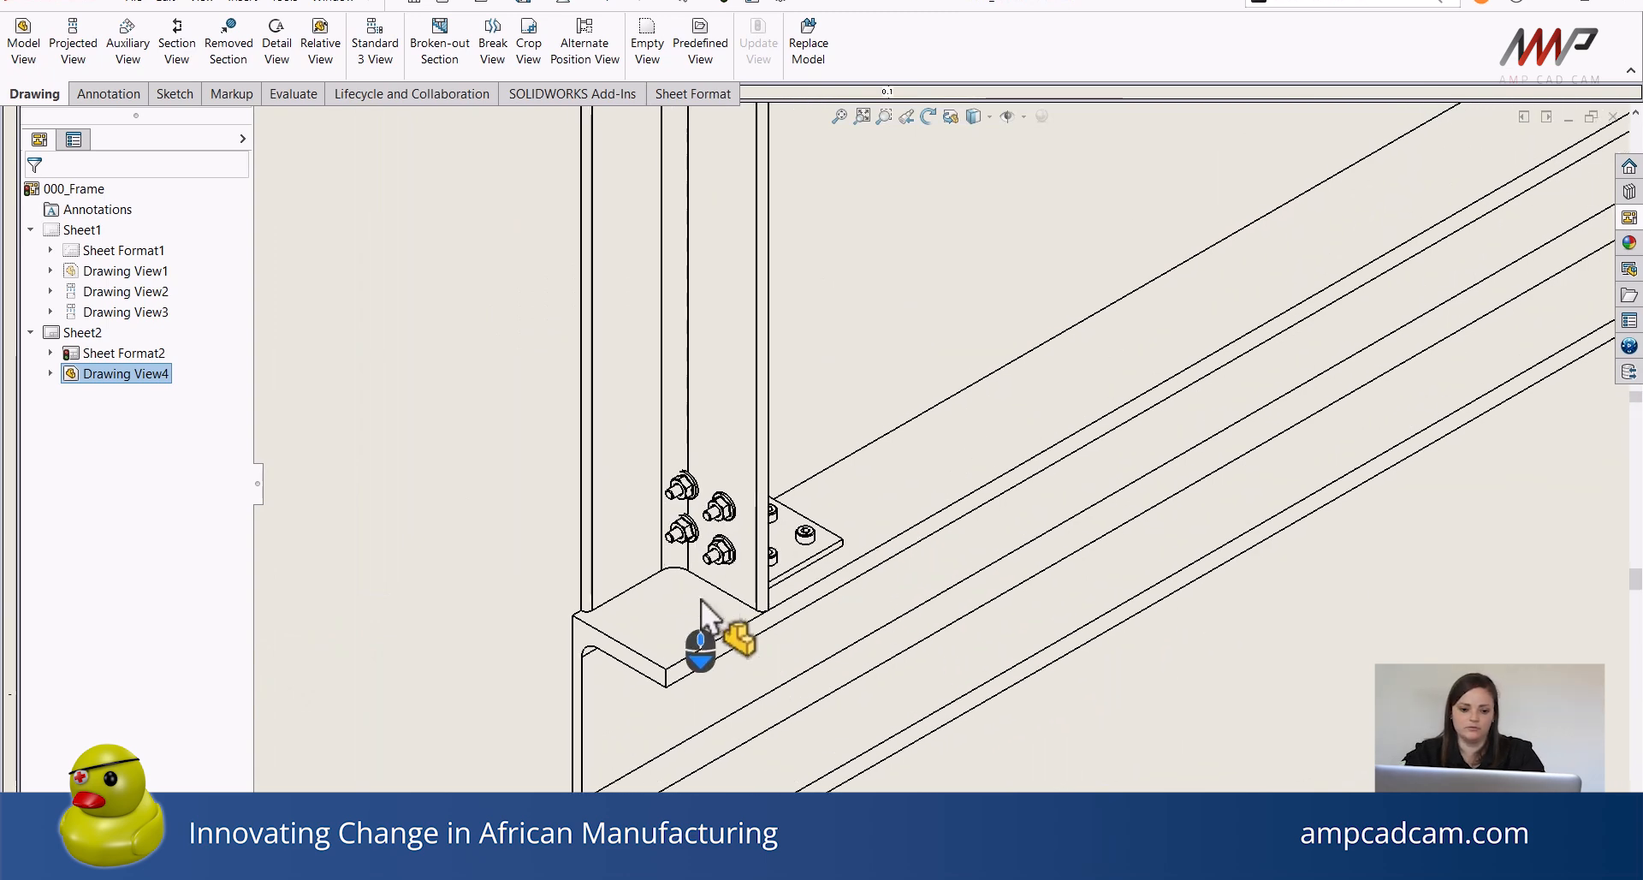
scroll(702, 608, down, 1)
scroll(722, 599, down, 2)
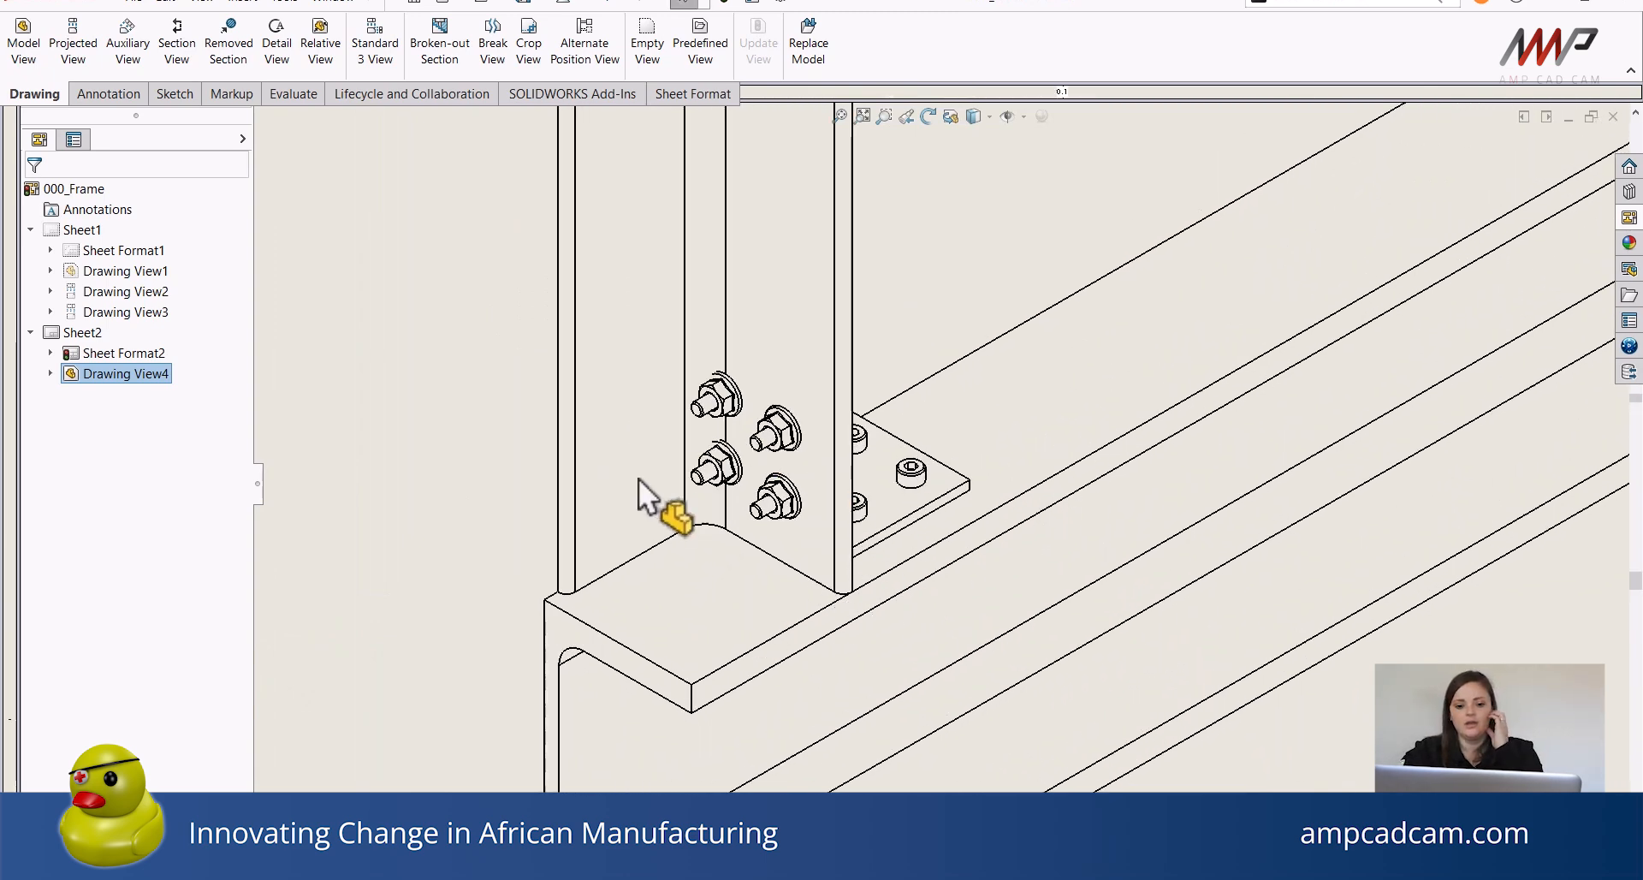
scroll(816, 536, down, 1)
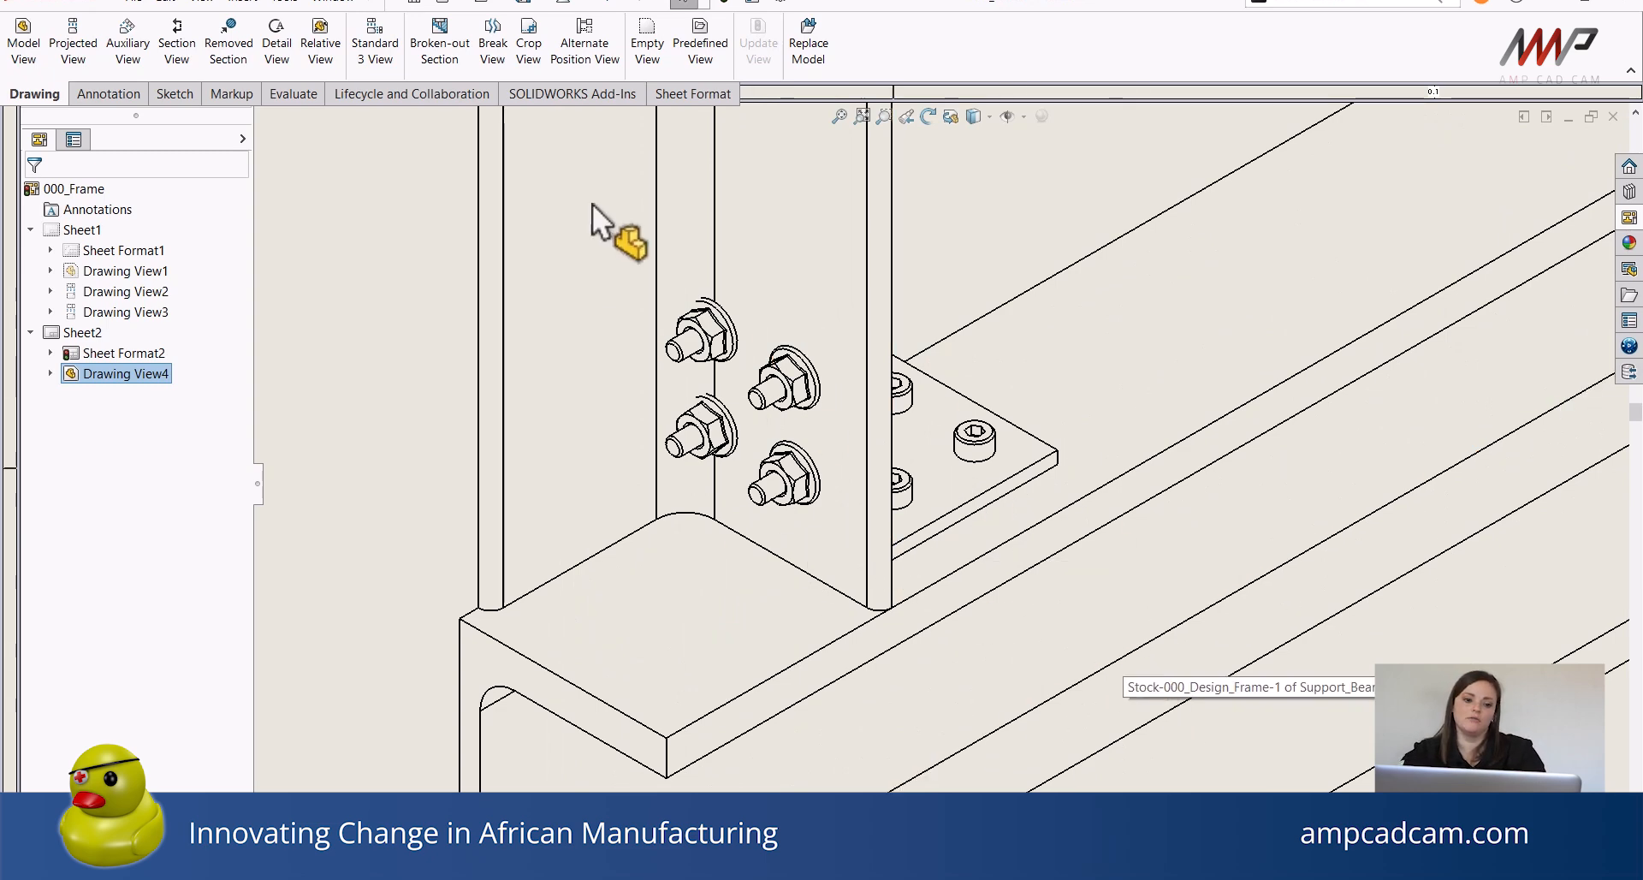
Create detail view A by circling the bolted connection in the isometric view and place it below-left on the sheet.
click(276, 64)
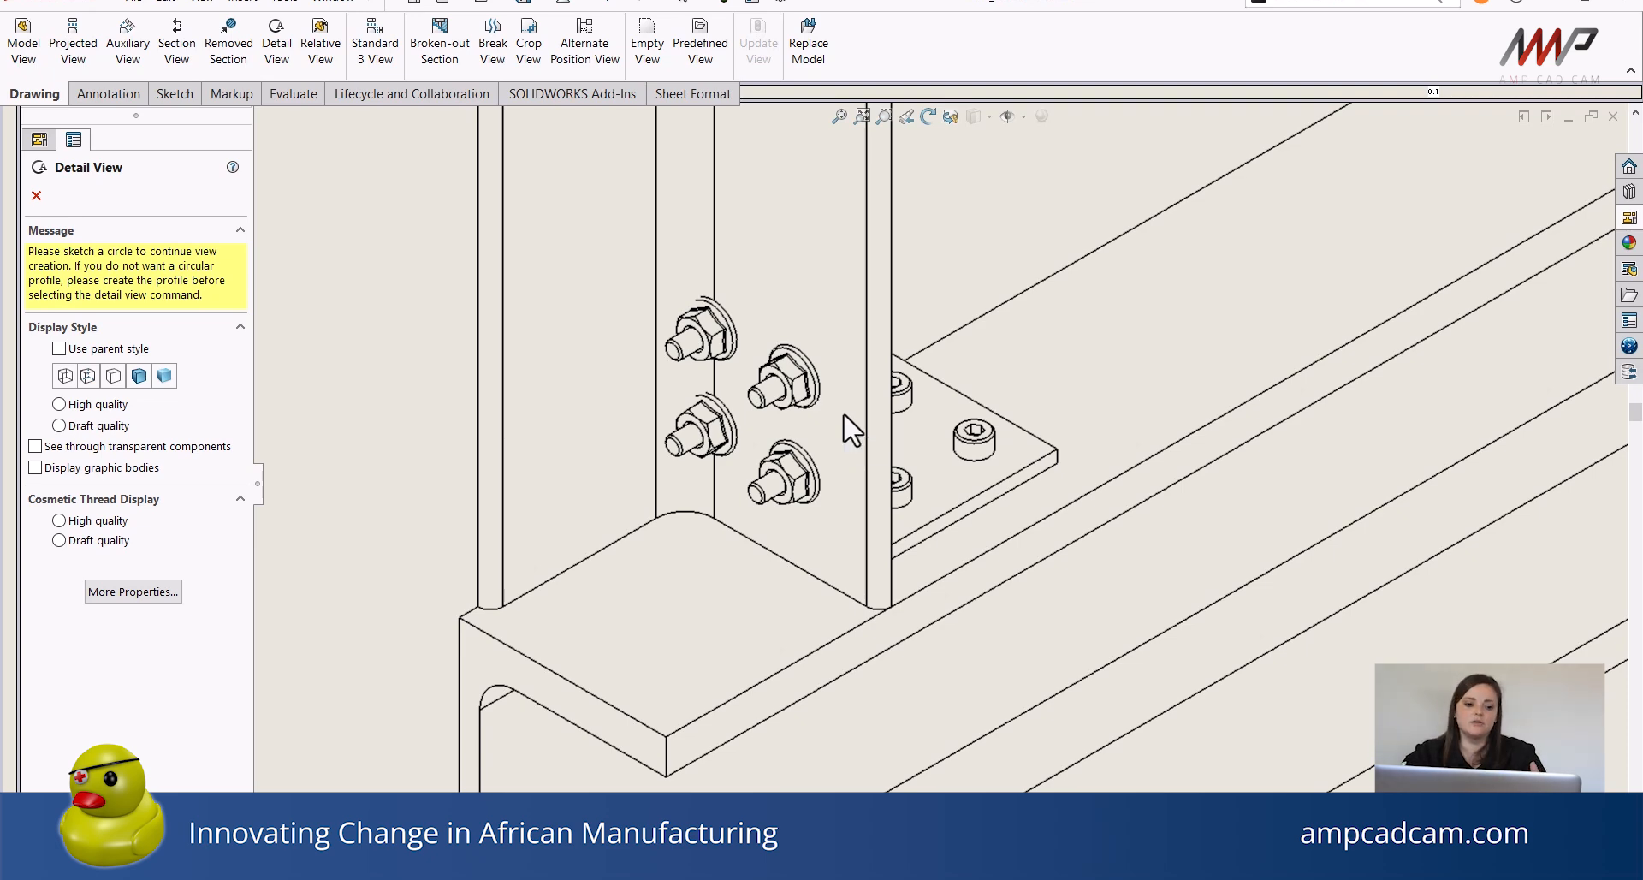
click(864, 449)
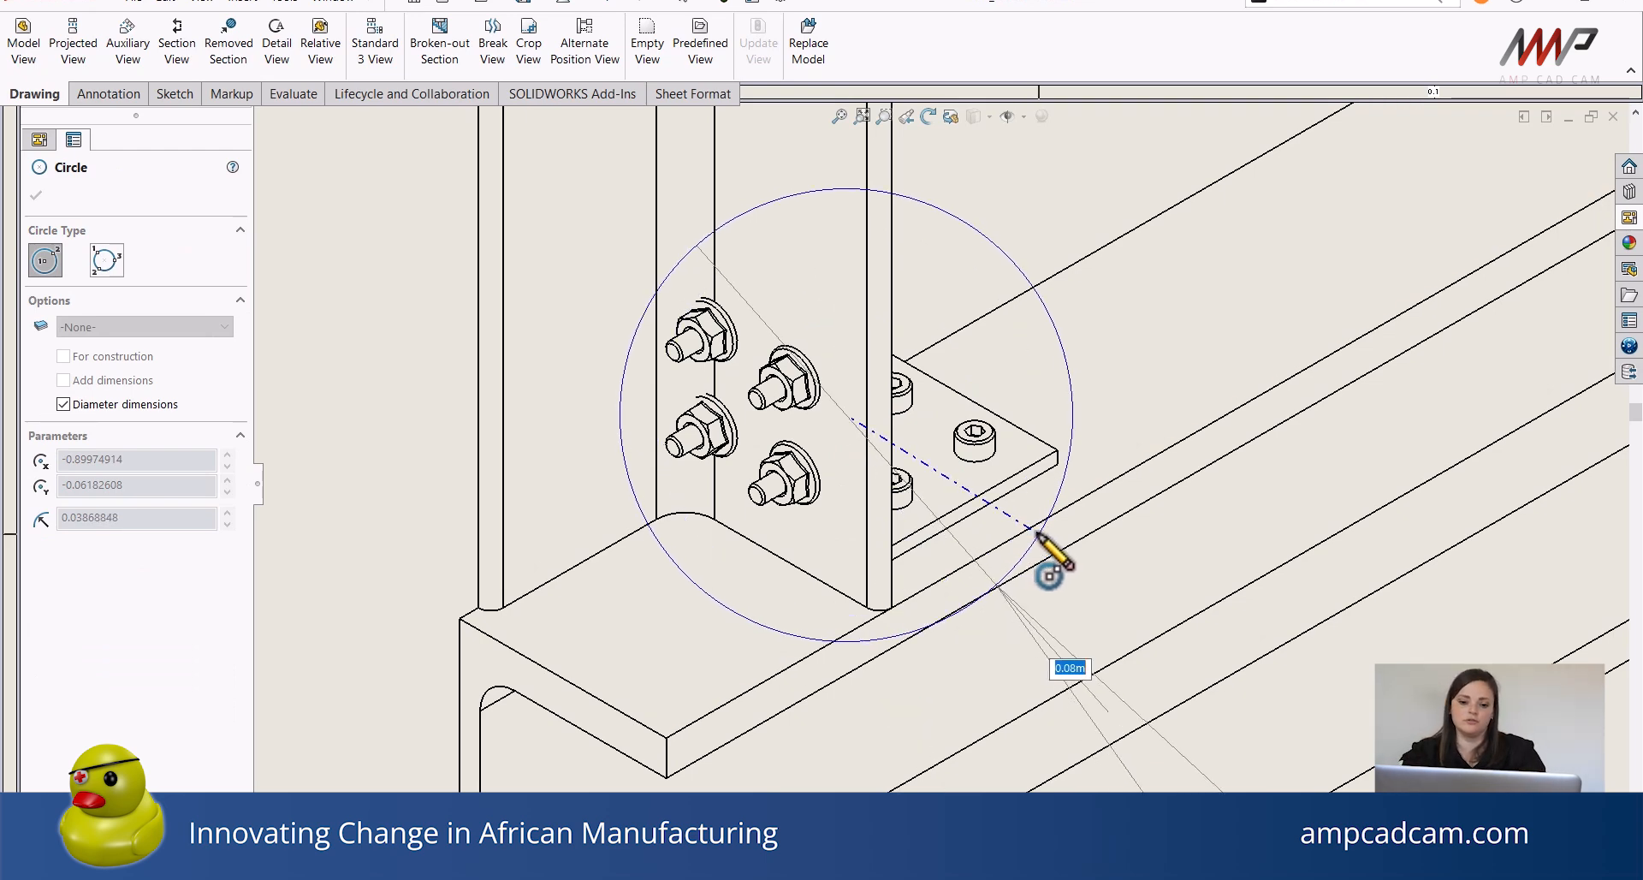
click(1038, 532)
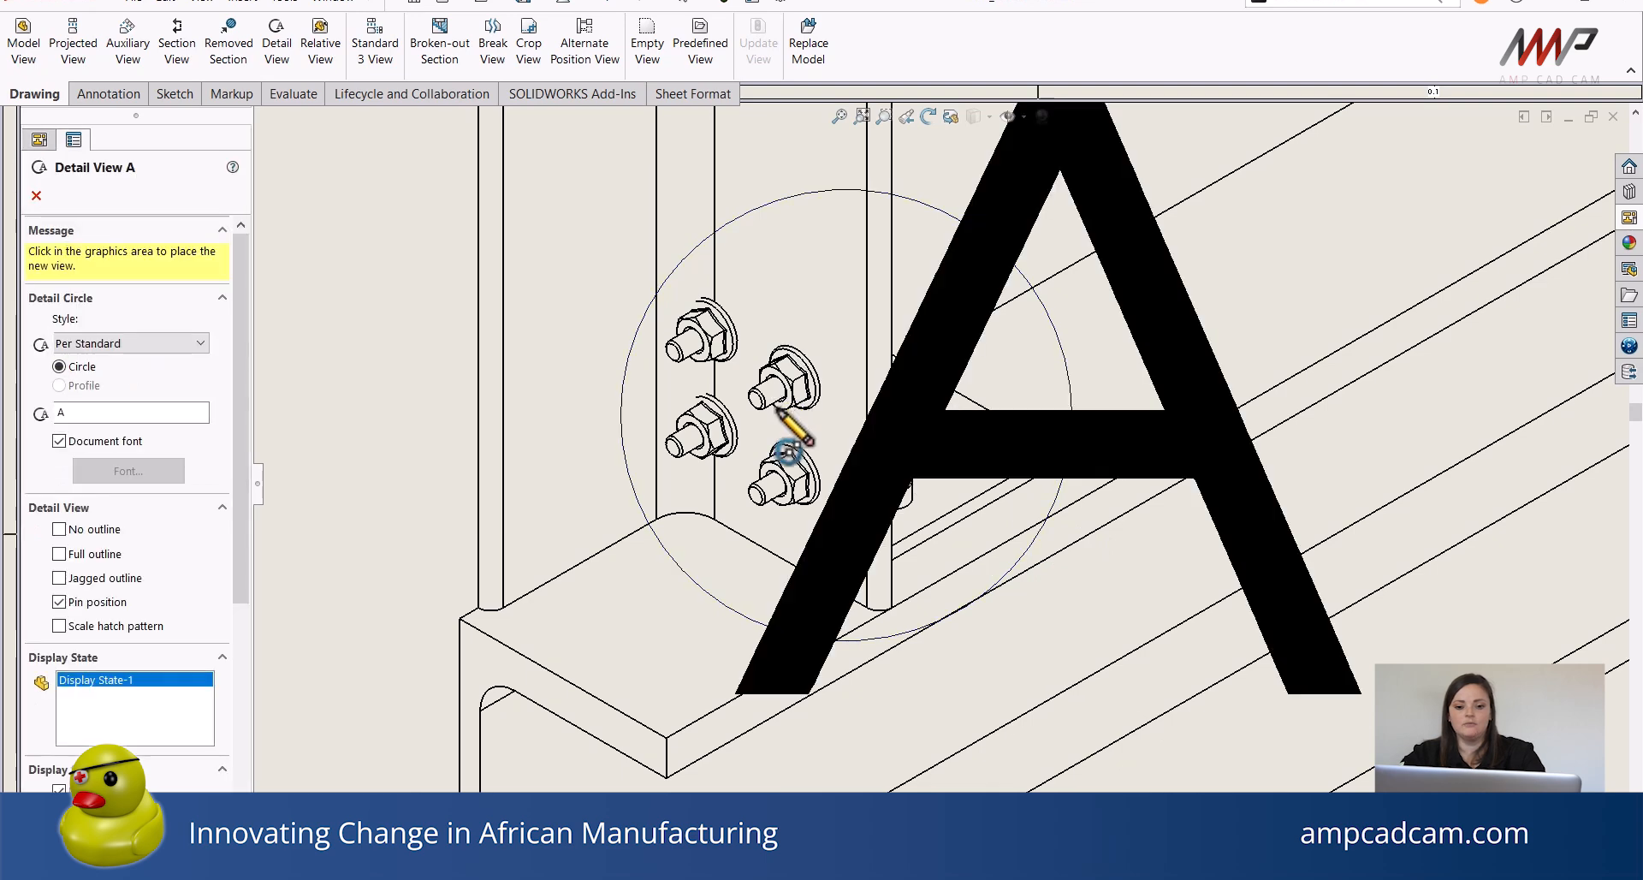
scroll(777, 466, up, 5)
scroll(773, 419, up, 1)
middle_drag(839, 535, 635, 166)
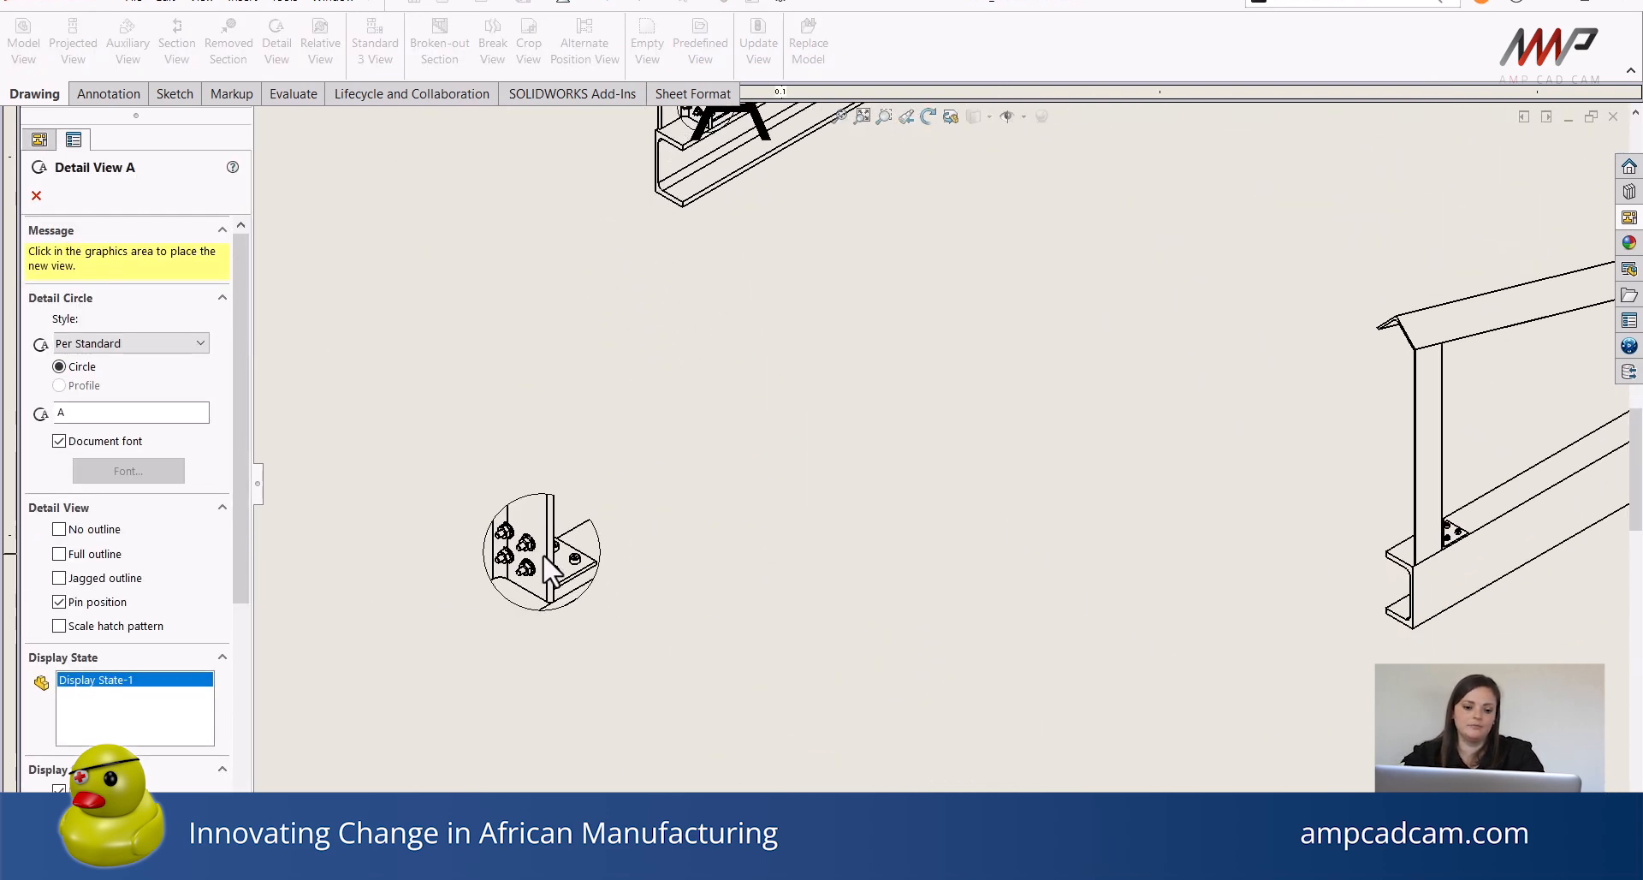
click(548, 595)
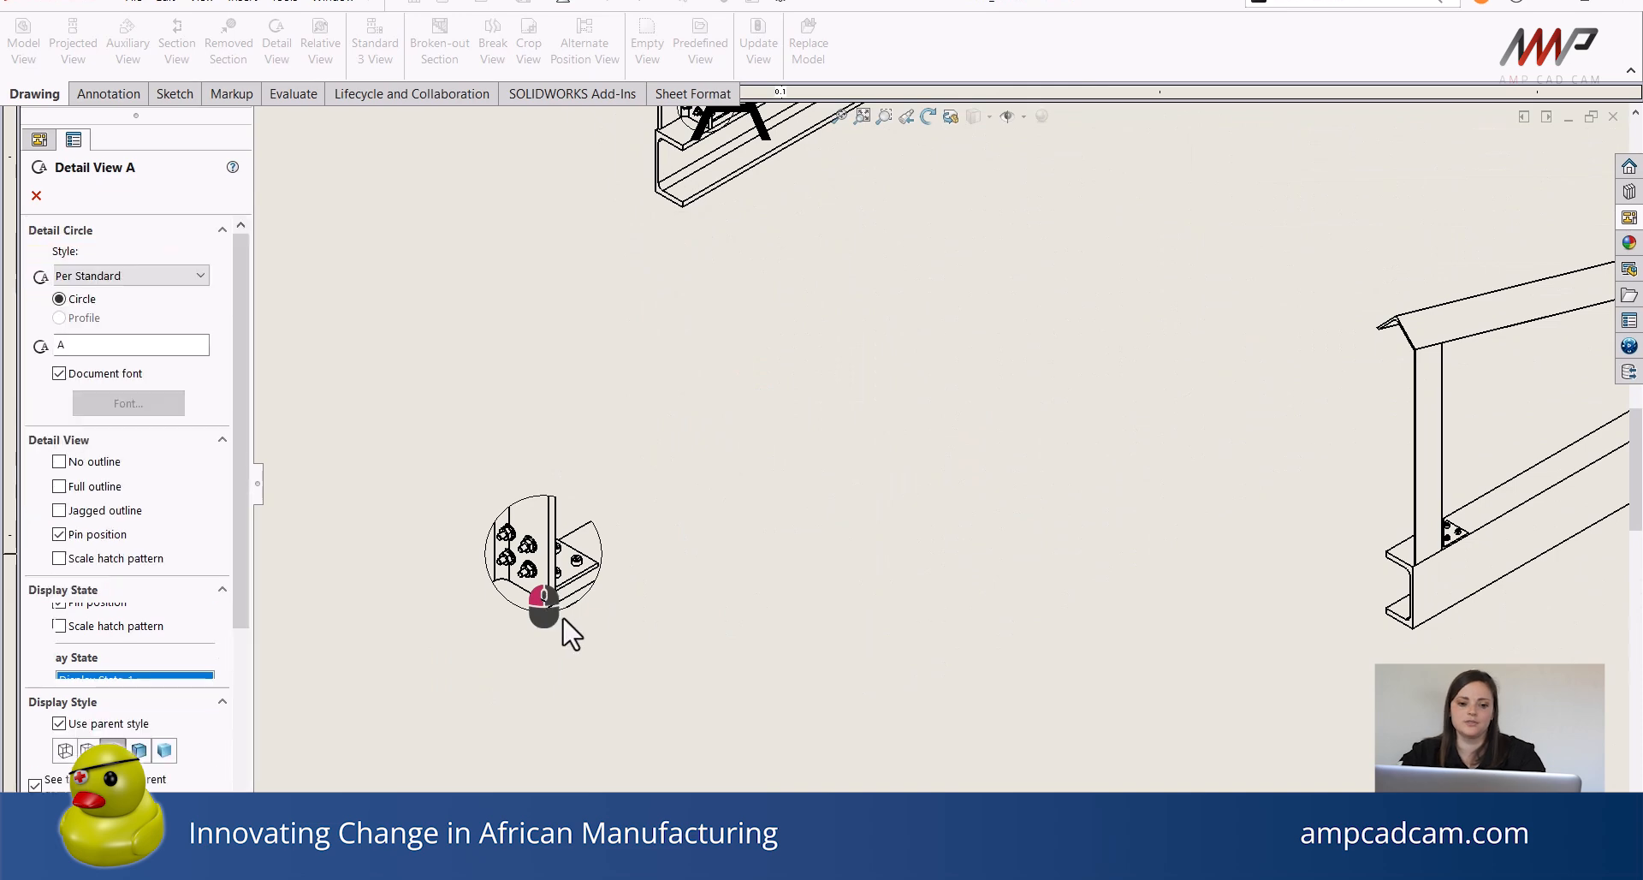
Move the detail circle's A label beside the circle on the isometric view.
middle_drag(763, 543, 819, 657)
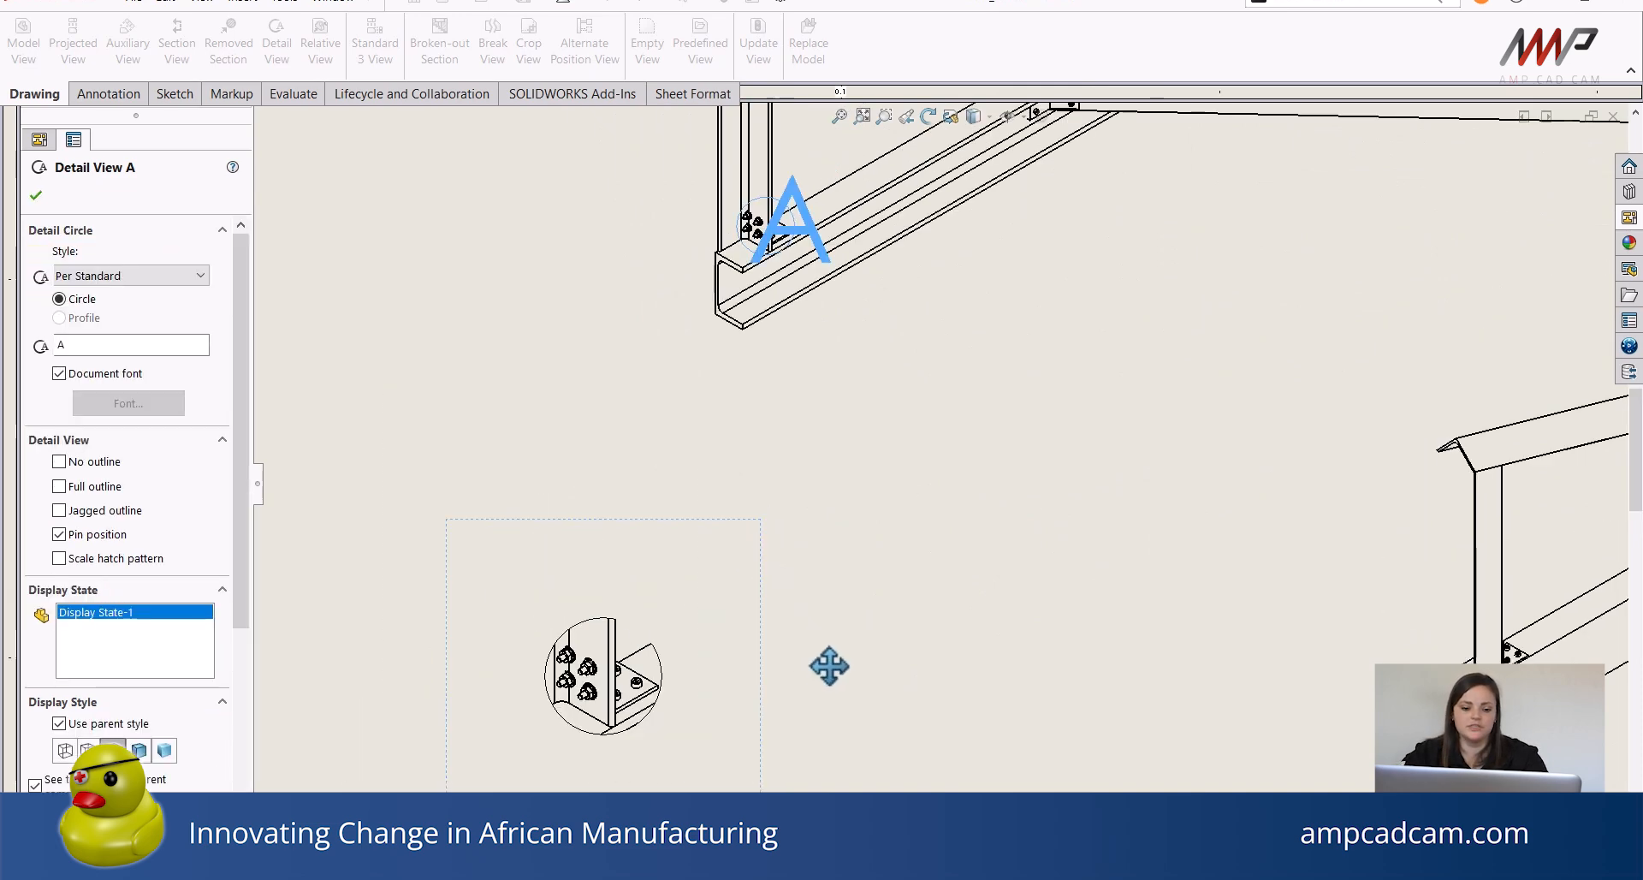
click(812, 248)
drag(811, 248, 887, 315)
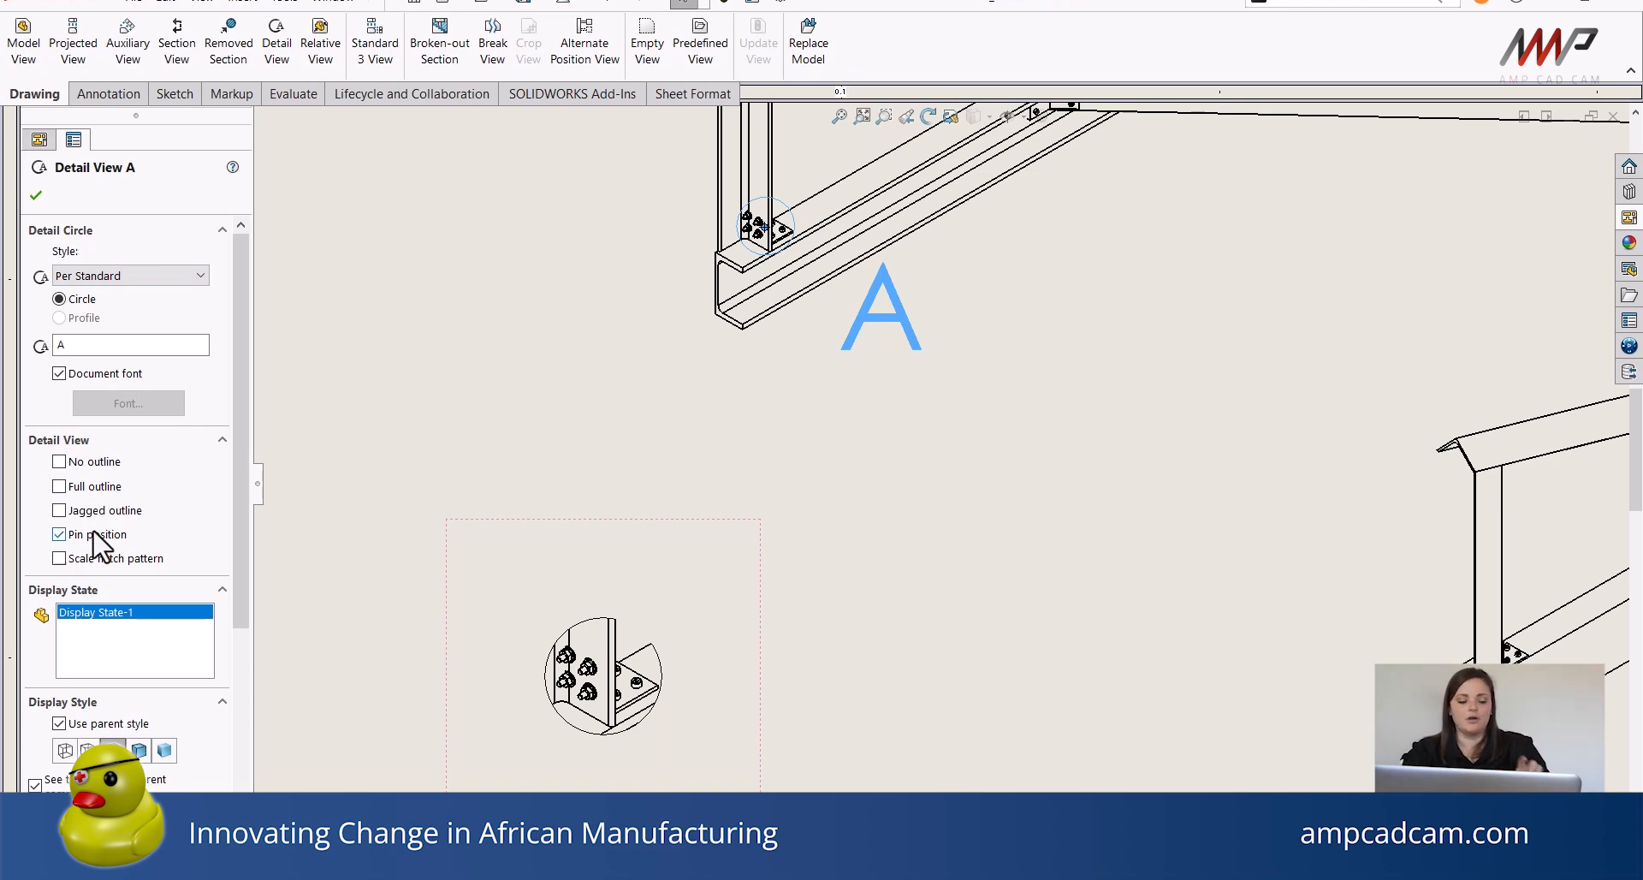
Turn on a full outline for the detail view, toggling the jagged outline on and off again.
click(59, 486)
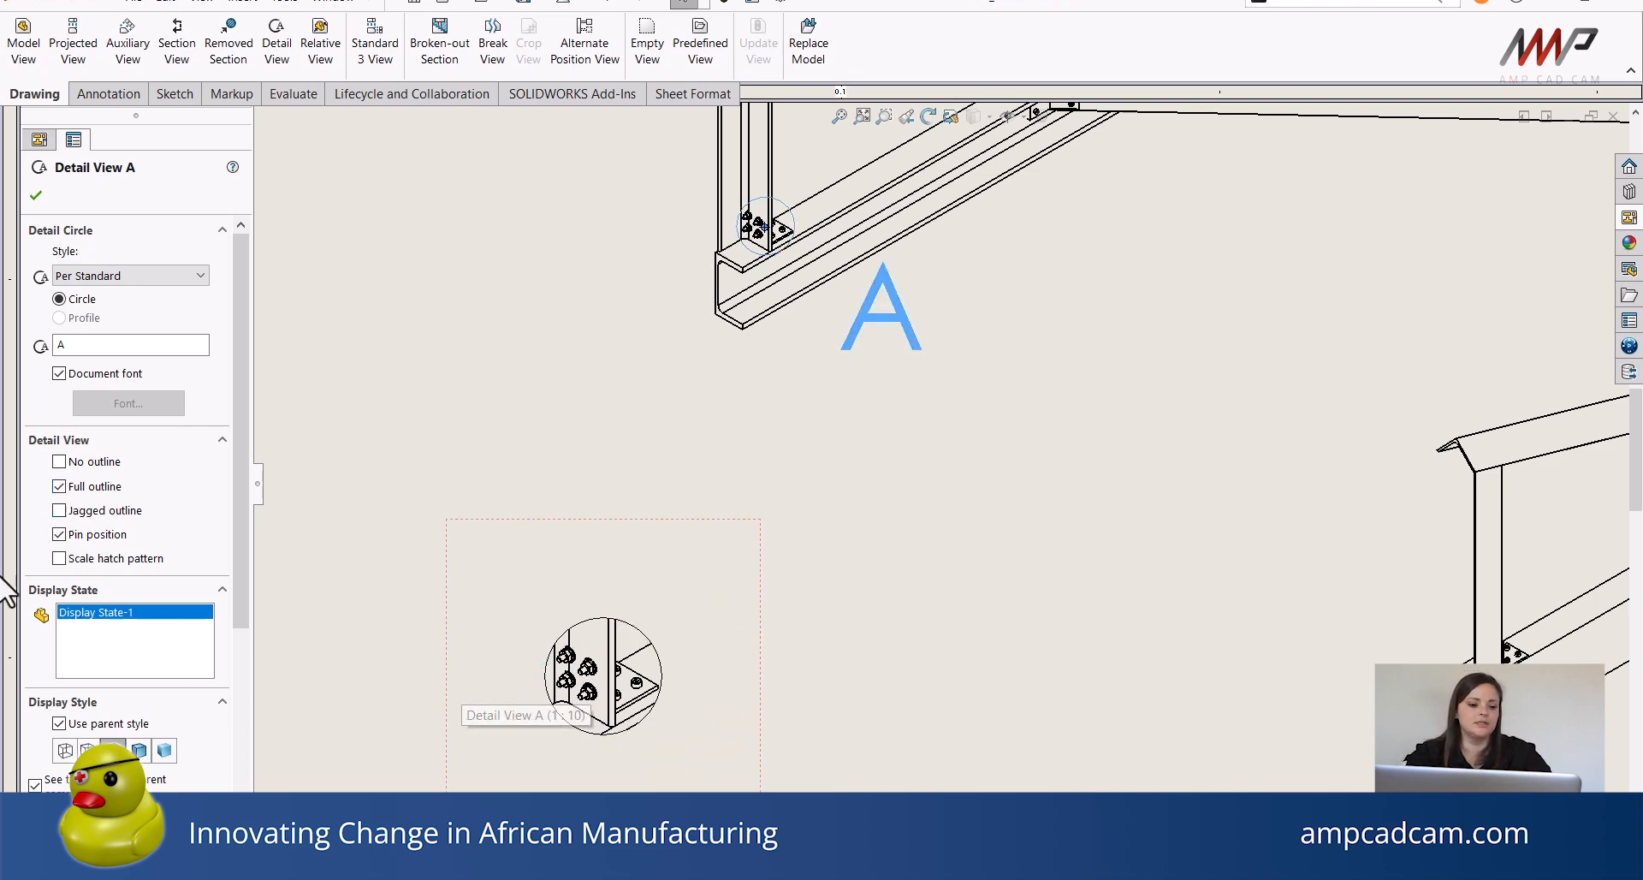
click(59, 511)
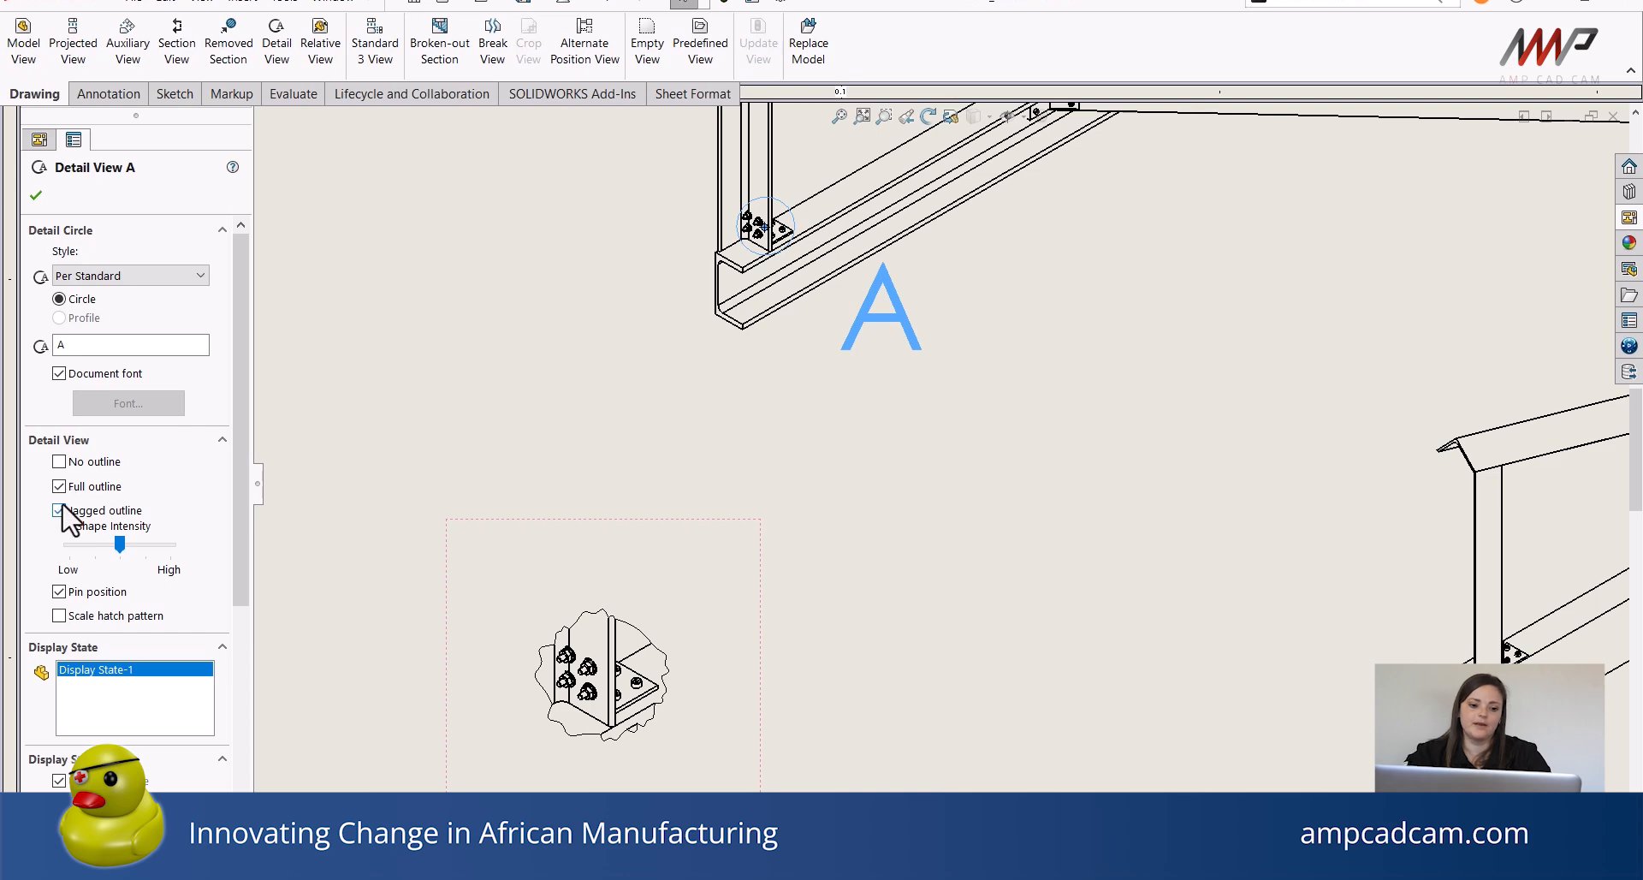
click(59, 511)
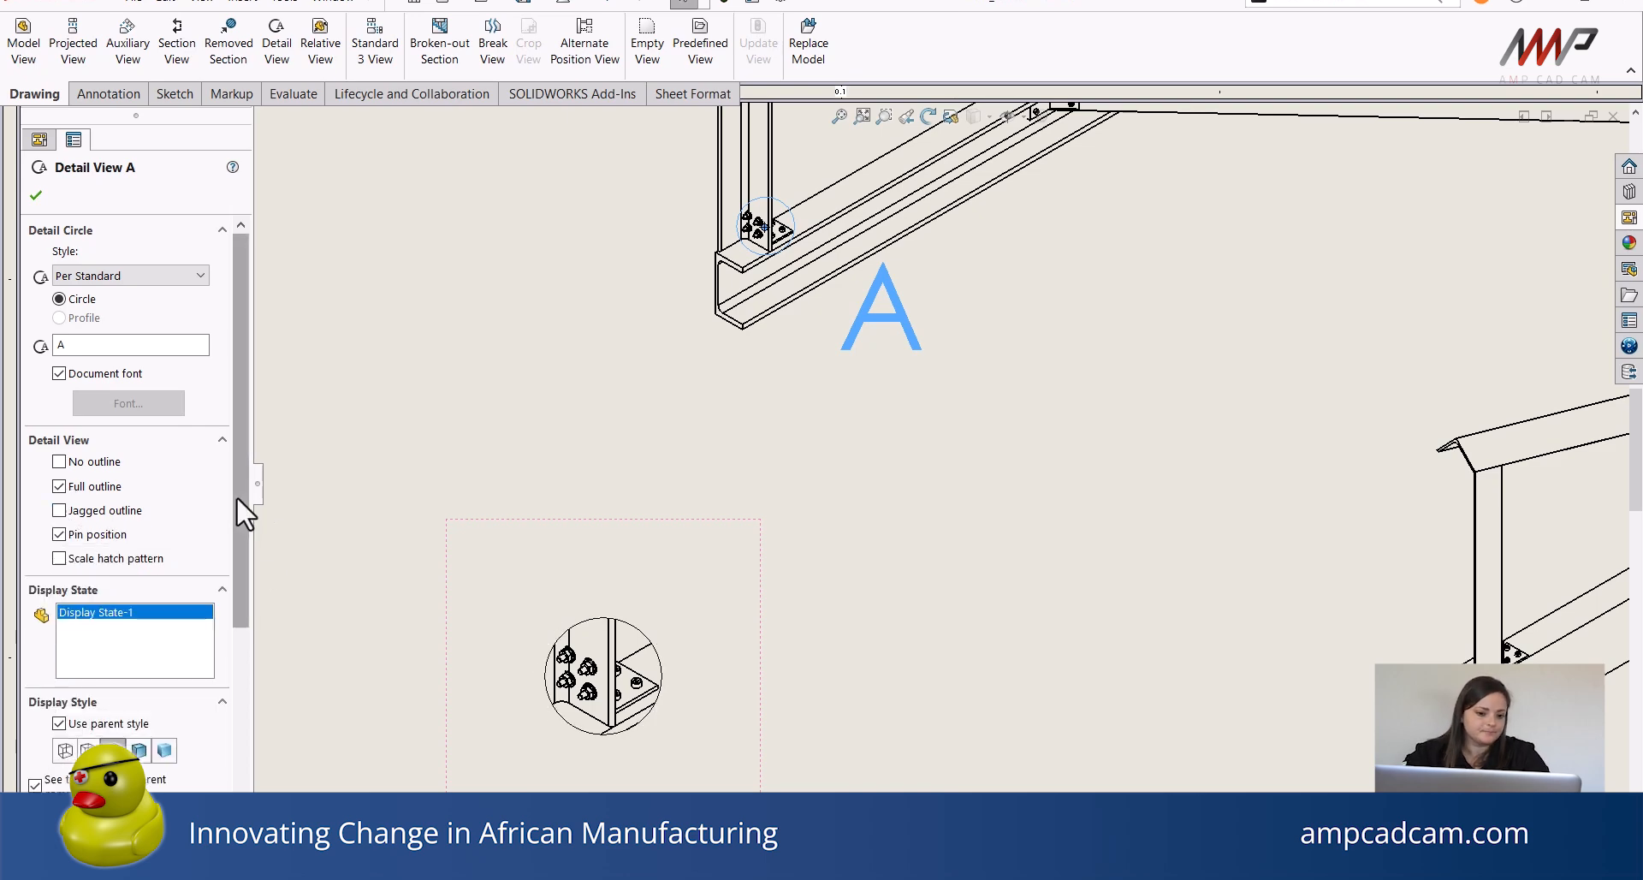
Change the detail circle style to With Leader and drag the A label out to the side.
mouse_move(240, 497)
mouse_down()
mouse_move(235, 554)
mouse_move(219, 444)
mouse_up()
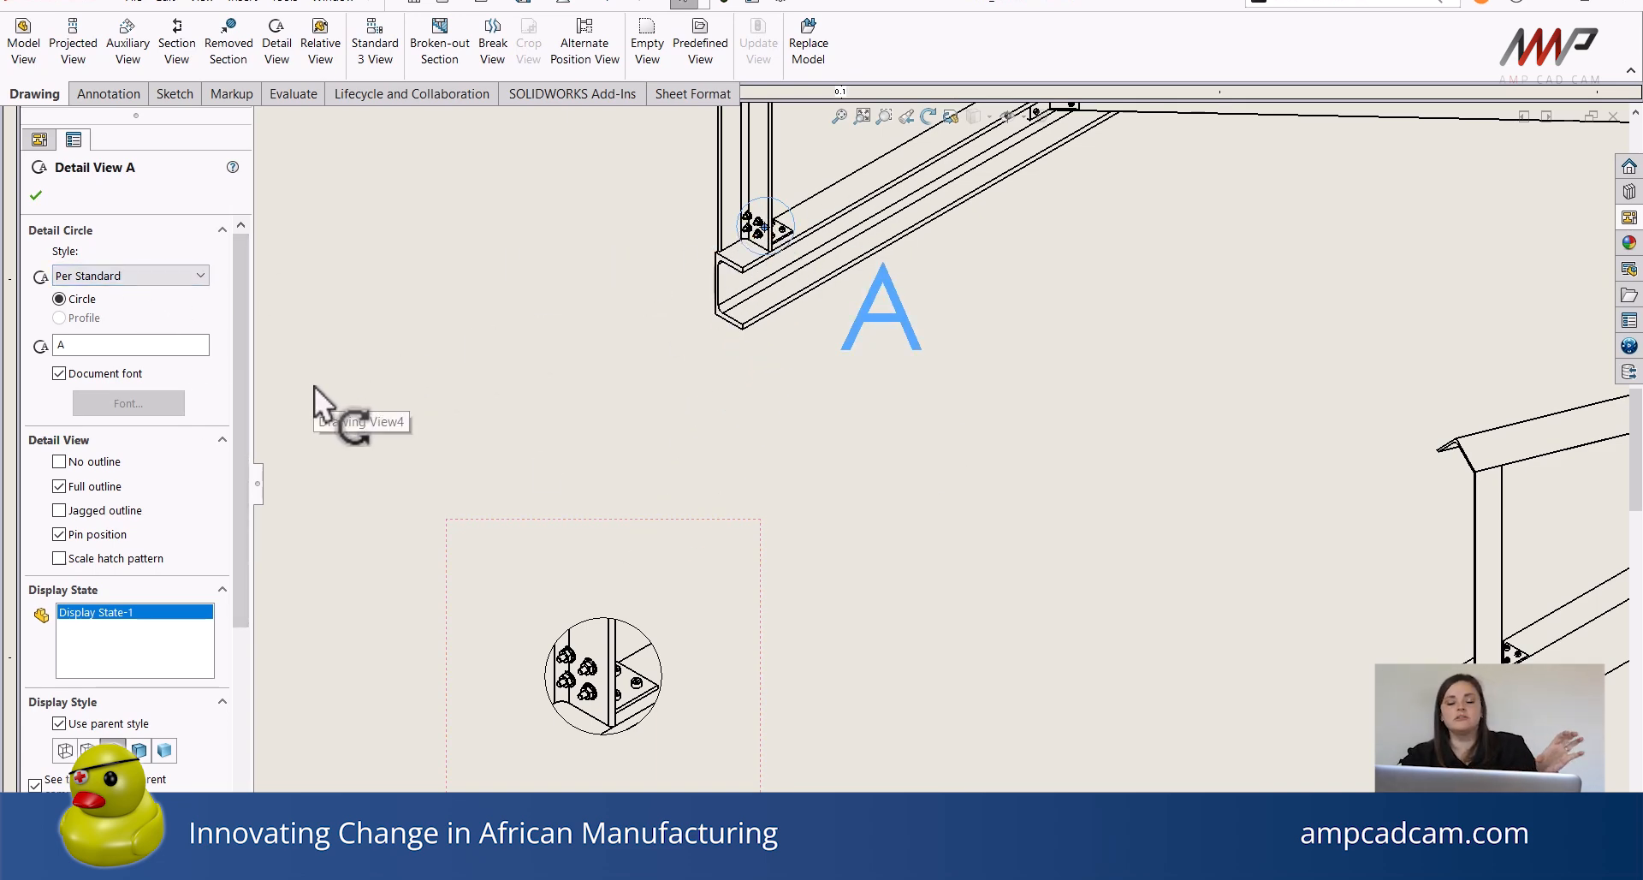
click(129, 275)
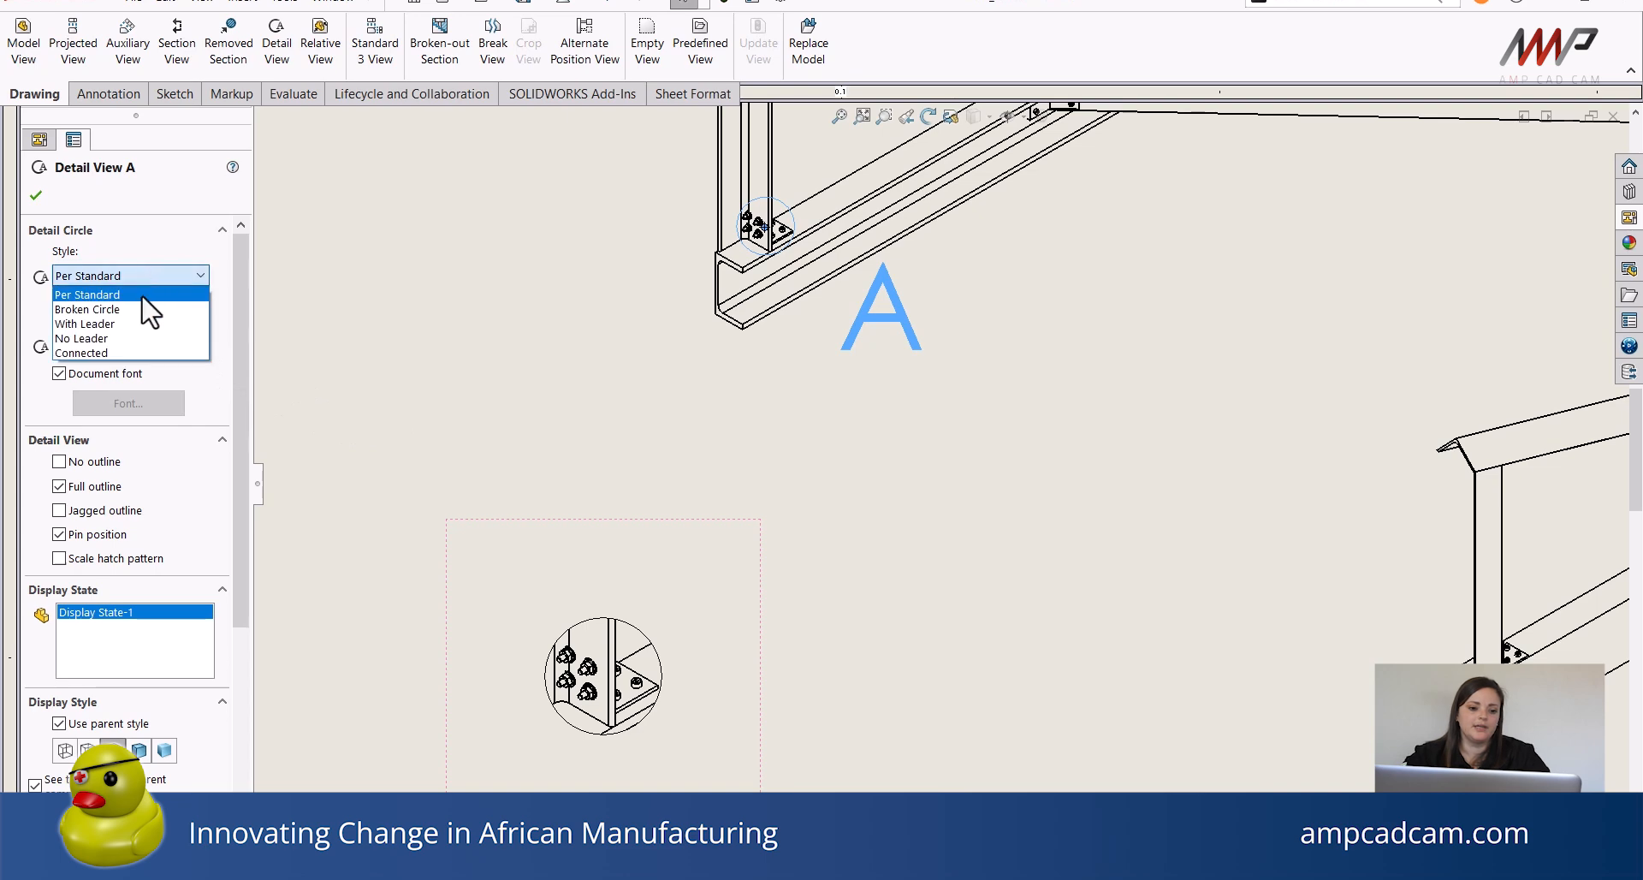
click(119, 324)
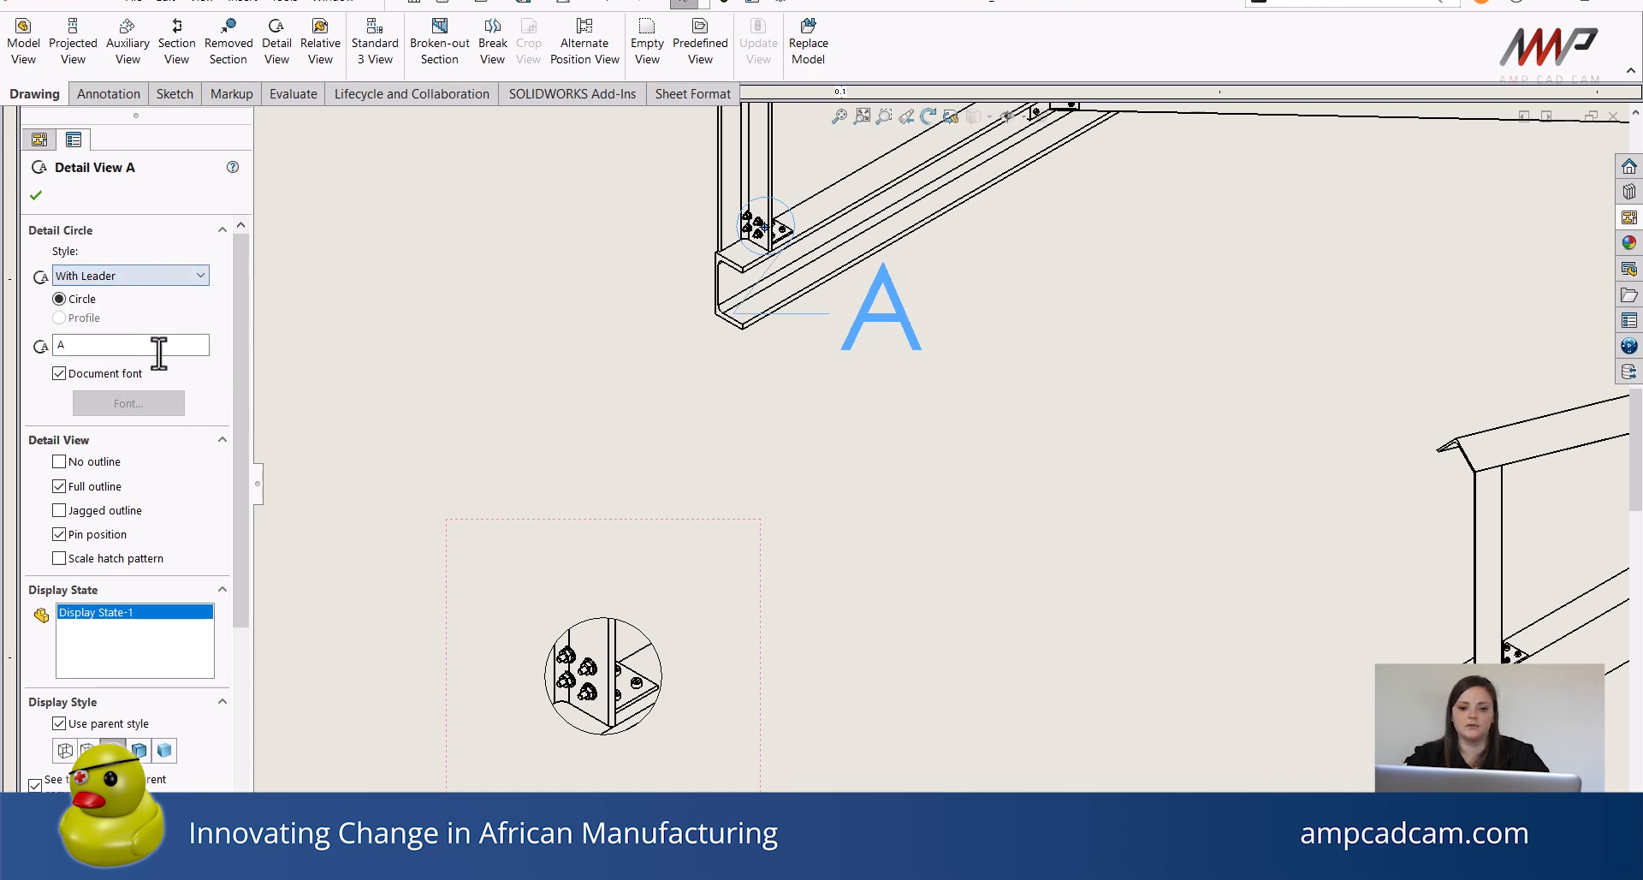
drag(865, 295, 993, 371)
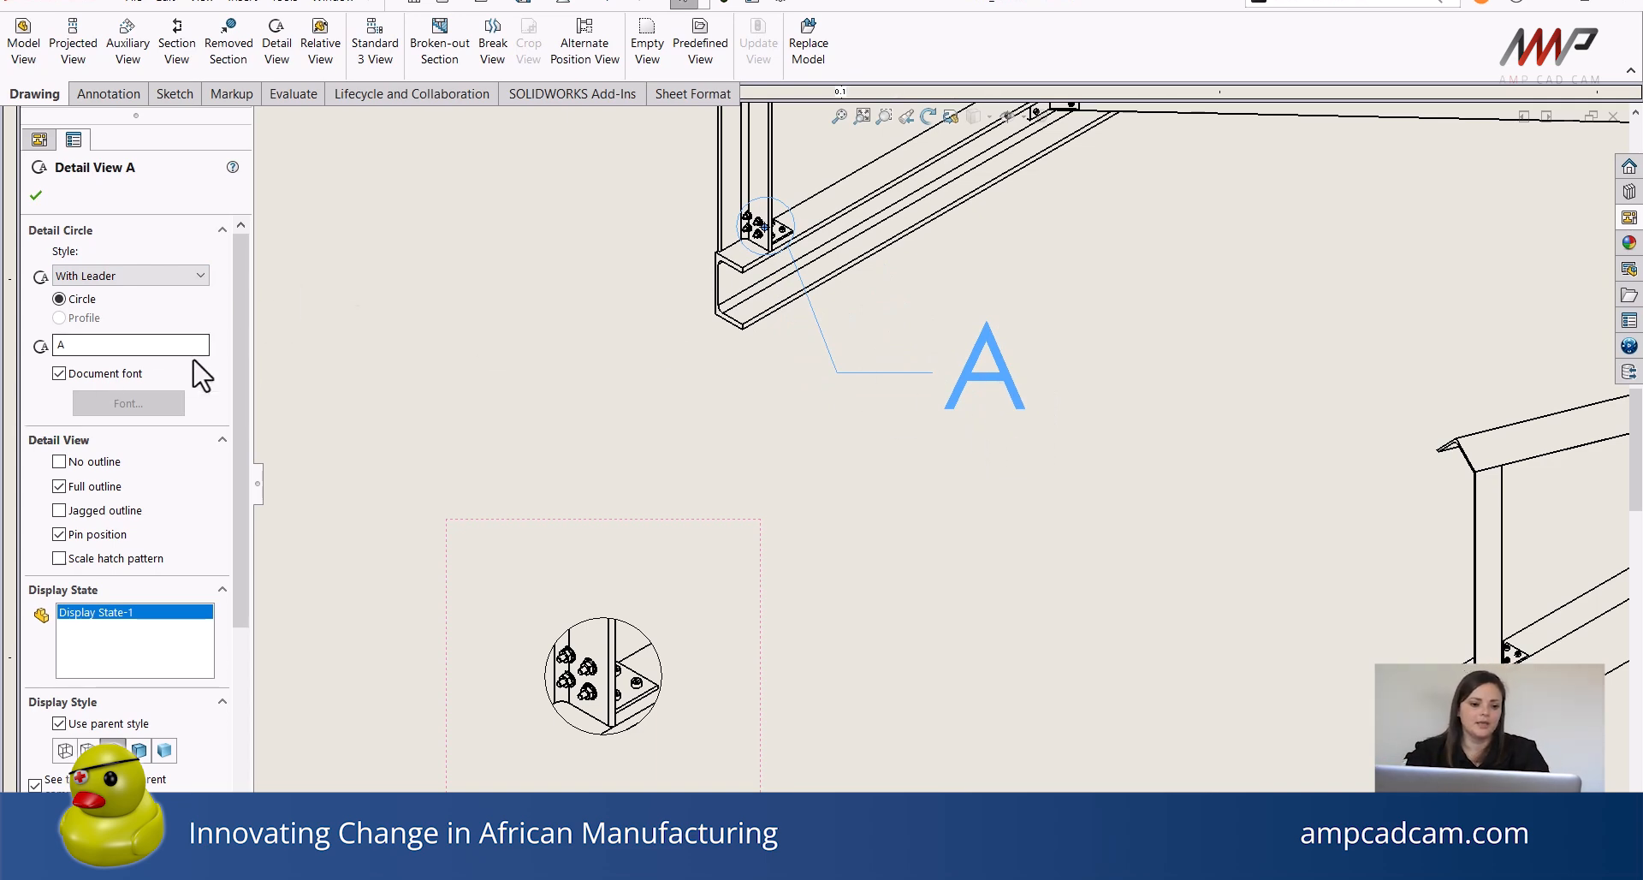
Set the detail view's custom scale to 1:2 and reposition the enlarged detail view on the sheet.
drag(242, 381, 240, 531)
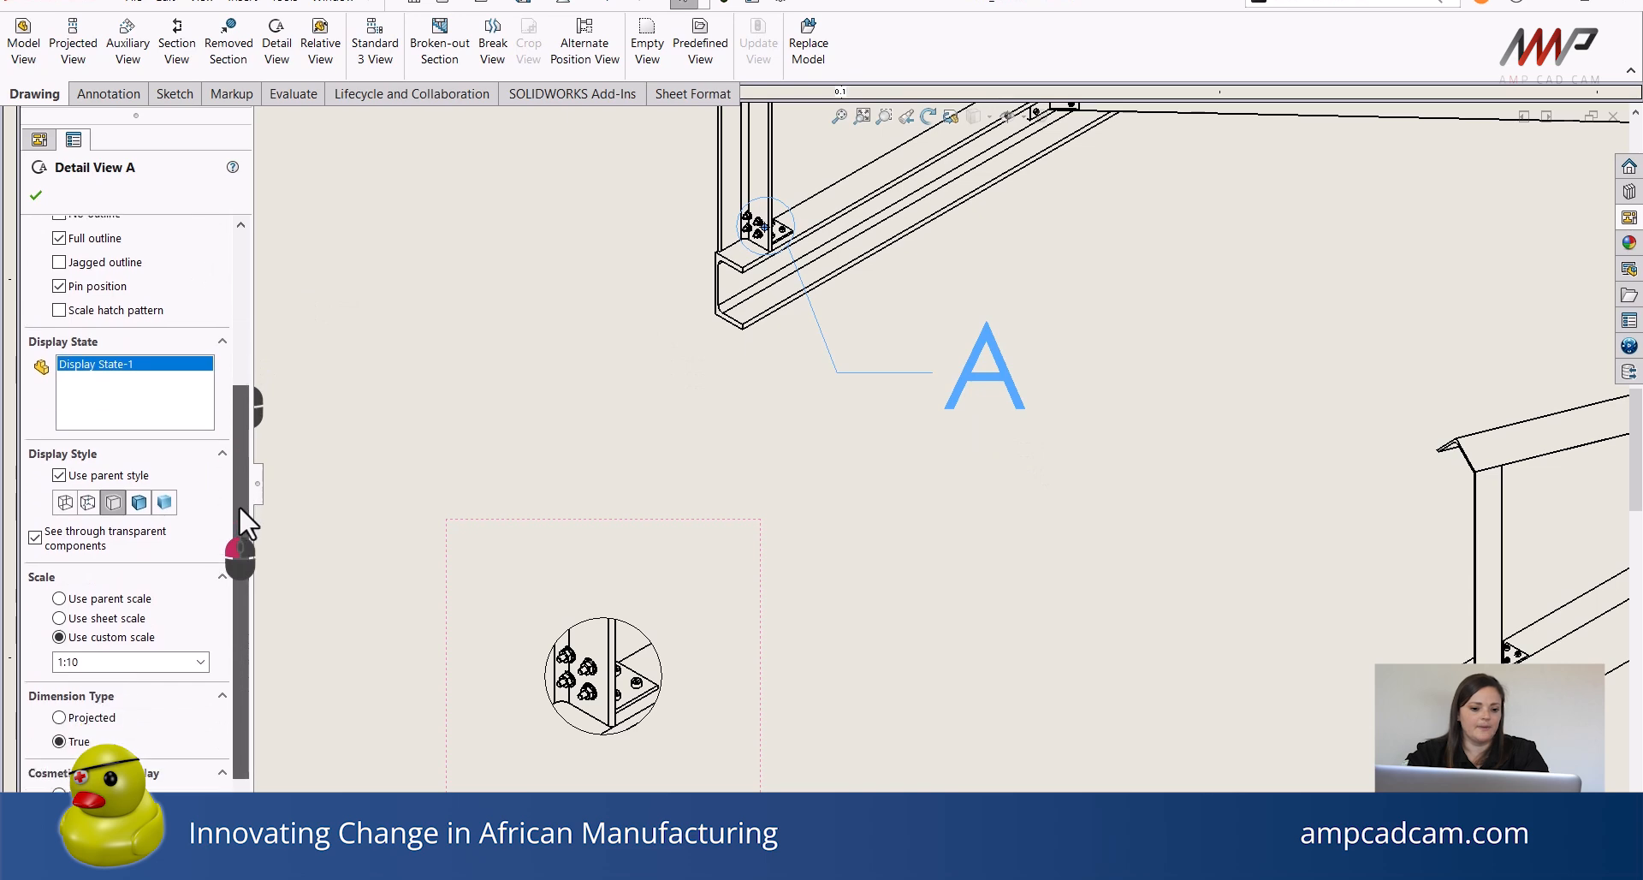
click(198, 664)
click(112, 696)
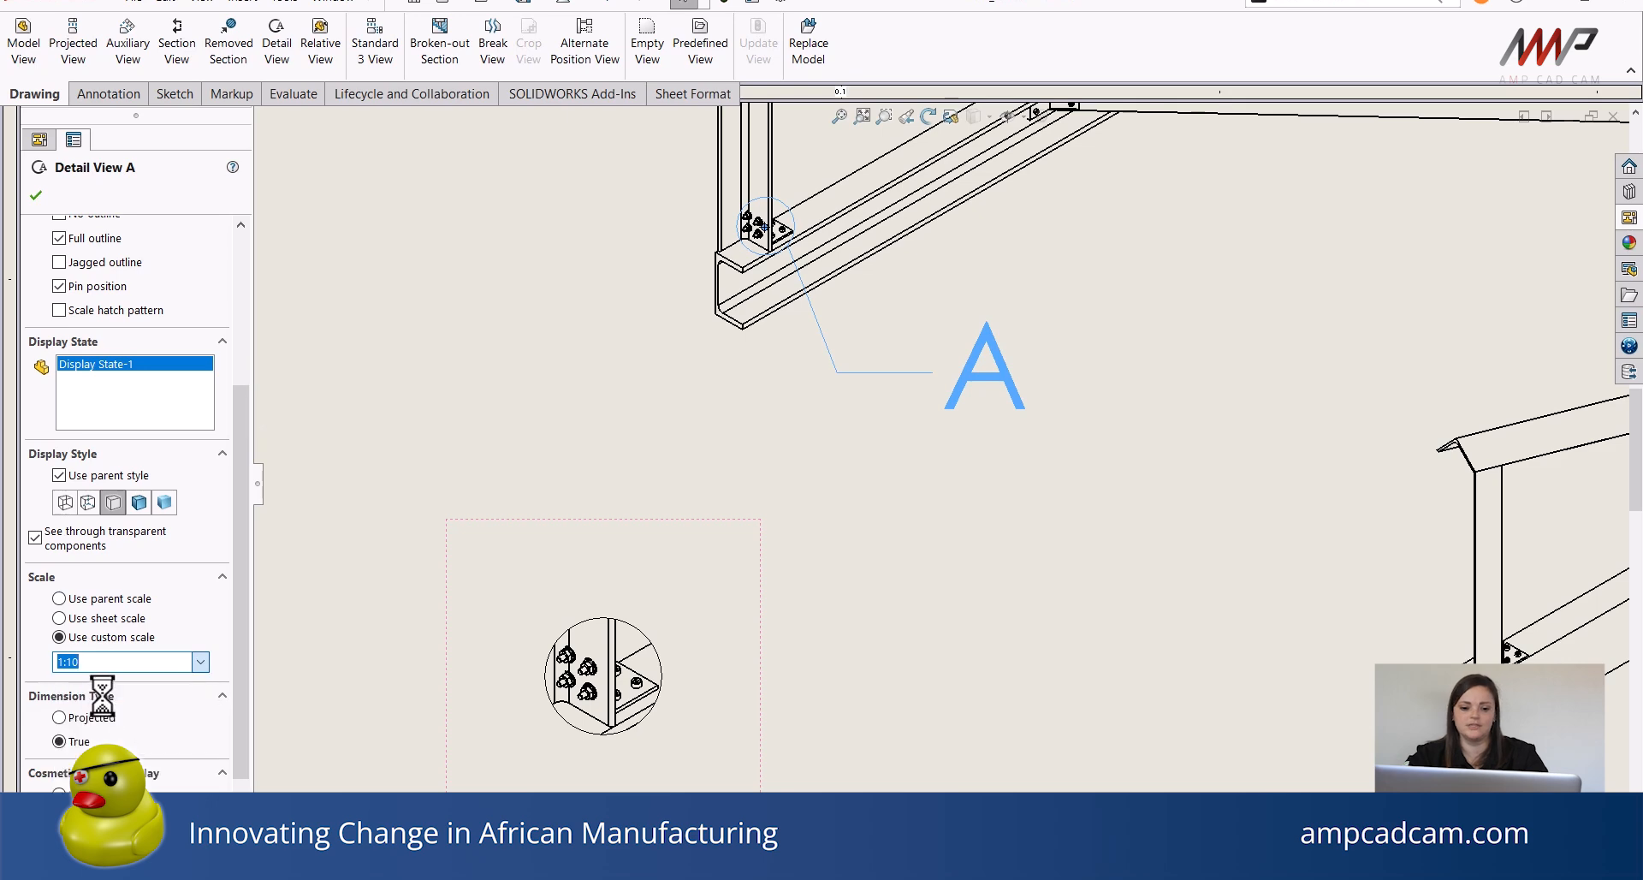
scroll(1070, 659, down, 2)
scroll(1081, 616, down, 5)
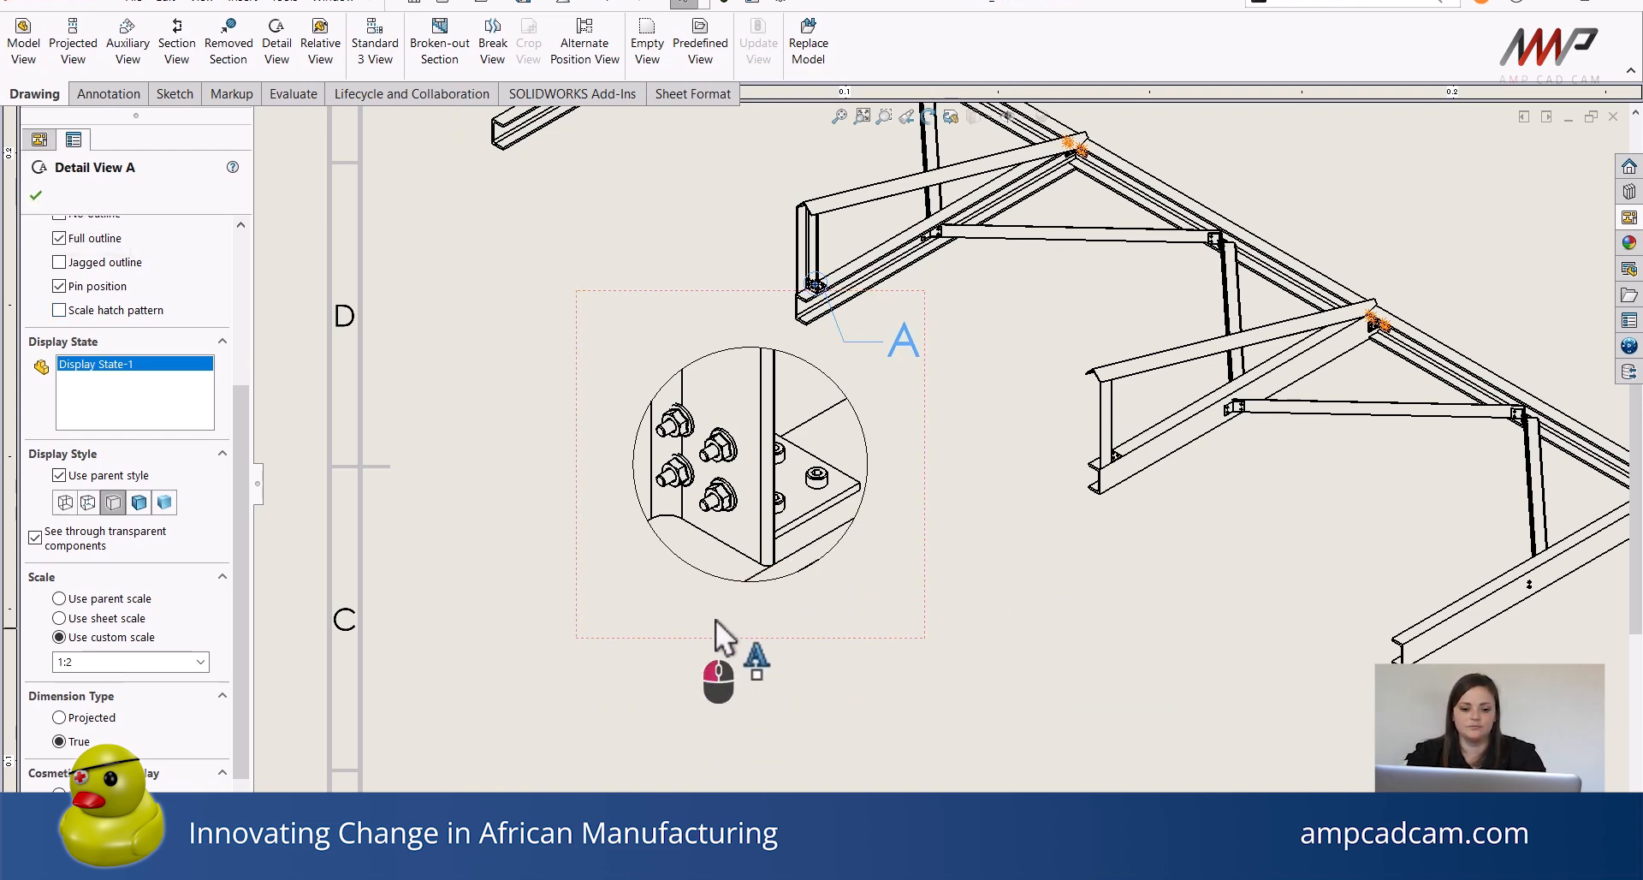
click(719, 650)
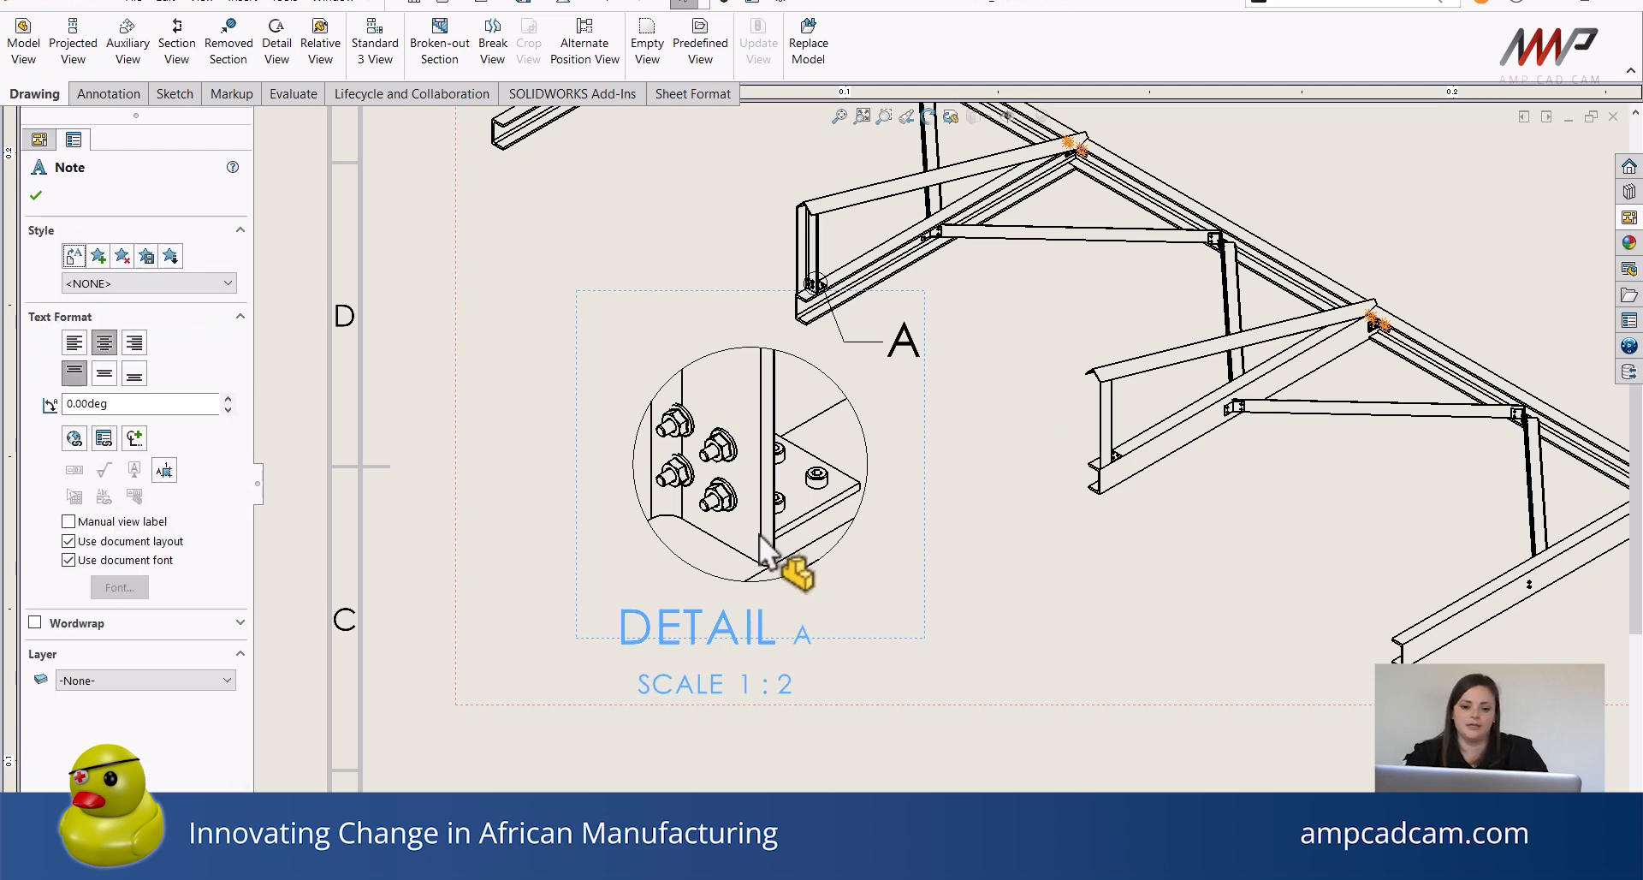
drag(917, 529, 868, 640)
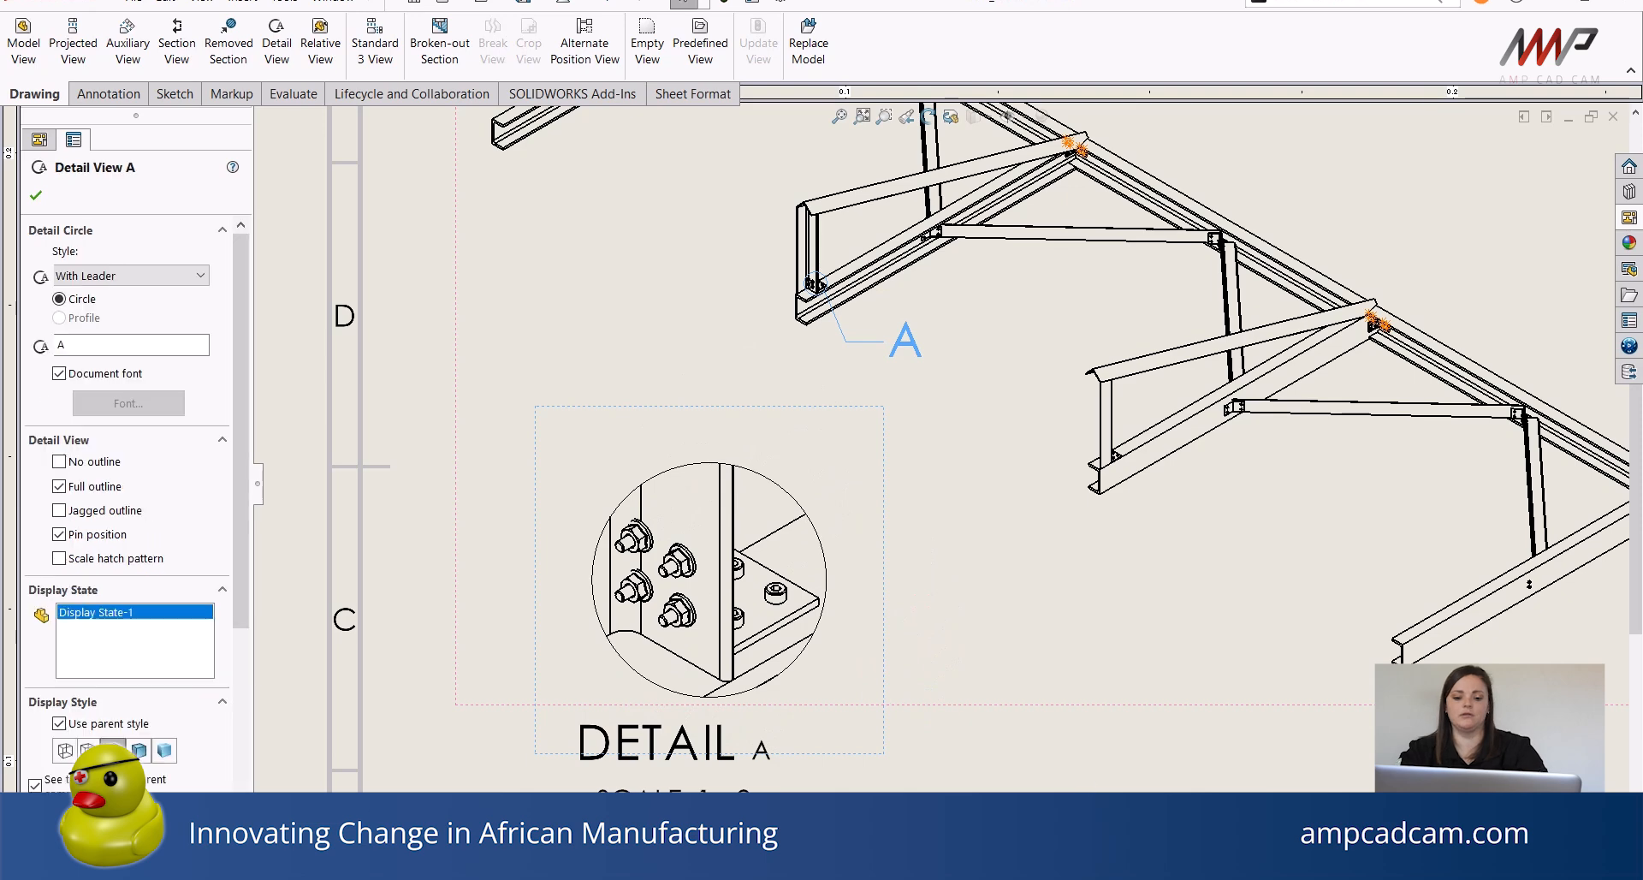
Remove the tangent edges from the detail view.
click(1123, 741)
scroll(1121, 743, up, 3)
middle_drag(1116, 759, 943, 781)
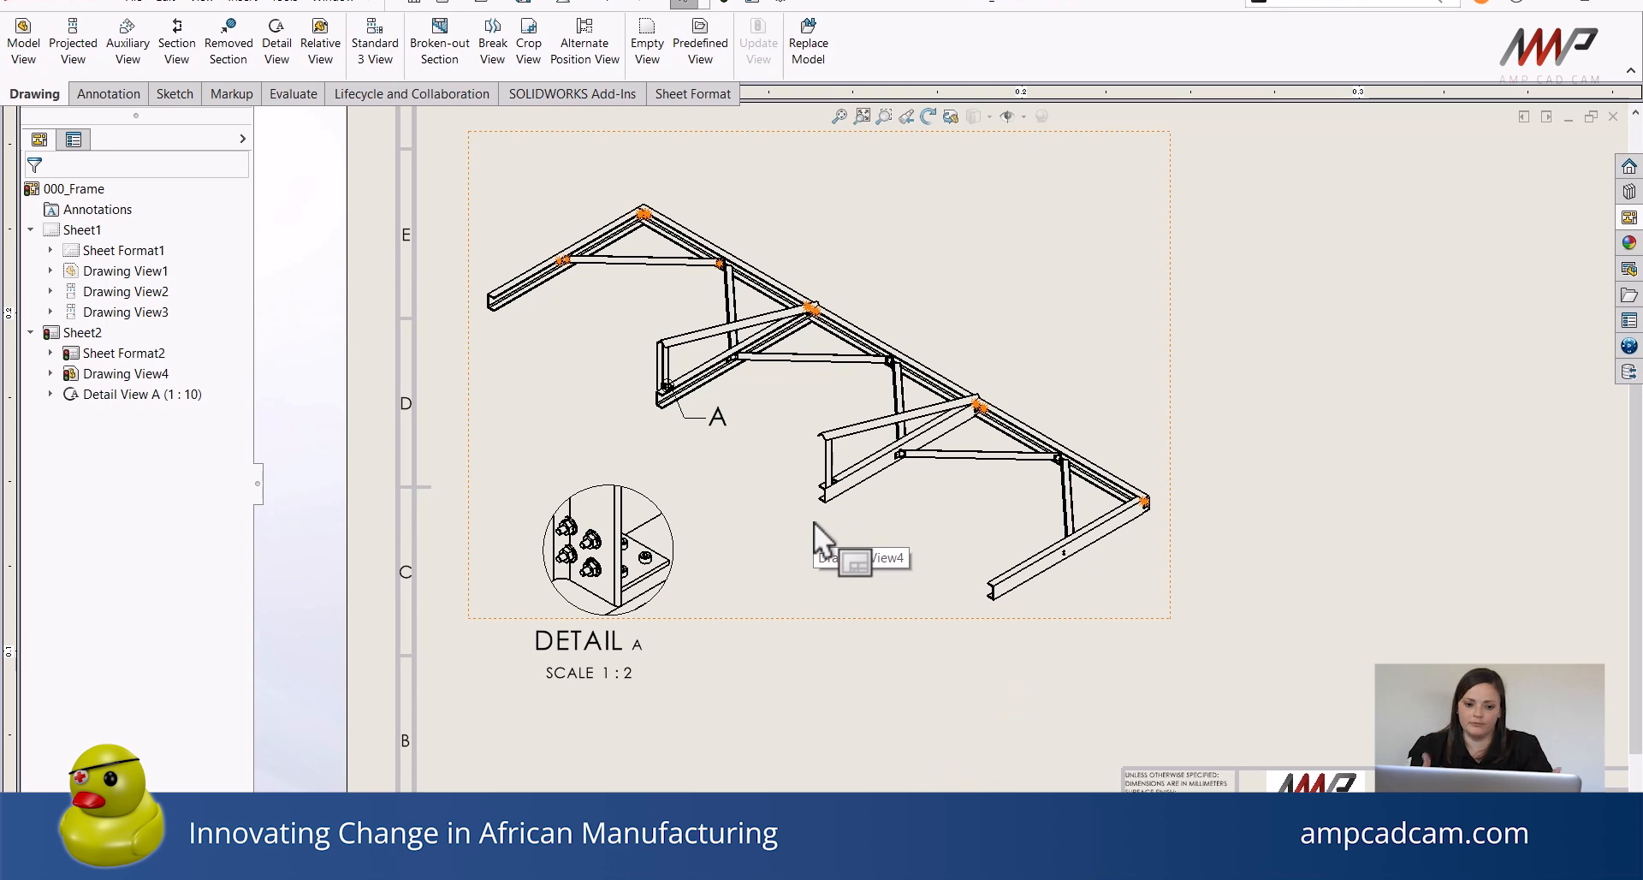
scroll(637, 569, down, 8)
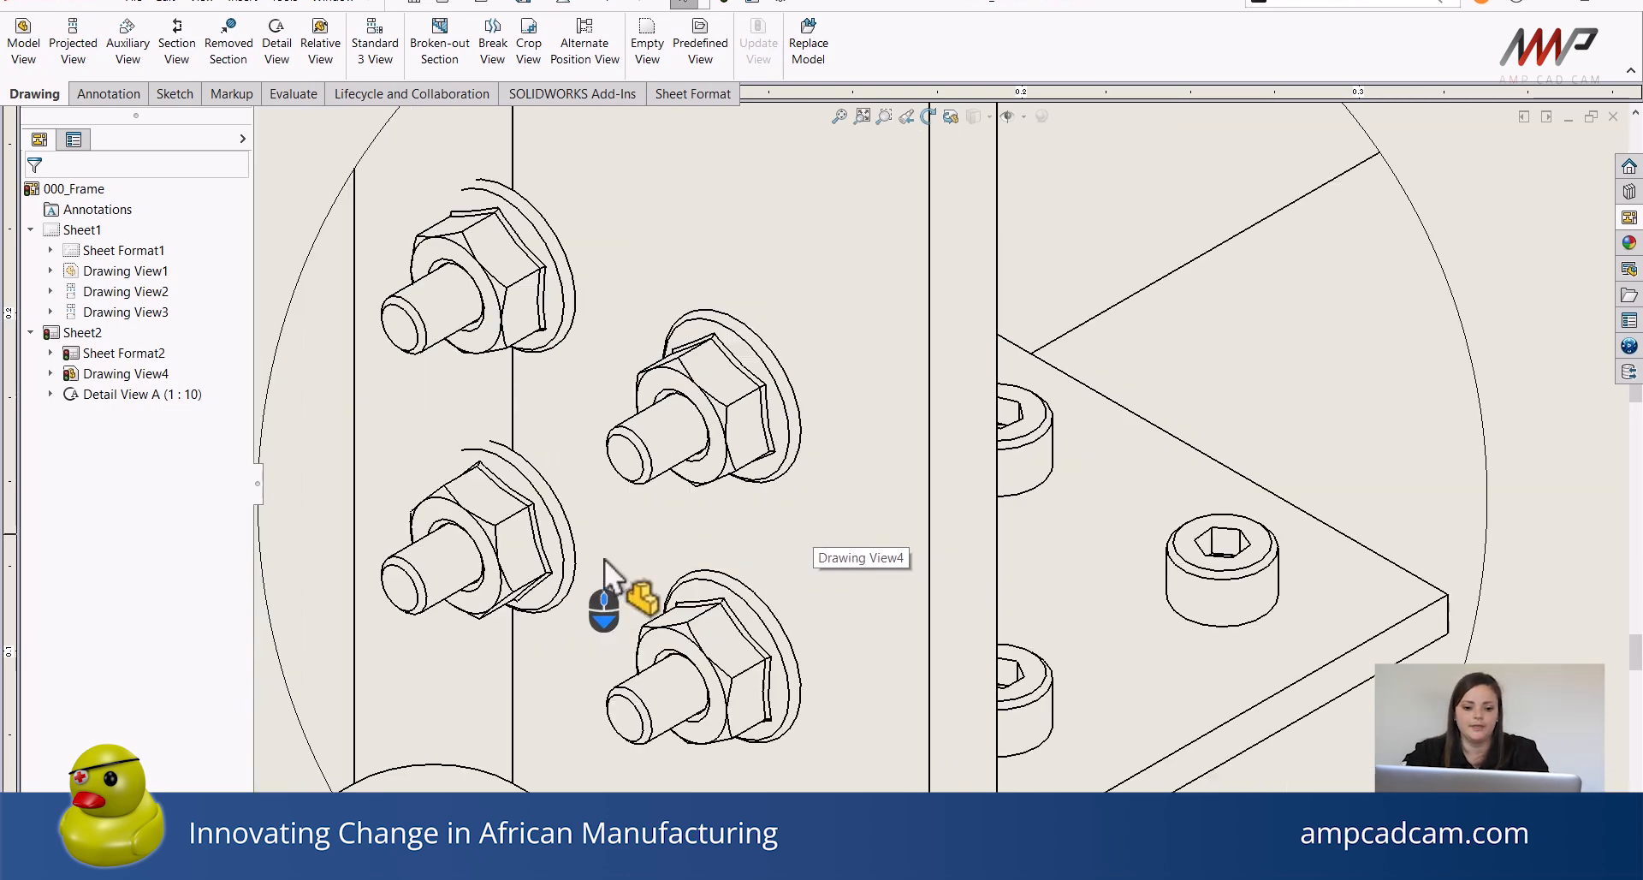
click(918, 445)
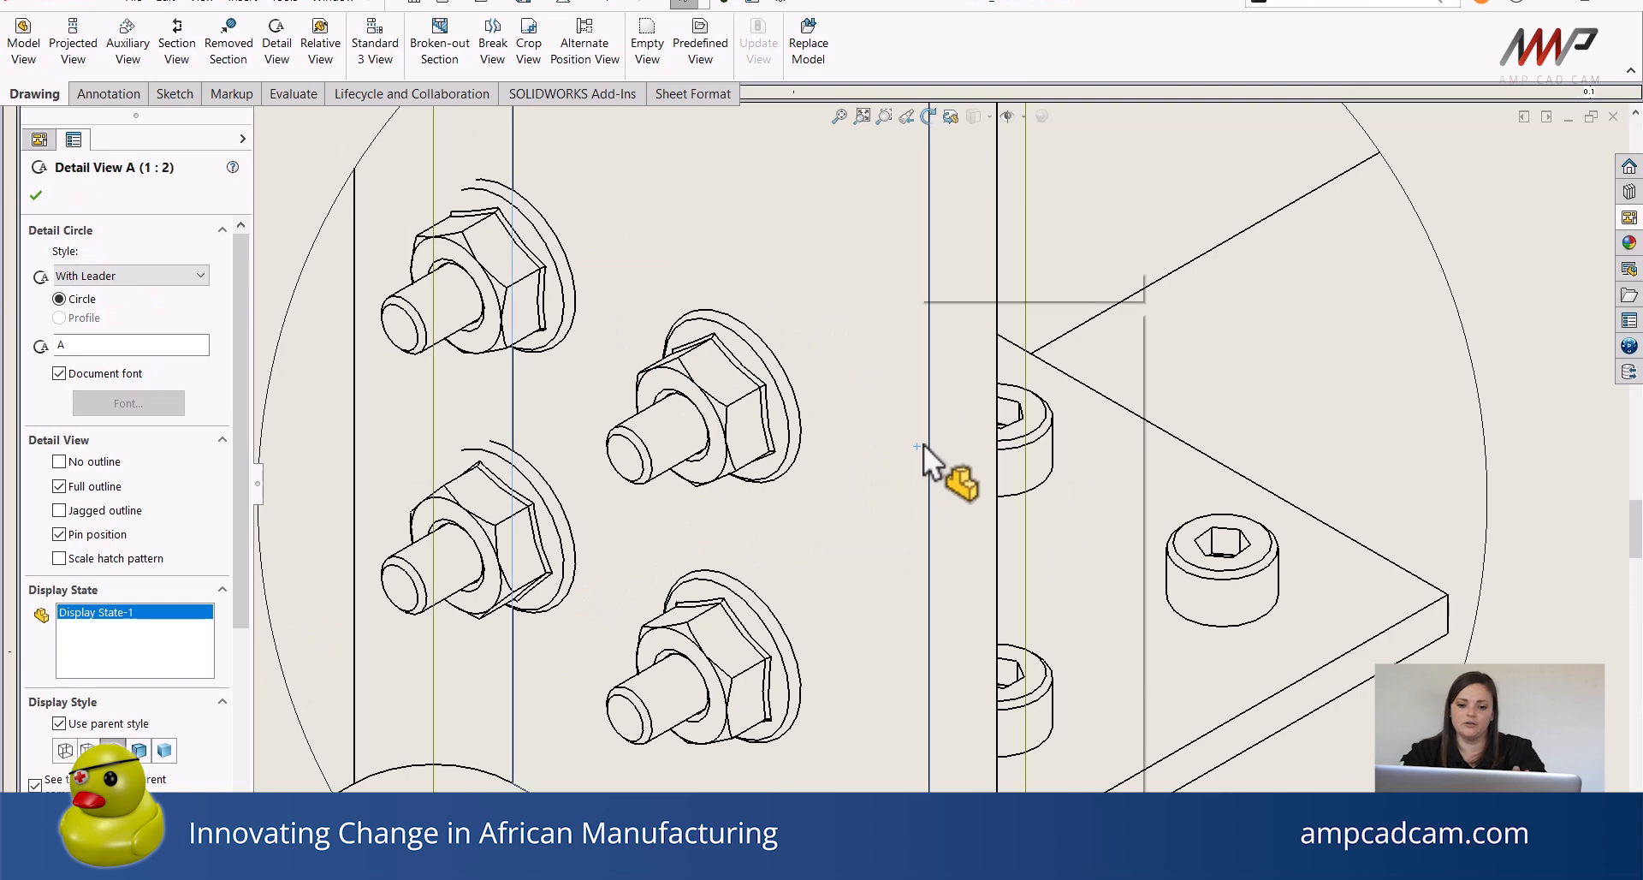
right_click(923, 443)
mouse_move(1040, 589)
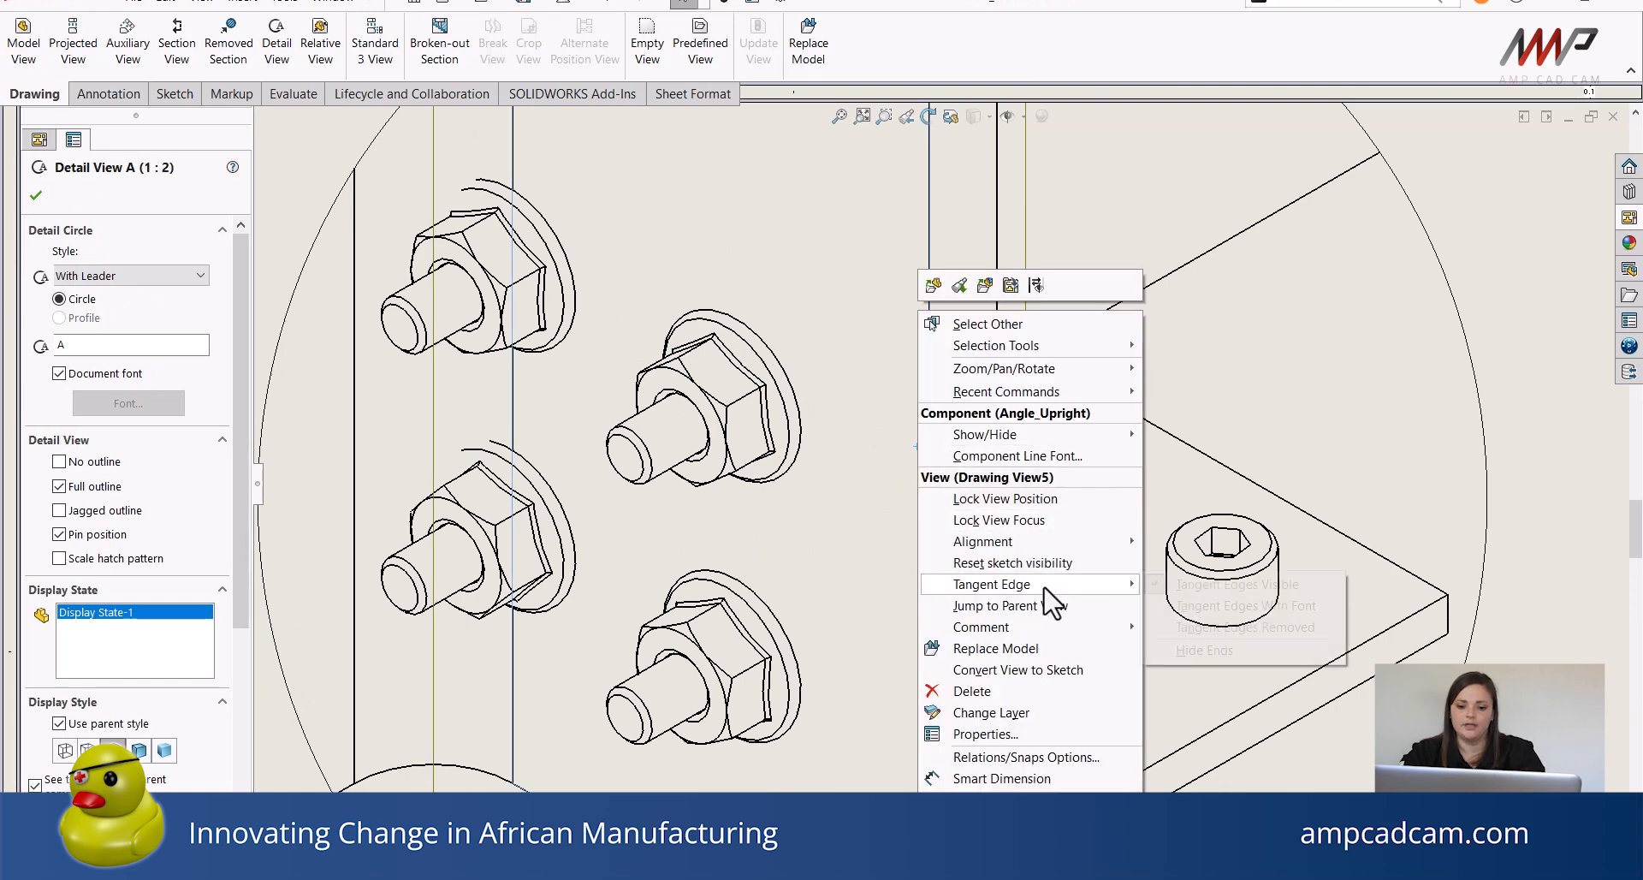
click(1209, 627)
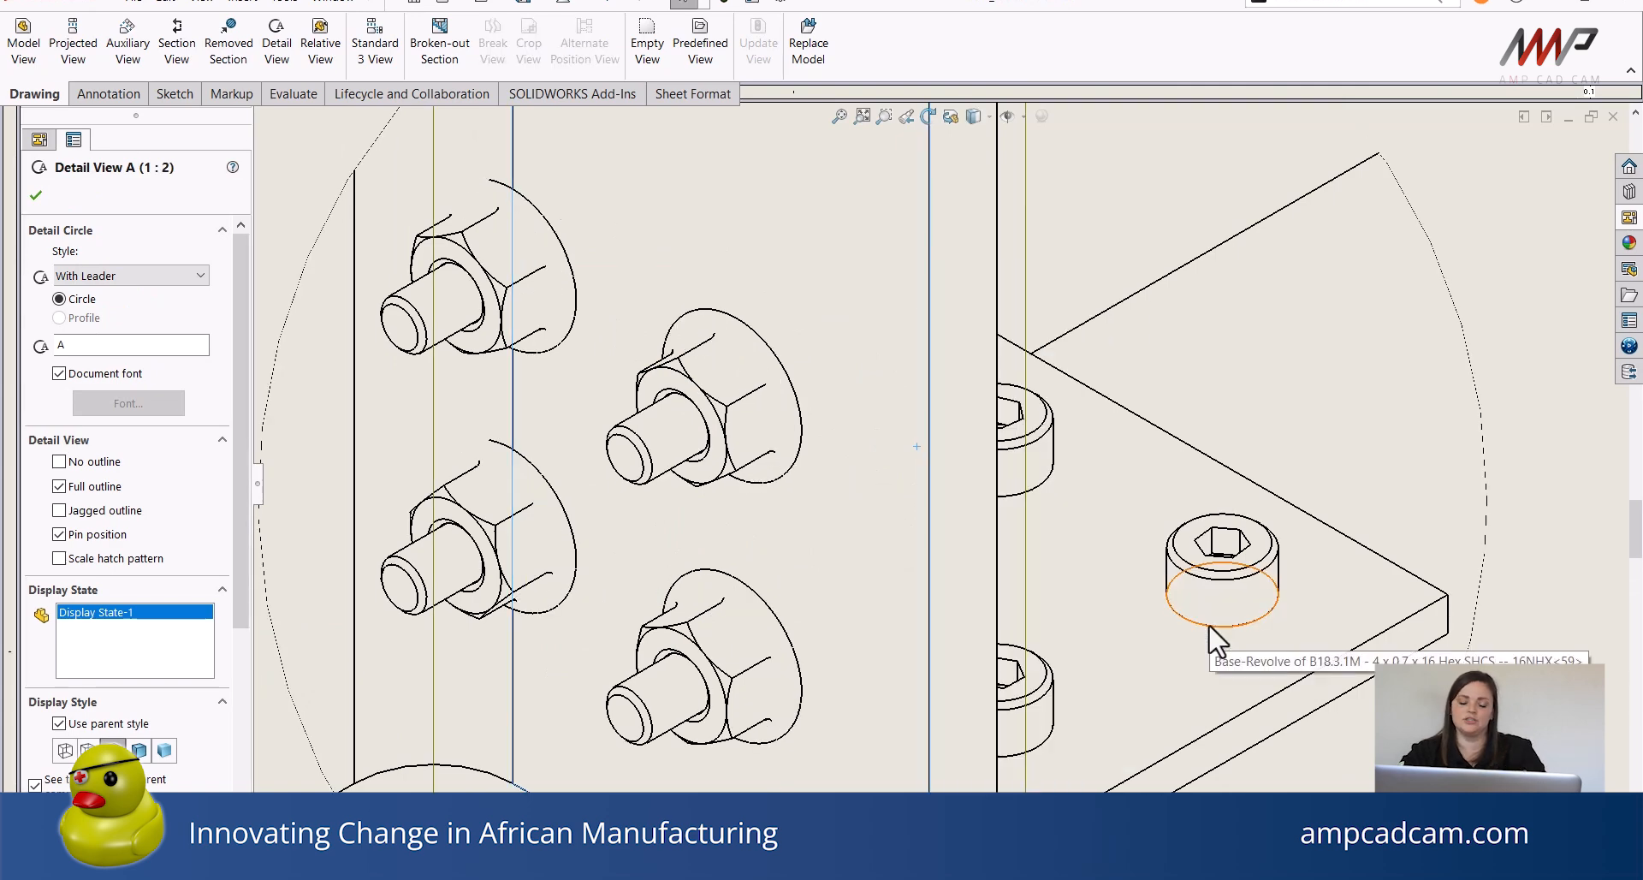
Insert a parts-only Bill of Materials from the isometric view and place it in the sheet's top-right corner.
scroll(1014, 610, up, 3)
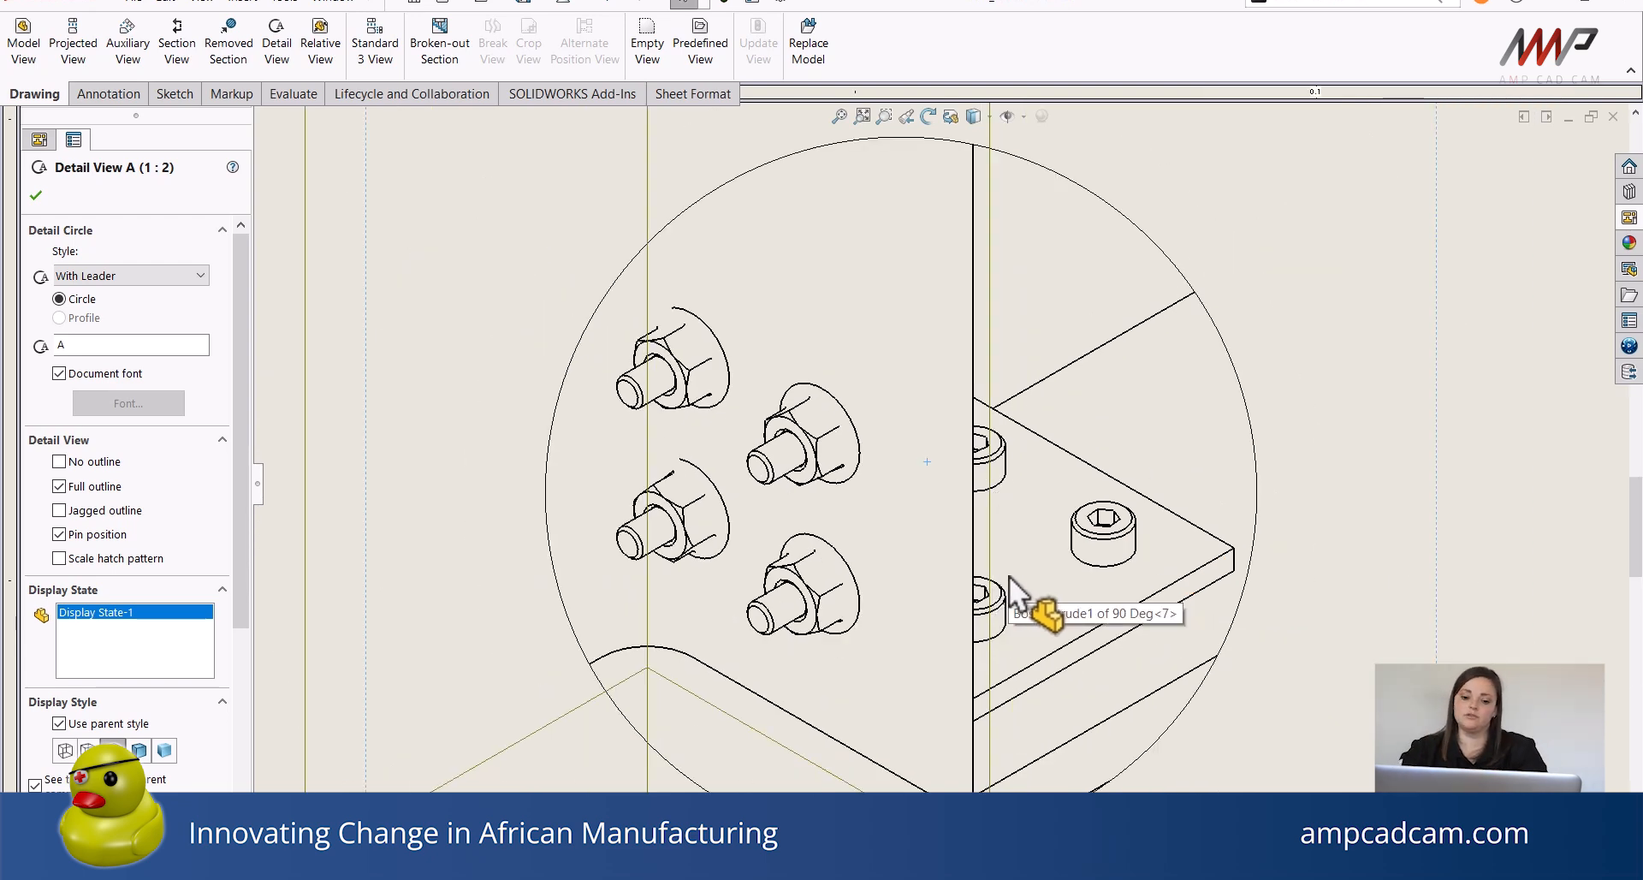
scroll(932, 655, up, 3)
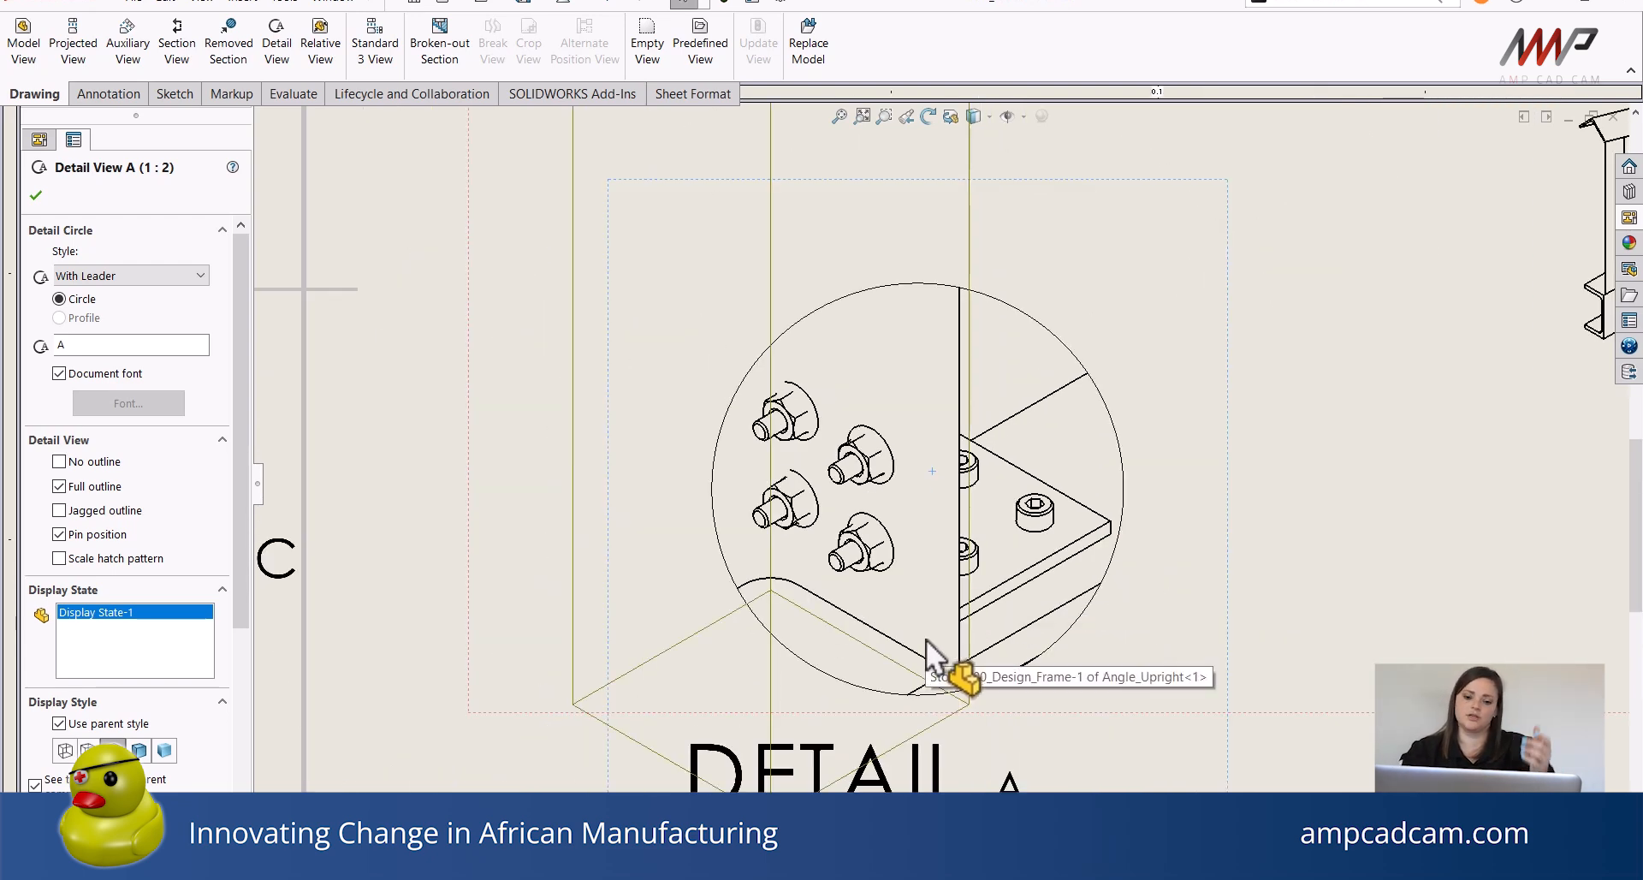
scroll(926, 639, up, 5)
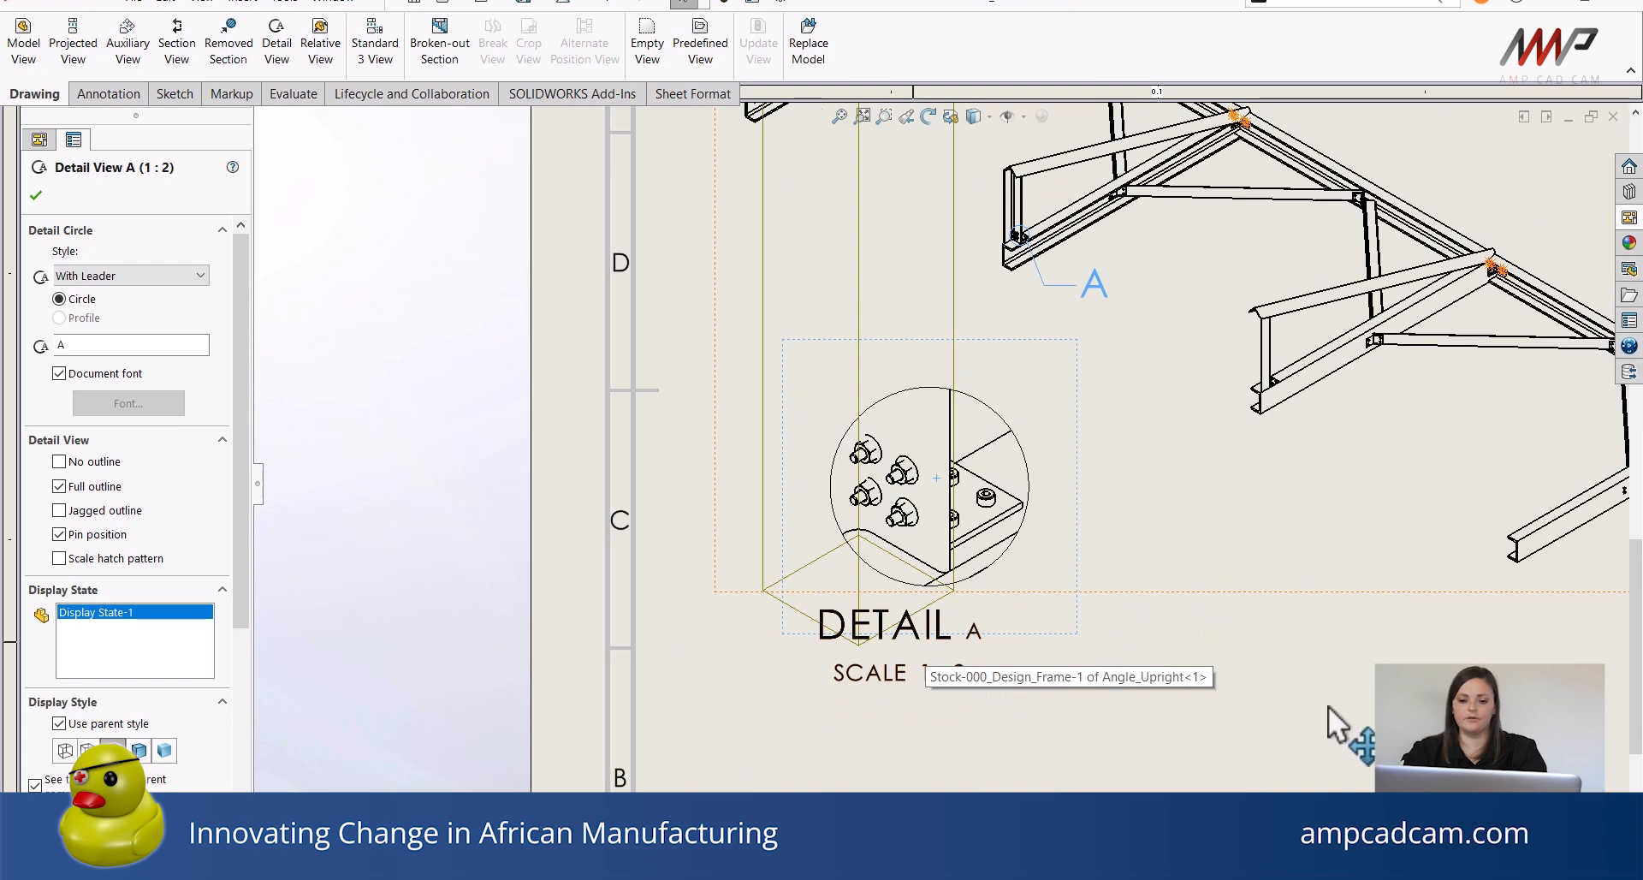
click(1329, 706)
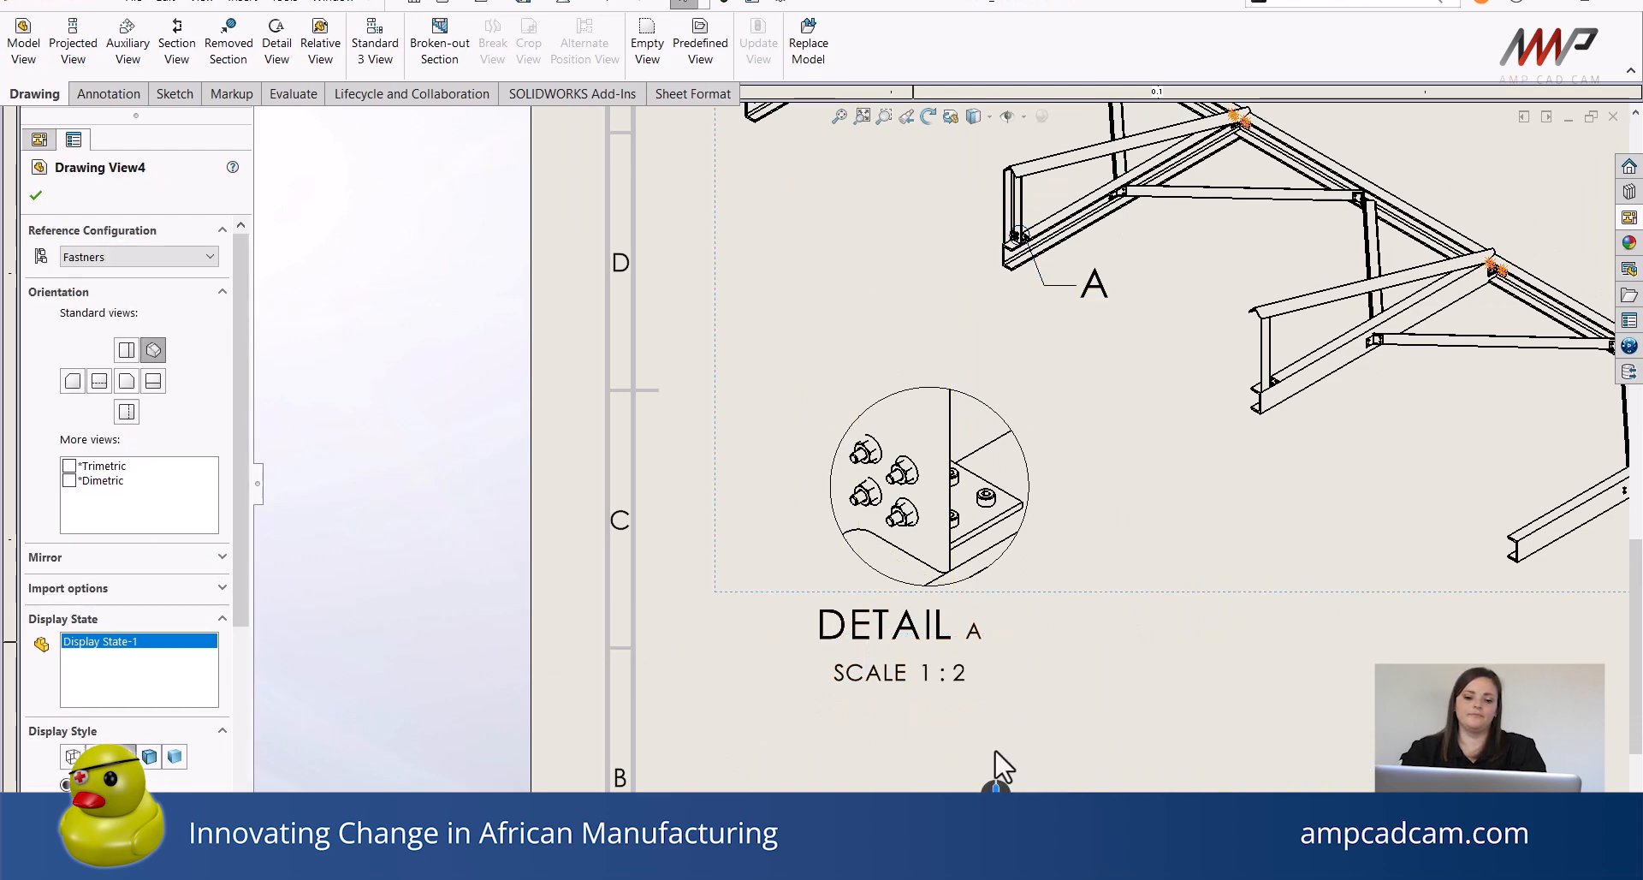
scroll(996, 766, up, 6)
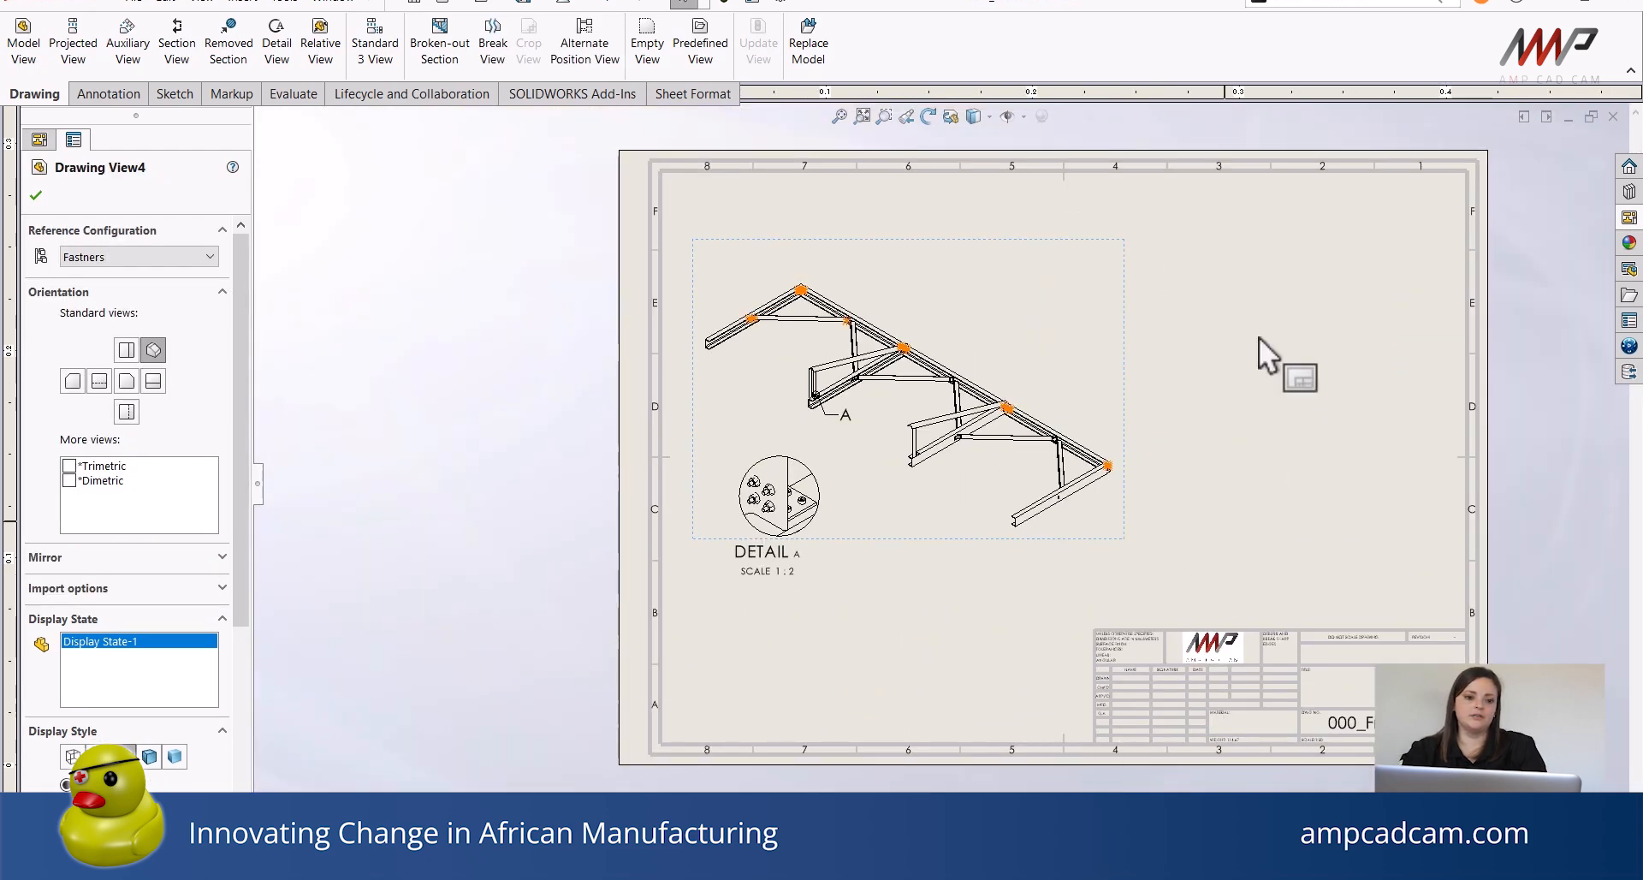
click(109, 94)
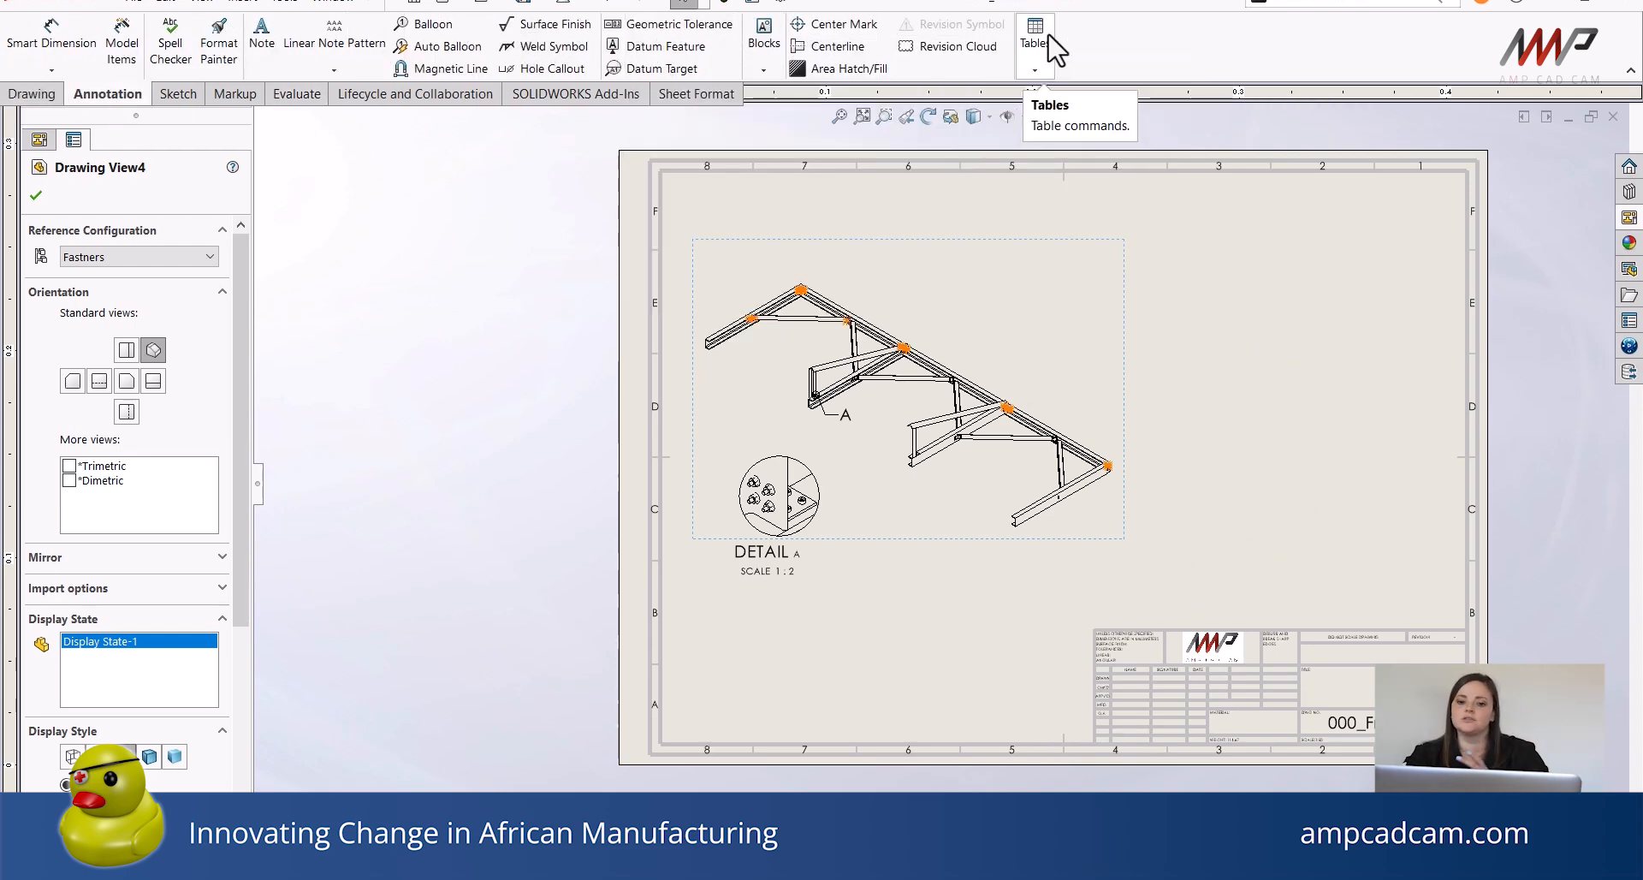
click(1036, 70)
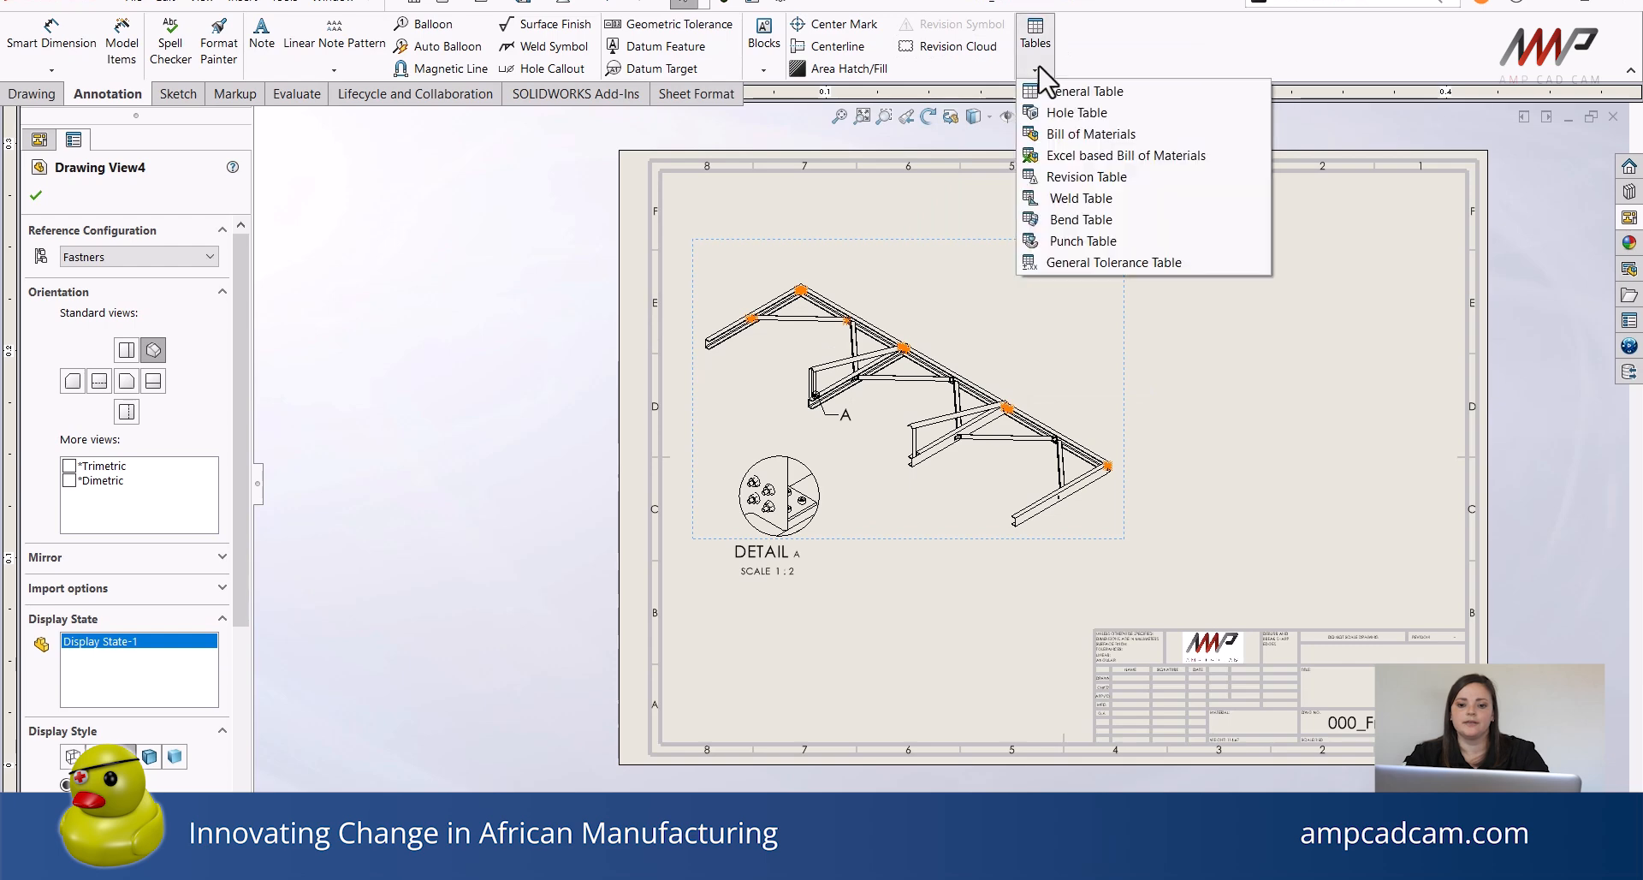
click(1138, 137)
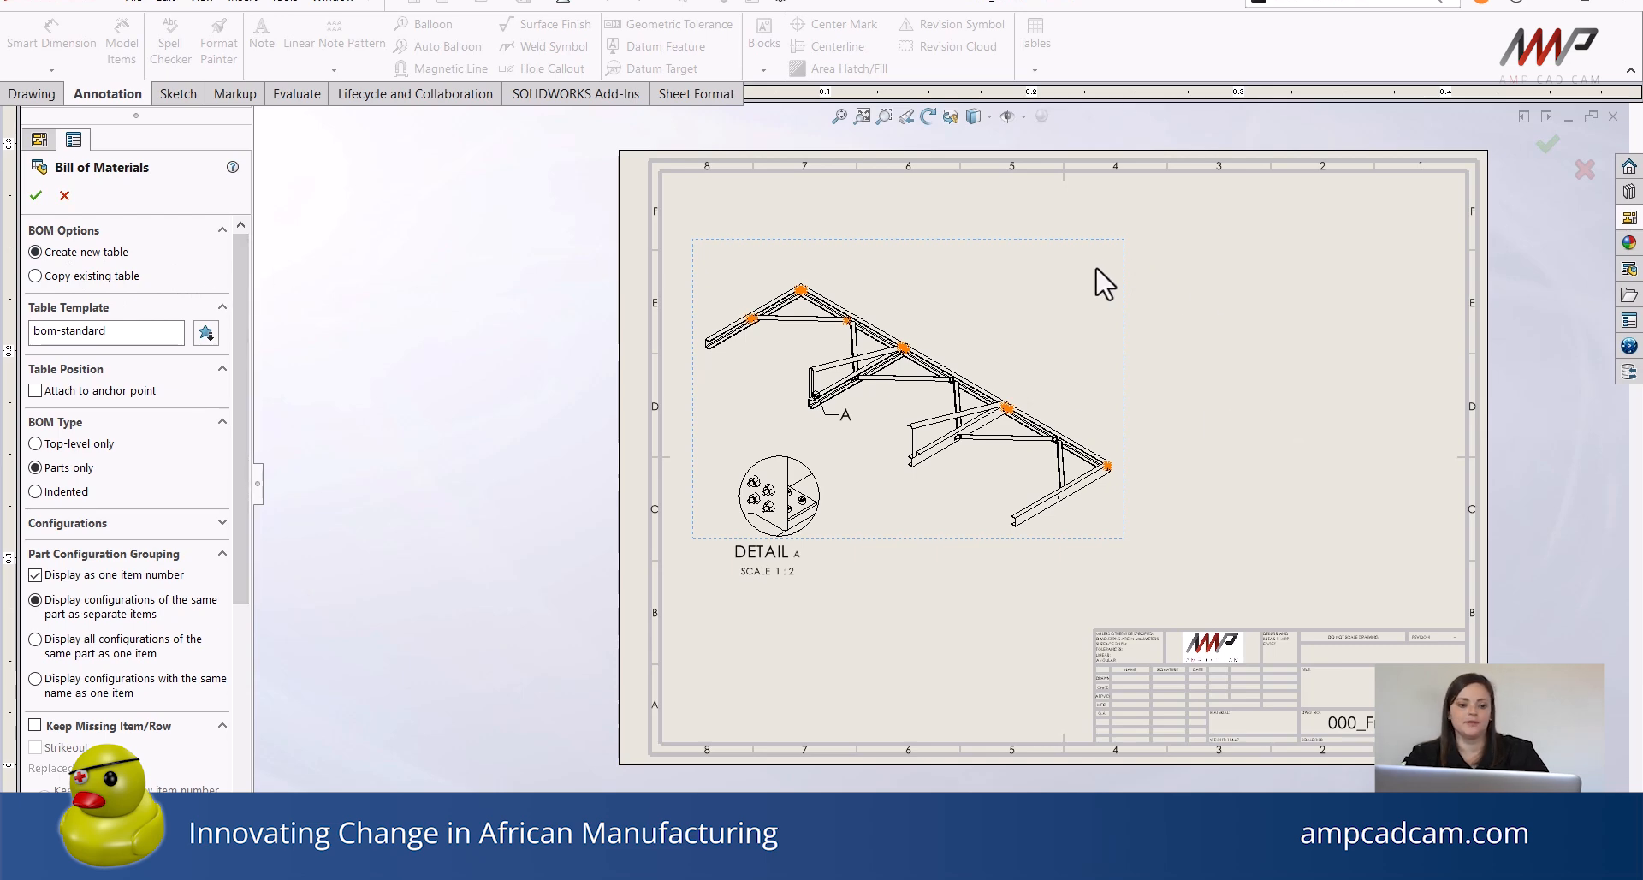
click(987, 310)
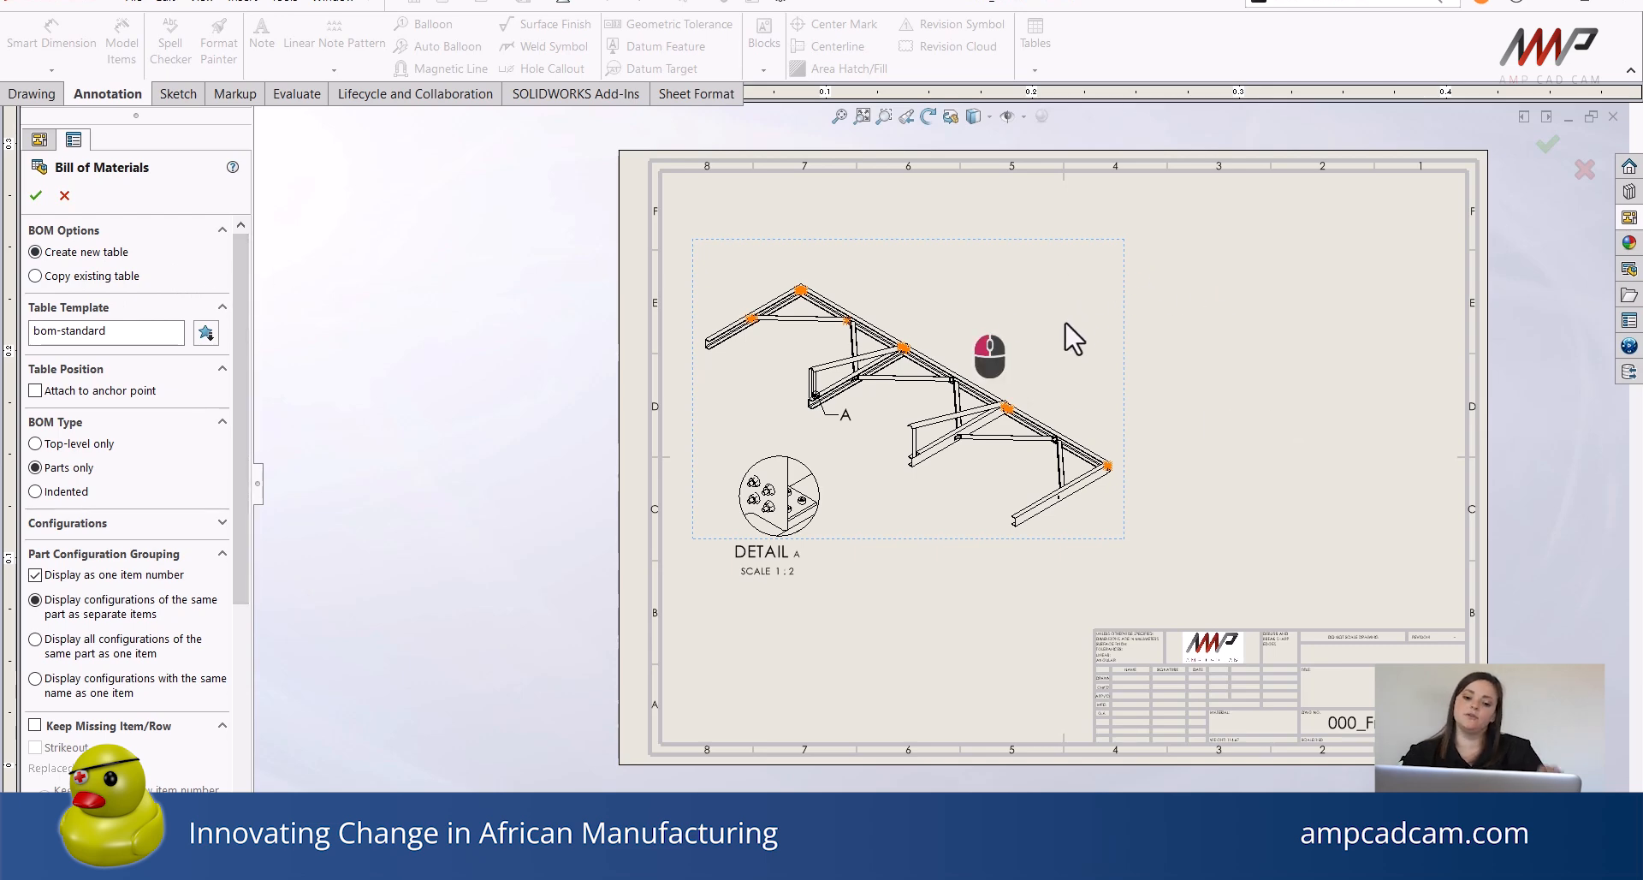
click(39, 195)
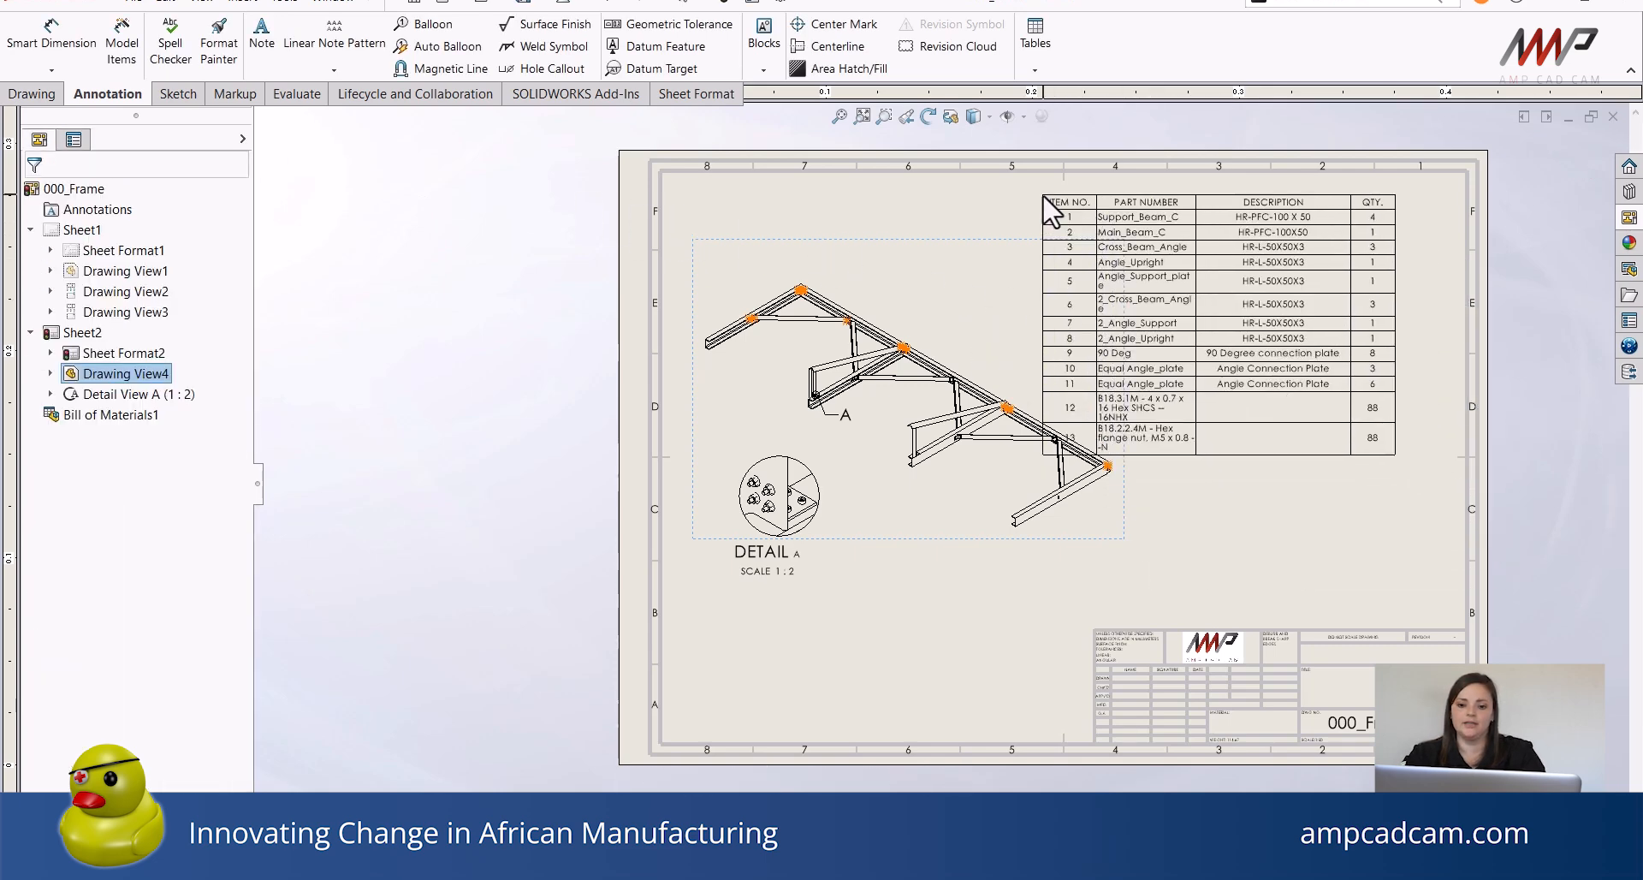
click(1039, 178)
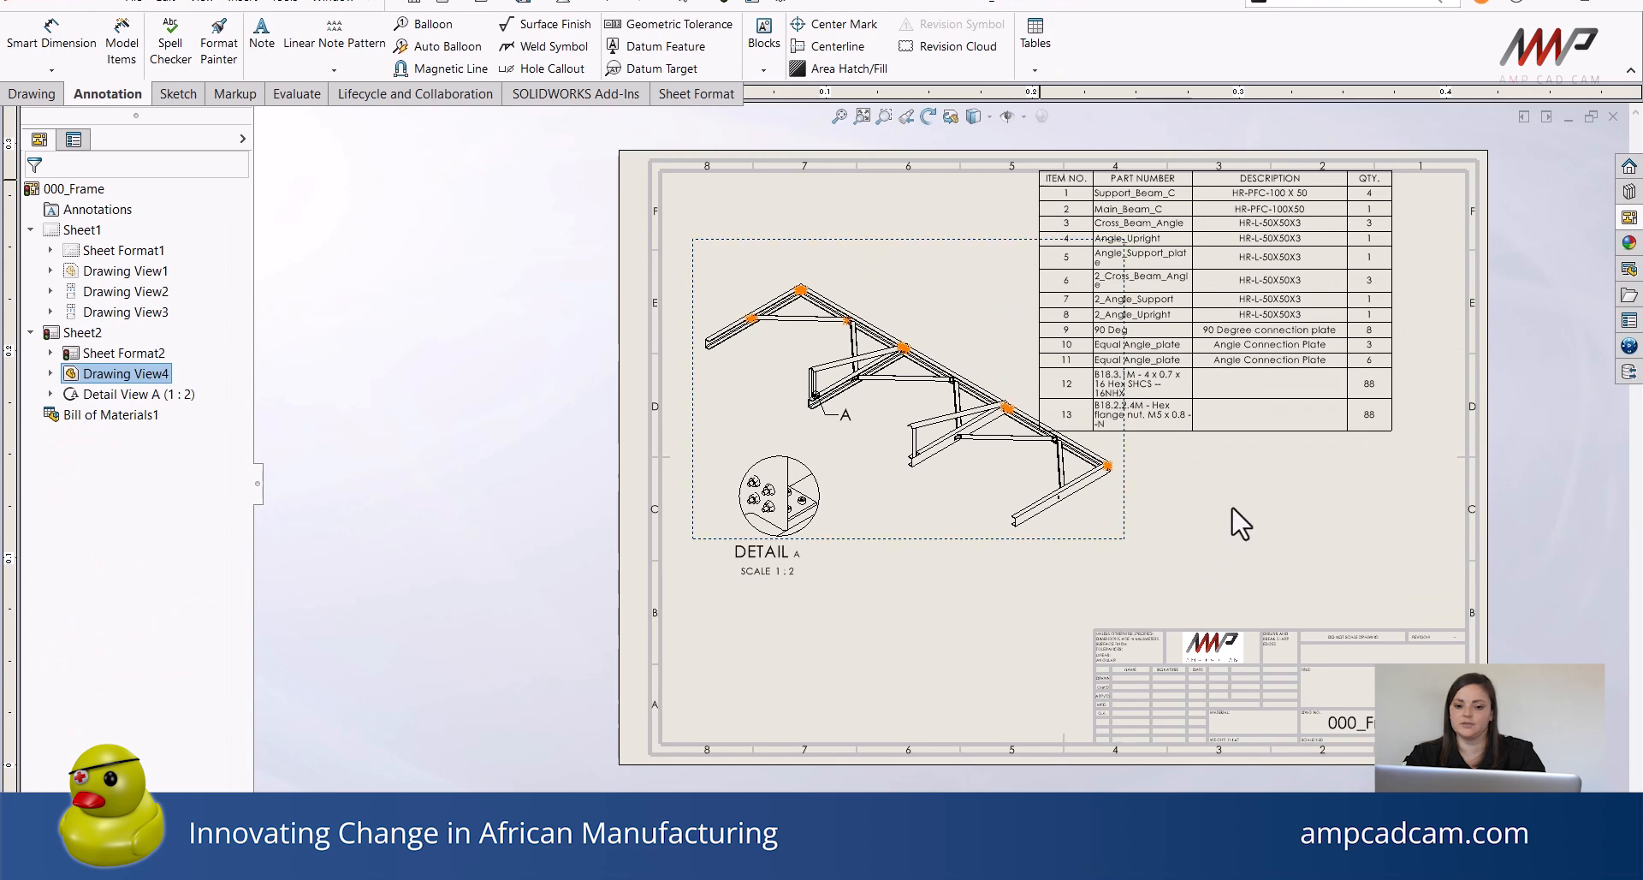
Shift the isometric frame view slightly lower on the second sheet.
click(1291, 506)
mouse_move(1272, 517)
middle_down()
mouse_move(1216, 556)
mouse_move(1200, 597)
middle_up()
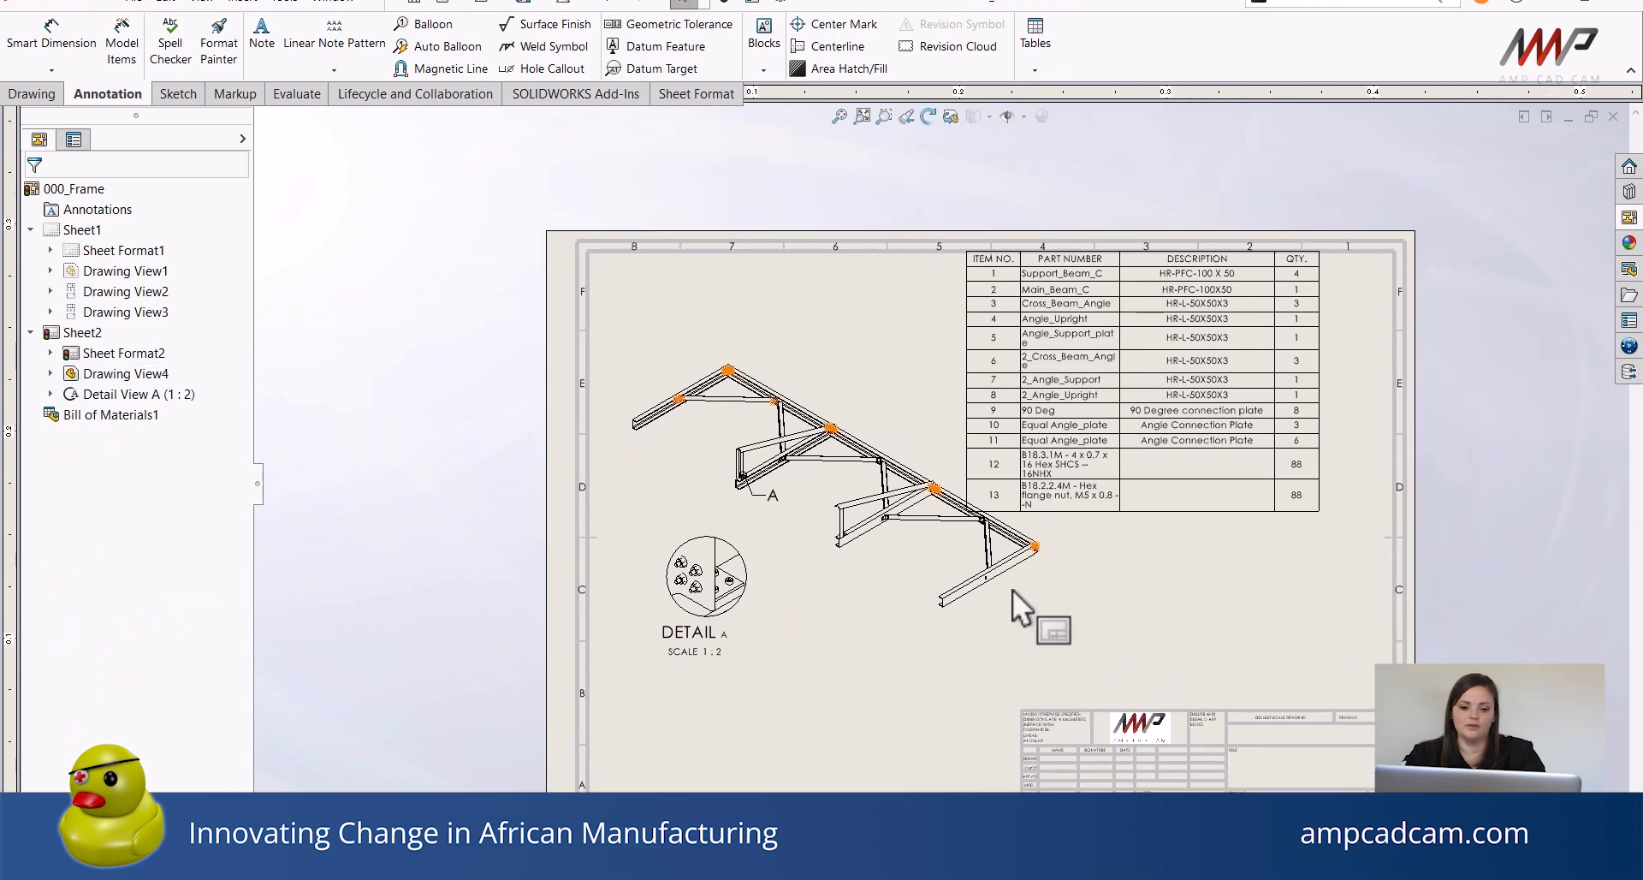
click(907, 638)
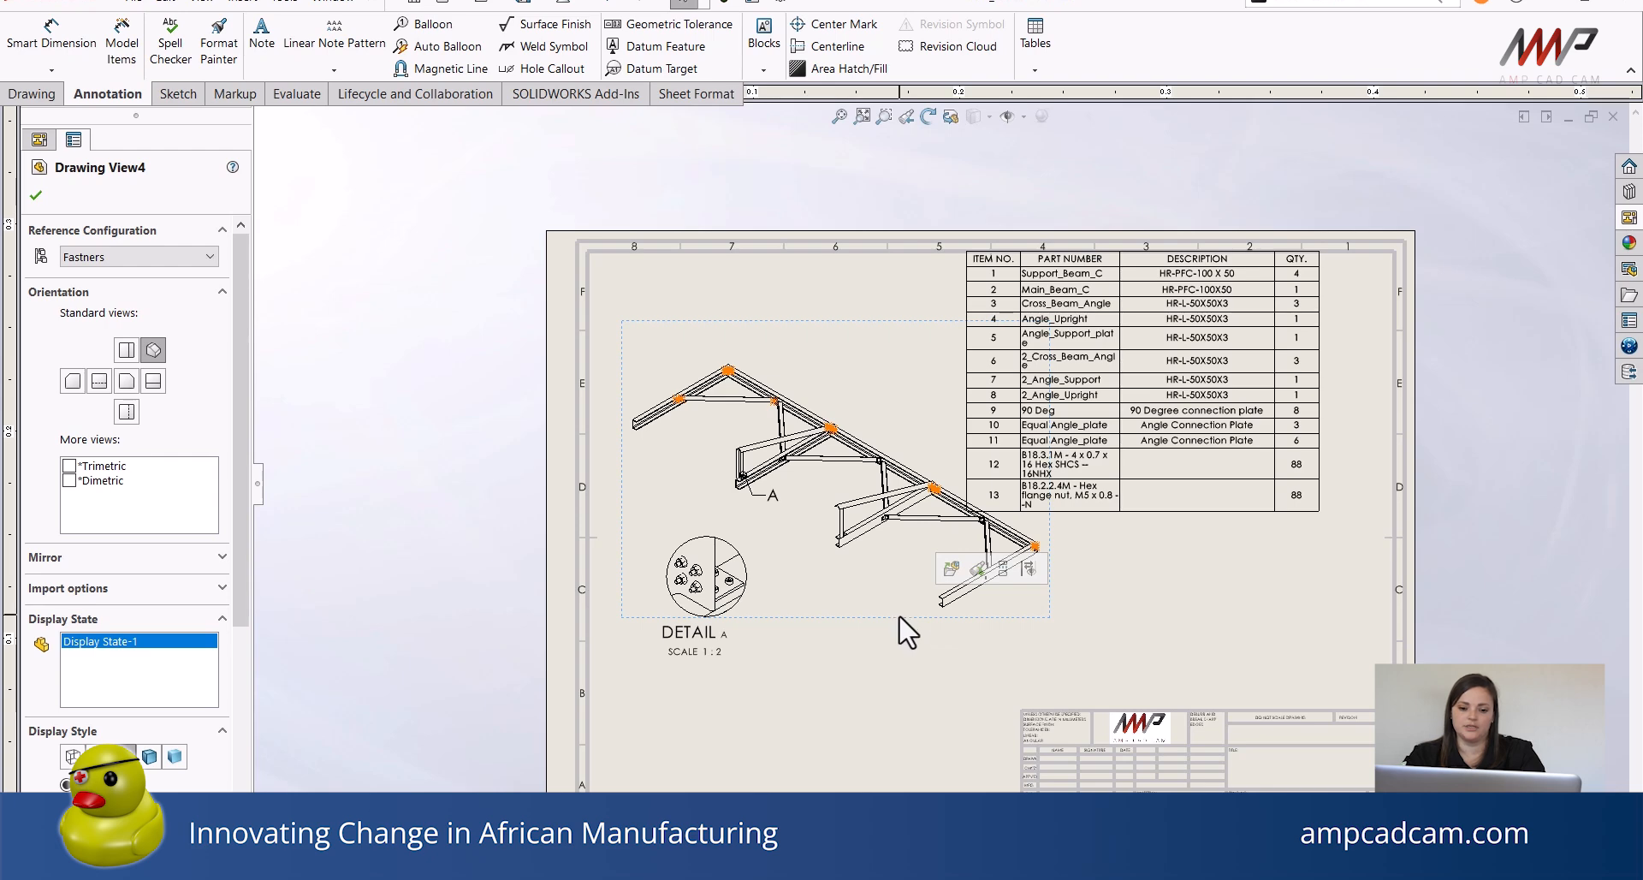
middle_drag(899, 618, 886, 655)
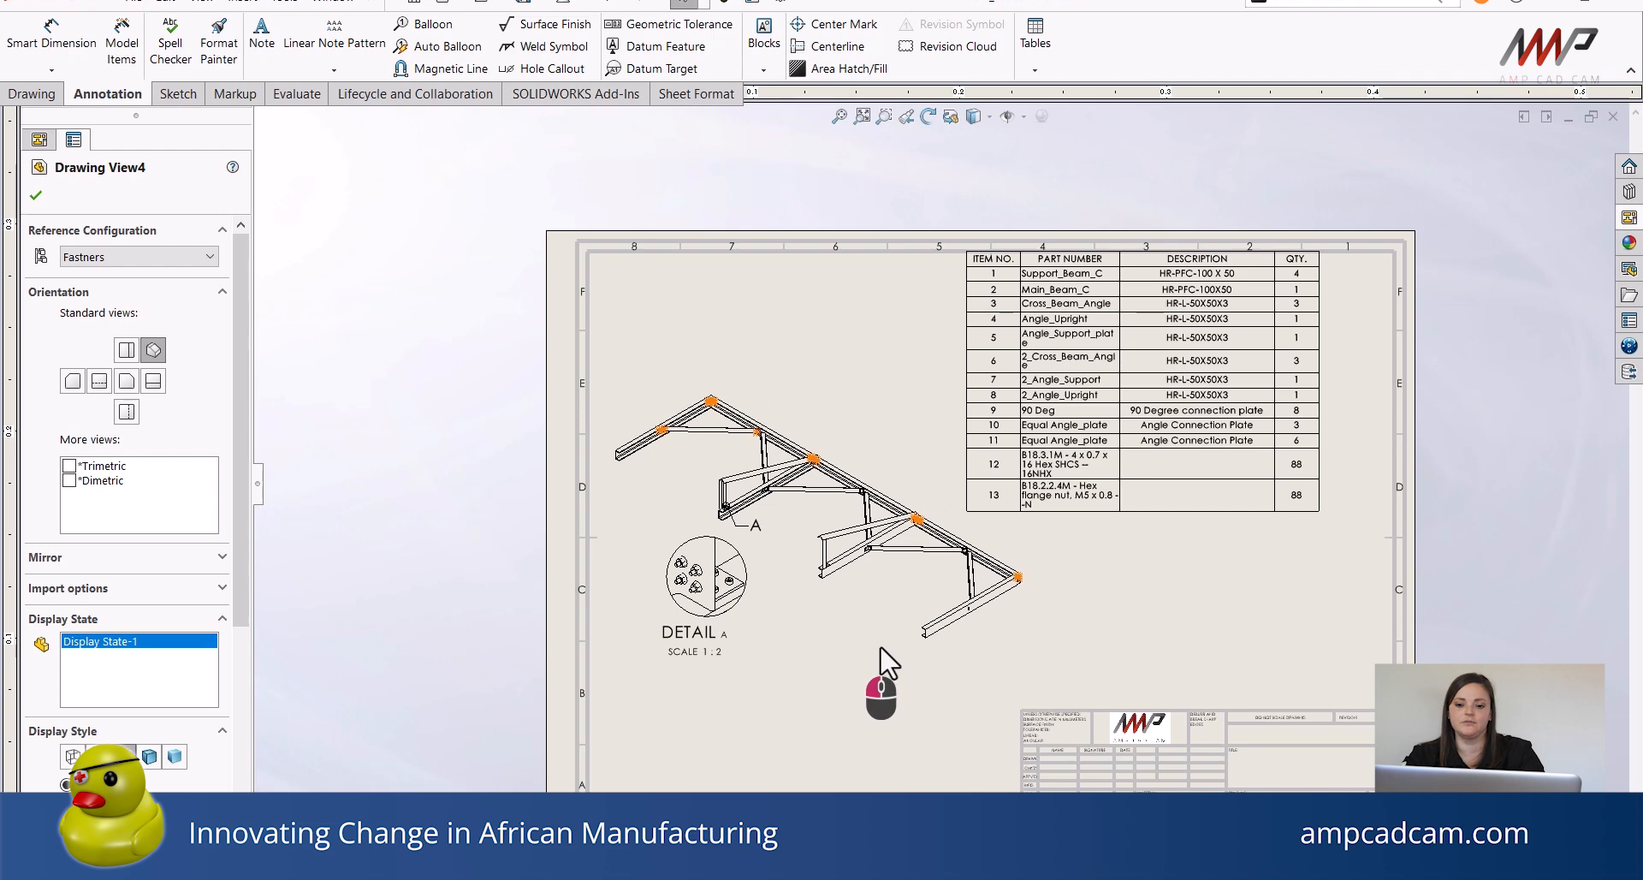
click(1241, 608)
Insert a new Bill of Materials column right of QTY showing the custom property Length.
scroll(1113, 655, down, 2)
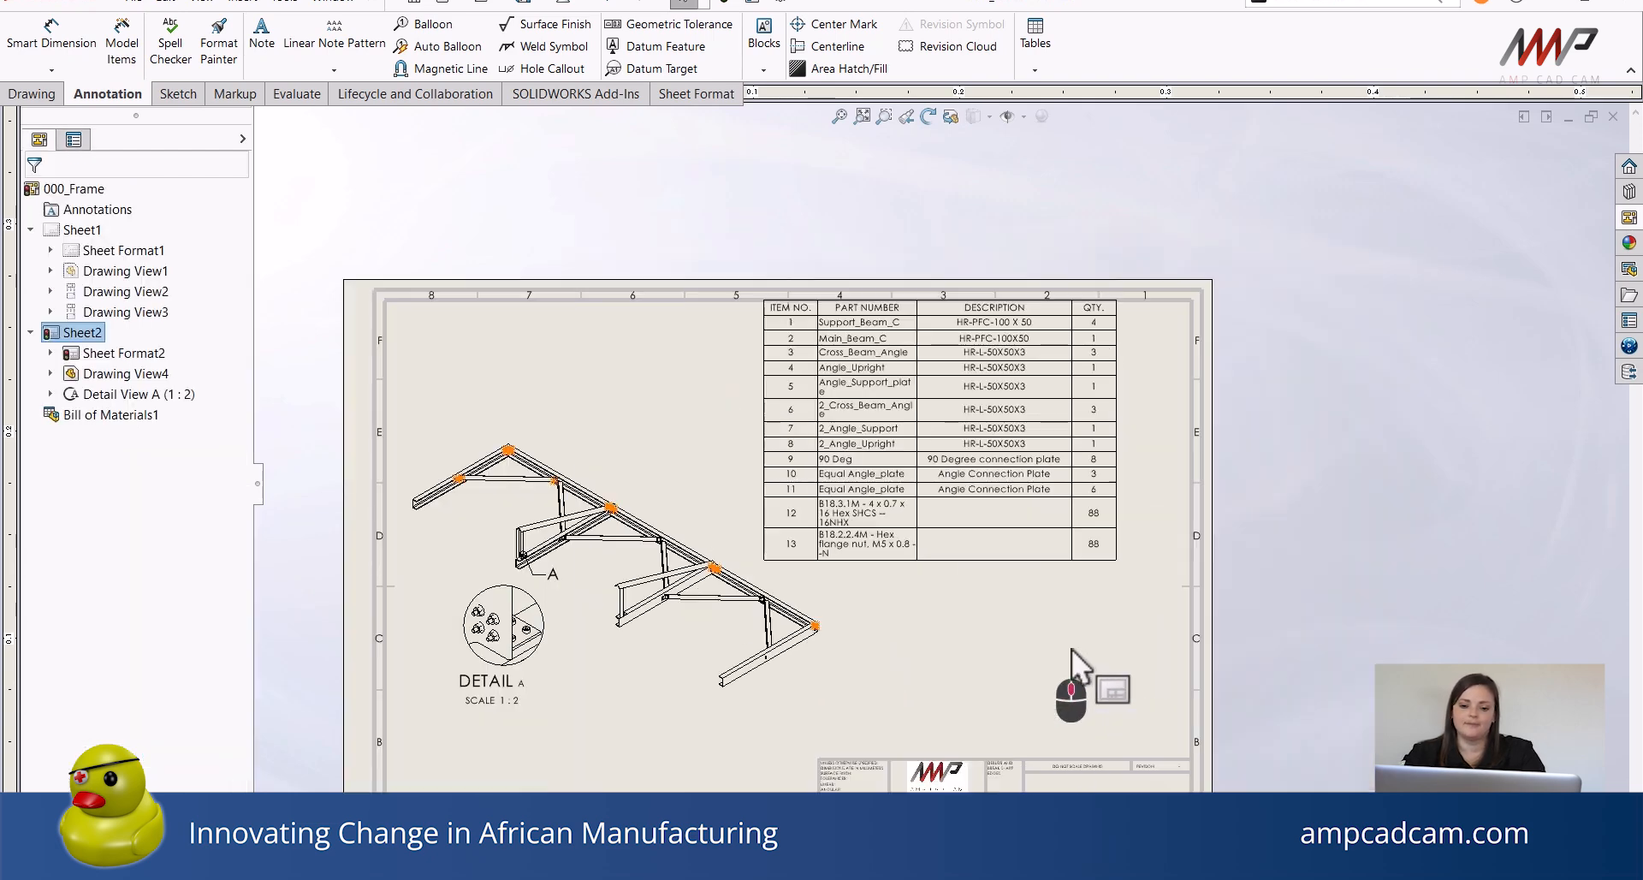
scroll(989, 484, down, 3)
scroll(990, 487, up, 2)
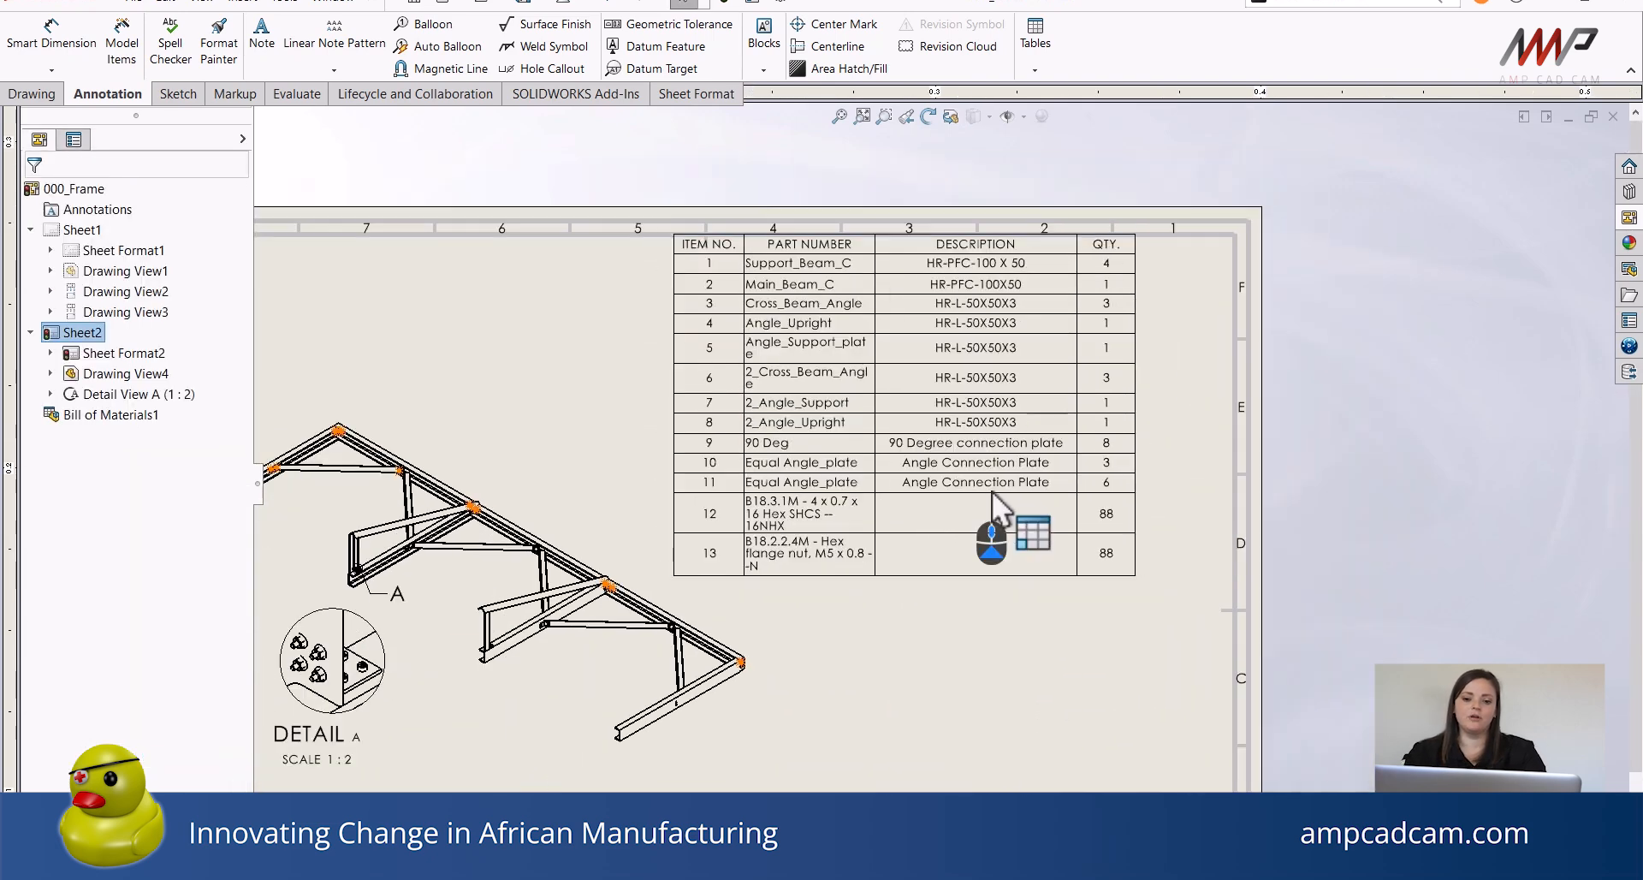
click(993, 495)
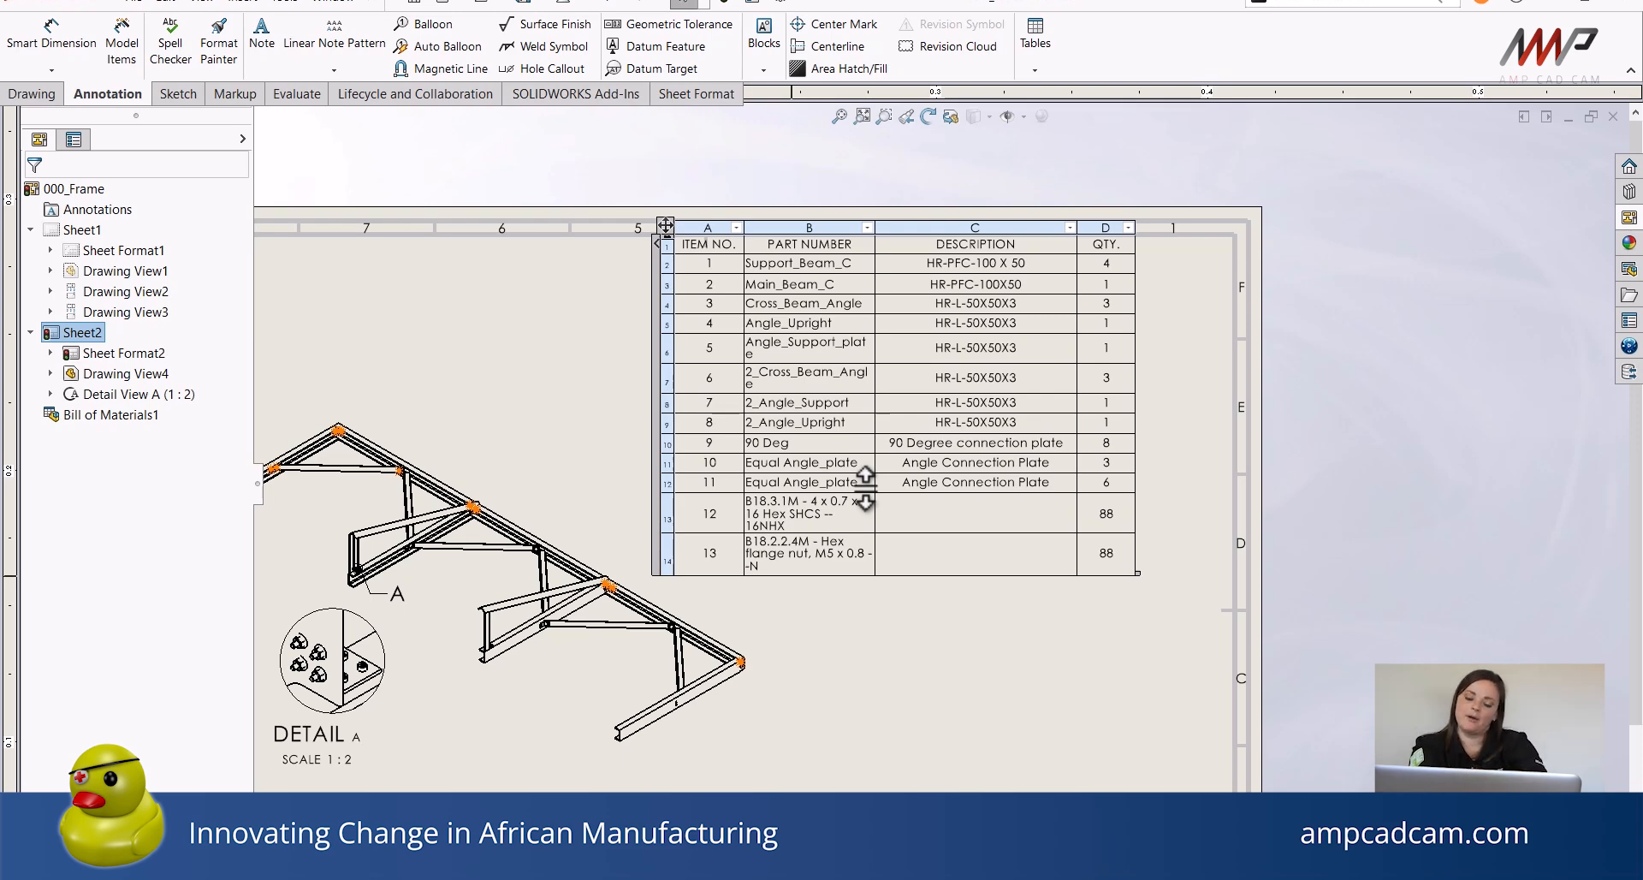
right_click(1114, 238)
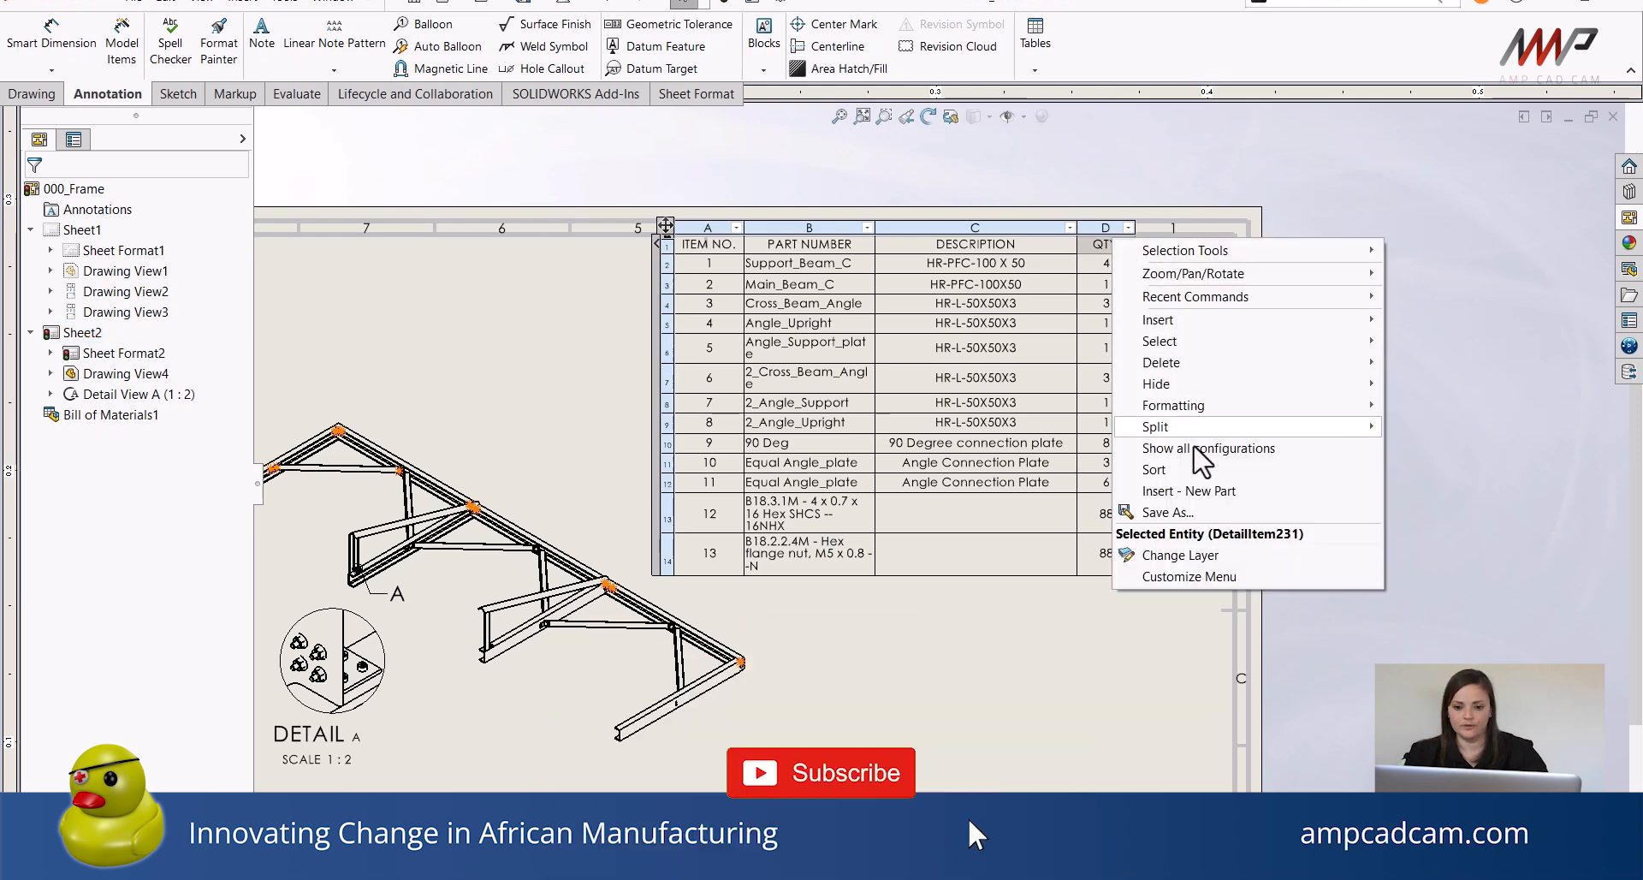
mouse_move(1222, 321)
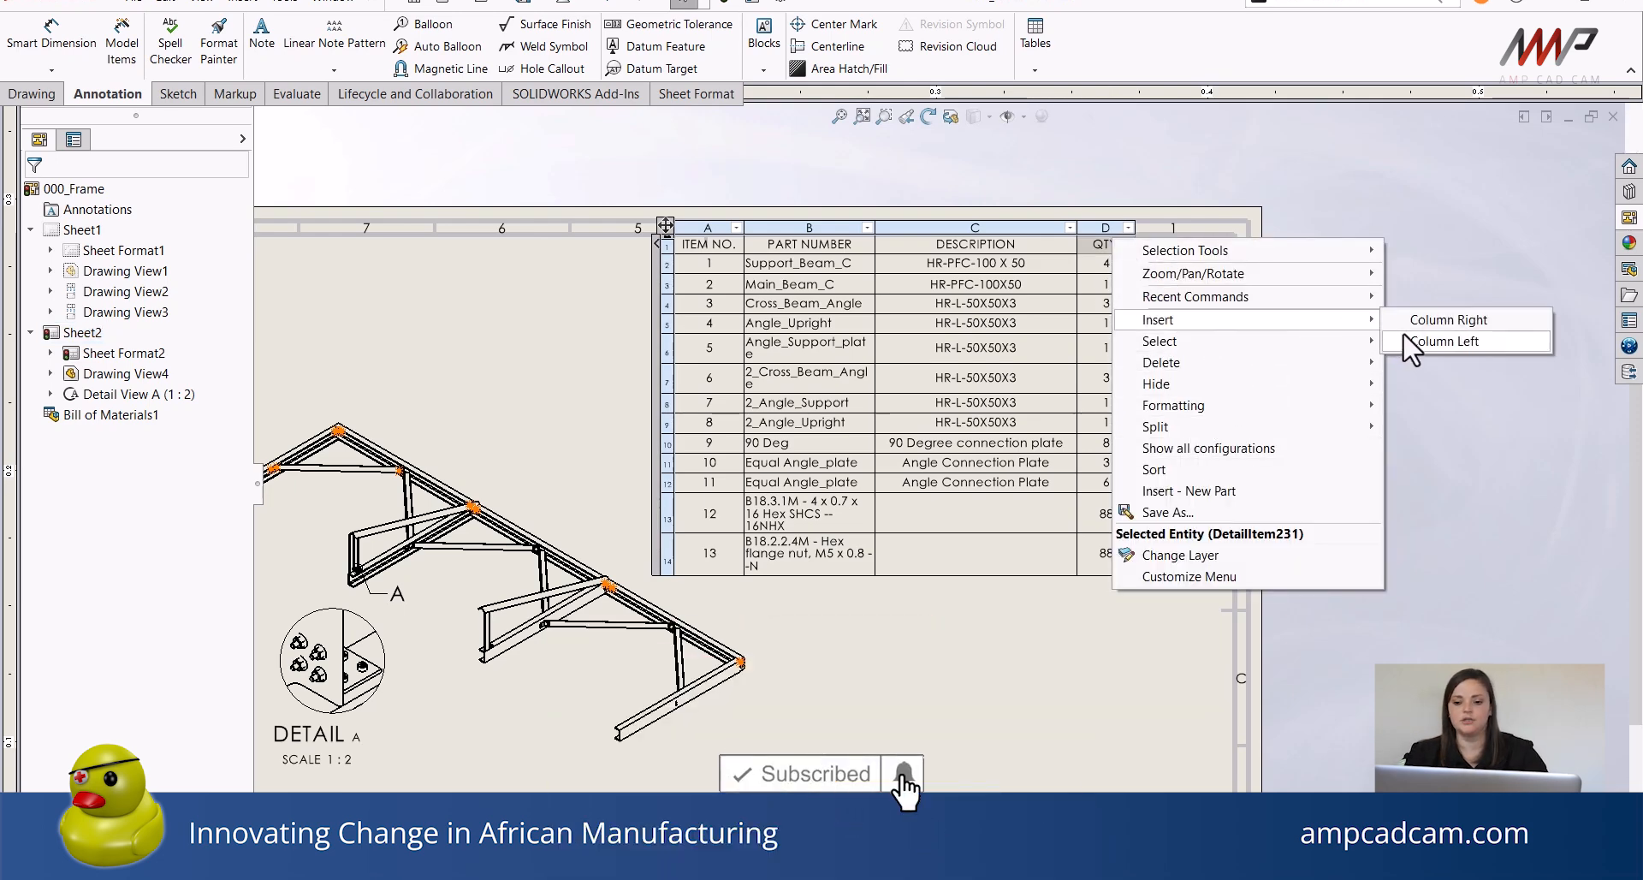
click(1421, 322)
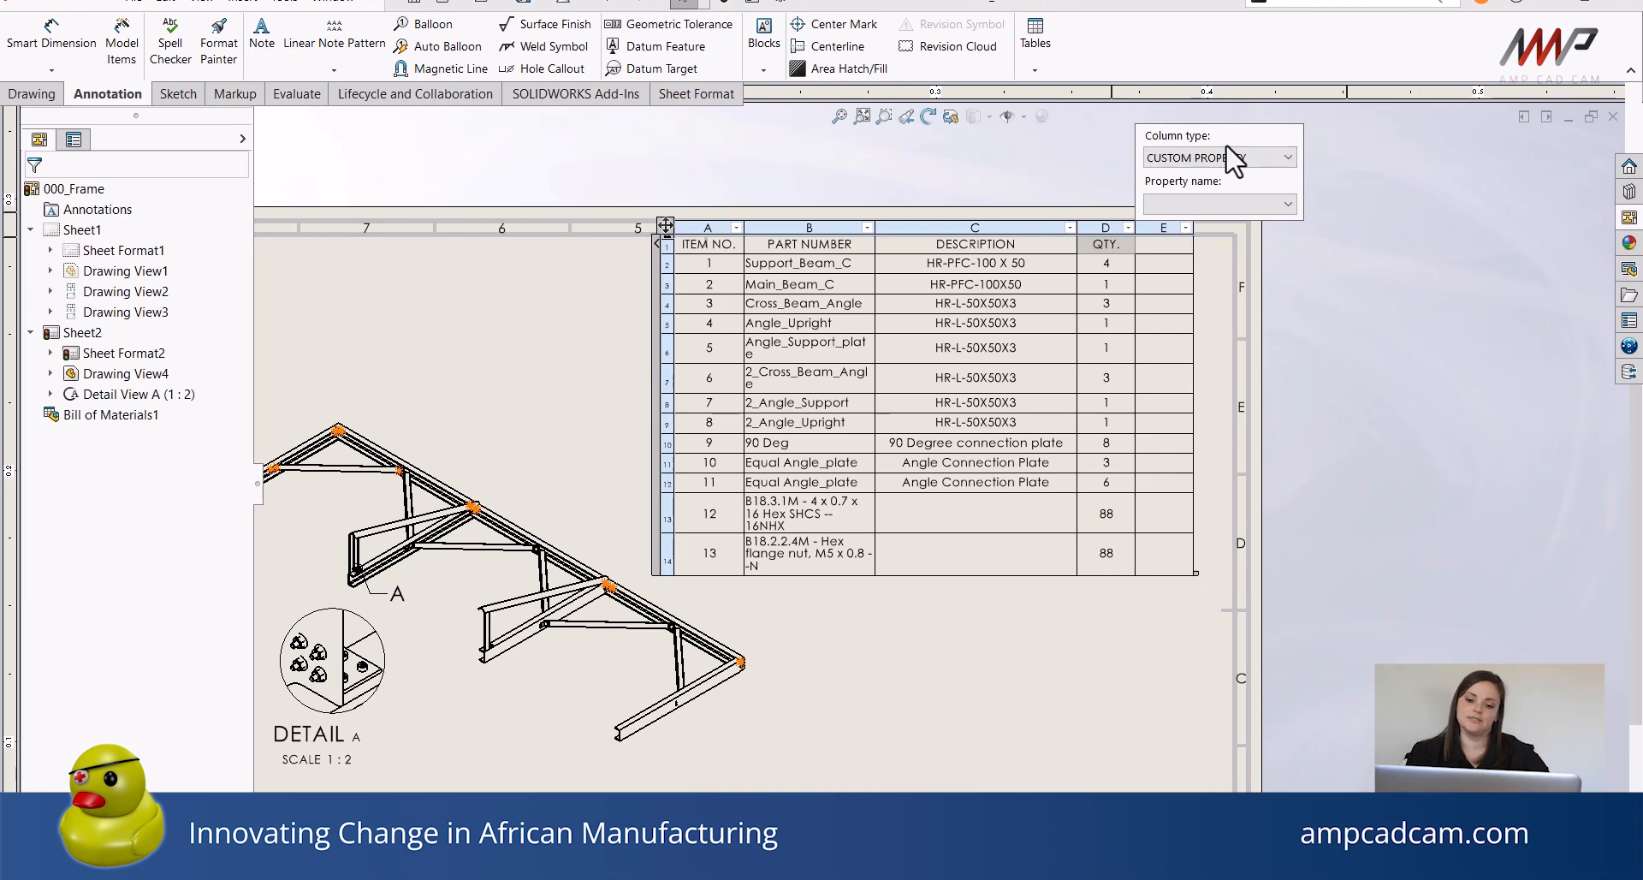
click(1284, 160)
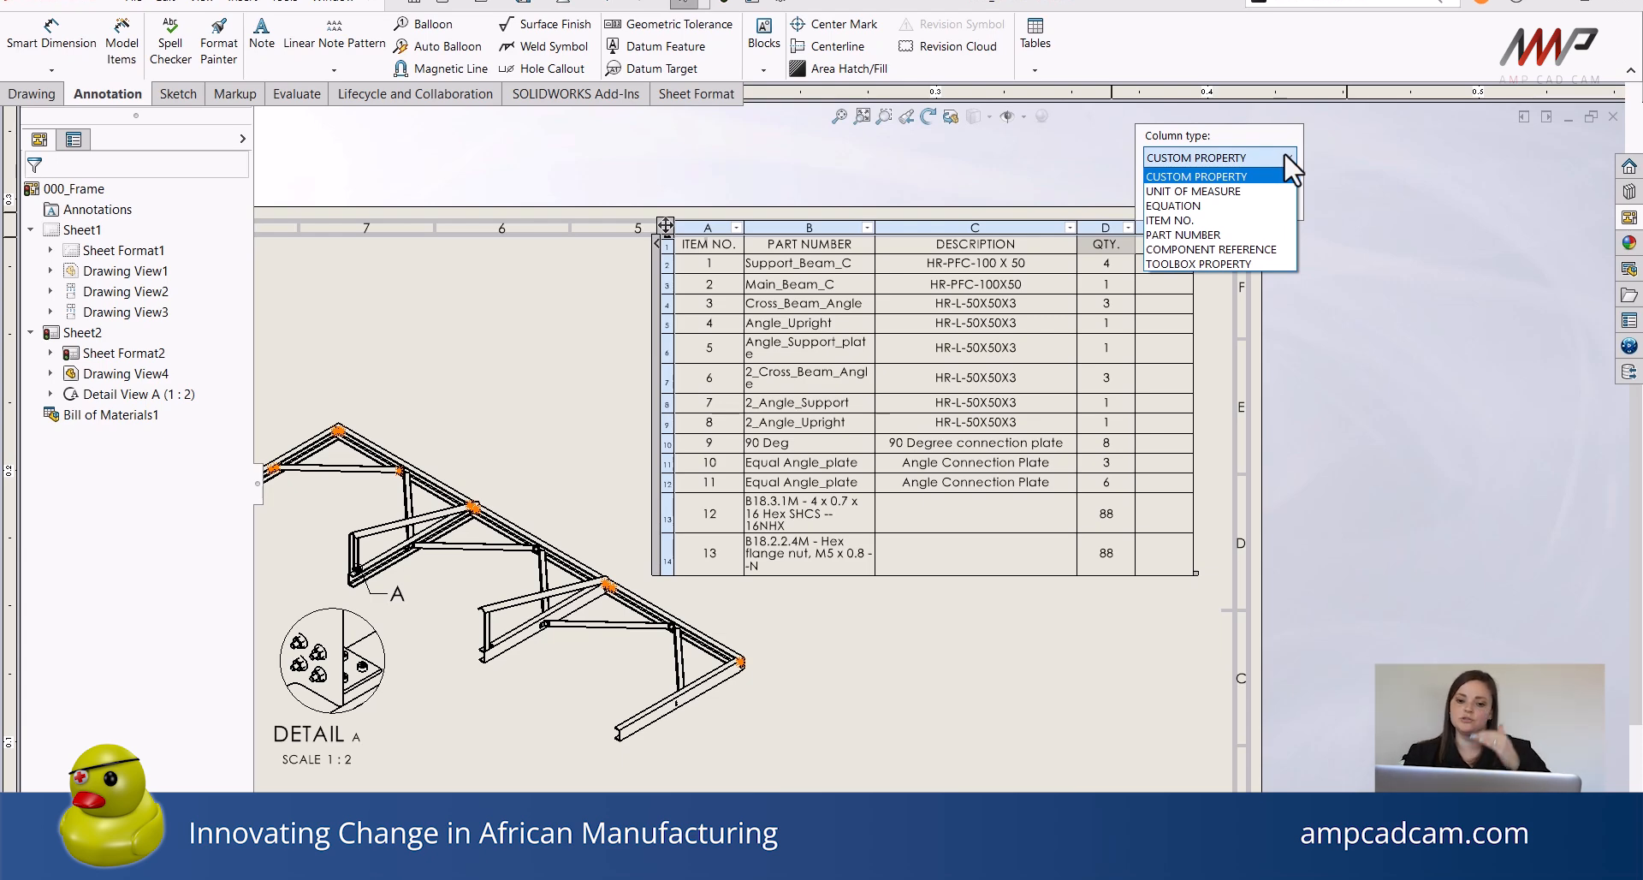
click(1284, 163)
click(1277, 208)
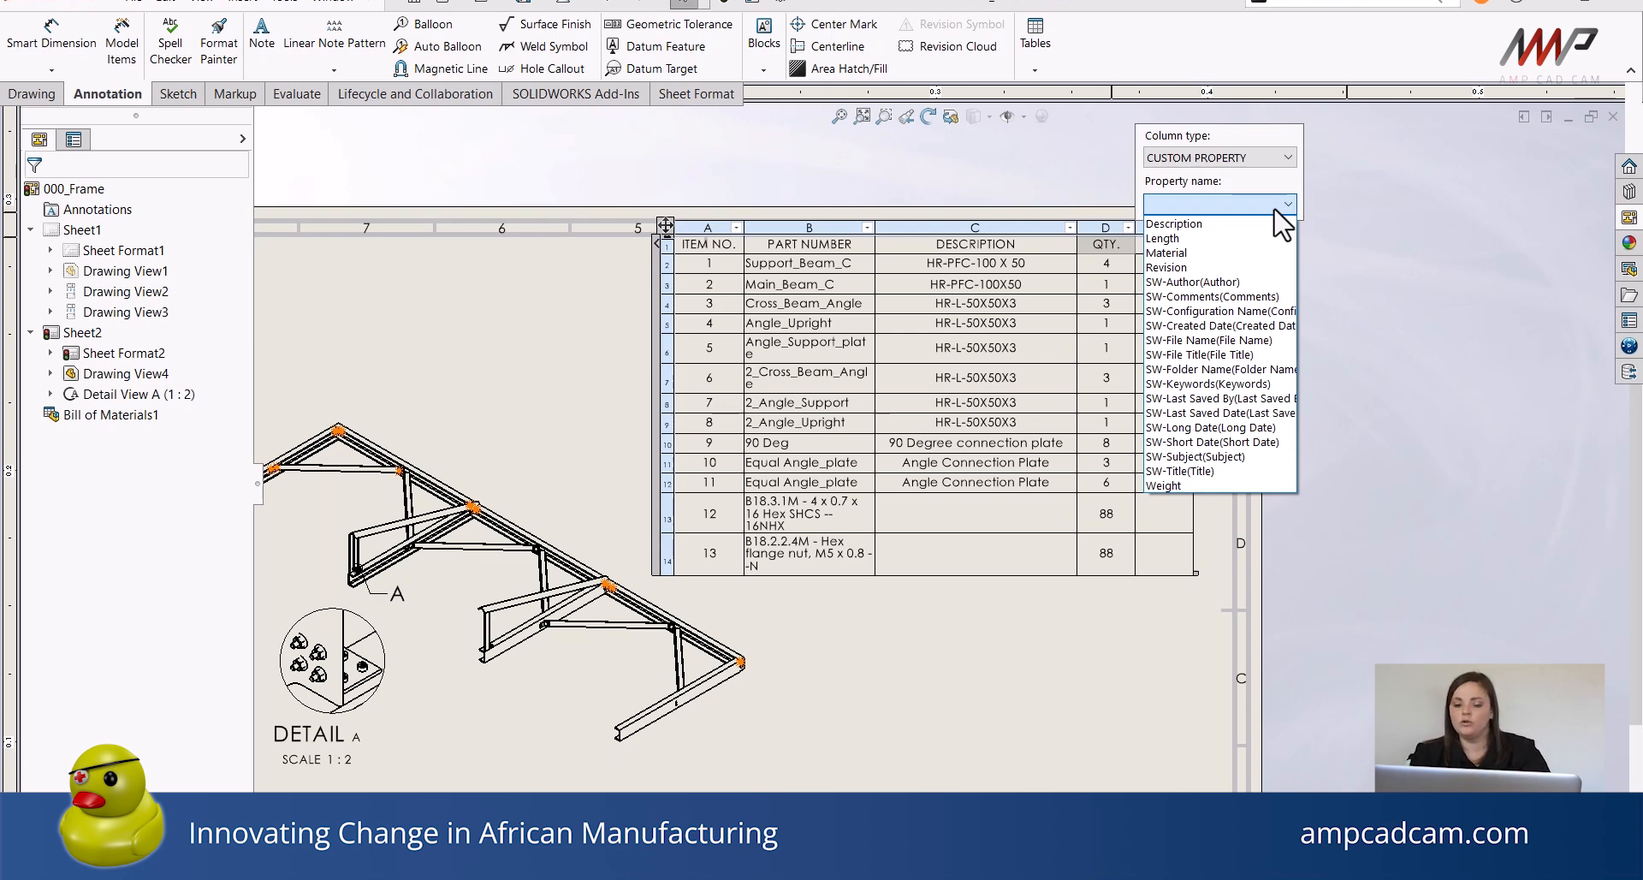
click(1212, 241)
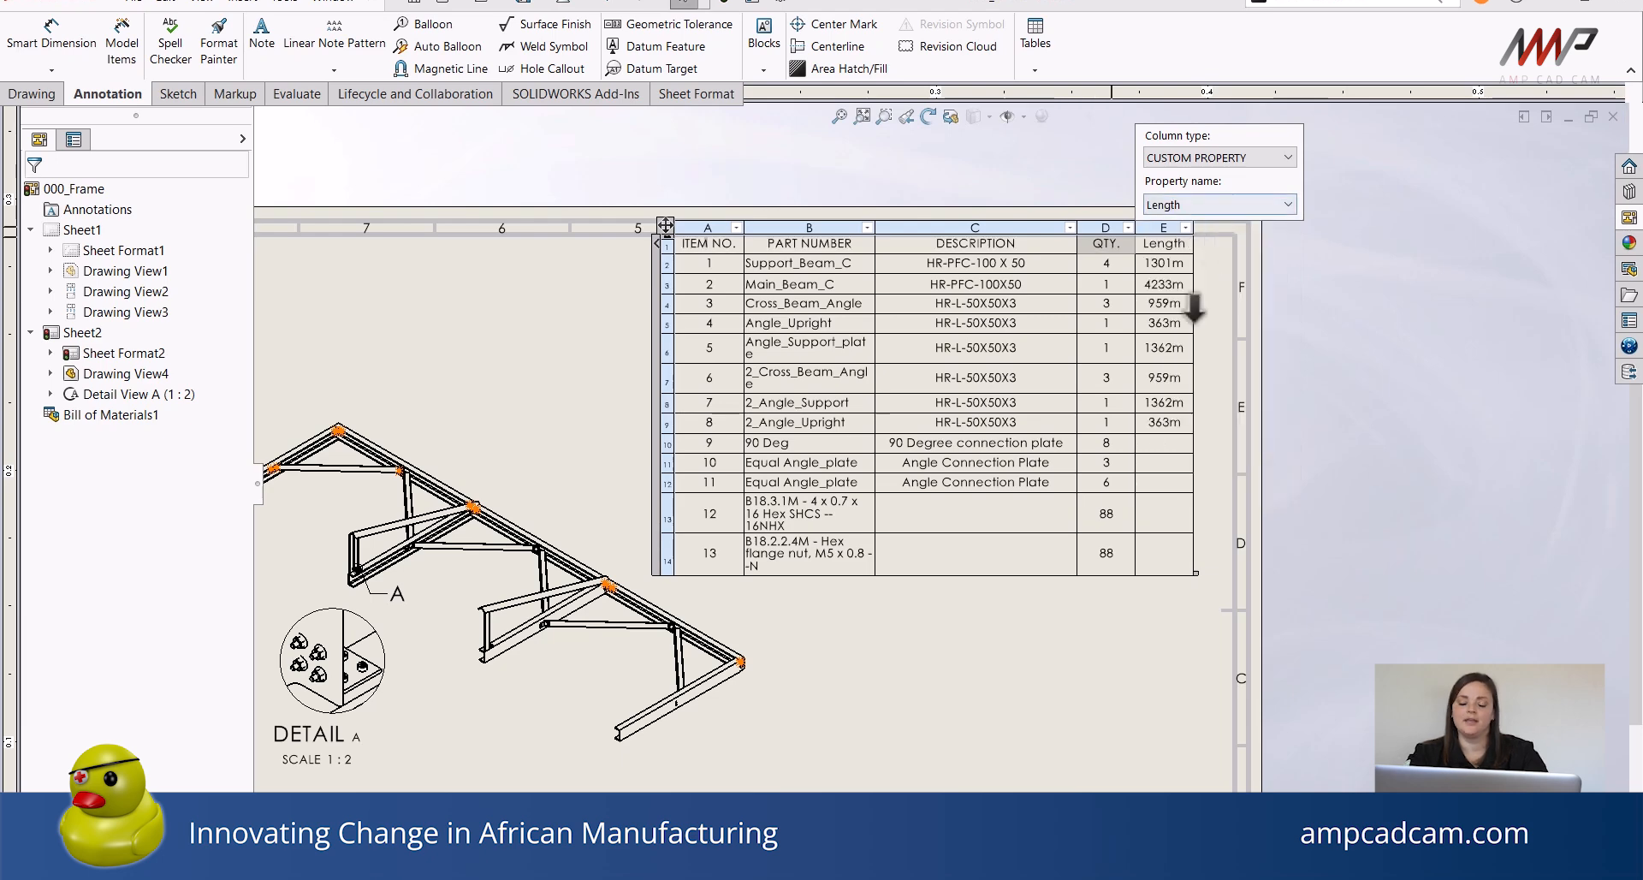
click(1218, 286)
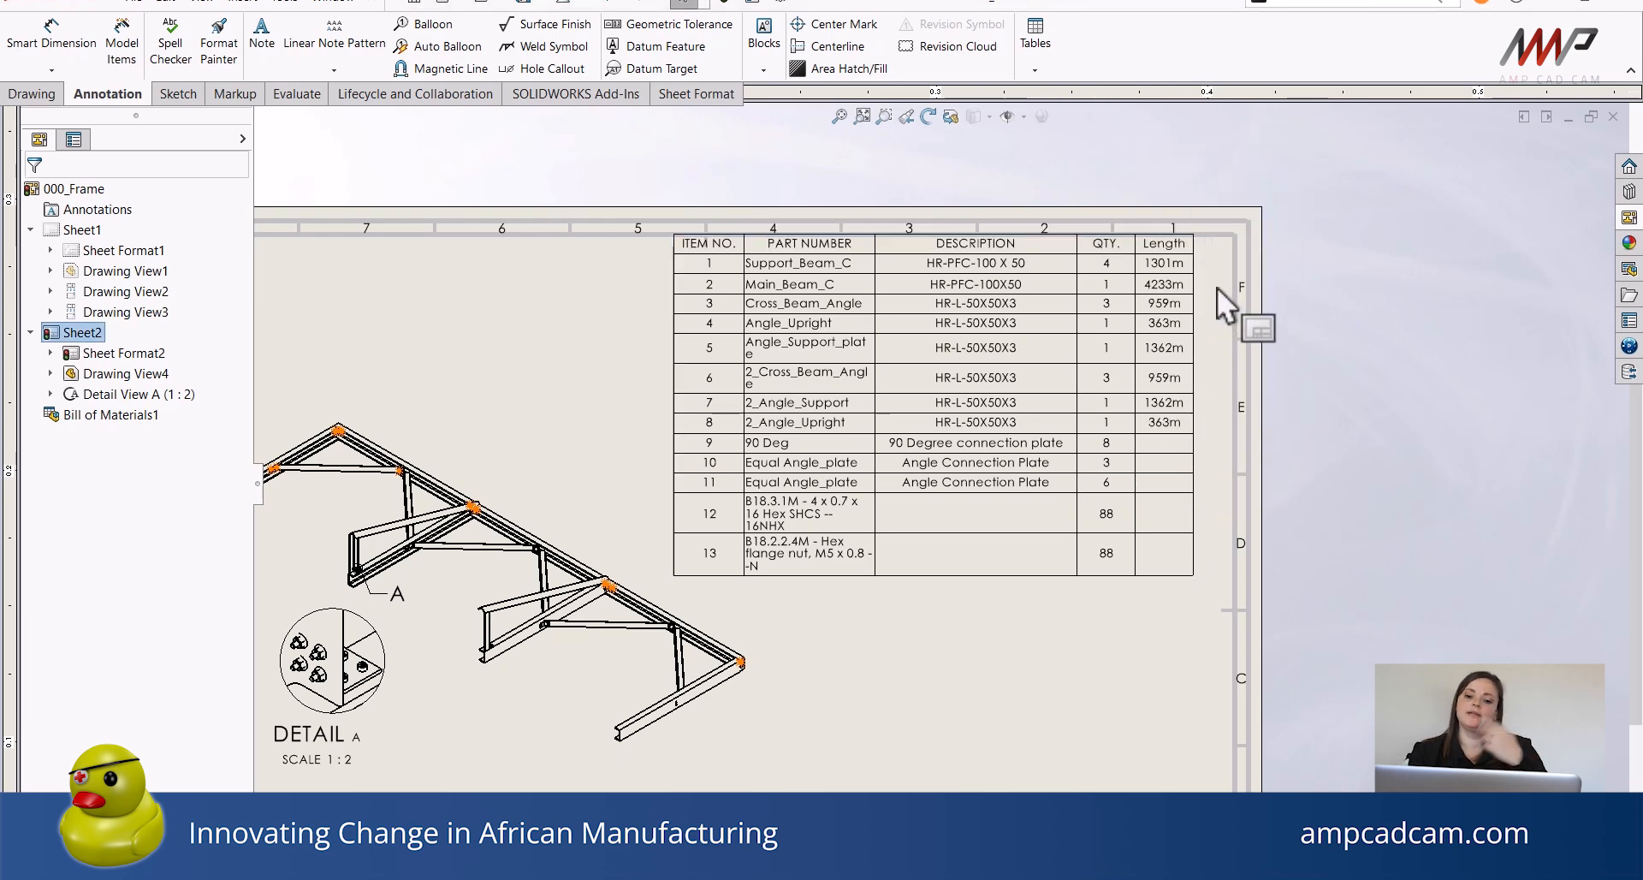
Add auto balloons to the isometric frame view.
scroll(1195, 287, down, 3)
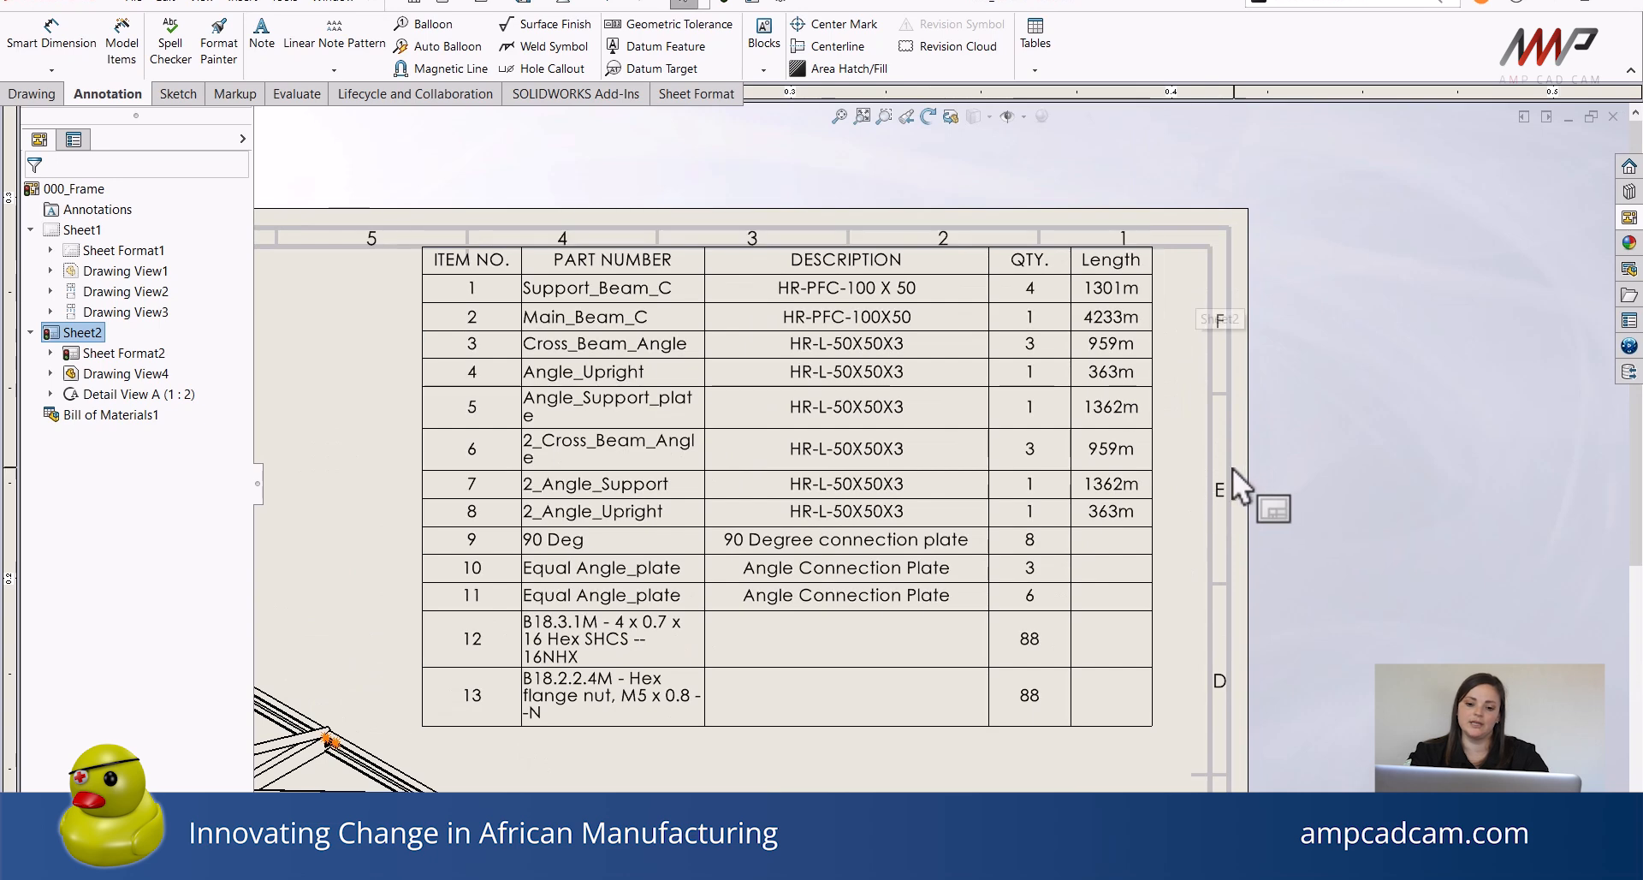
scroll(1173, 435, up, 3)
middle_drag(1013, 490, 1183, 352)
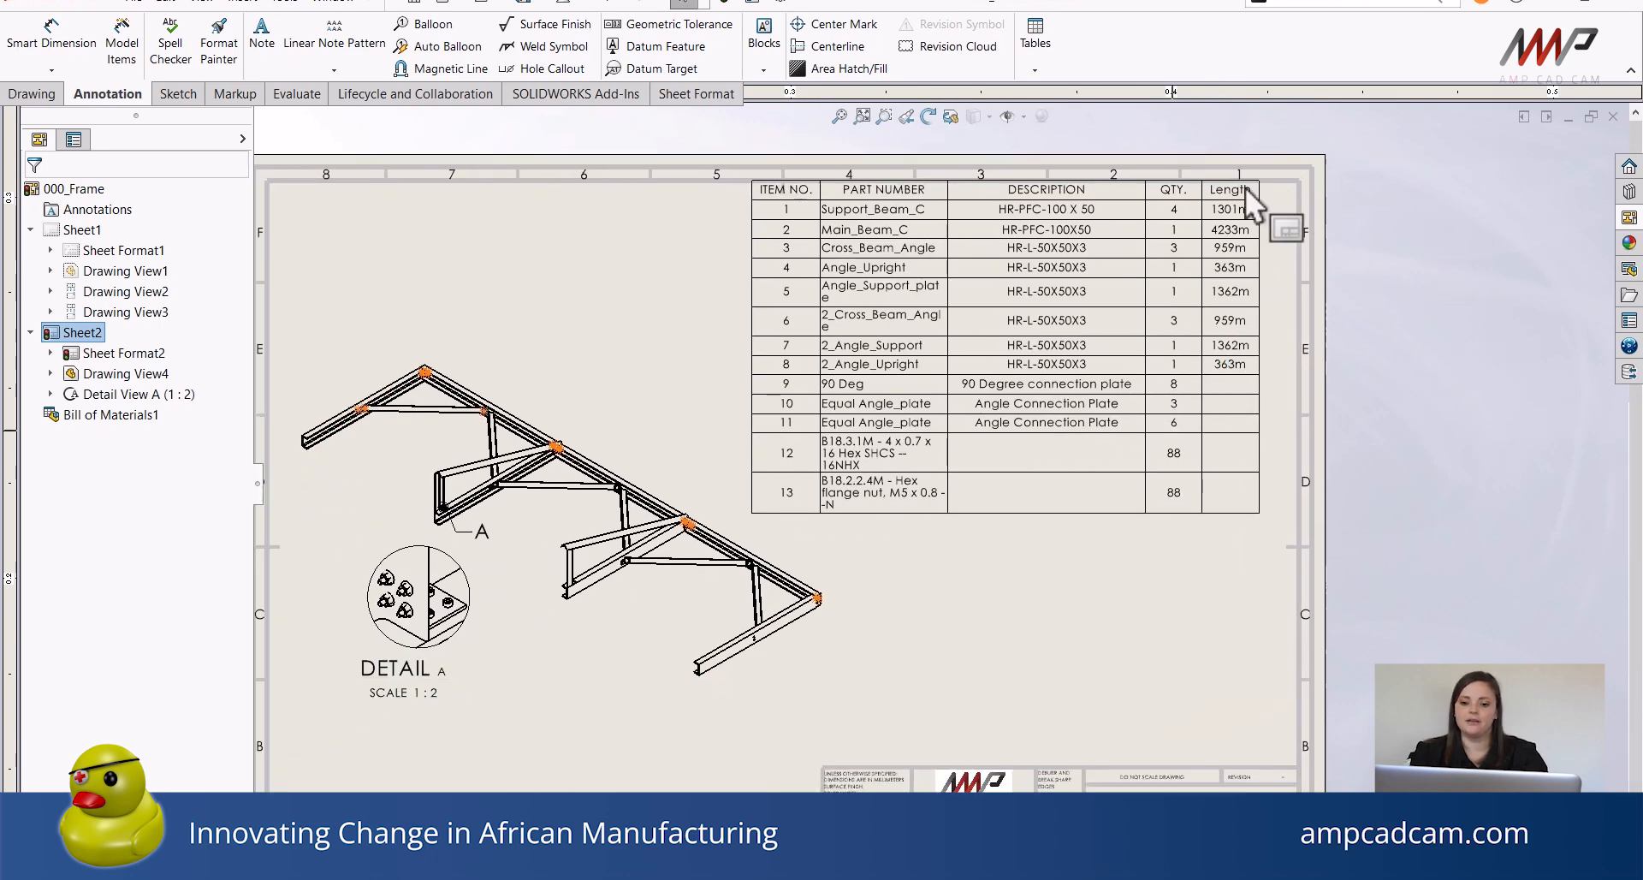
middle_drag(935, 671, 1155, 612)
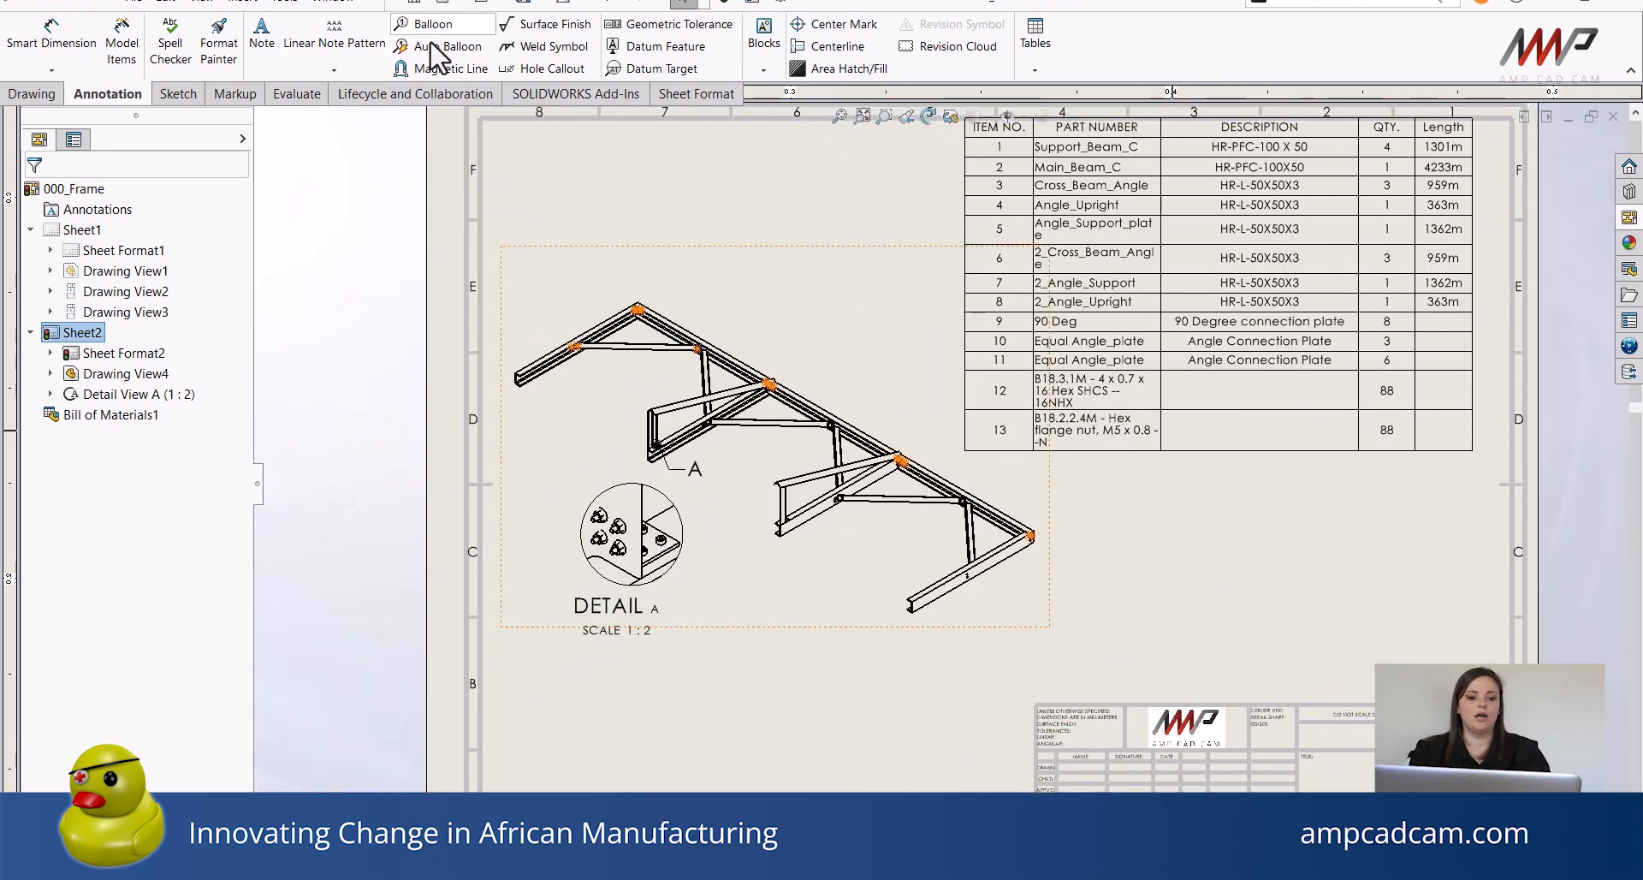
click(438, 47)
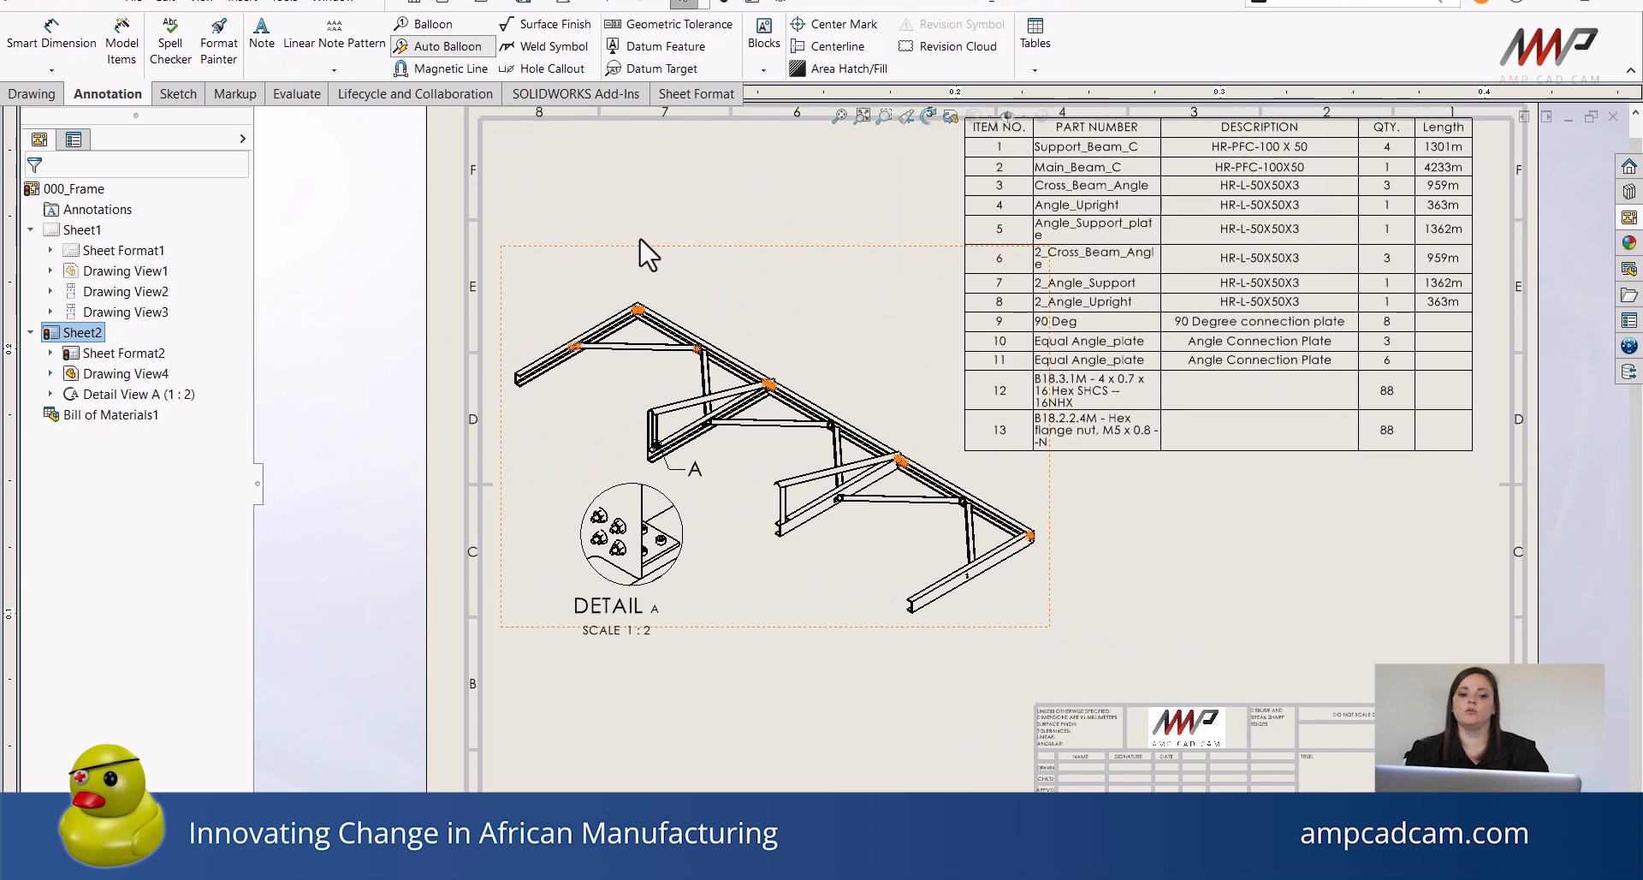
click(648, 254)
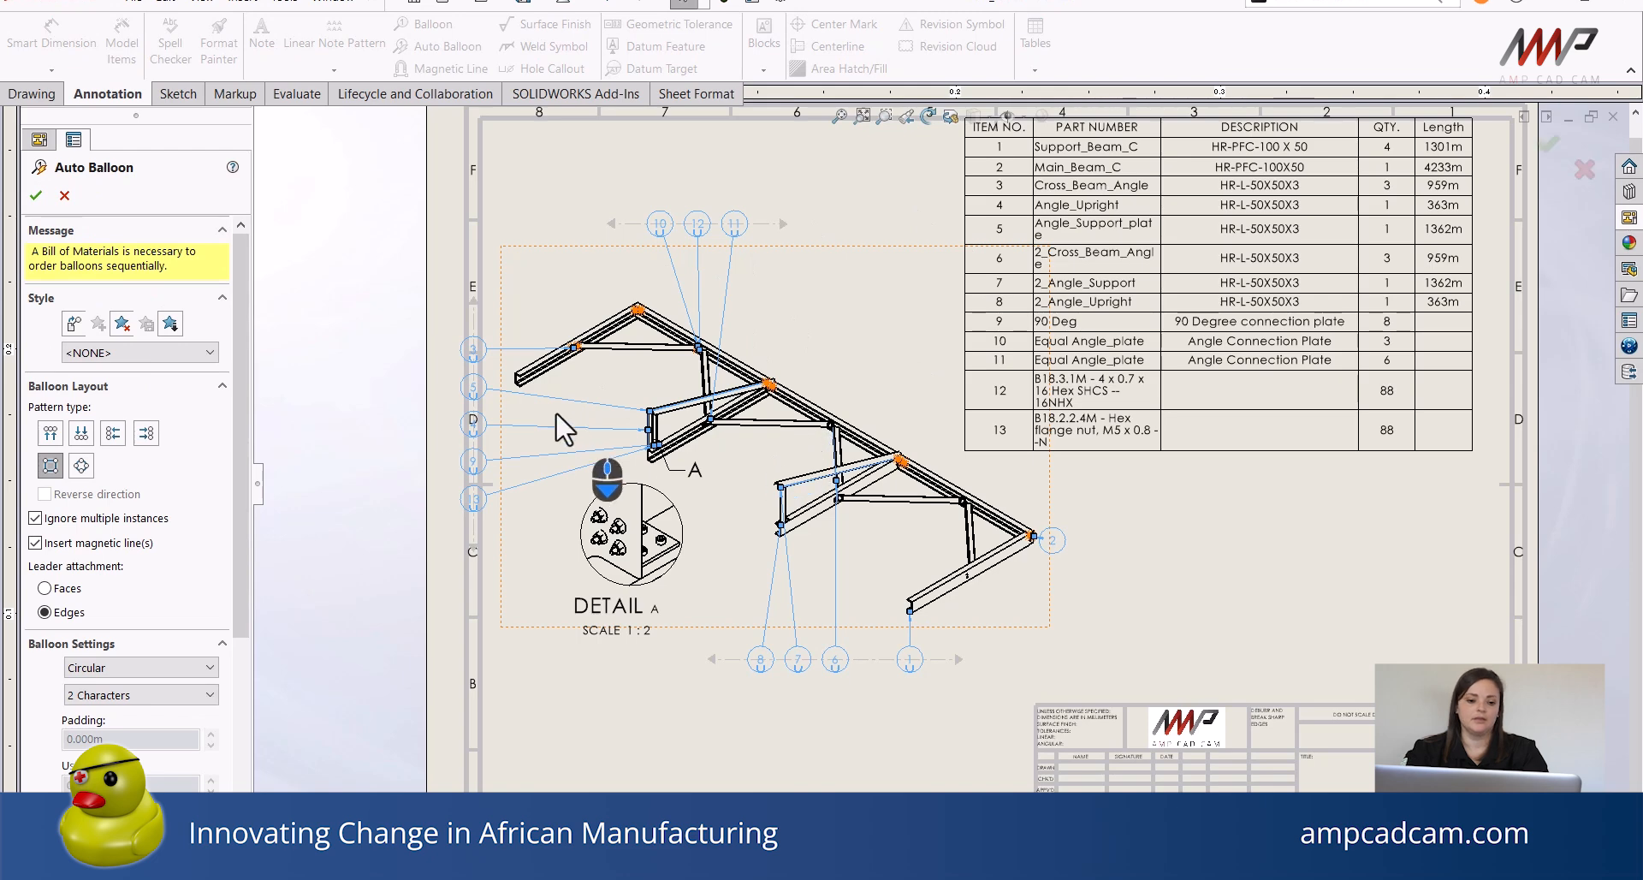
scroll(757, 295, down, 1)
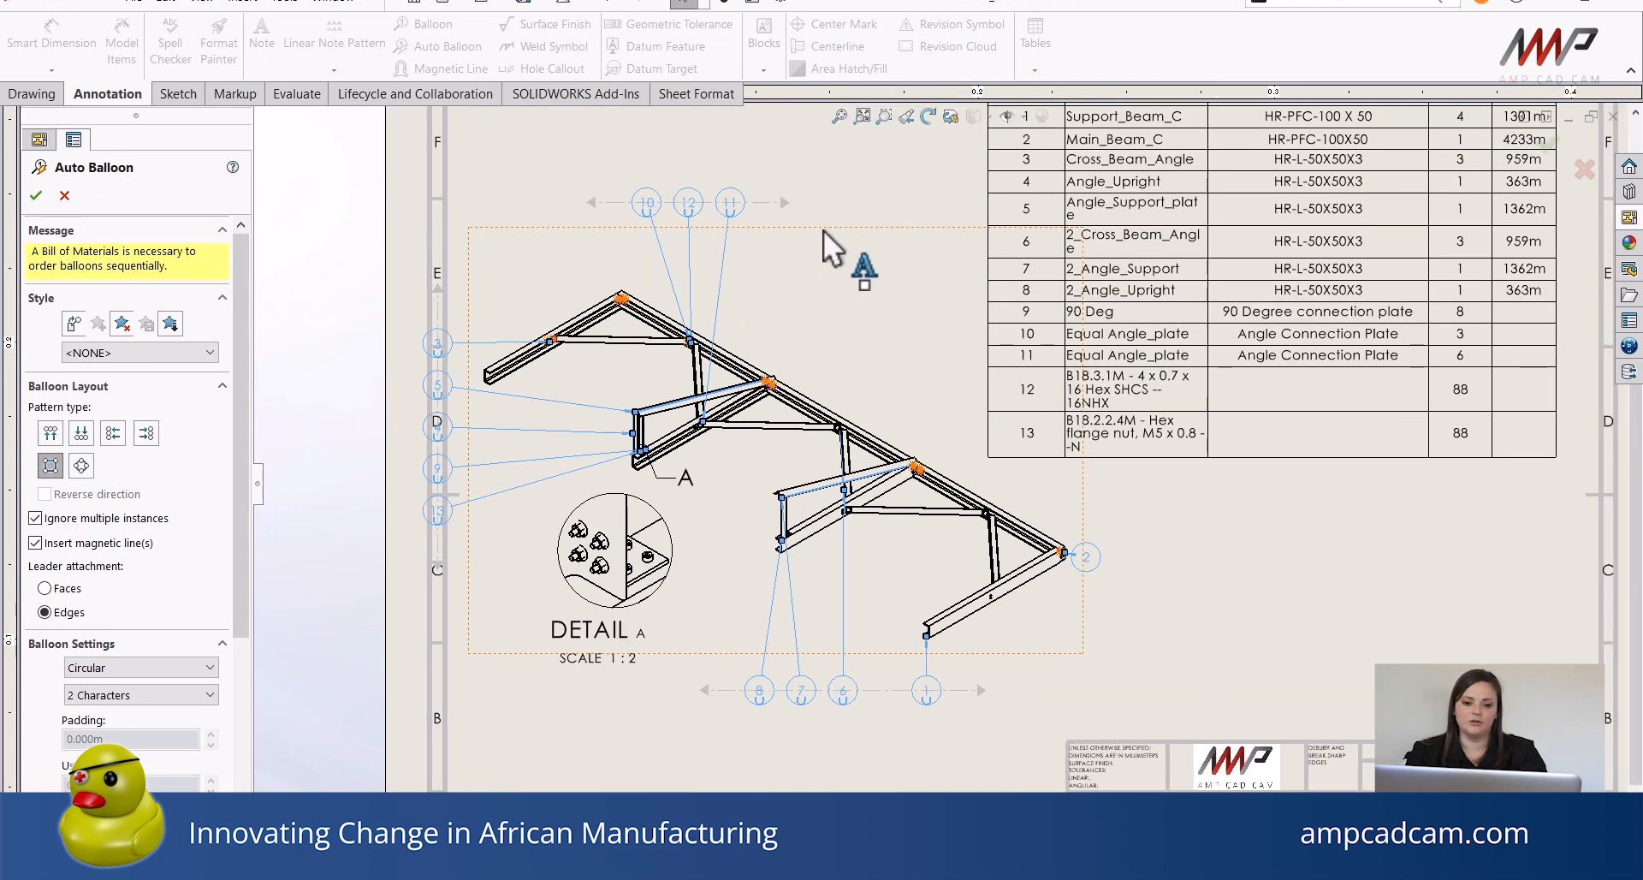
click(891, 251)
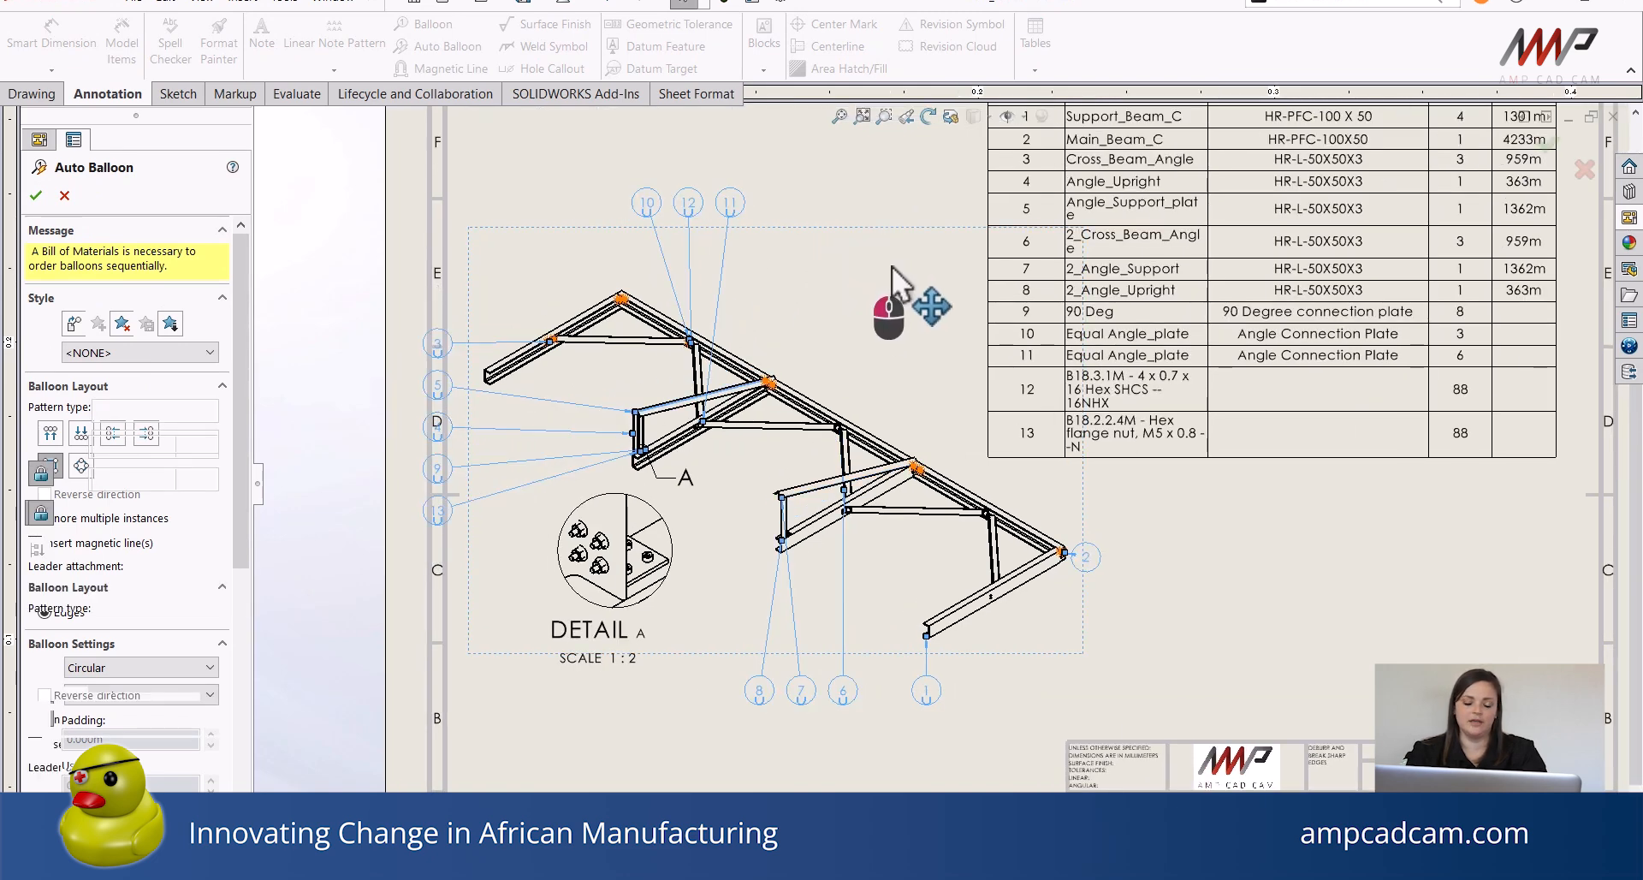
click(36, 195)
Move the detail view lower on the sheet, below the isometric view.
mouse_move(900, 229)
mouse_down()
mouse_move(928, 286)
mouse_move(942, 249)
mouse_up()
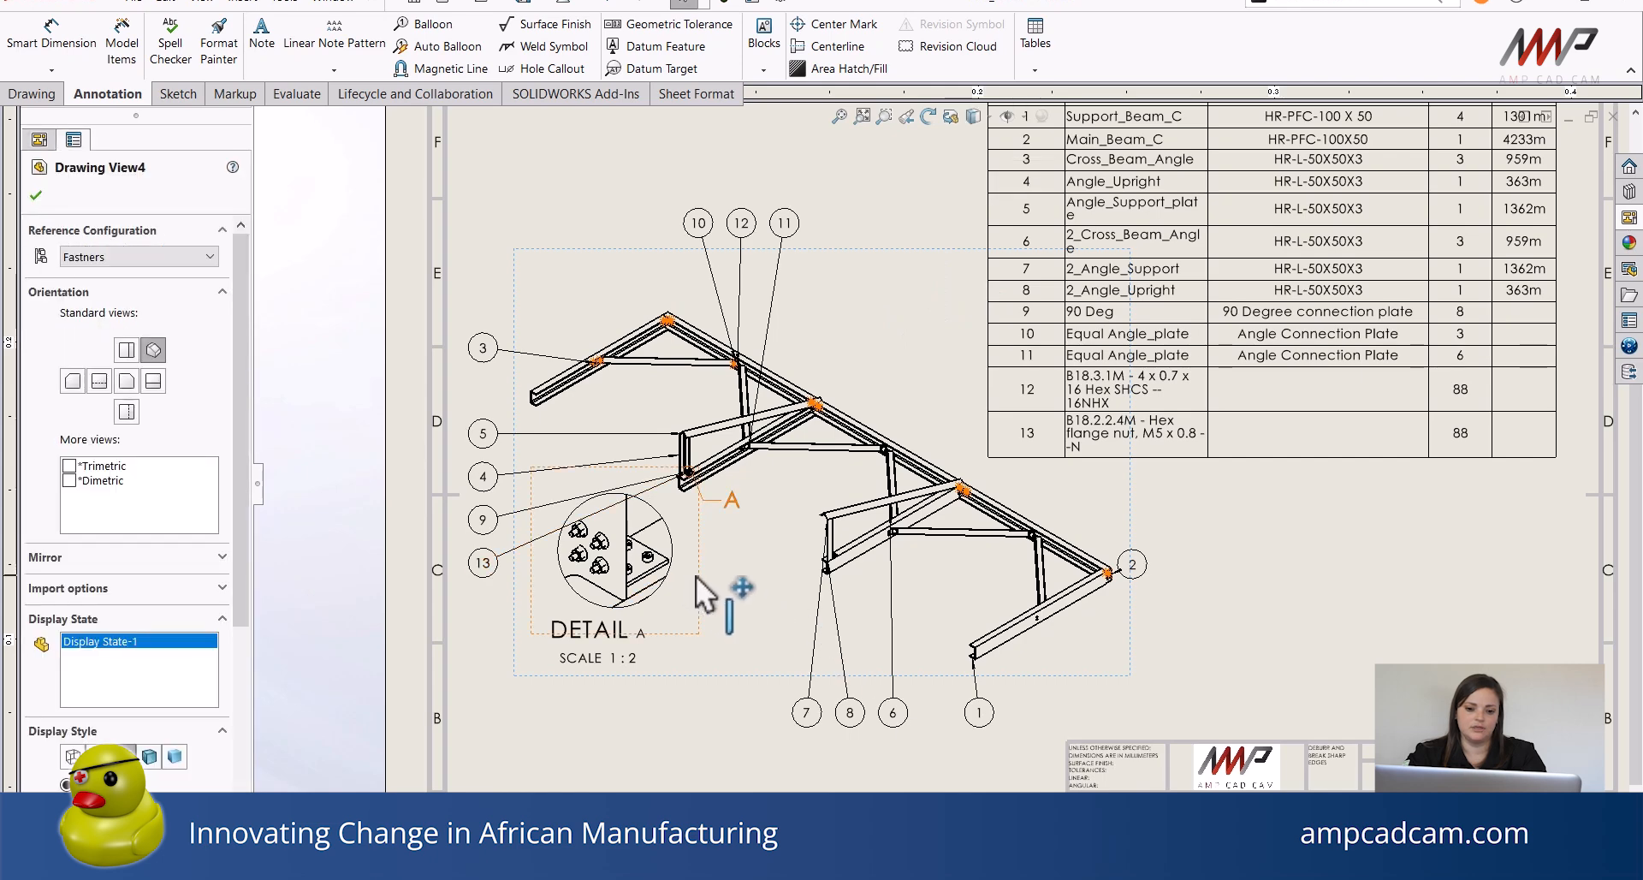
drag(696, 575, 745, 736)
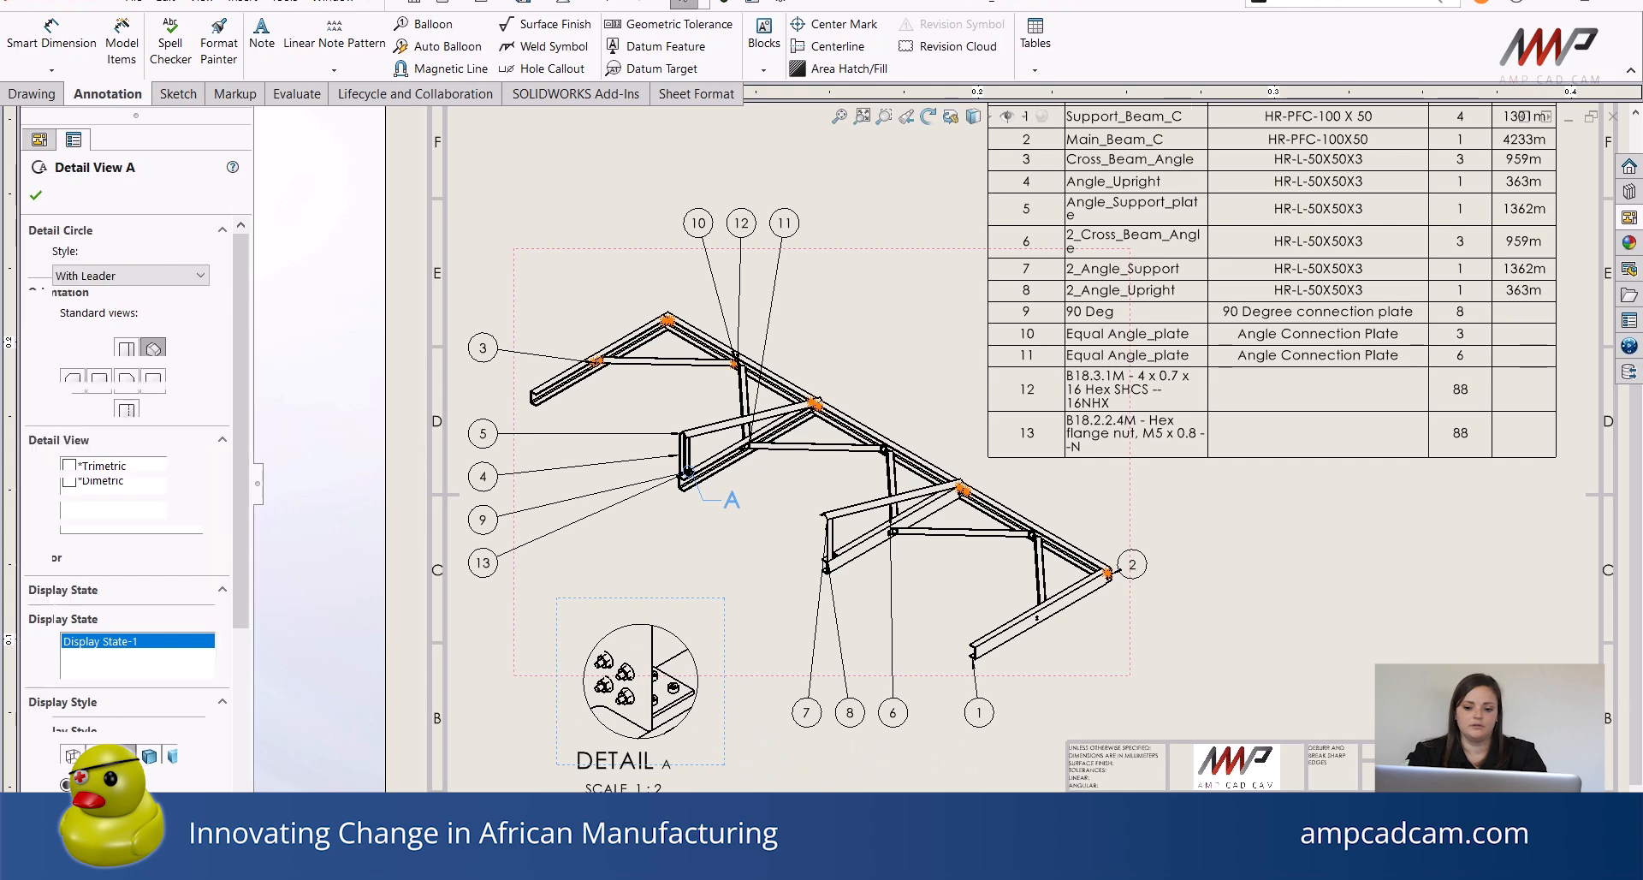
Reattach balloon 13's leader to a flange nut in the detail view.
click(1250, 547)
middle_drag(1287, 571, 1278, 513)
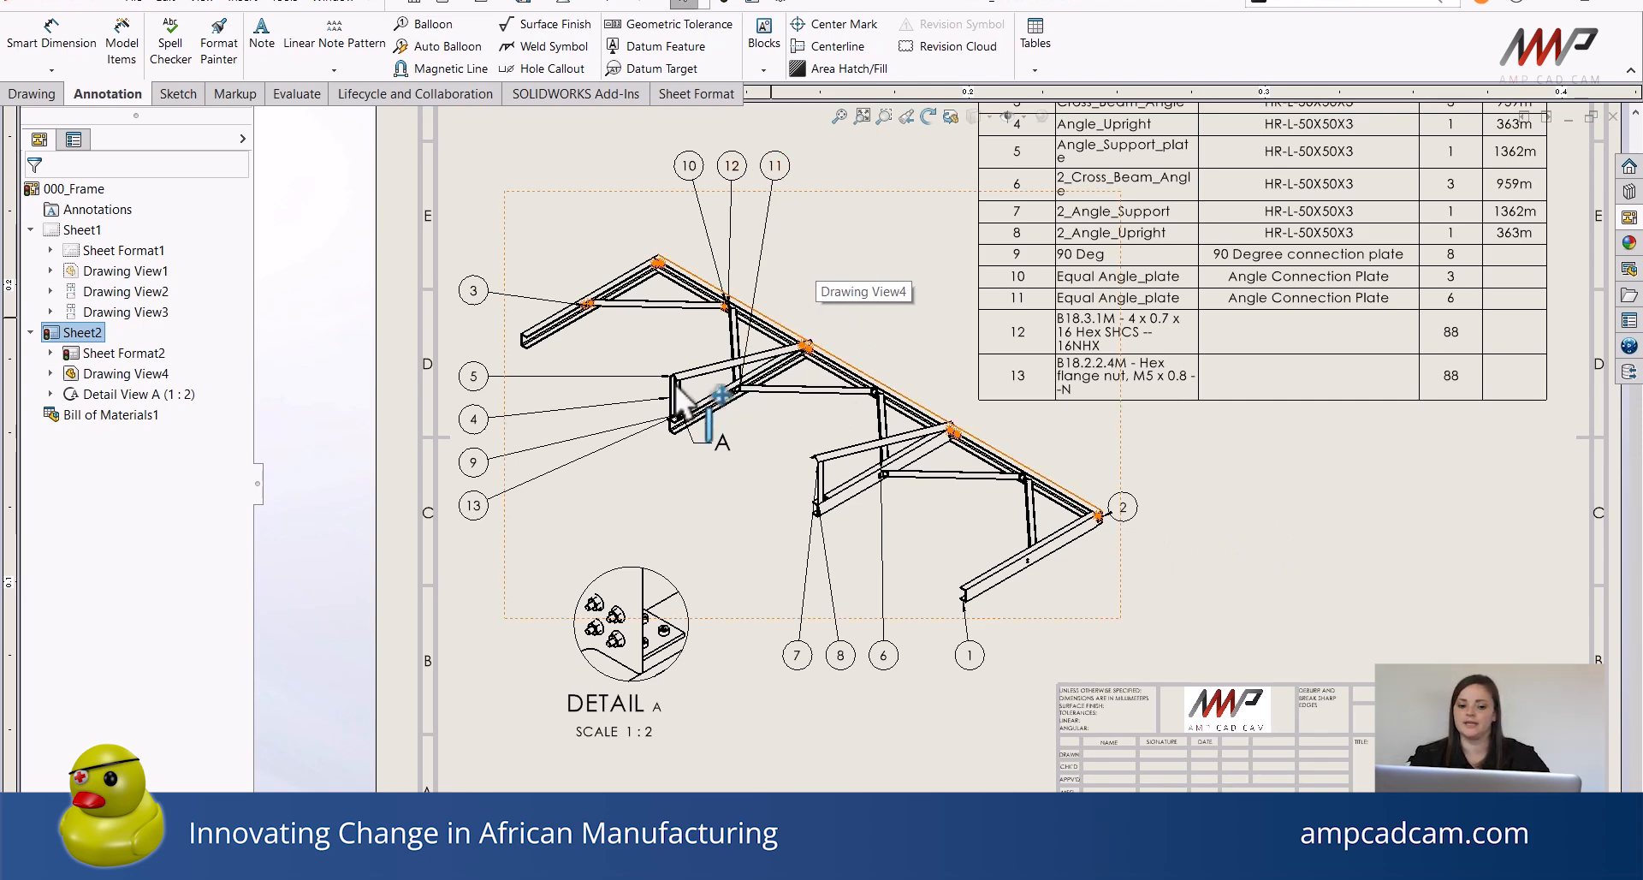
scroll(608, 617, up, 1)
scroll(608, 625, up, 1)
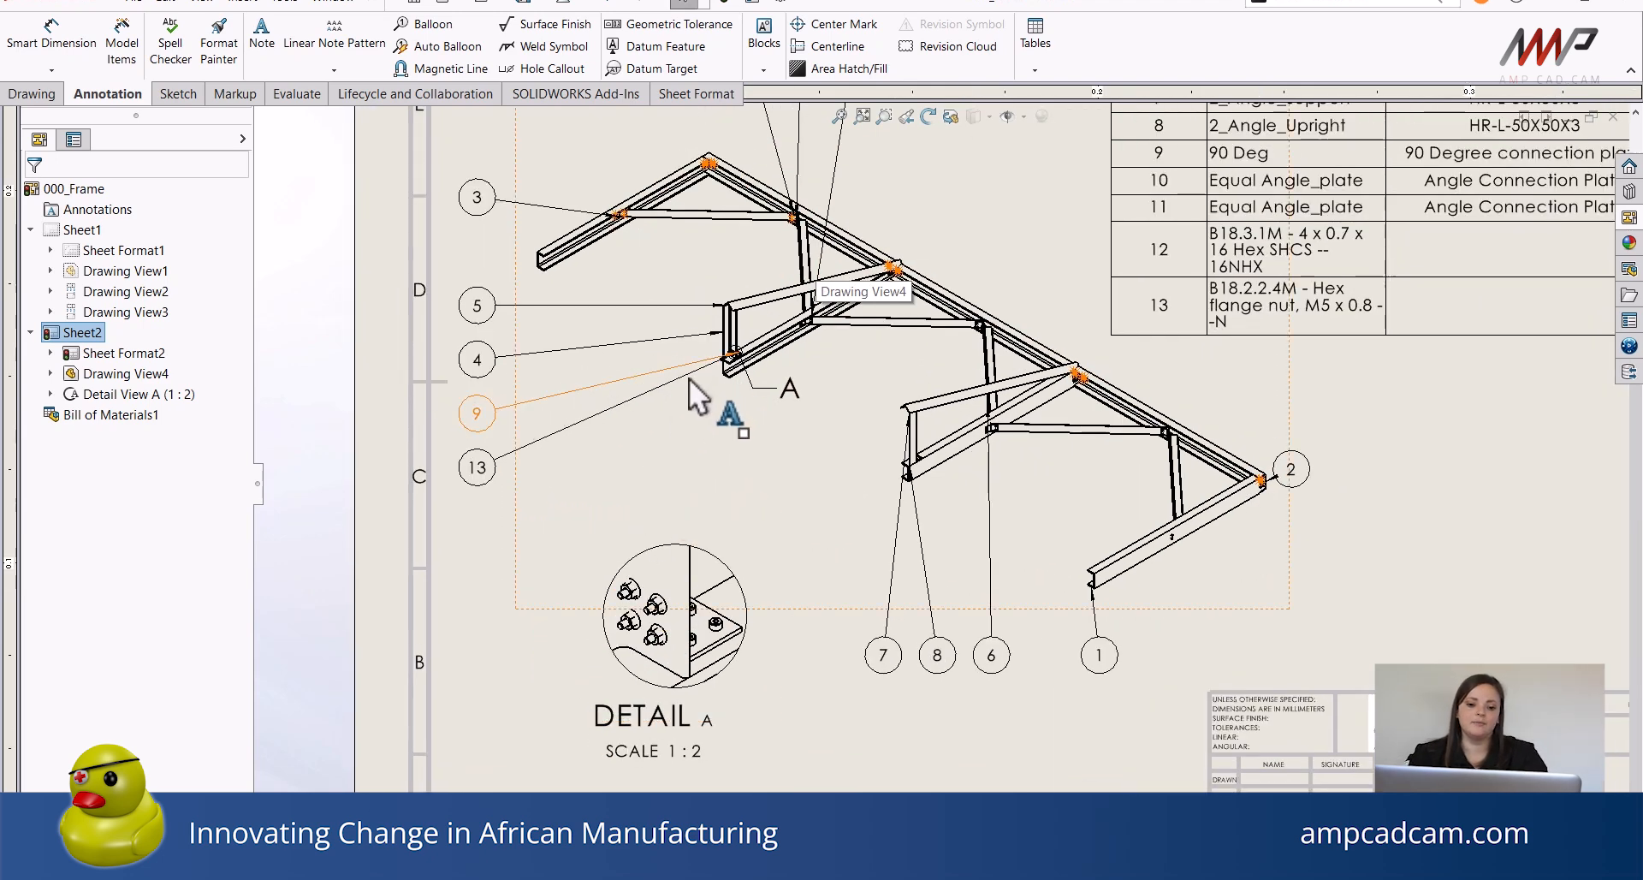
click(737, 362)
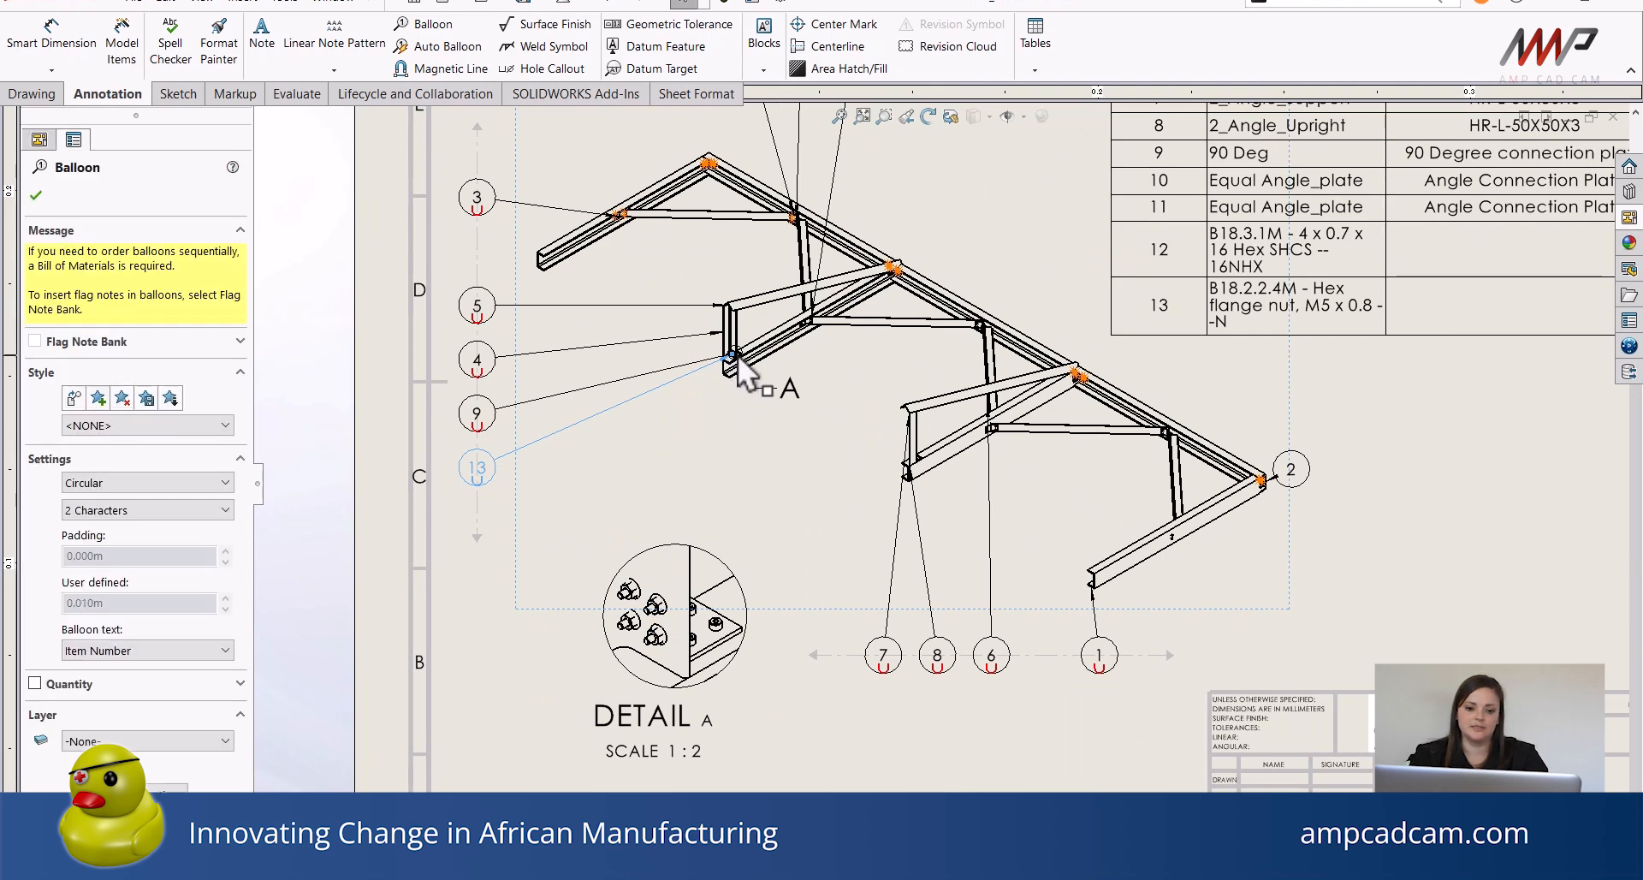
drag(734, 359, 656, 609)
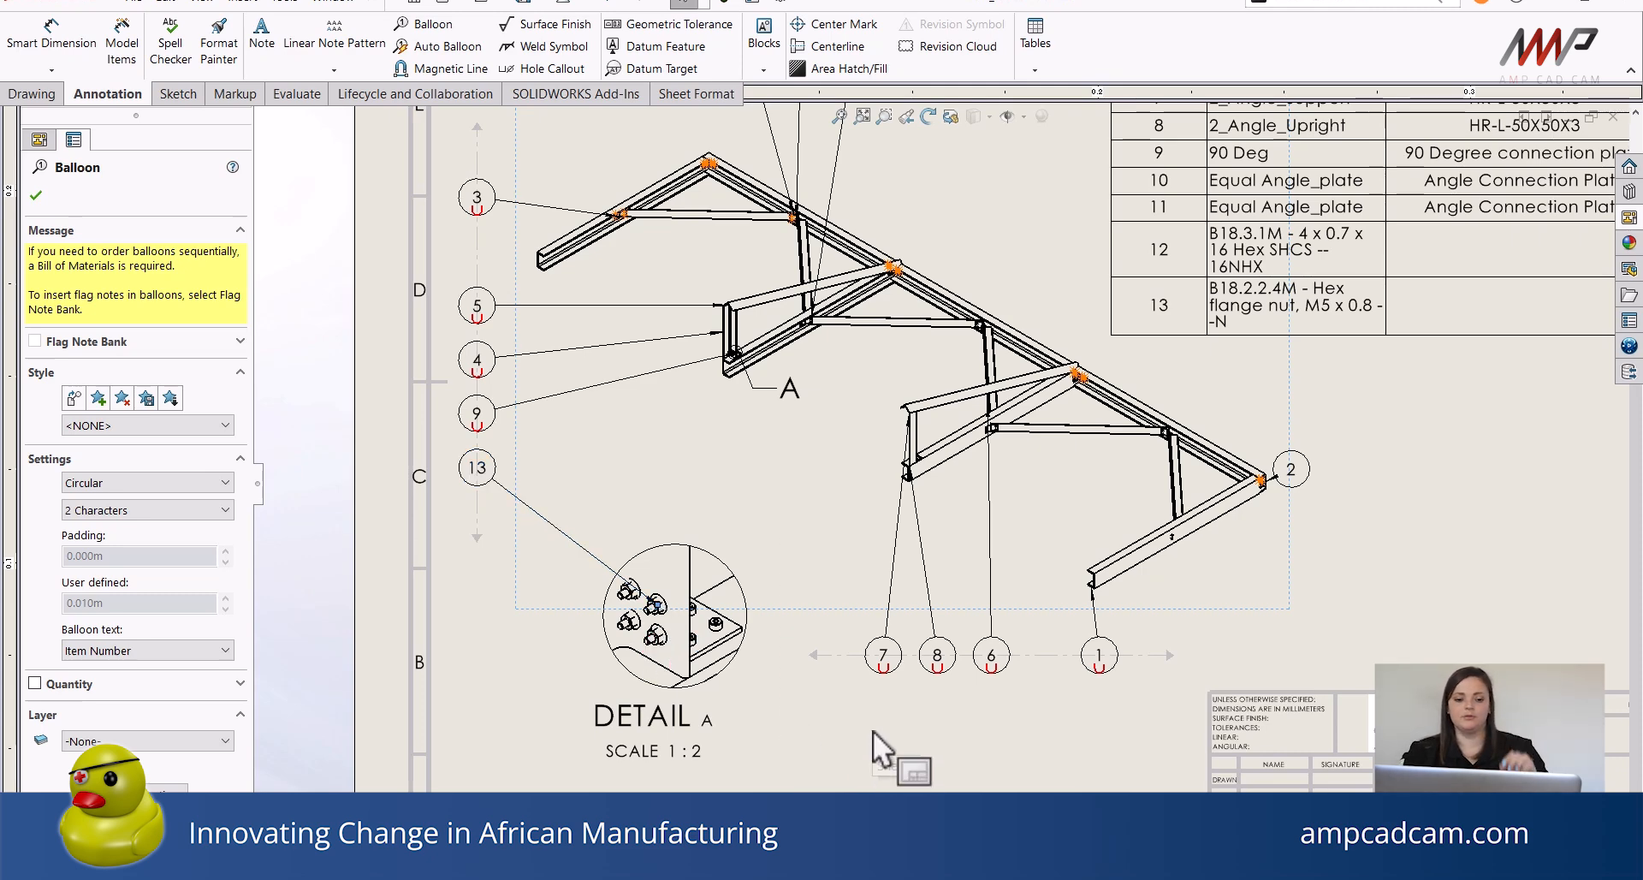
key(Escape)
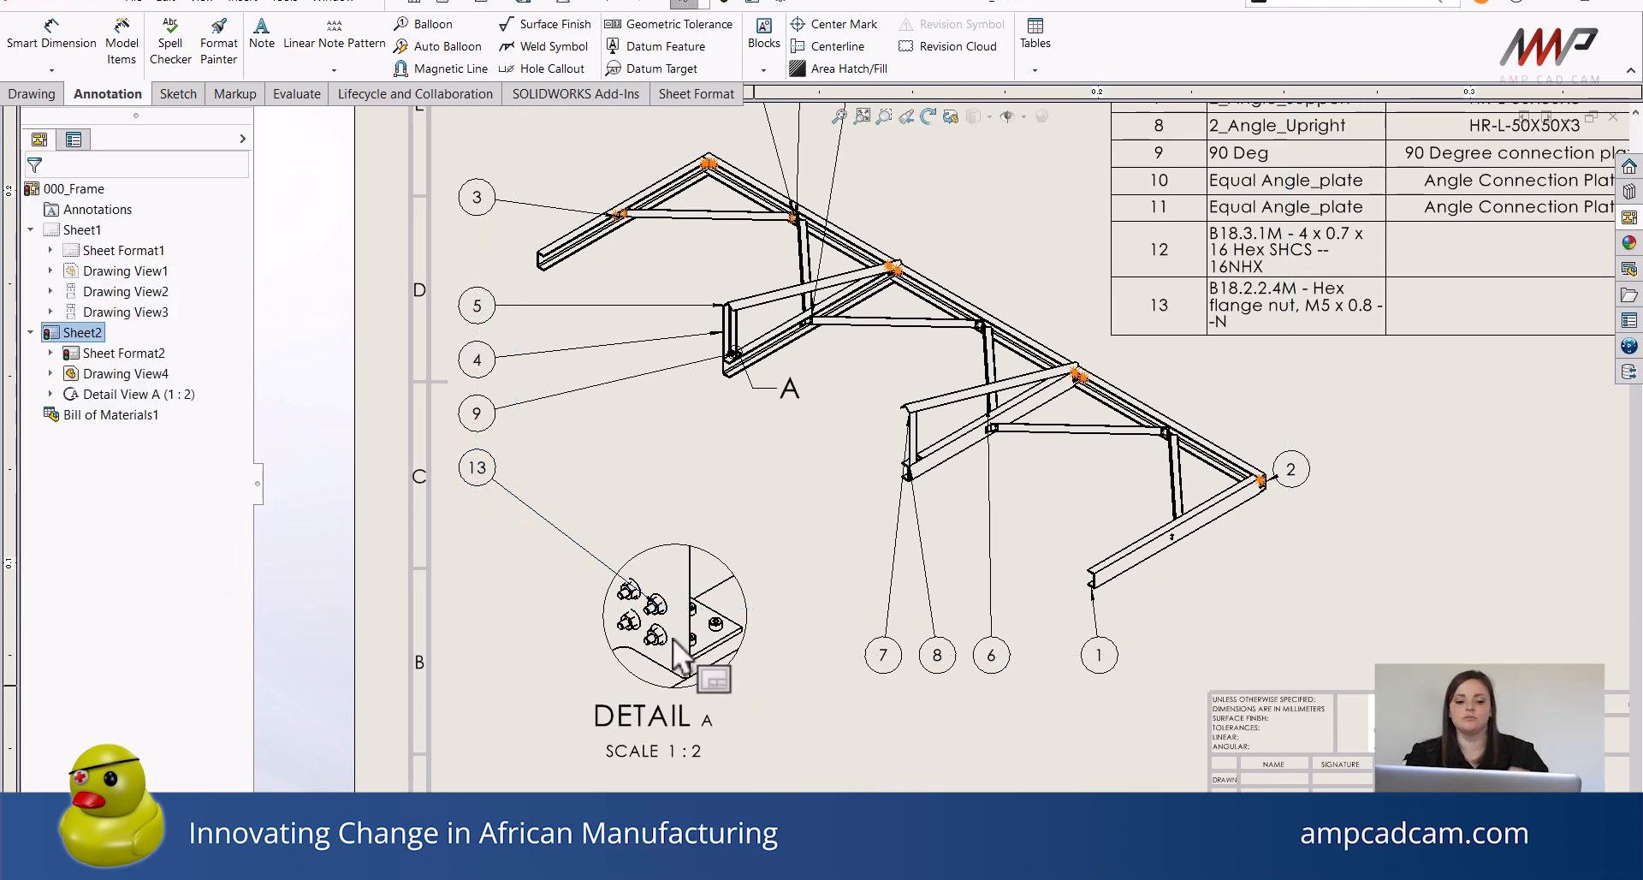
Move balloon 12 below balloon 13 and reattach its leader to a bolt in the detail view.
scroll(672, 615, down, 1)
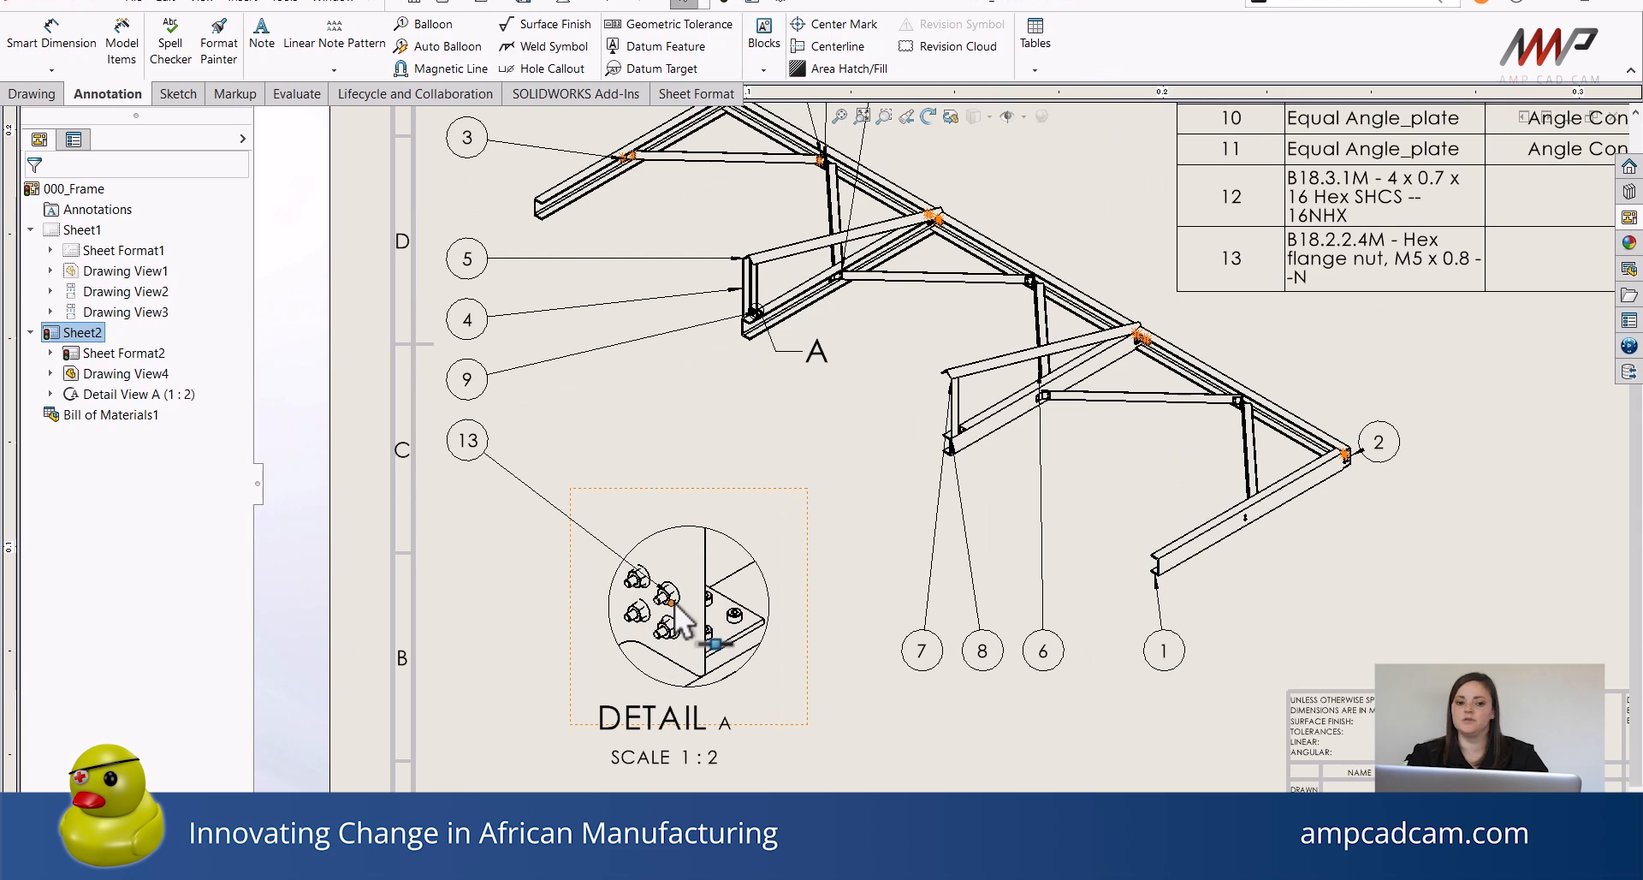
scroll(680, 613, up, 2)
scroll(685, 614, up, 1)
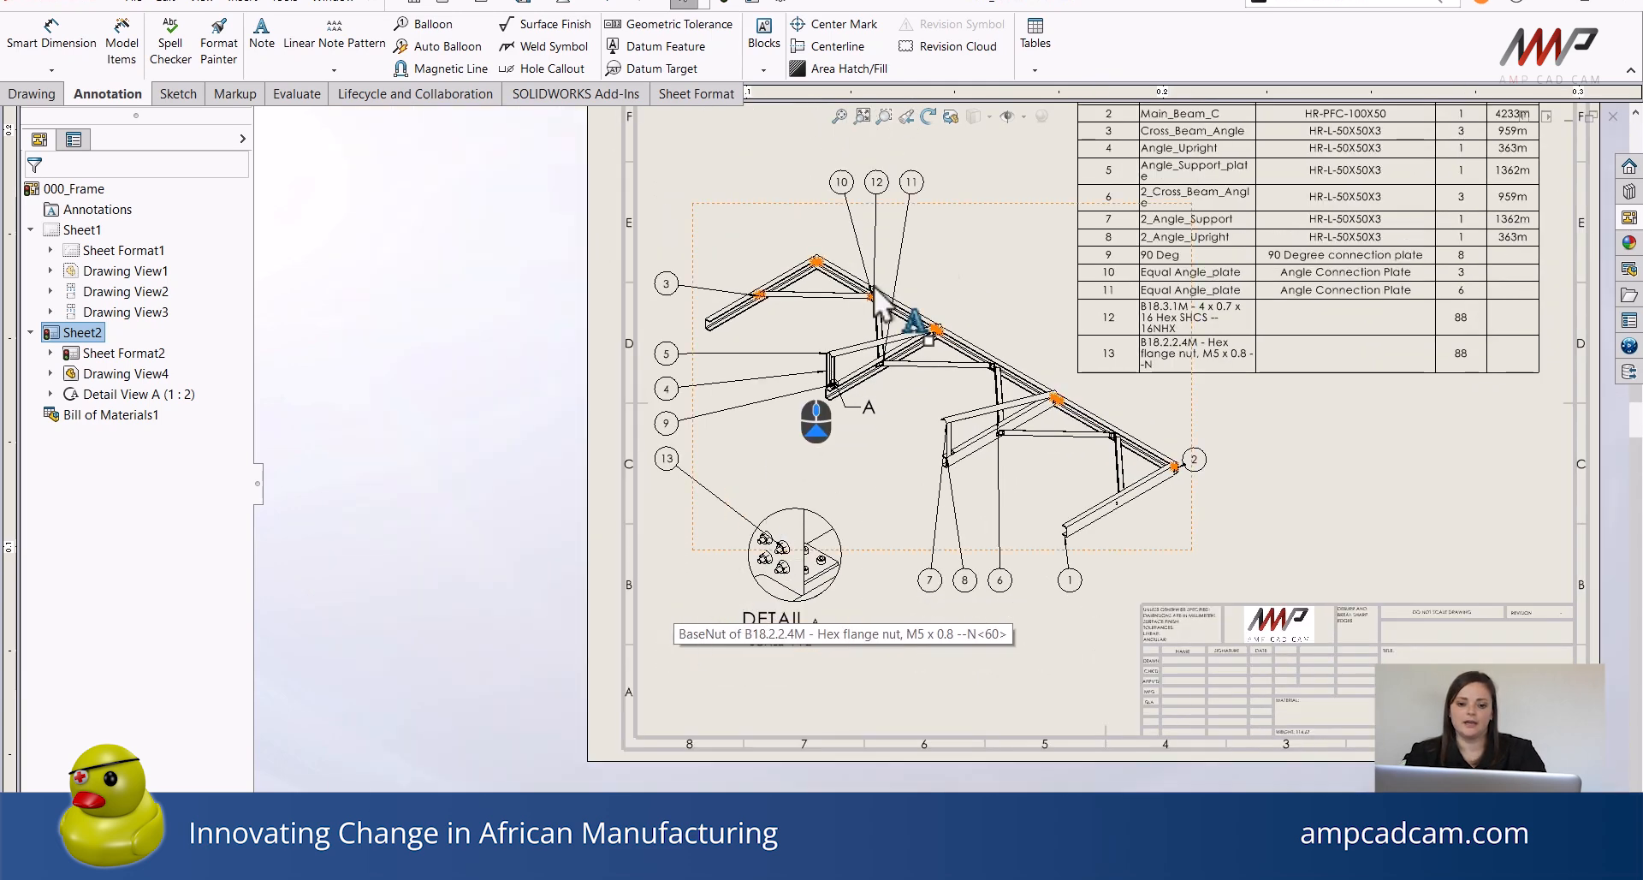
click(877, 181)
drag(770, 476, 666, 503)
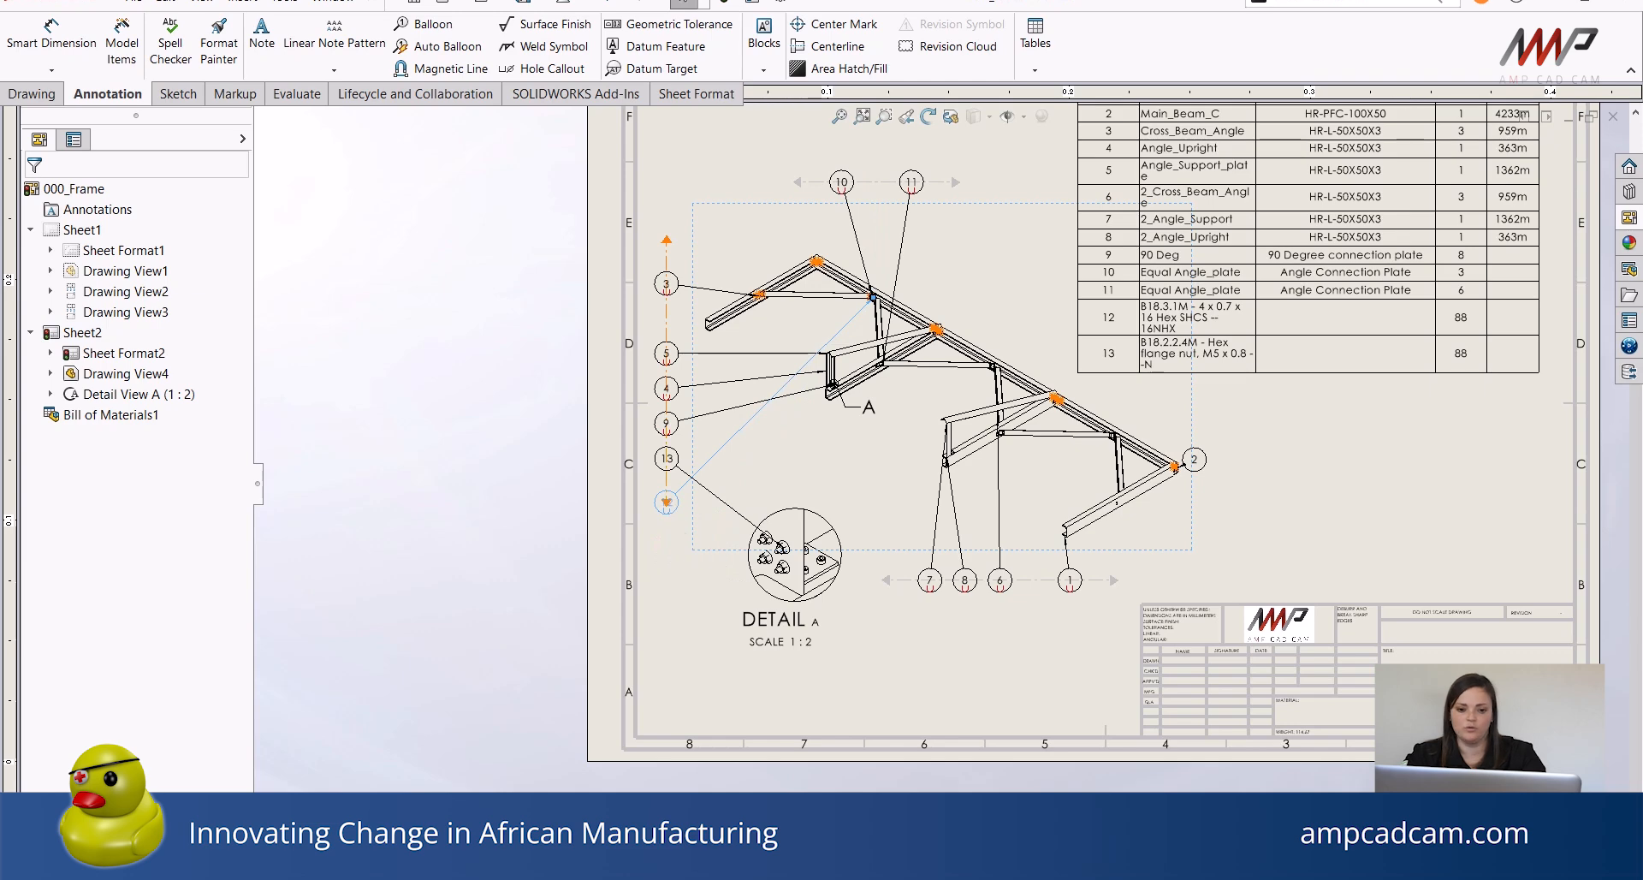
scroll(863, 437, down, 3)
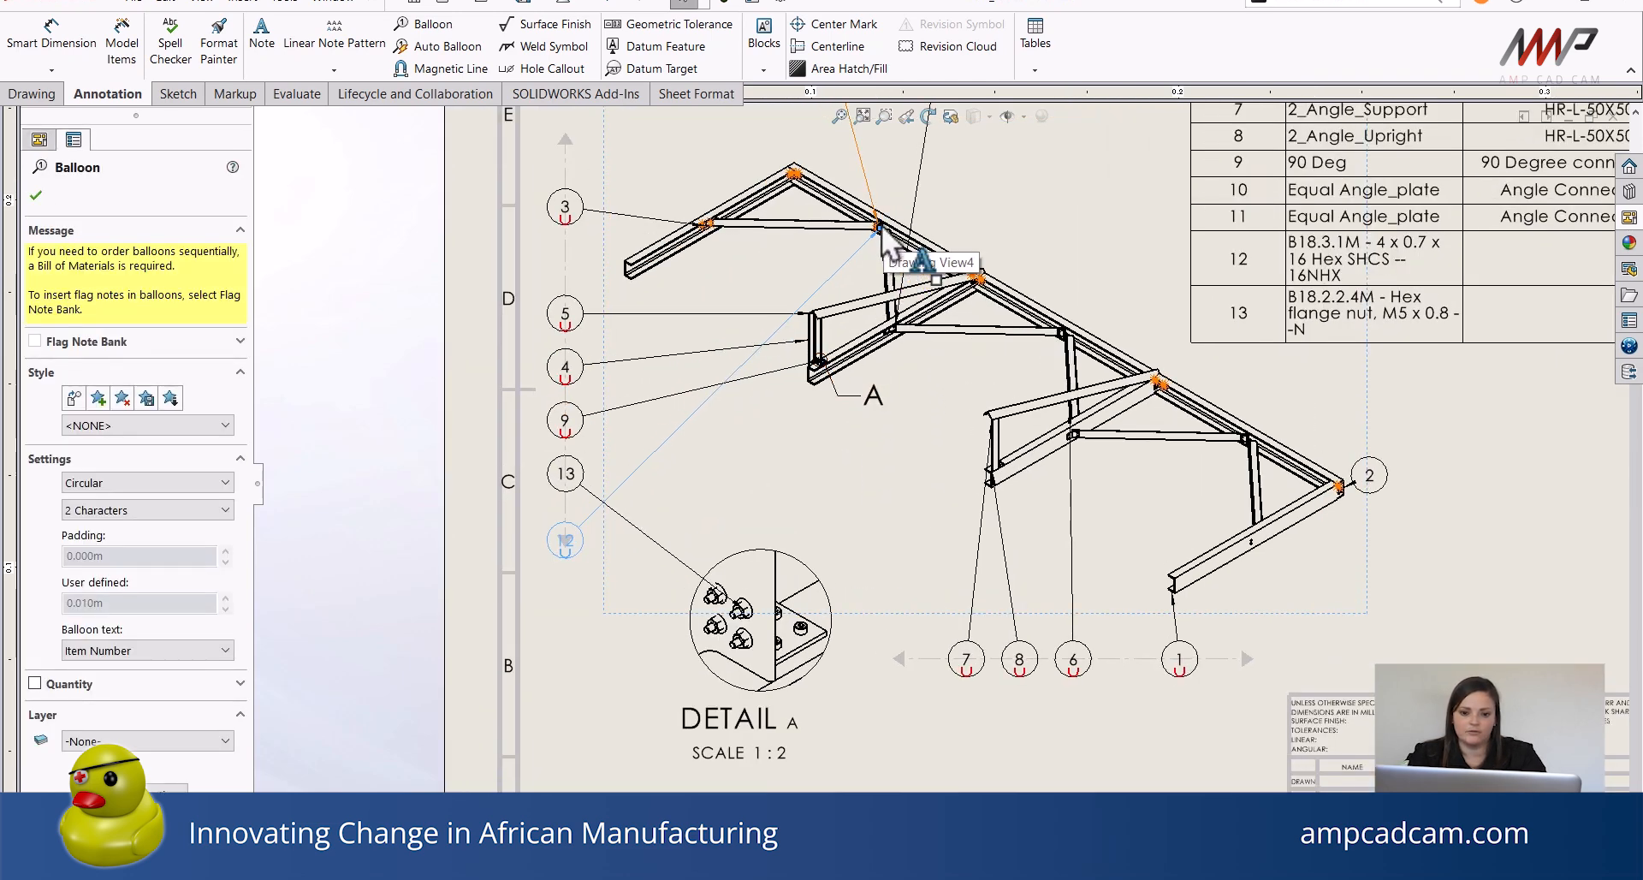
mouse_move(880, 226)
mouse_down()
mouse_move(837, 363)
mouse_move(876, 226)
mouse_up()
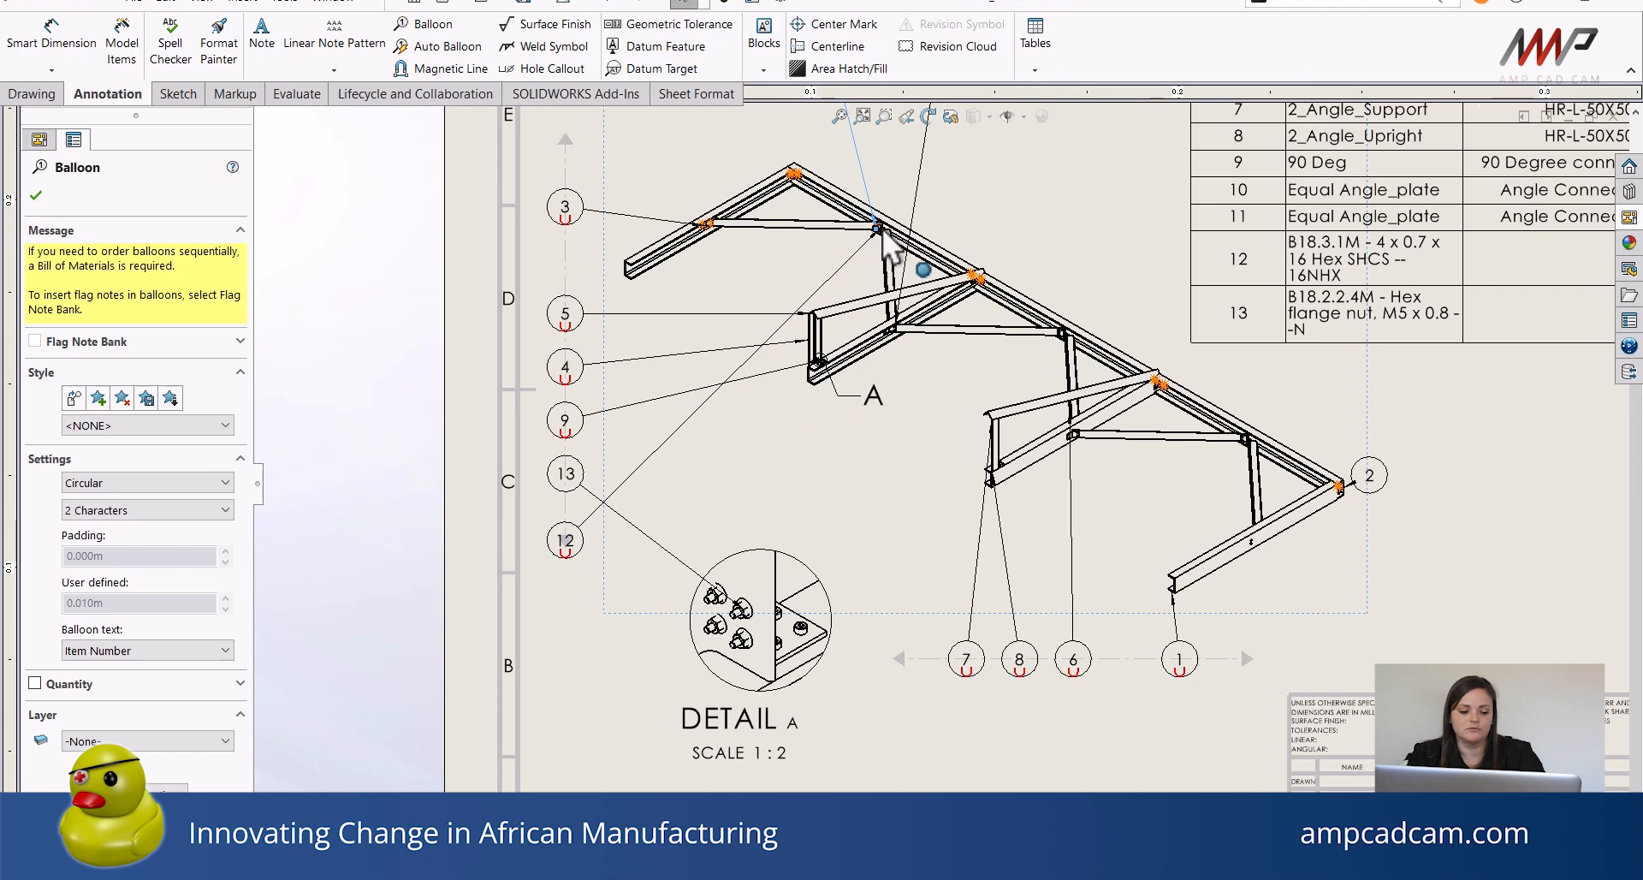
key(Escape)
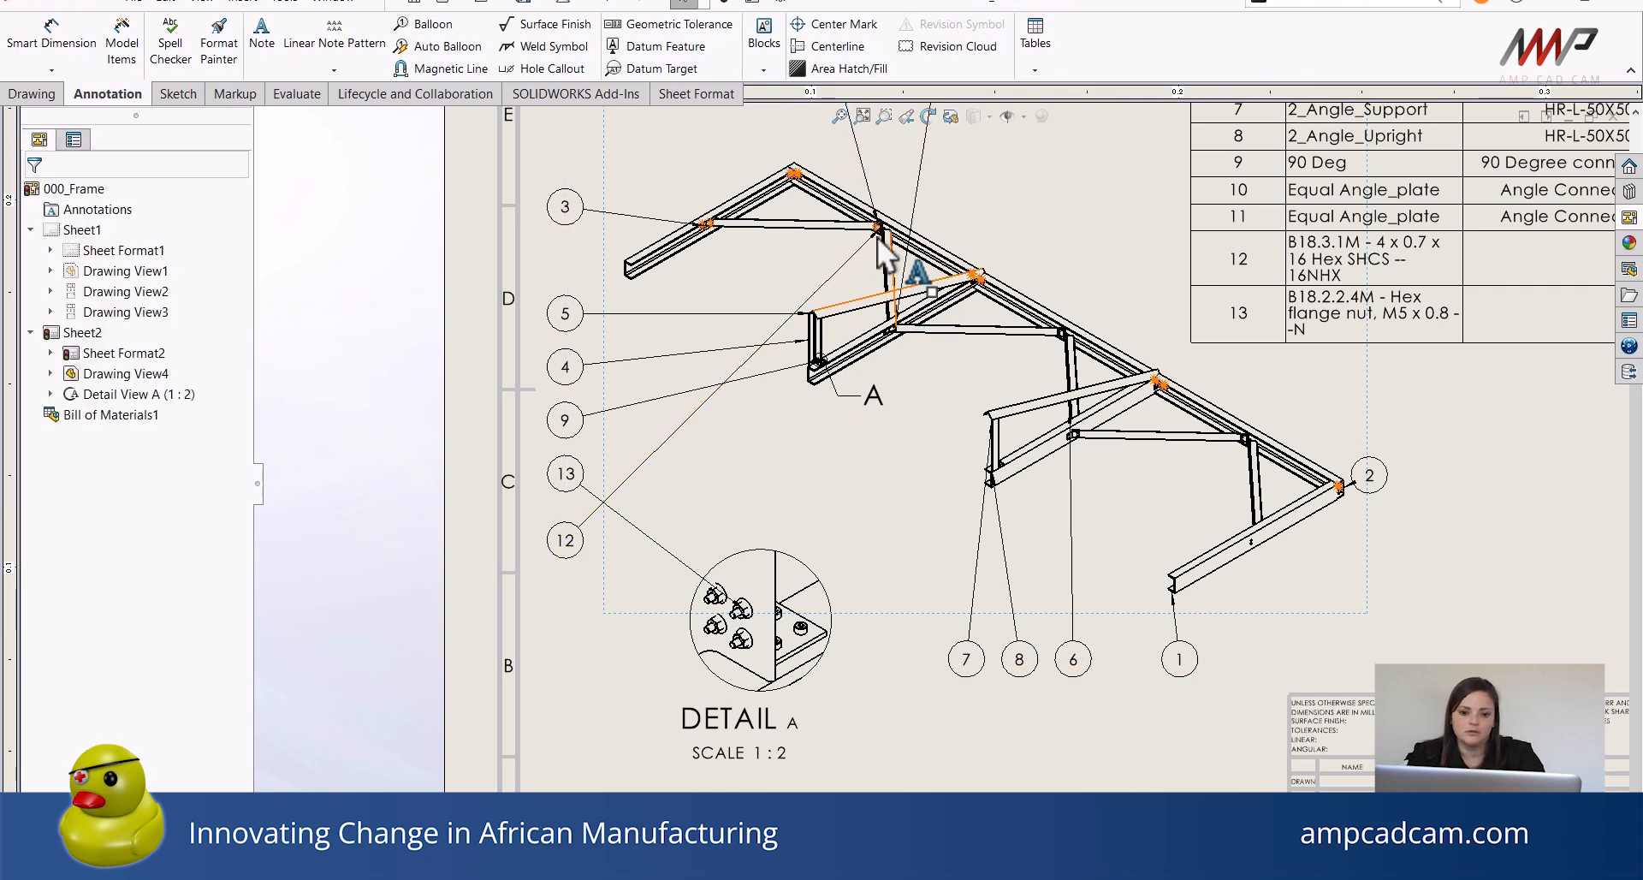
click(877, 235)
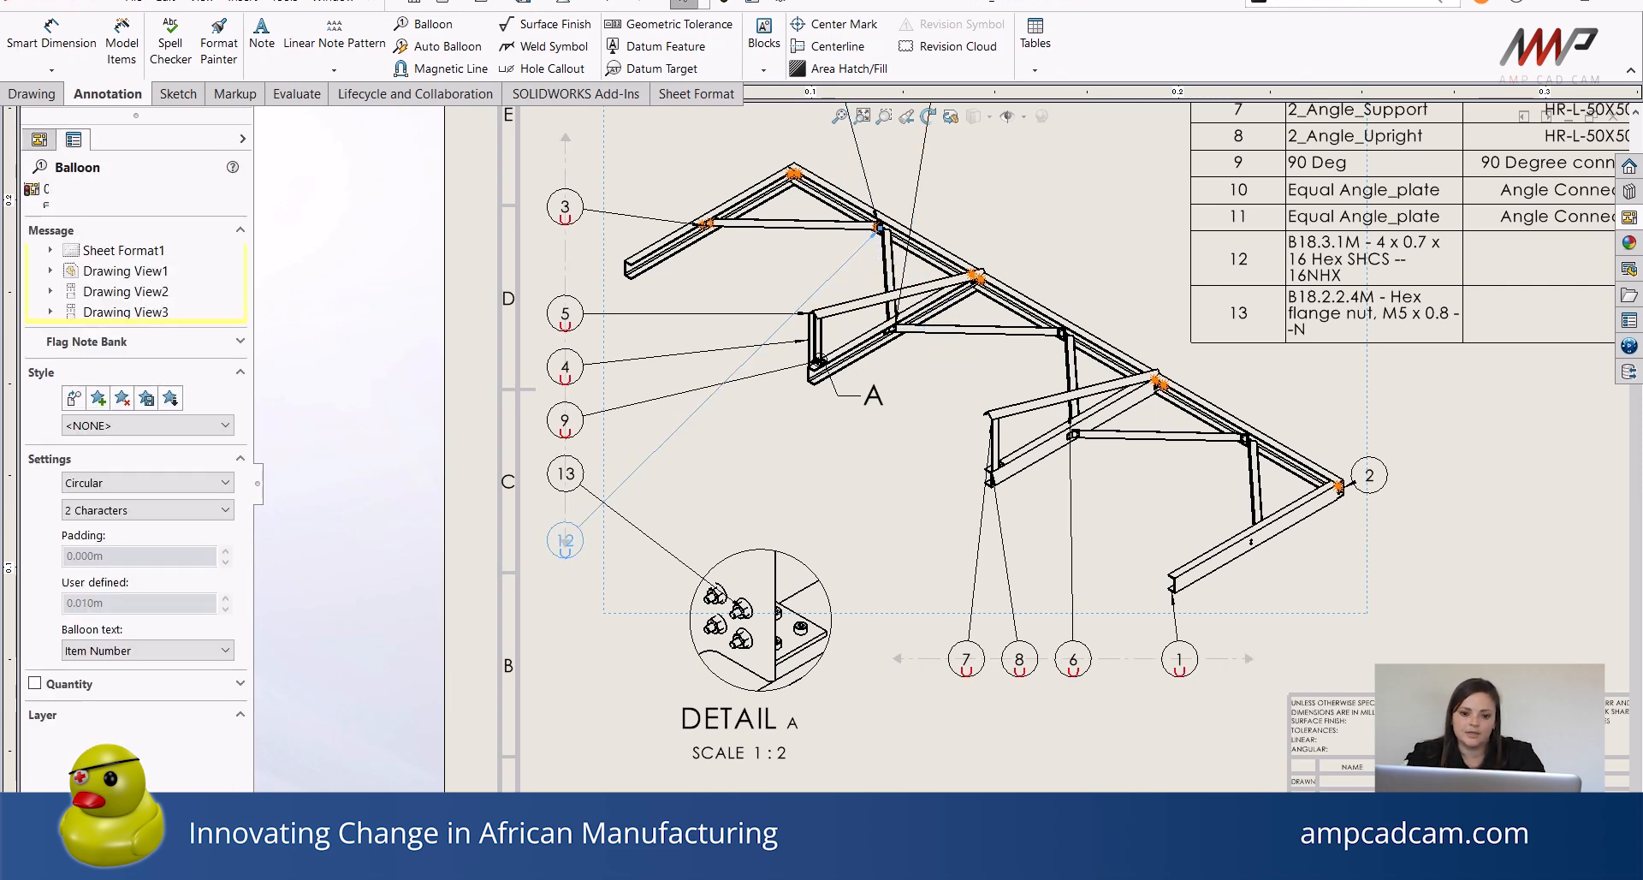
drag(879, 231, 800, 627)
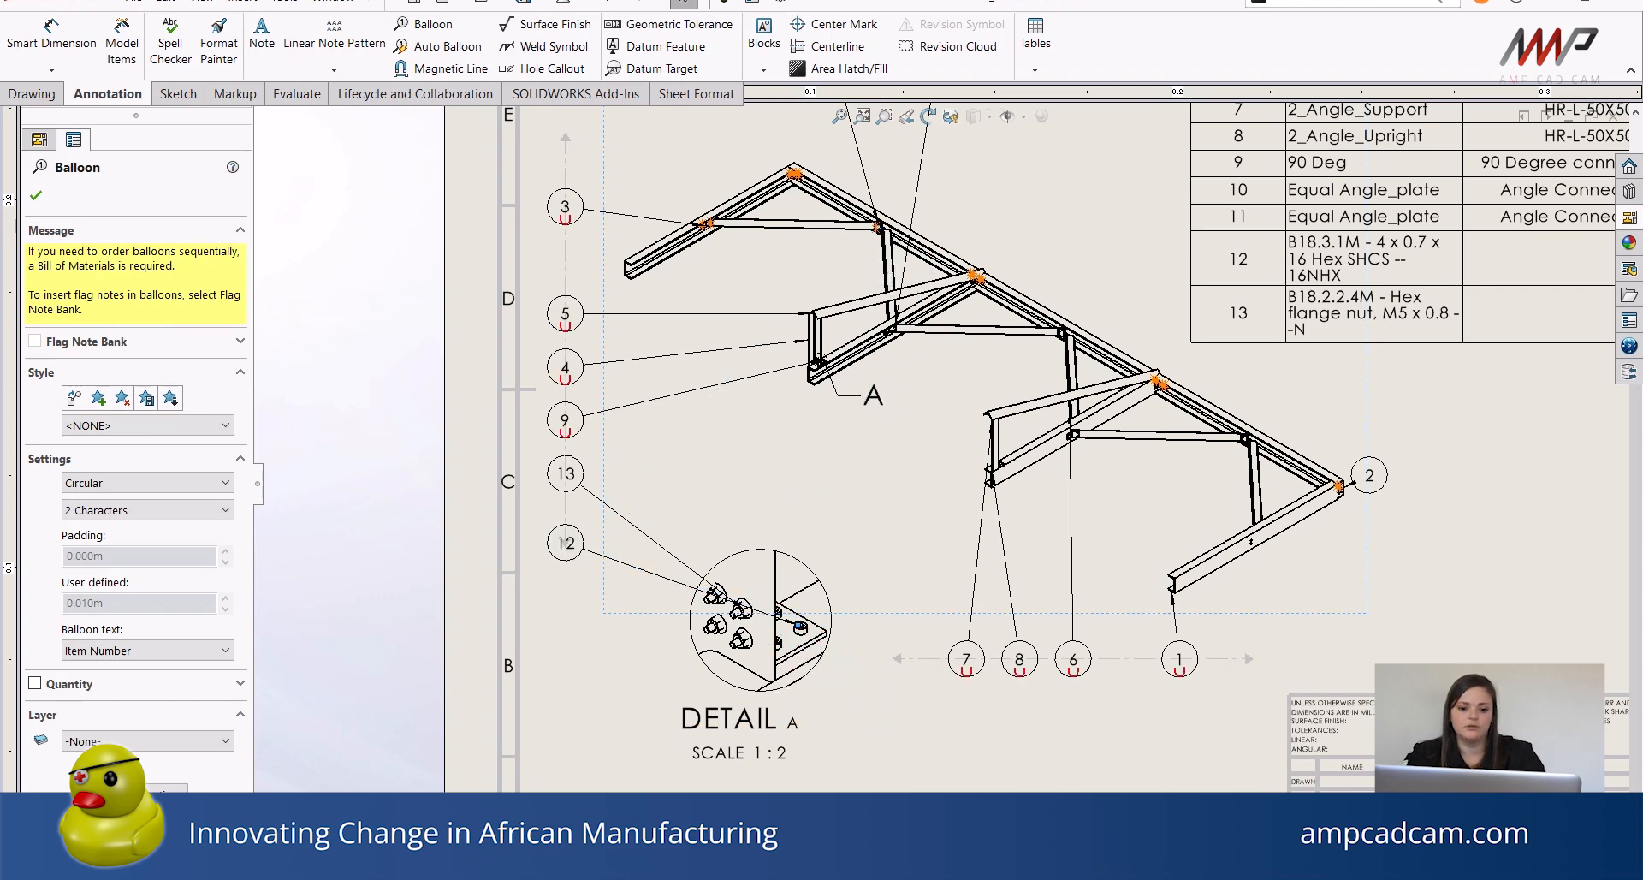
Reposition balloon 12 lower, beside the bottom of the detail view, and close the balloon edit.
click(1044, 716)
scroll(810, 592, down, 5)
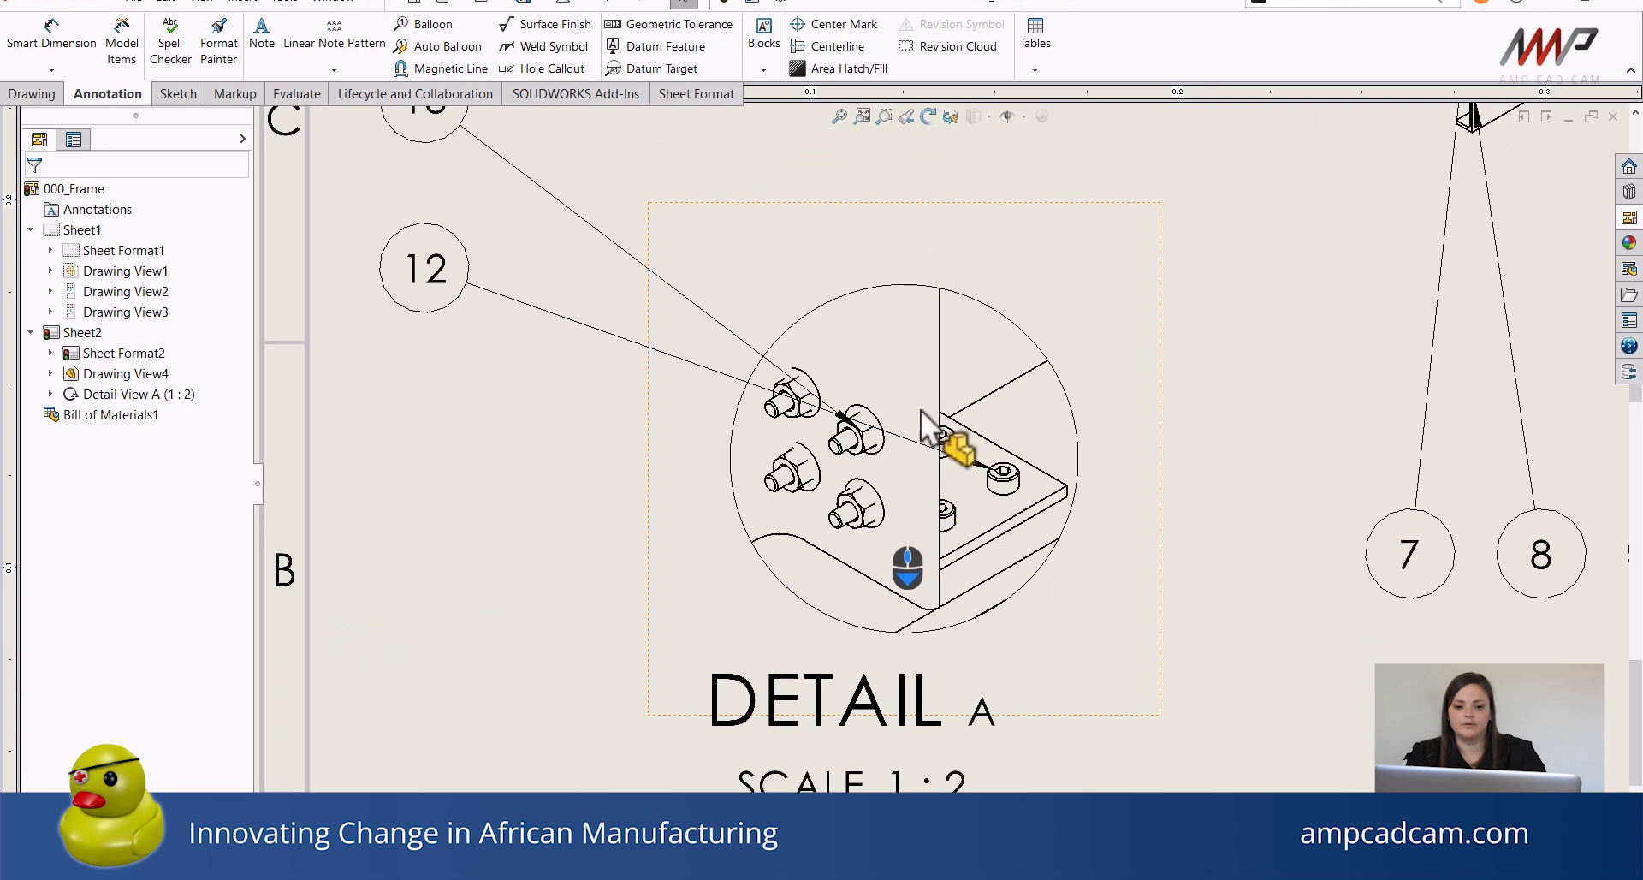
drag(401, 267, 444, 599)
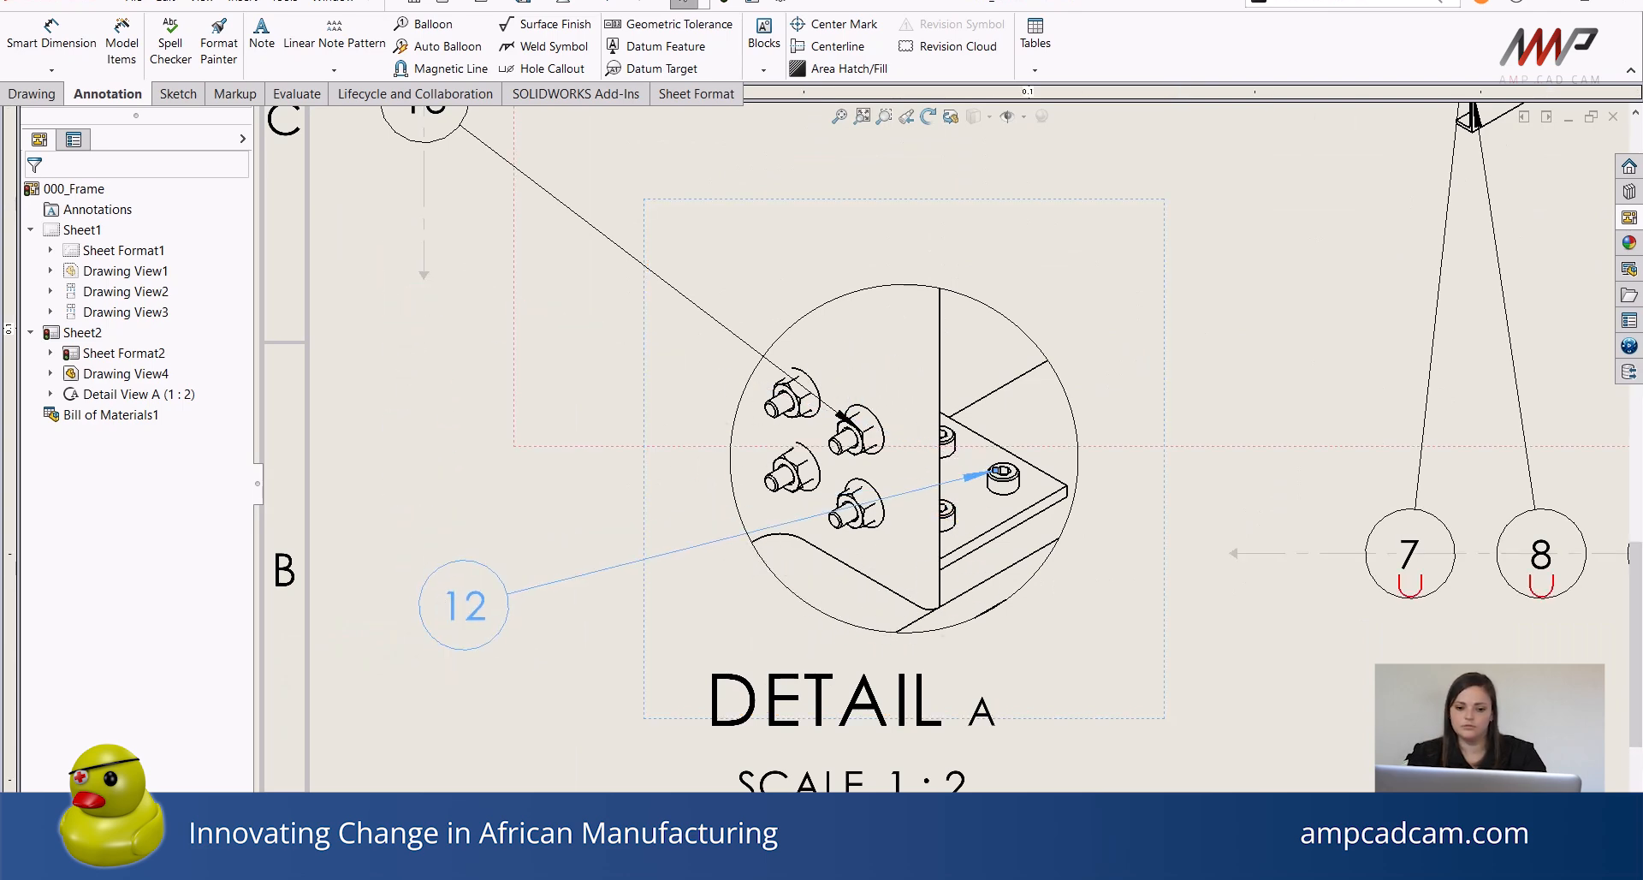
scroll(1236, 665, up, 3)
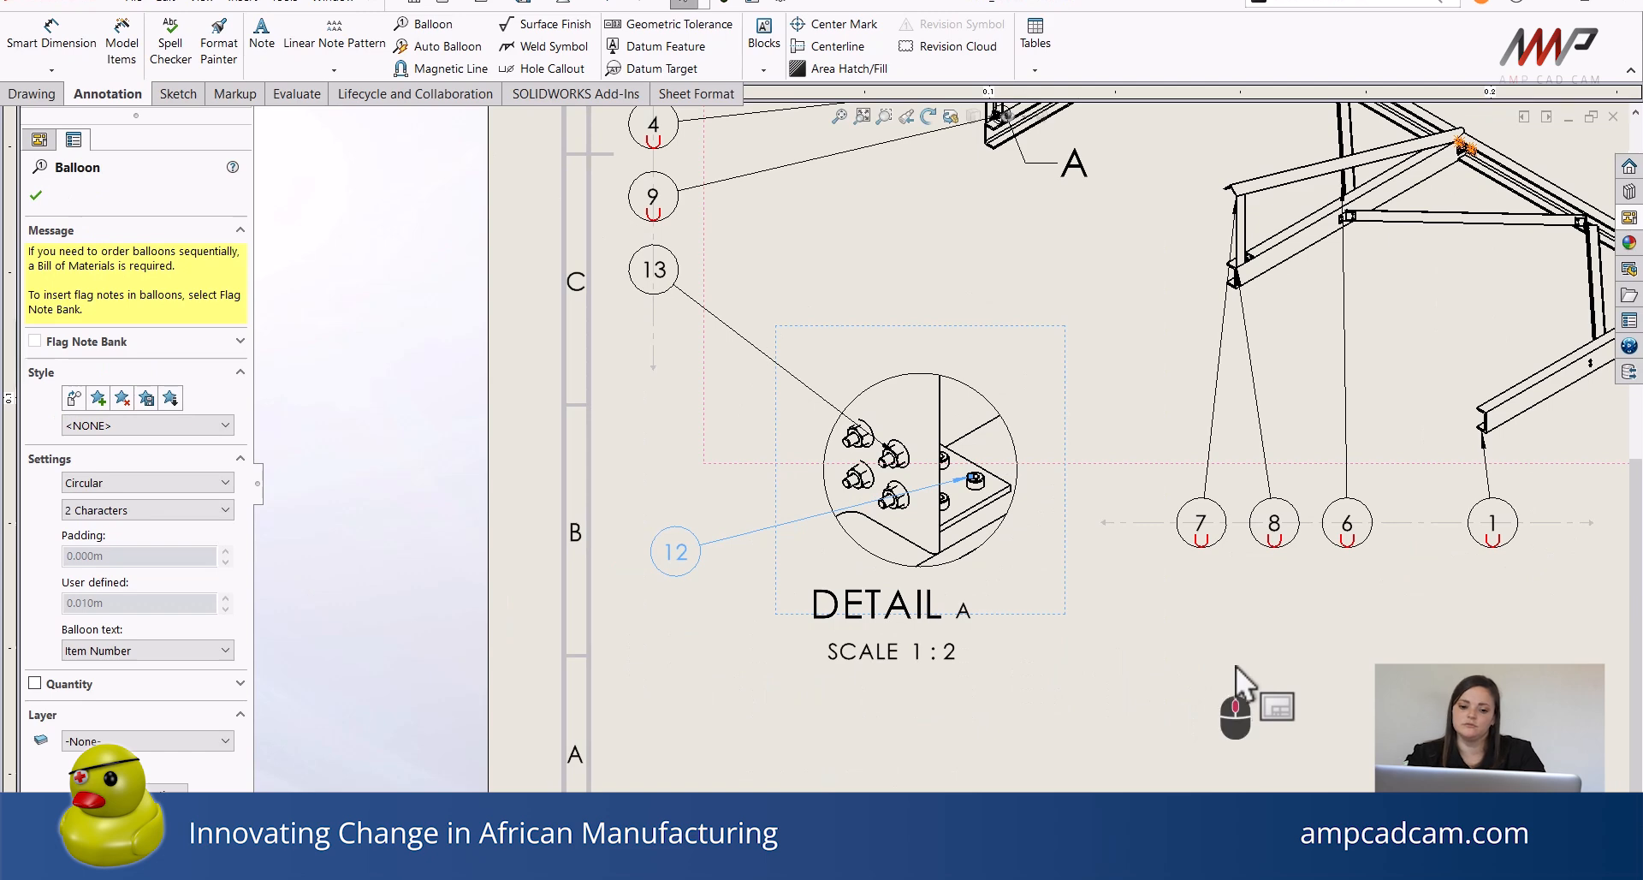
mouse_move(1236, 665)
middle_down()
mouse_move(1064, 747)
mouse_move(1073, 736)
middle_up()
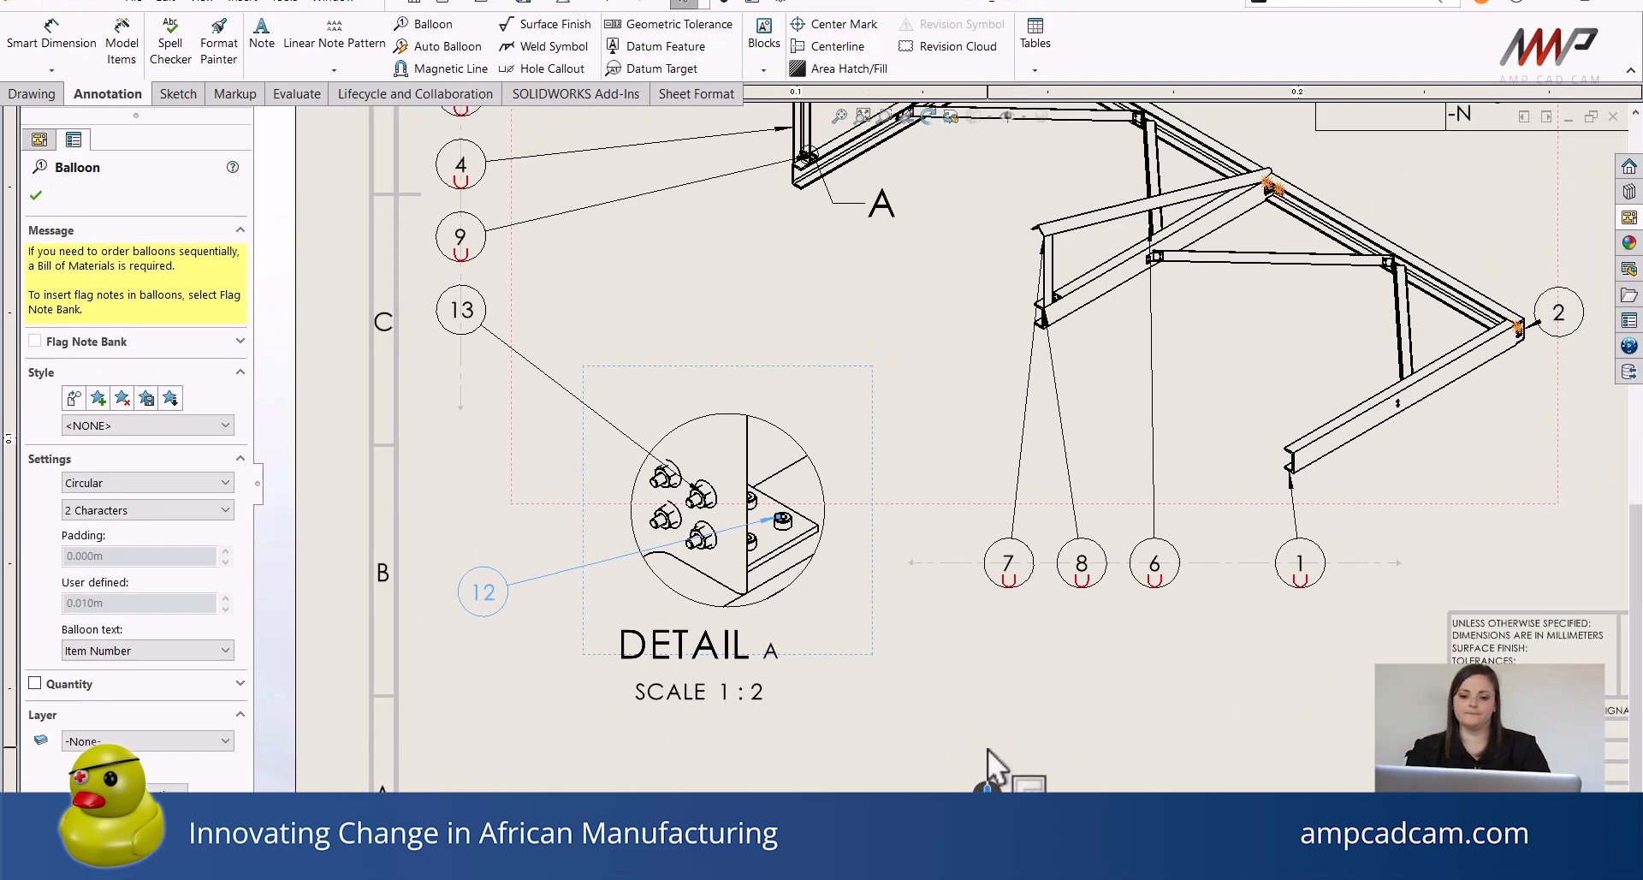
scroll(993, 753, up, 4)
mouse_move(814, 734)
middle_down()
mouse_move(725, 726)
mouse_move(700, 743)
middle_up()
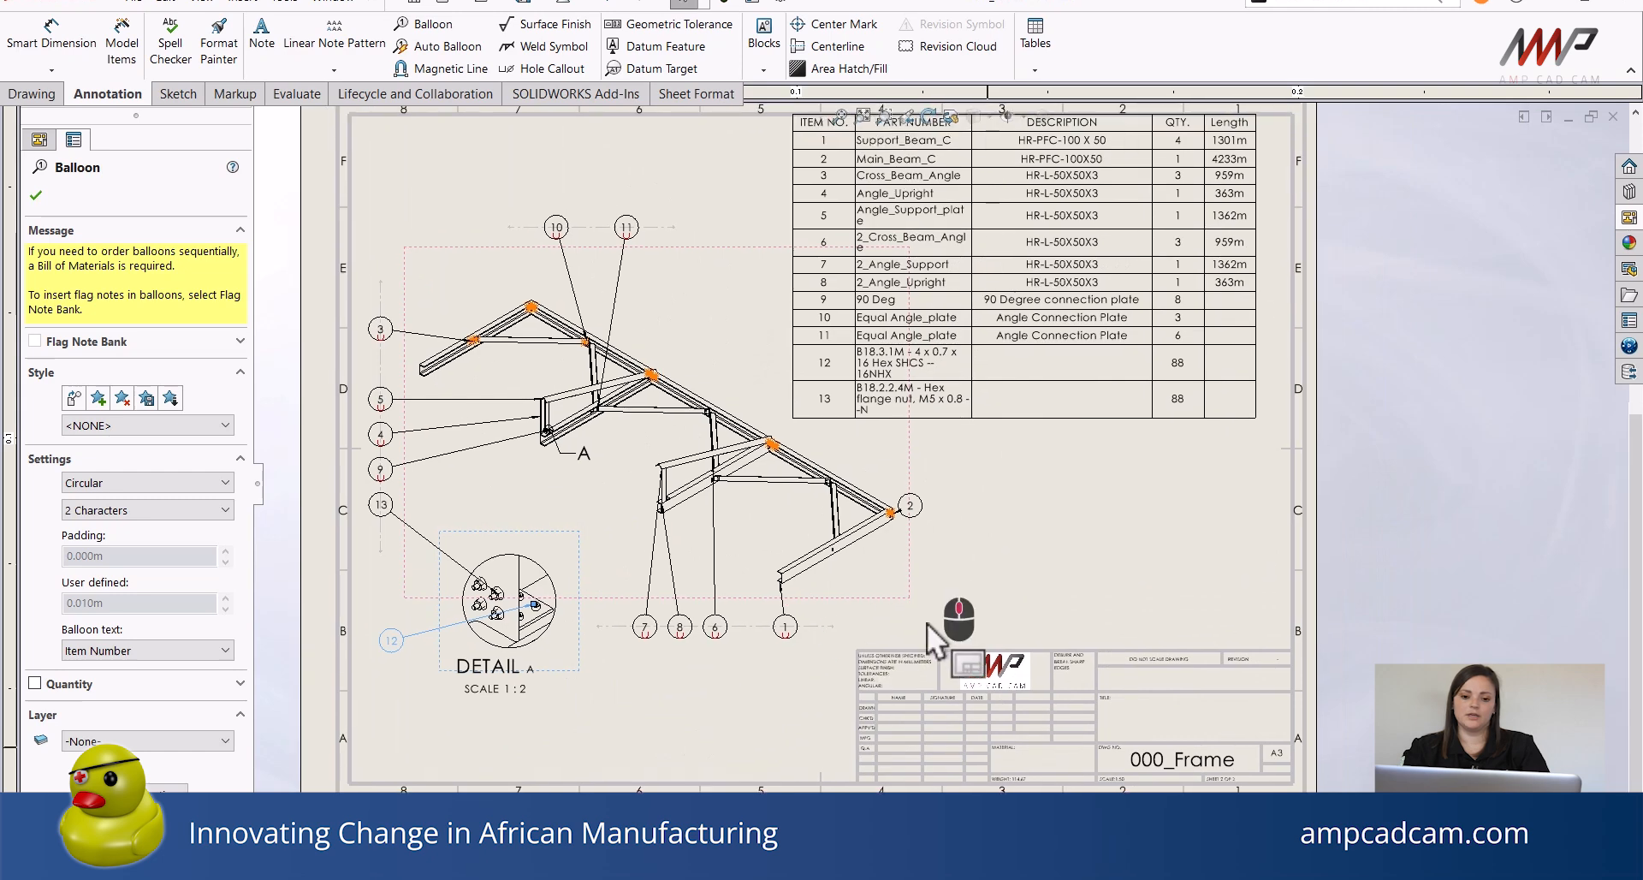
middle_drag(933, 629, 1025, 630)
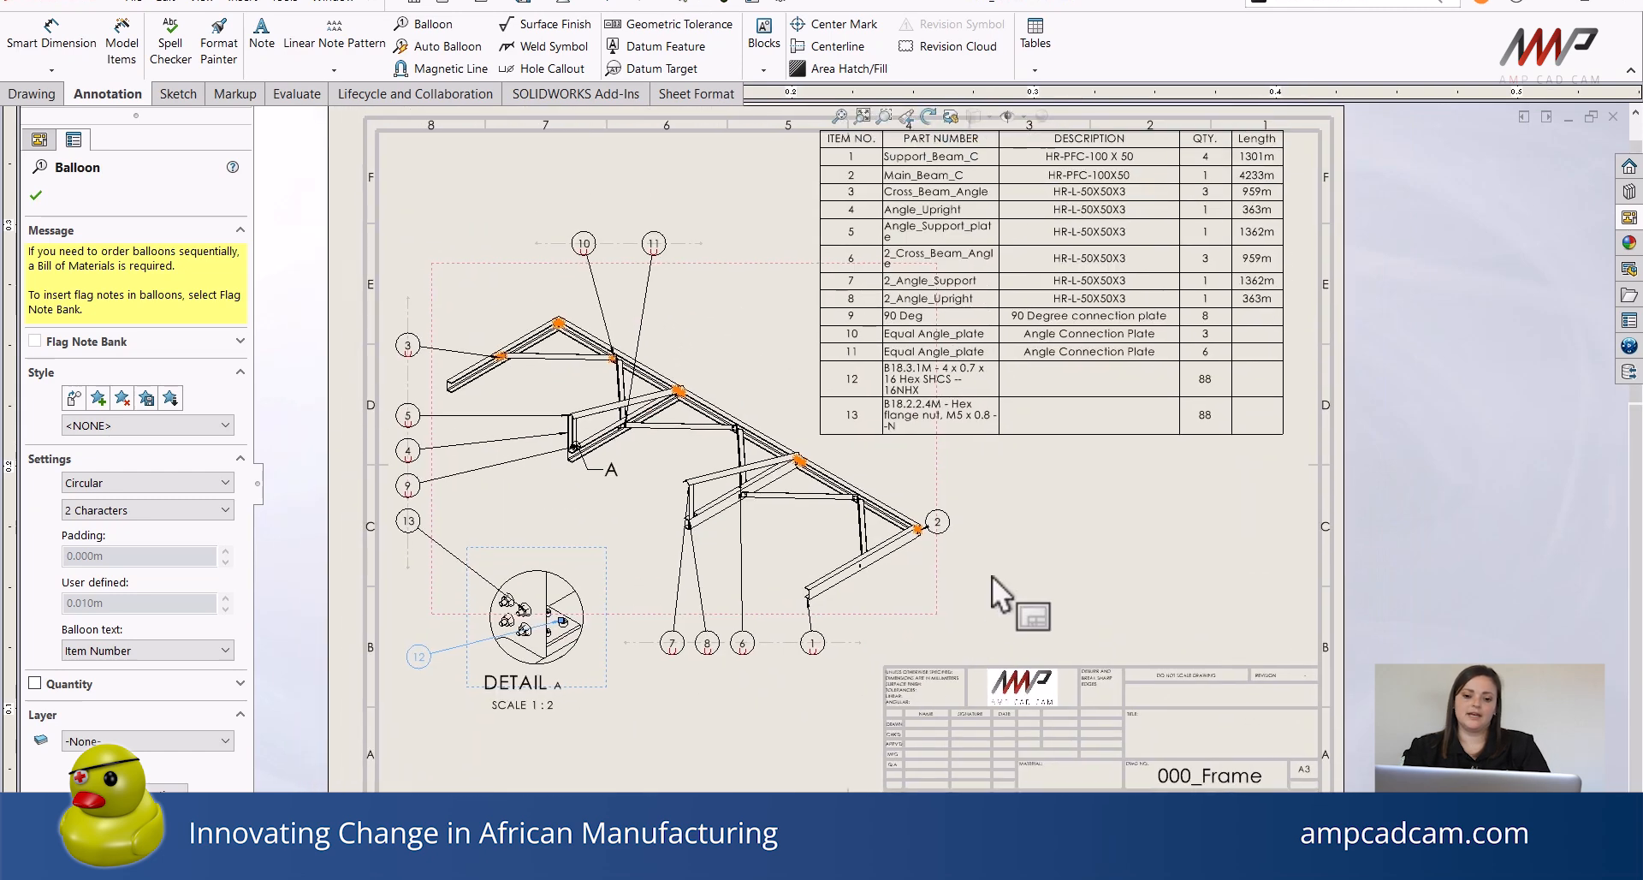
click(1047, 555)
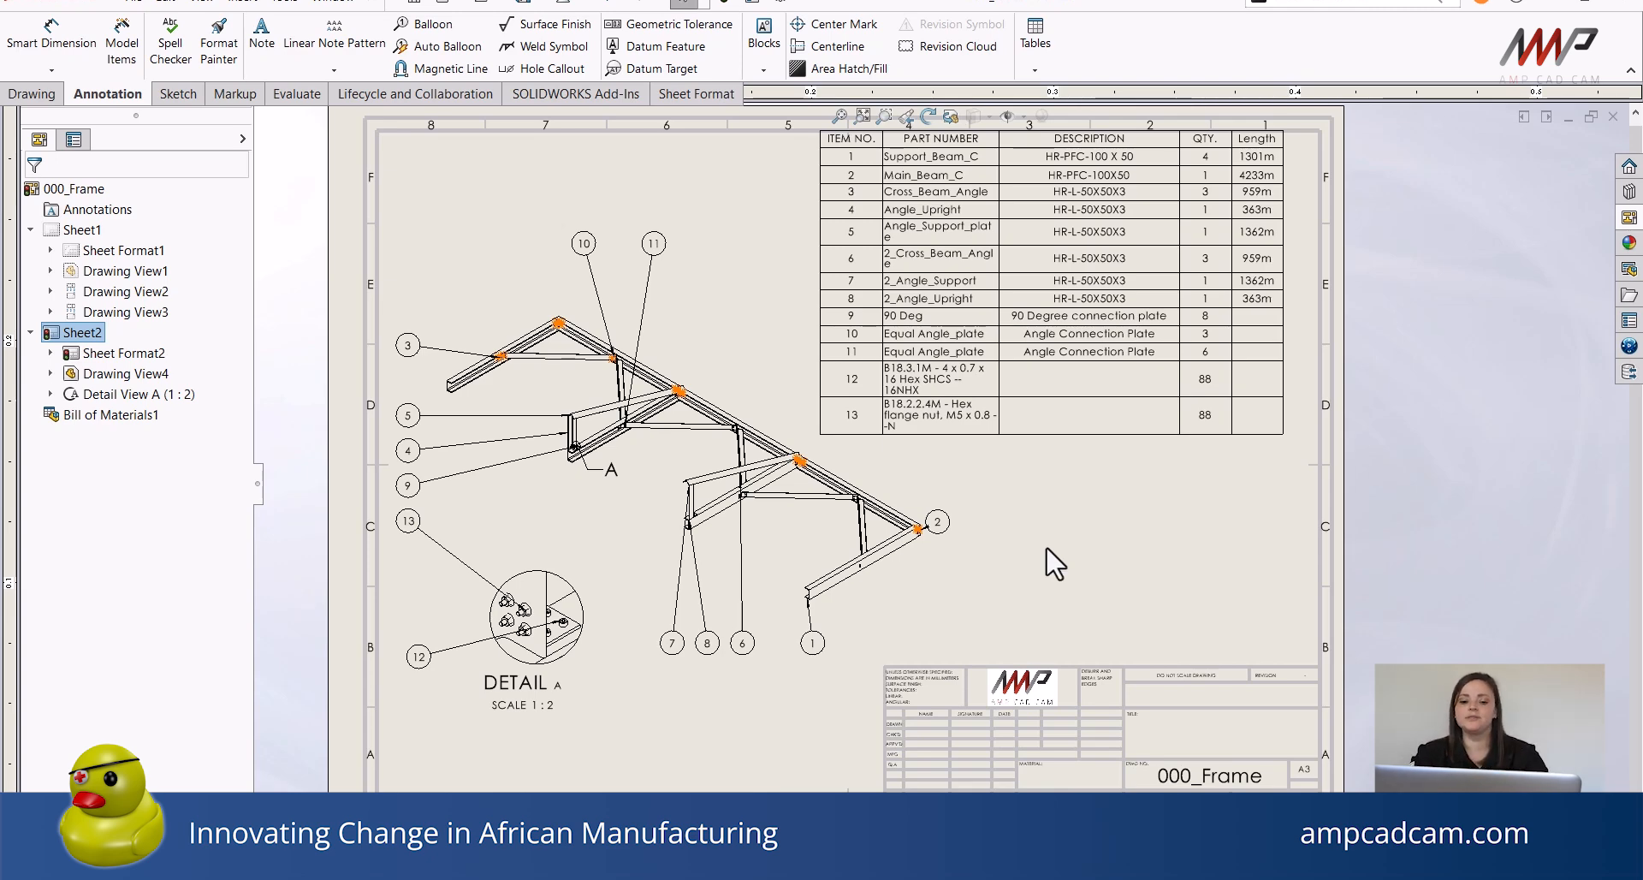
Review the title block fields and the overall sheet layout with the balloons, detail view and BOM.
scroll(1053, 715, down, 1)
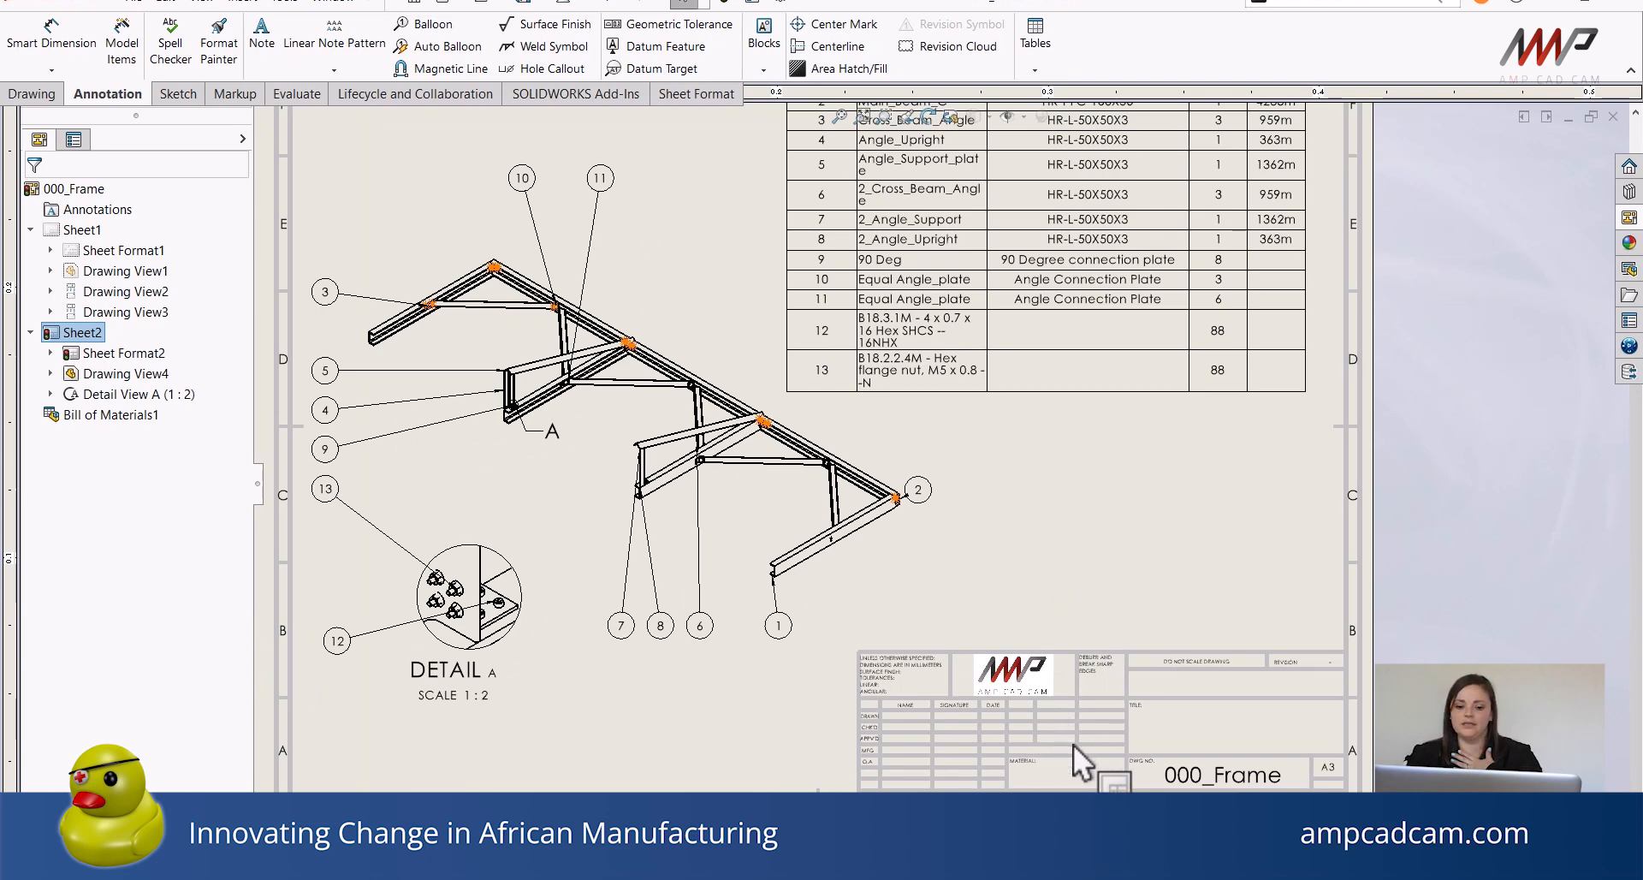
scroll(1113, 723, down, 2)
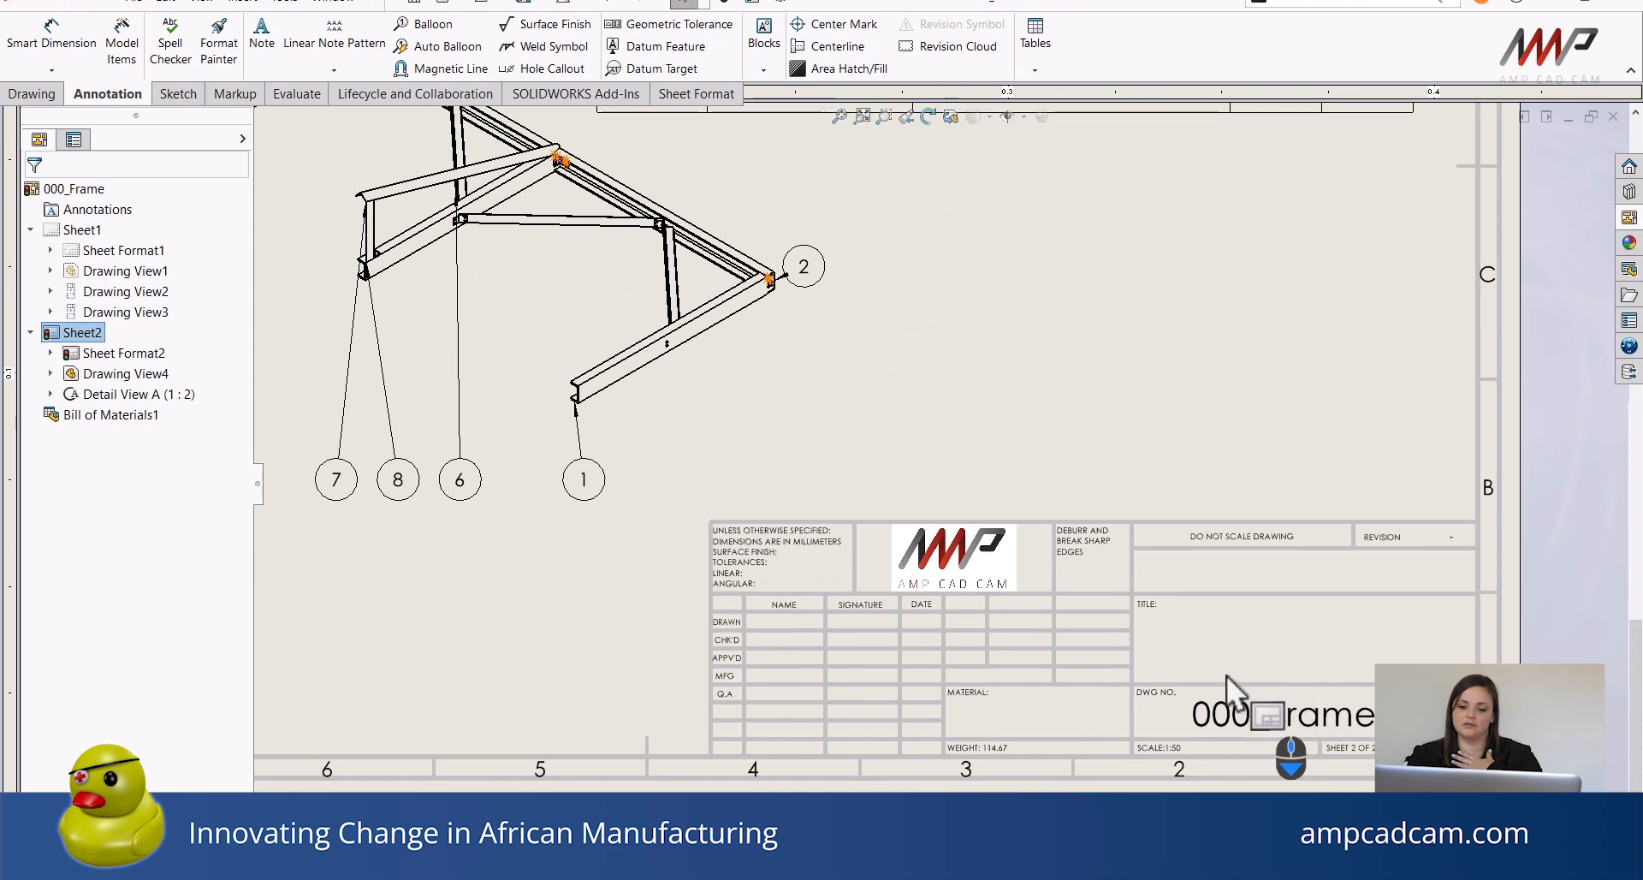
scroll(1250, 736, down, 1)
scroll(963, 758, down, 1)
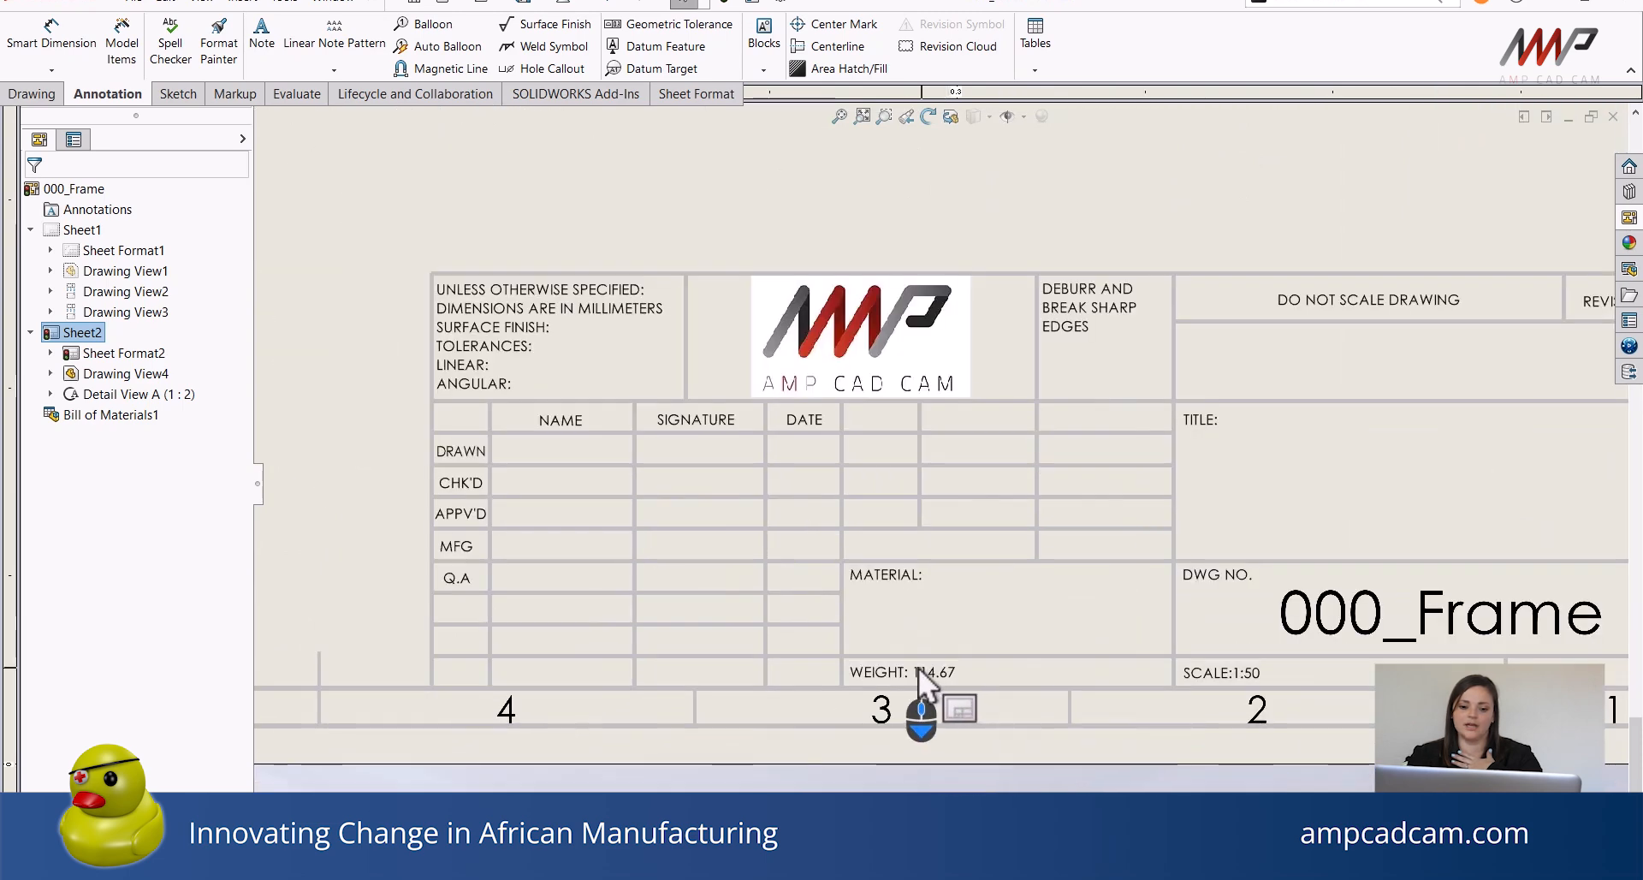
scroll(924, 717, down, 1)
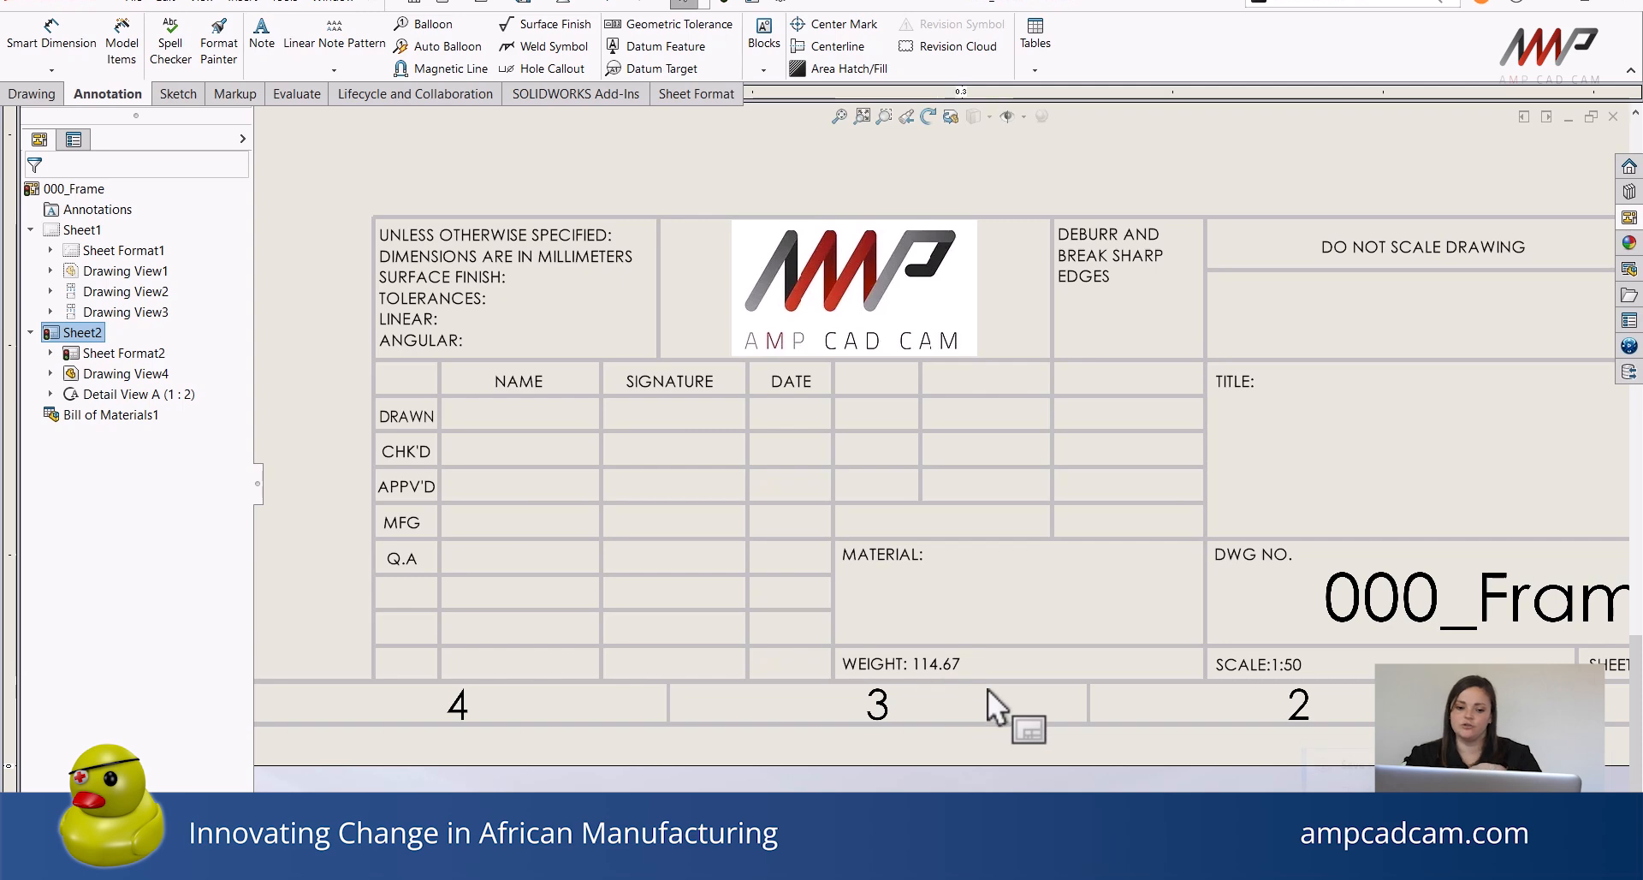
scroll(981, 690, up, 3)
scroll(981, 690, up, 2)
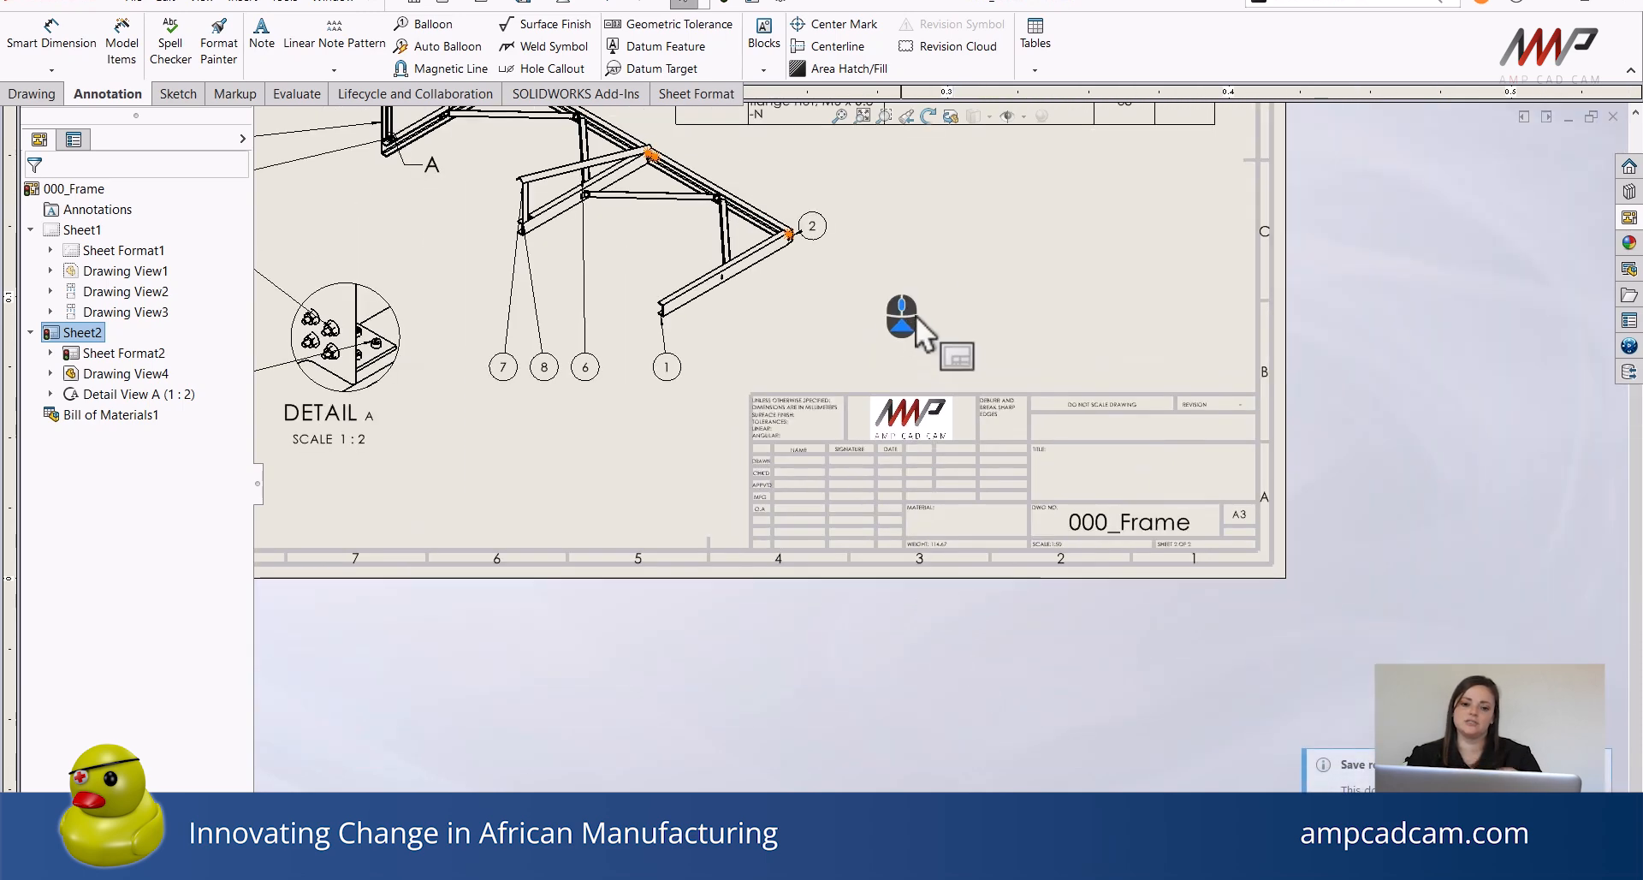
mouse_move(901, 274)
middle_down()
mouse_move(1002, 458)
mouse_move(1086, 563)
mouse_move(1123, 565)
middle_up()
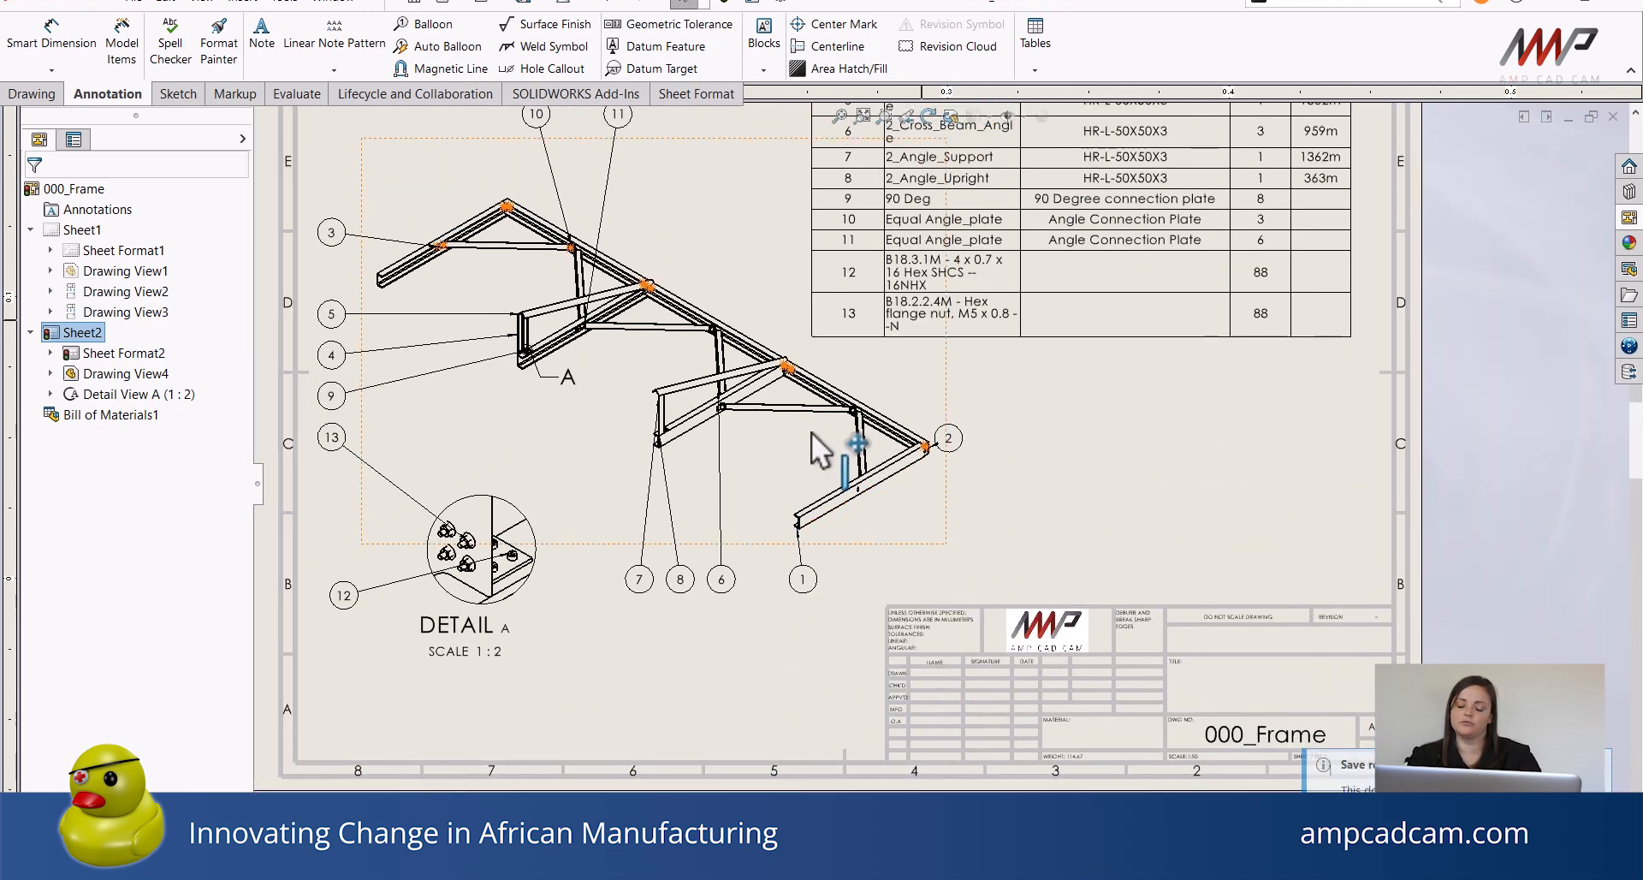